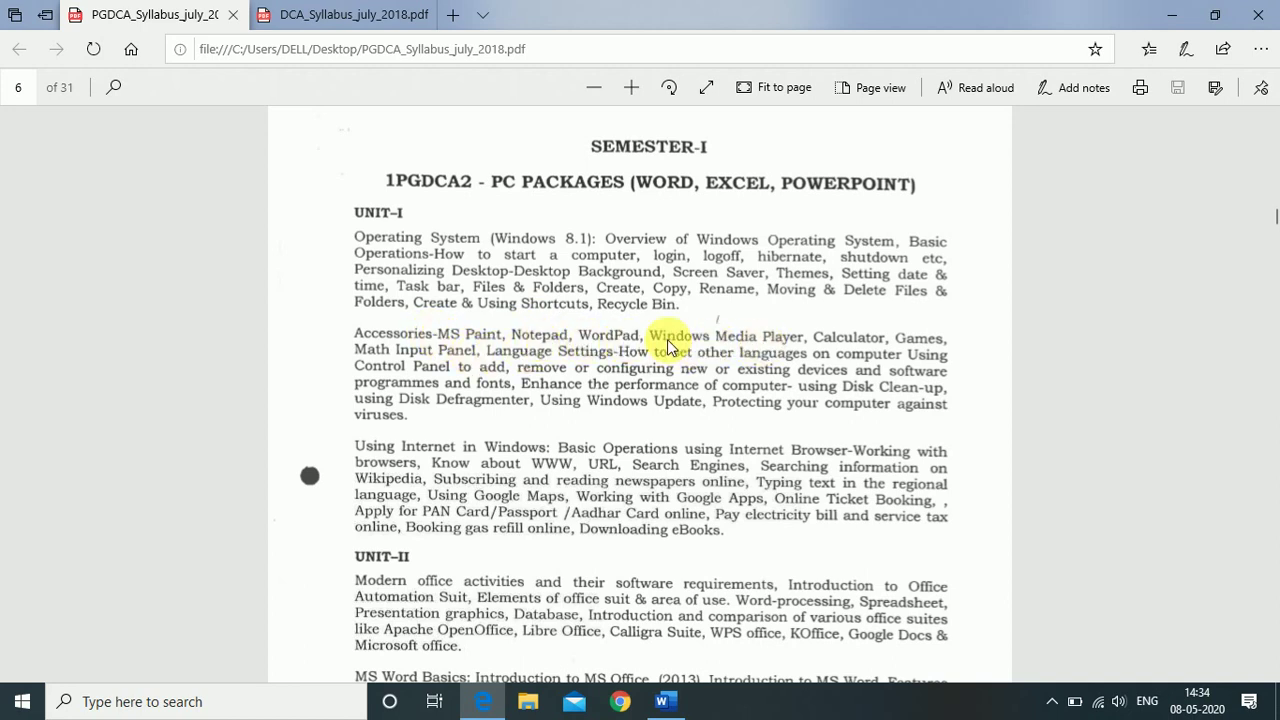
Compare the Semester-I PC Packages syllabus page in the DCA and PGDCA PDF files
{"action": "left_click", "coordinate": [330, 14]}
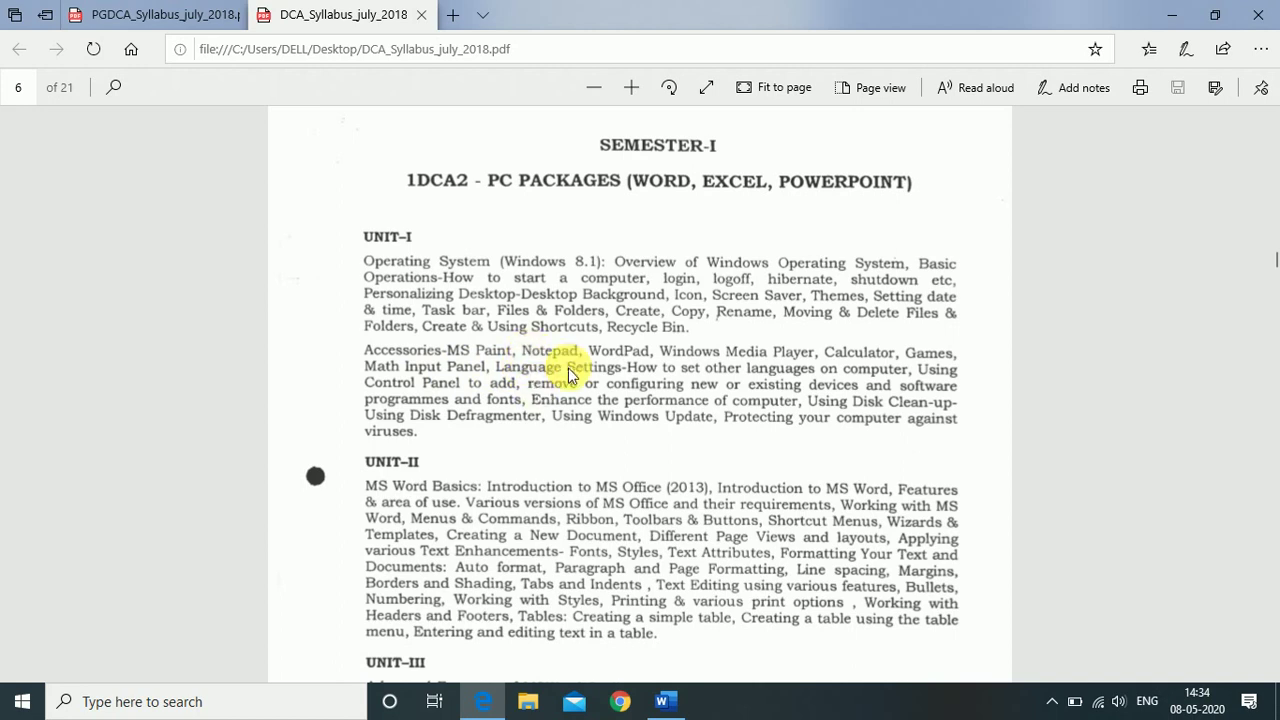
{"action": "left_click", "coordinate": [170, 15]}
{"action": "left_click", "coordinate": [271, 14]}
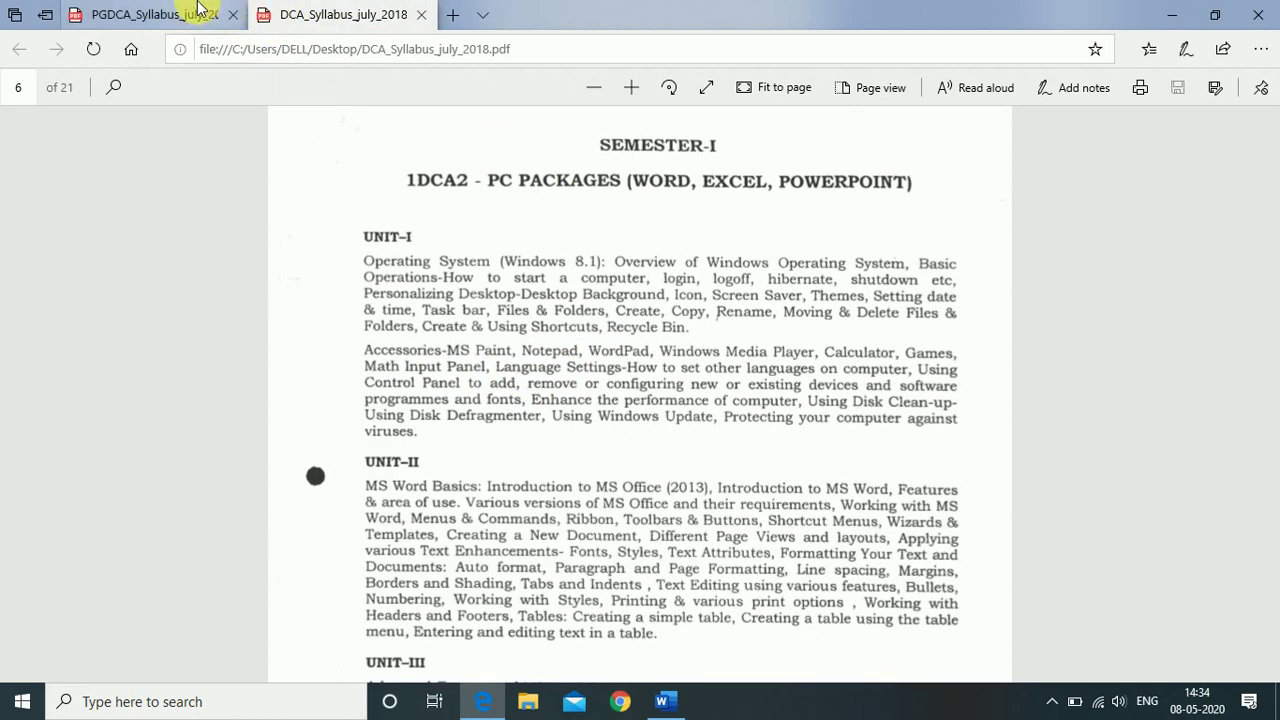
{"action": "left_click", "coordinate": [198, 10]}
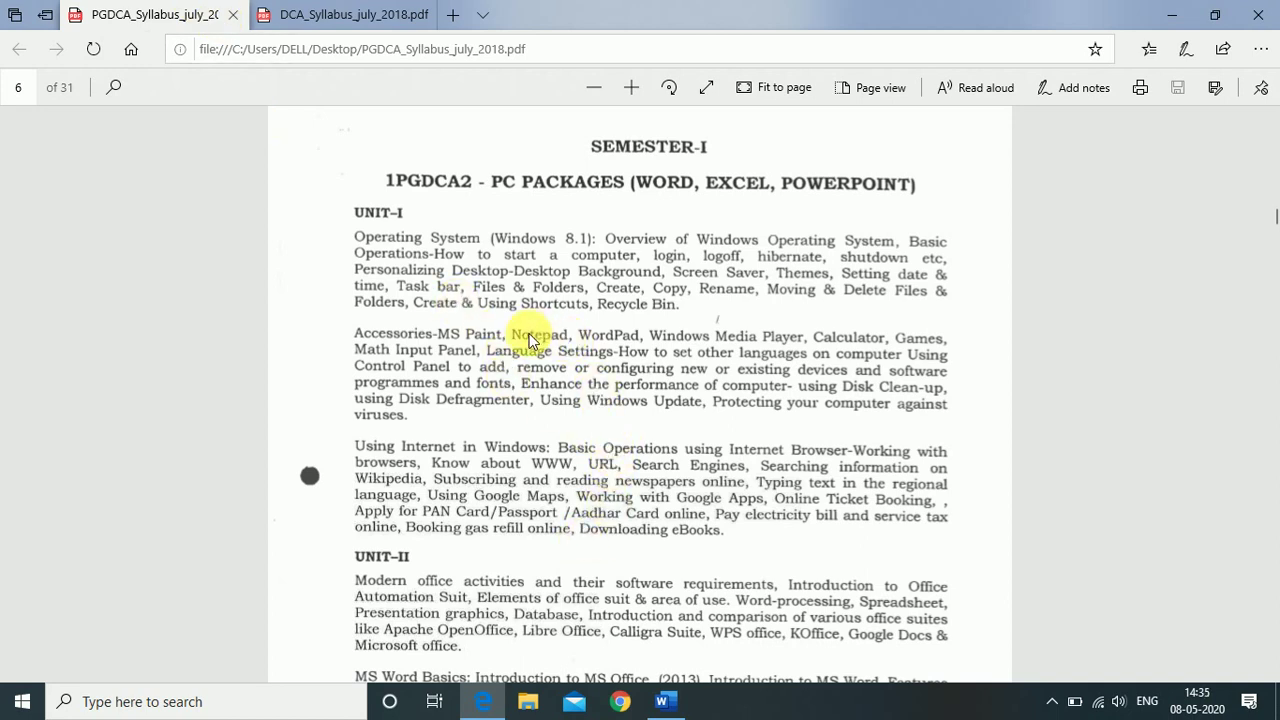
Switch to the Word notes and review the Unit I question with its list of Windows accessories
{"action": "left_click", "coordinate": [663, 701]}
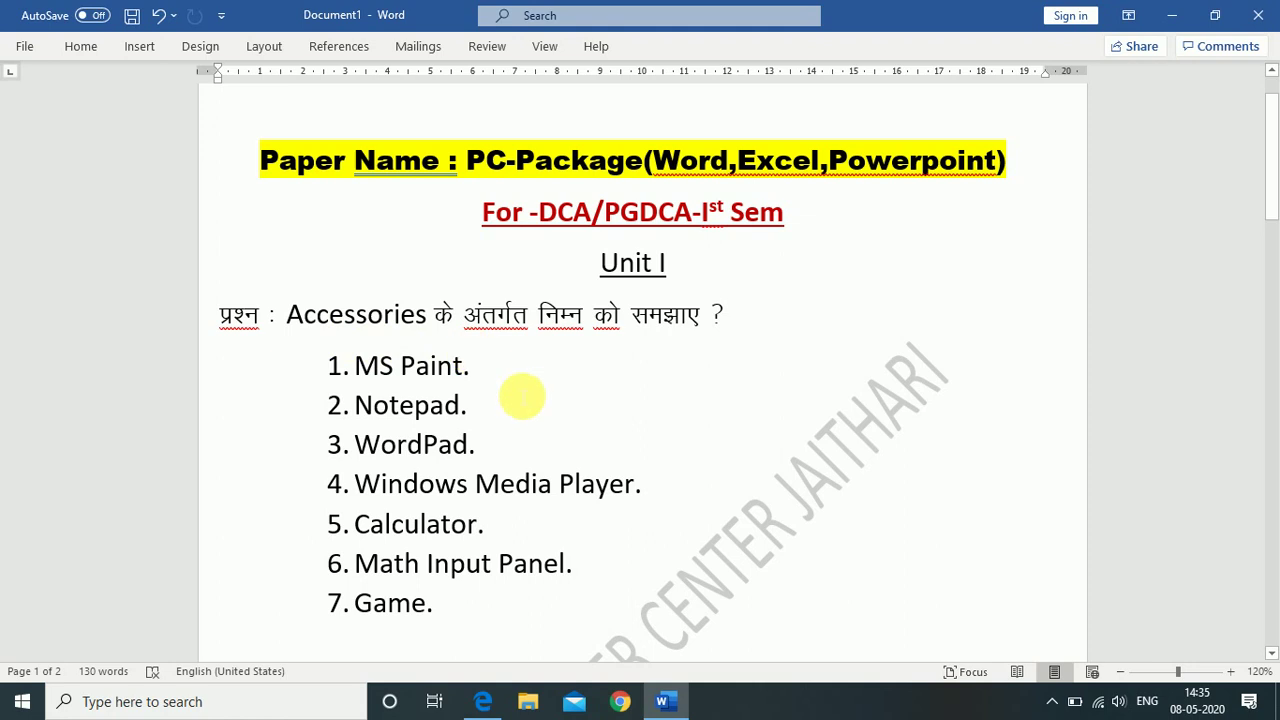
{"action": "scroll", "coordinate": [490, 375], "scroll_direction": "down", "scroll_amount": 1}
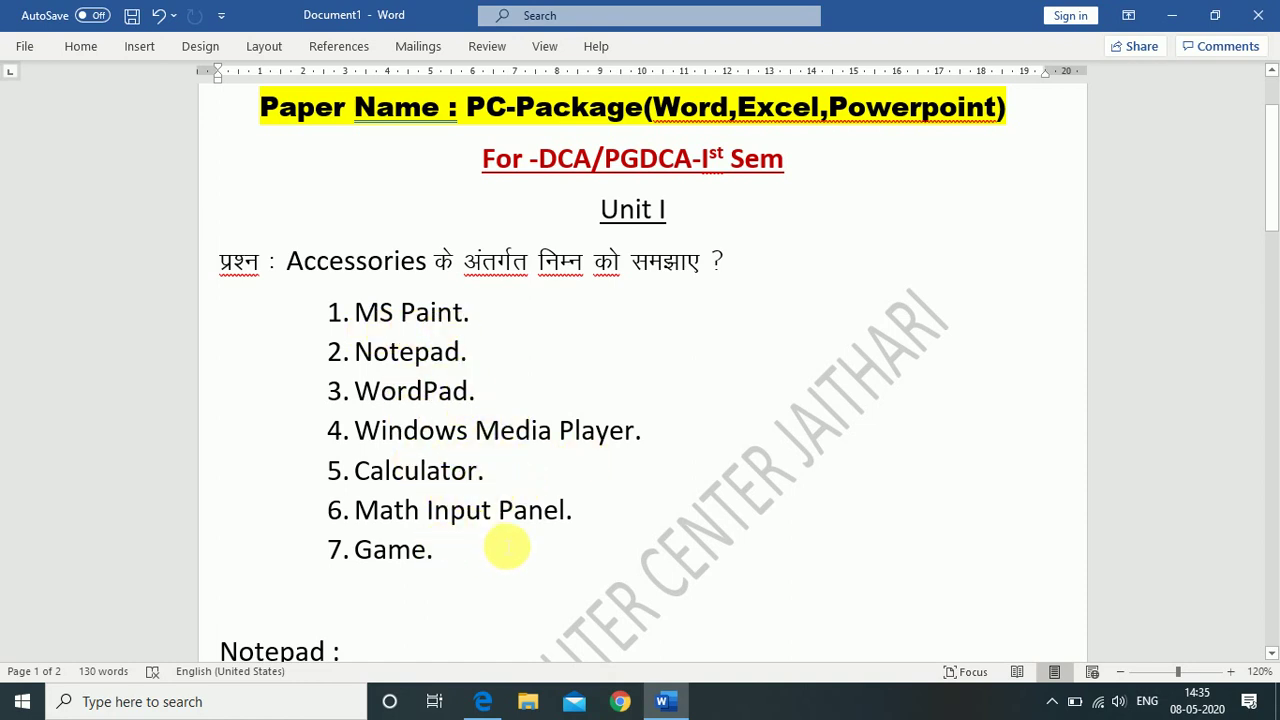
{"action": "scroll", "coordinate": [490, 540], "scroll_direction": "down", "scroll_amount": 1}
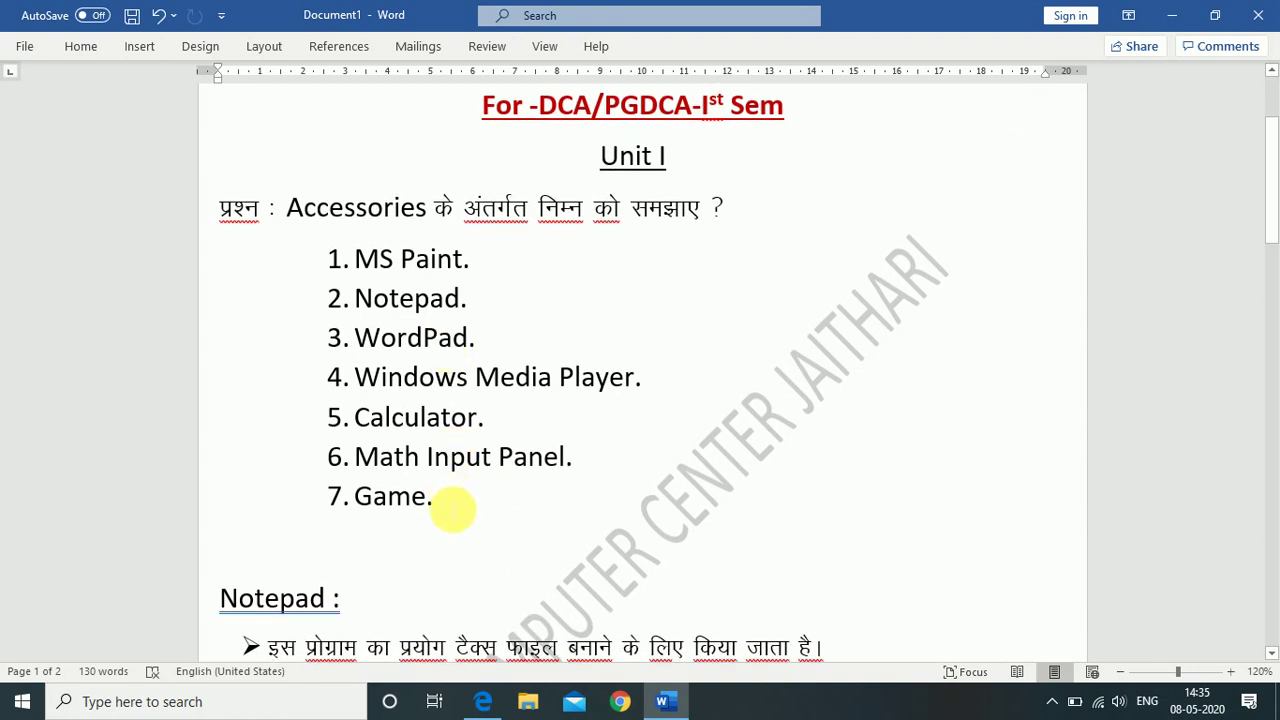
{"action": "scroll", "coordinate": [459, 537], "scroll_direction": "down", "scroll_amount": 1}
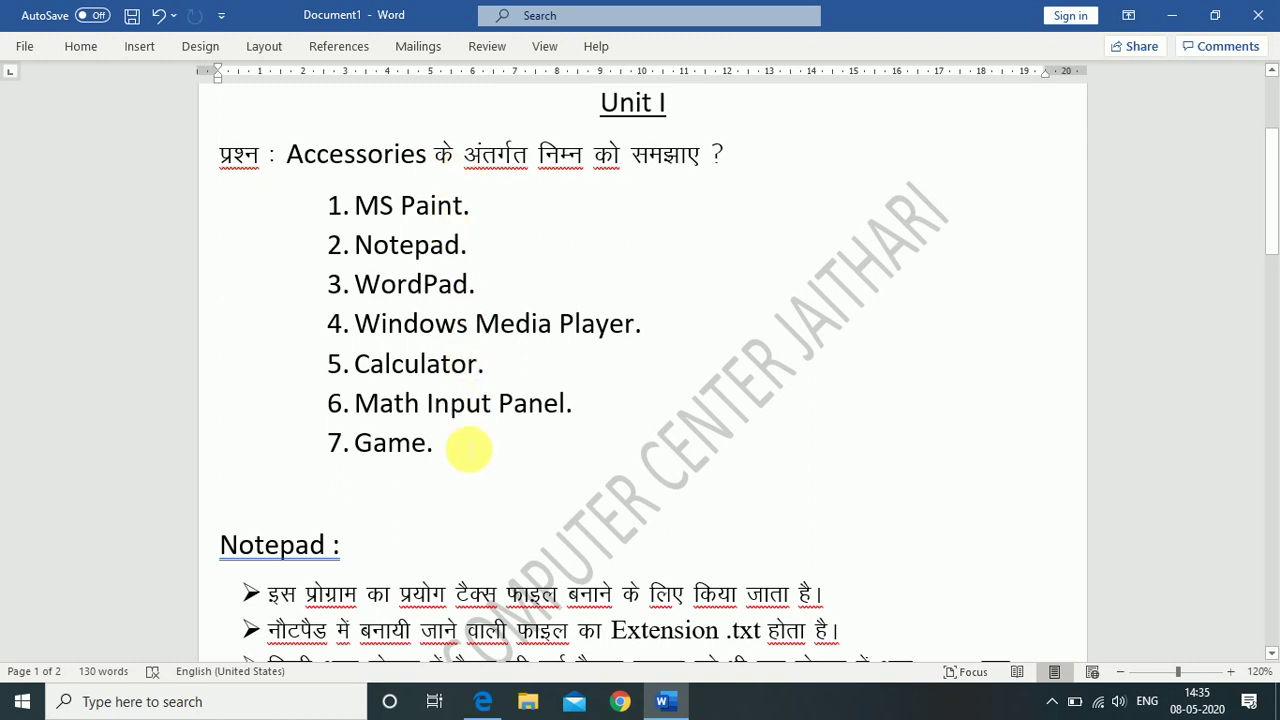
{"action": "scroll", "coordinate": [469, 449], "scroll_direction": "down", "scroll_amount": 1}
{"action": "scroll", "coordinate": [466, 430], "scroll_direction": "down", "scroll_amount": 1}
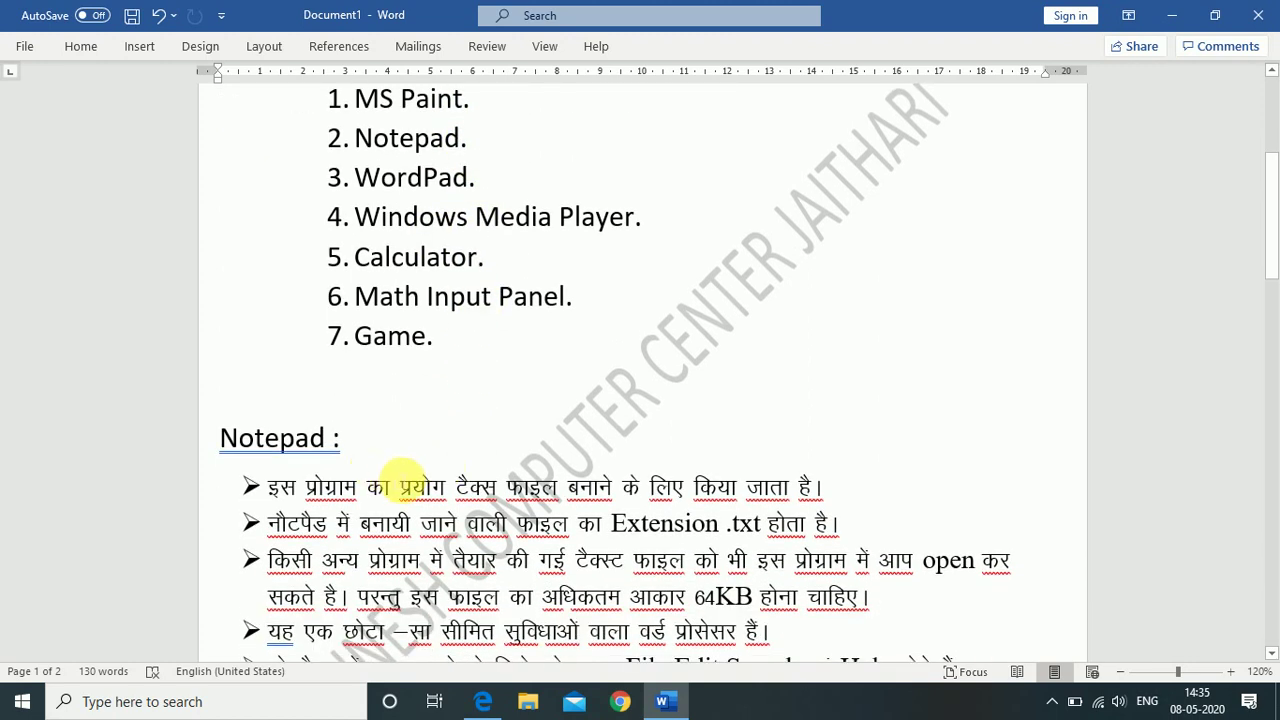
Read the Notepad bullet points and the instructions for opening Notepad in the notes
{"action": "scroll", "coordinate": [402, 472], "scroll_direction": "down", "scroll_amount": 2}
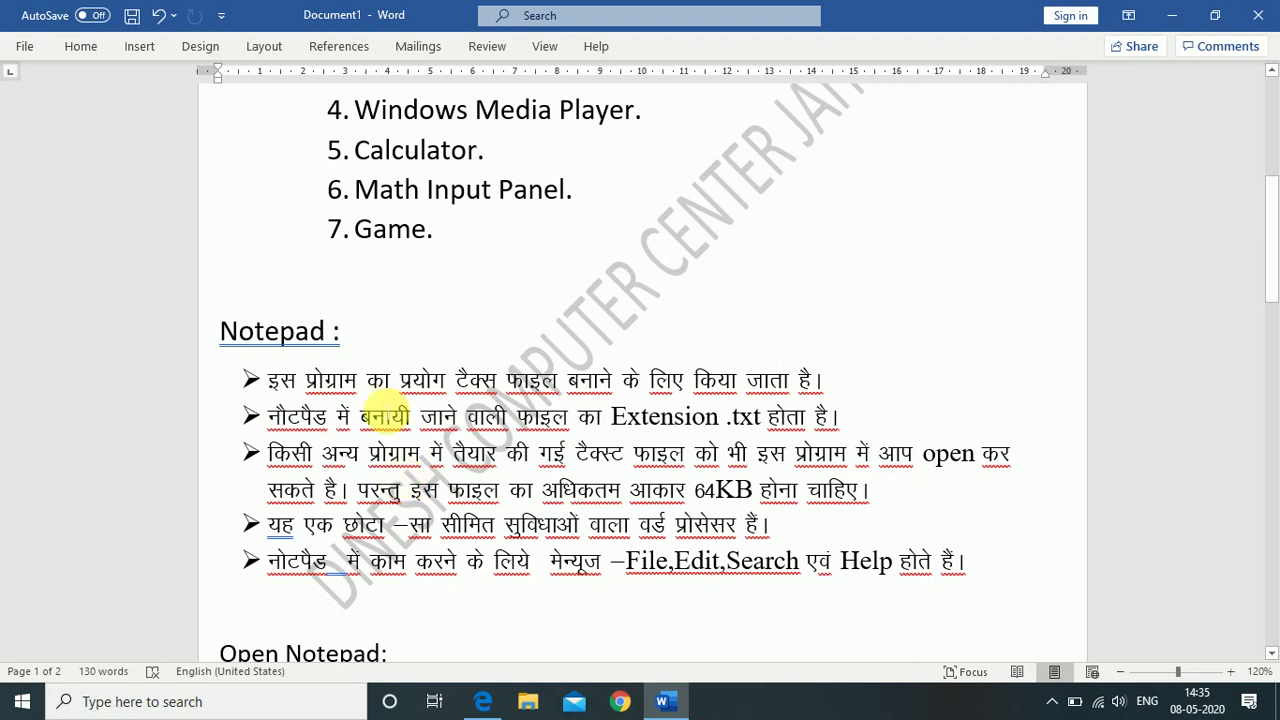
{"action": "scroll", "coordinate": [387, 411], "scroll_direction": "down", "scroll_amount": 1}
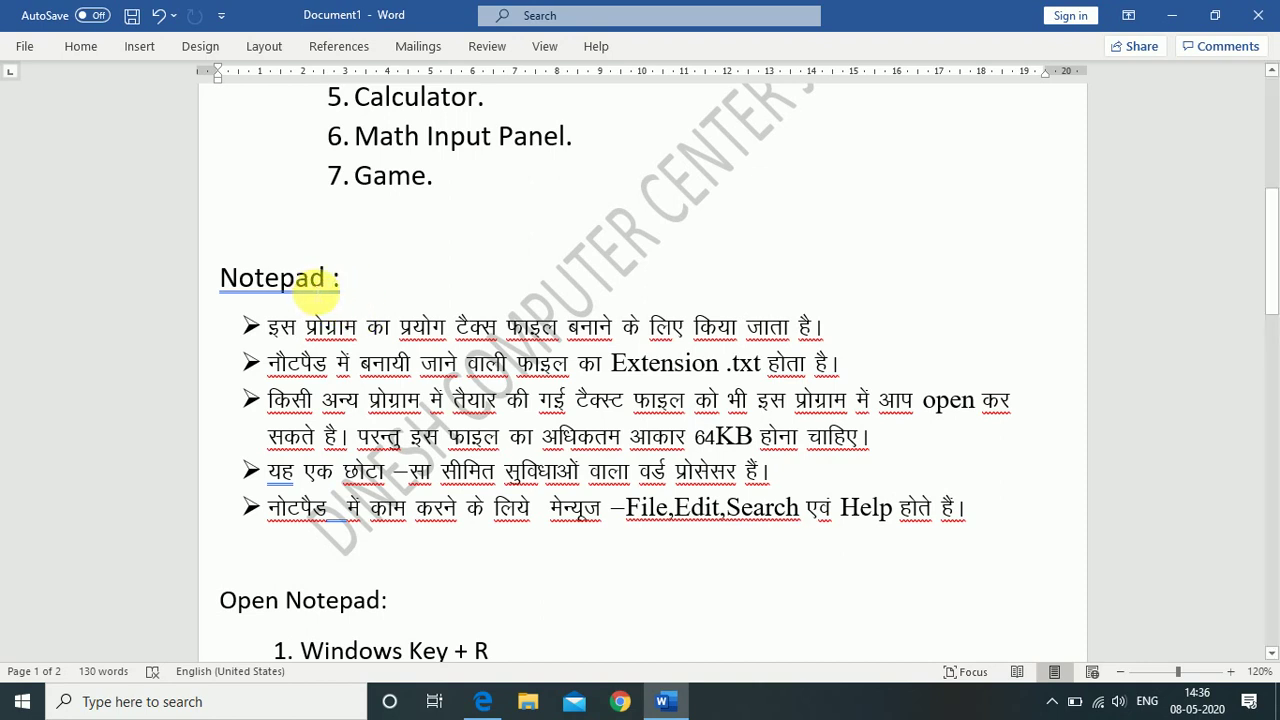
{"action": "scroll", "coordinate": [316, 282], "scroll_direction": "down", "scroll_amount": 1}
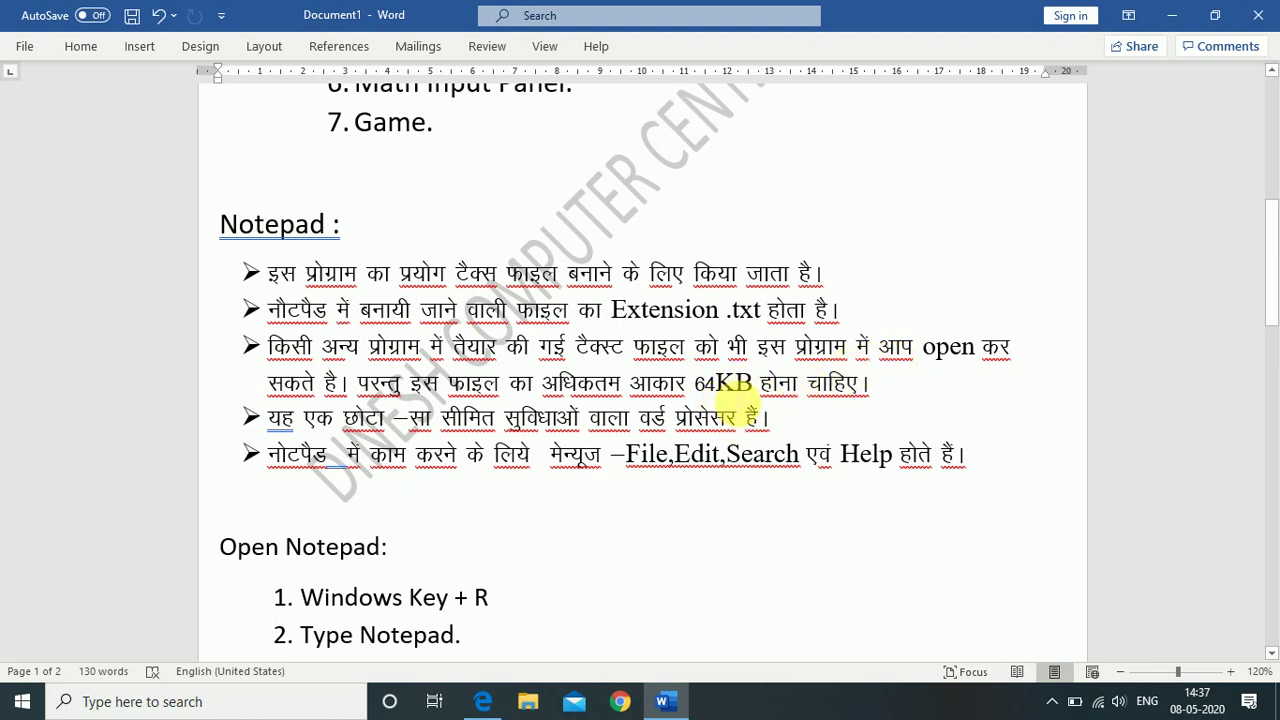
{"action": "scroll", "coordinate": [735, 408], "scroll_direction": "down", "scroll_amount": 1}
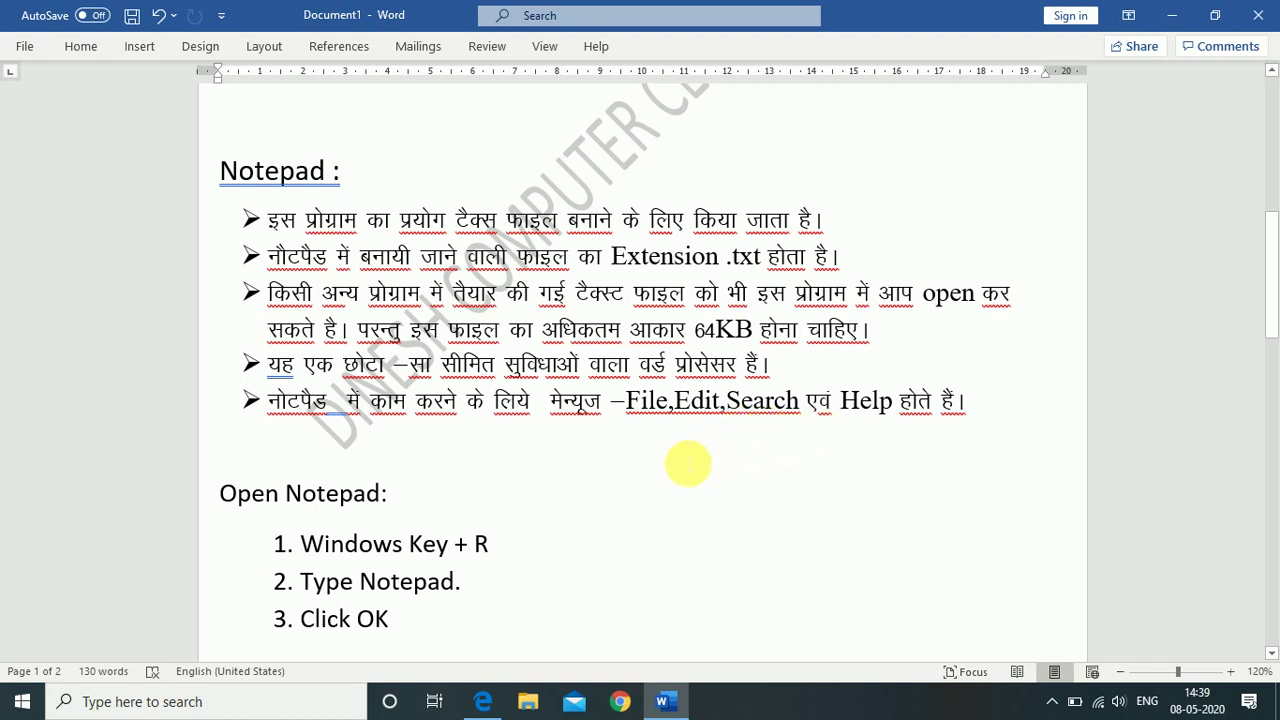
{"action": "scroll", "coordinate": [652, 471], "scroll_direction": "down", "scroll_amount": 2}
{"action": "scroll", "coordinate": [655, 477], "scroll_direction": "down", "scroll_amount": 2}
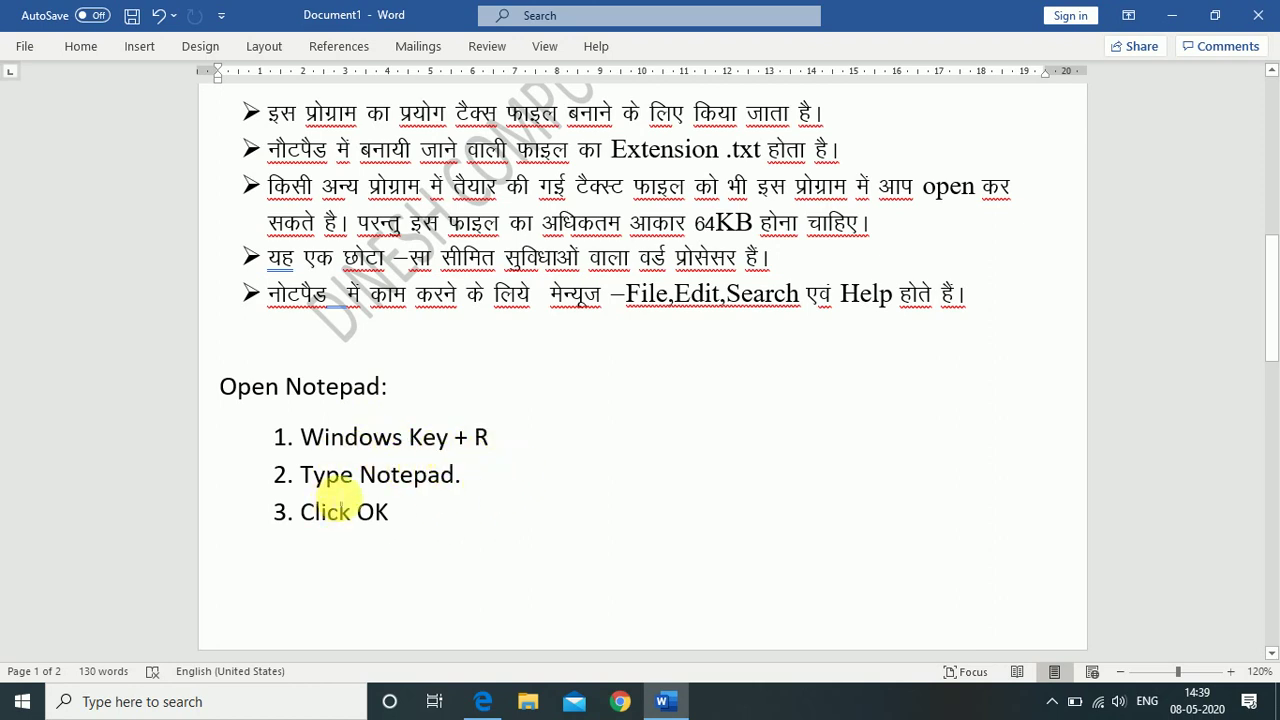
{"action": "scroll", "coordinate": [445, 485], "scroll_direction": "down", "scroll_amount": 1}
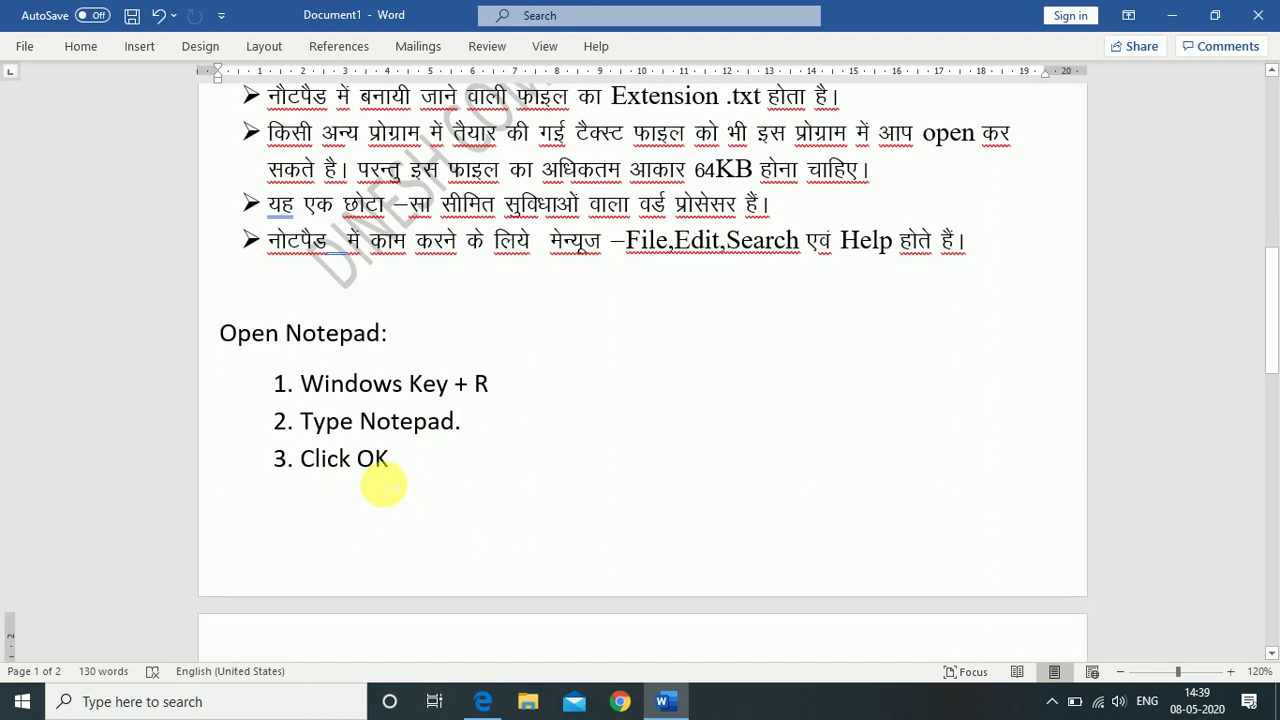
Examine the labelled picture of the Notepad window and compare it with the notes on its menus
{"action": "scroll", "coordinate": [384, 485], "scroll_direction": "down", "scroll_amount": 6}
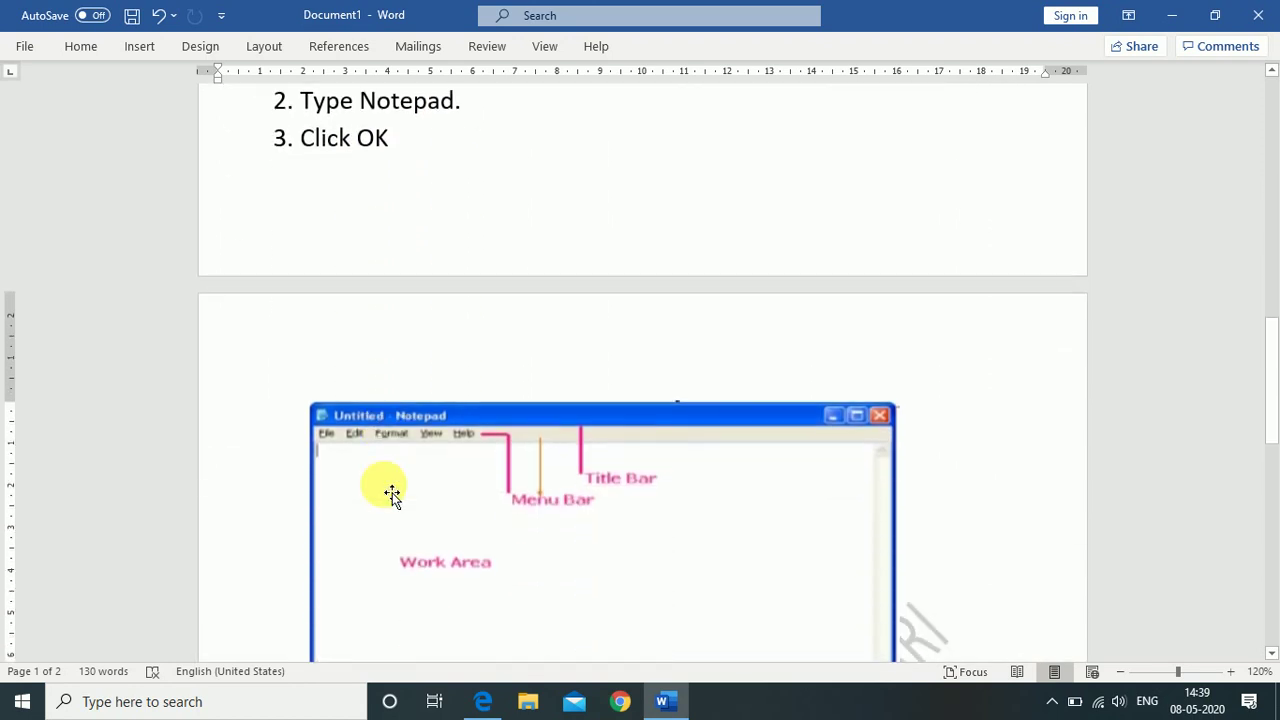
{"action": "scroll", "coordinate": [392, 493], "scroll_direction": "down", "scroll_amount": 4}
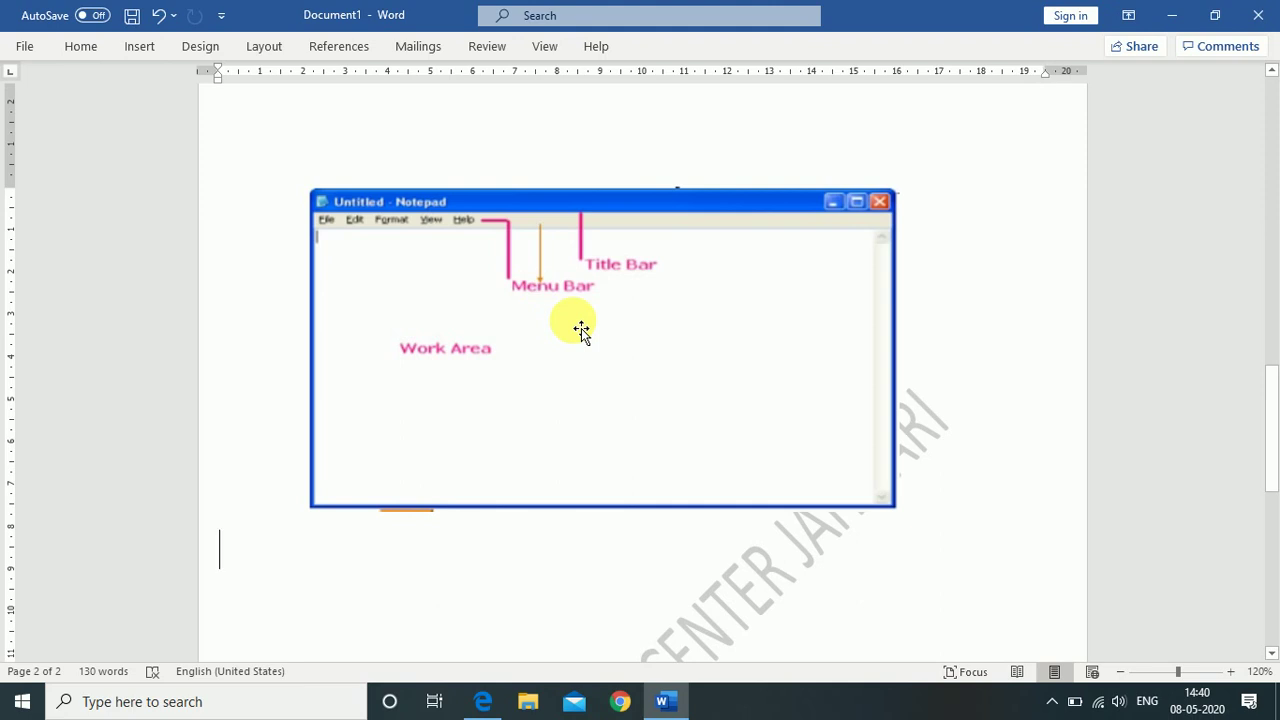
{"action": "scroll", "coordinate": [581, 328], "scroll_direction": "up", "scroll_amount": 5}
{"action": "scroll", "coordinate": [581, 328], "scroll_direction": "up", "scroll_amount": 2}
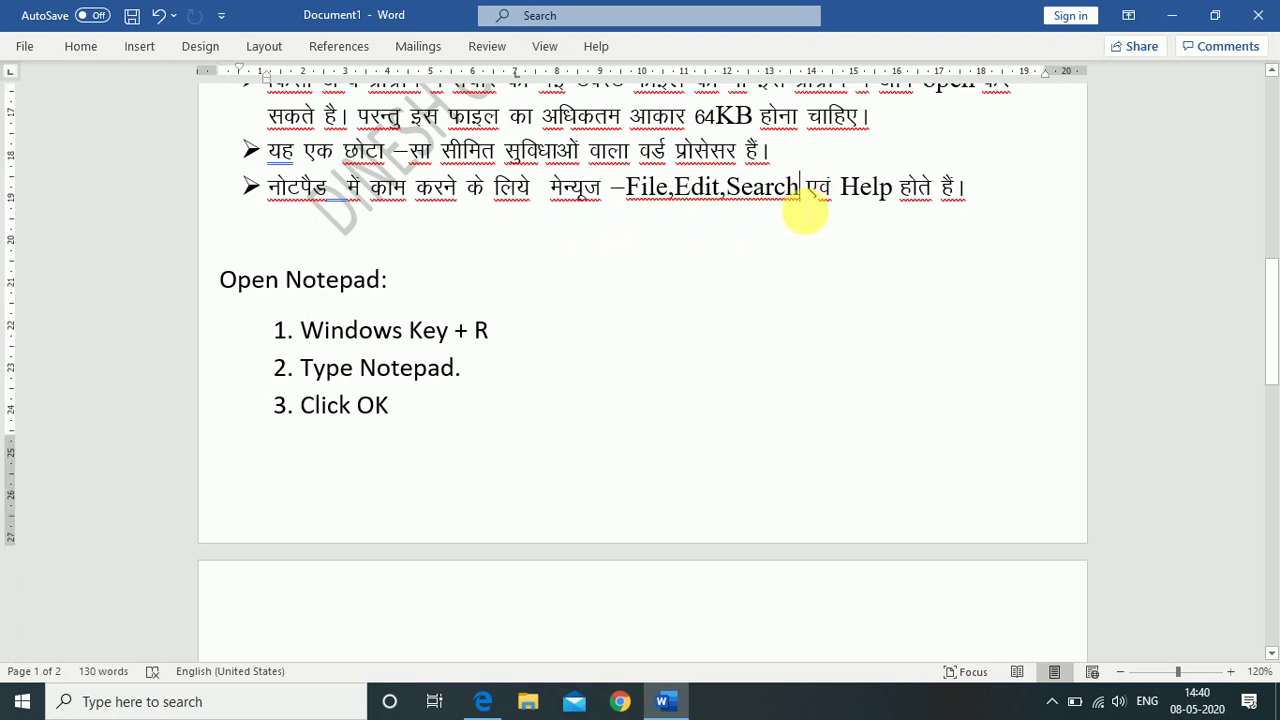
{"action": "scroll", "coordinate": [570, 400], "scroll_direction": "down", "scroll_amount": 6}
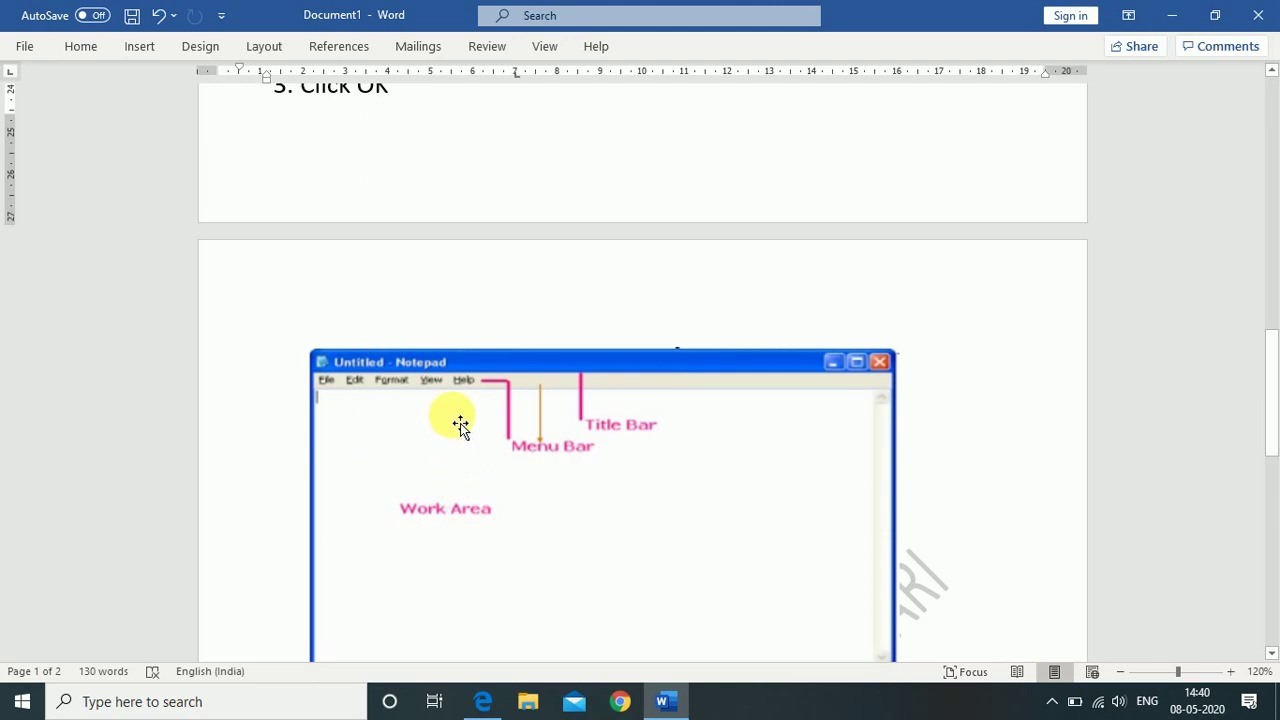
{"action": "scroll", "coordinate": [500, 585], "scroll_direction": "down", "scroll_amount": 2}
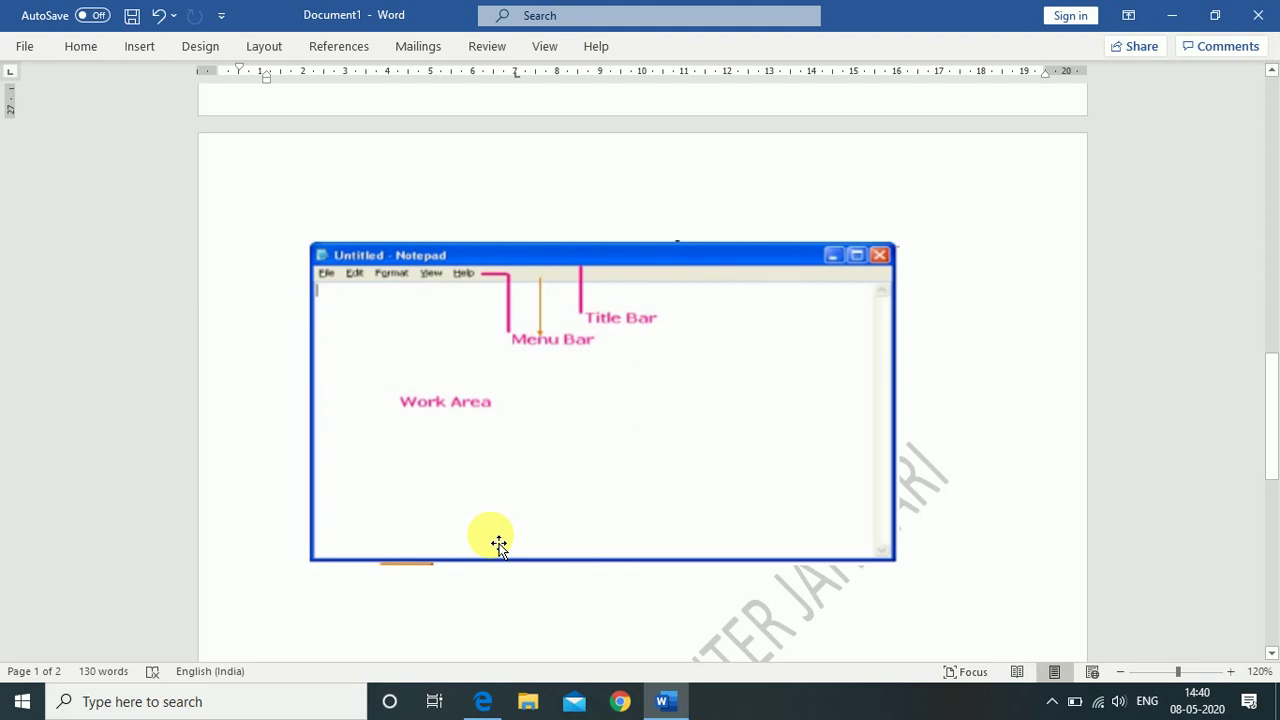
{"action": "scroll", "coordinate": [499, 545], "scroll_direction": "down", "scroll_amount": 1}
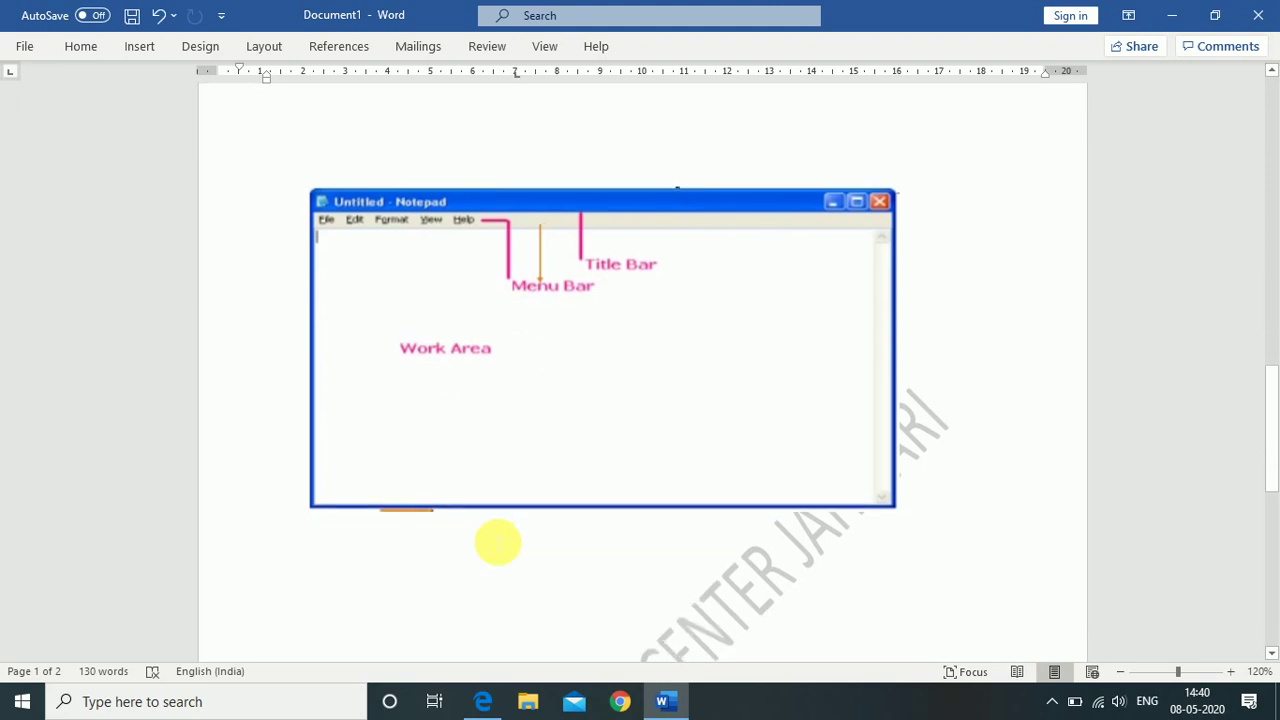
{"action": "scroll", "coordinate": [499, 545], "scroll_direction": "up", "scroll_amount": 4}
{"action": "scroll", "coordinate": [499, 545], "scroll_direction": "up", "scroll_amount": 1}
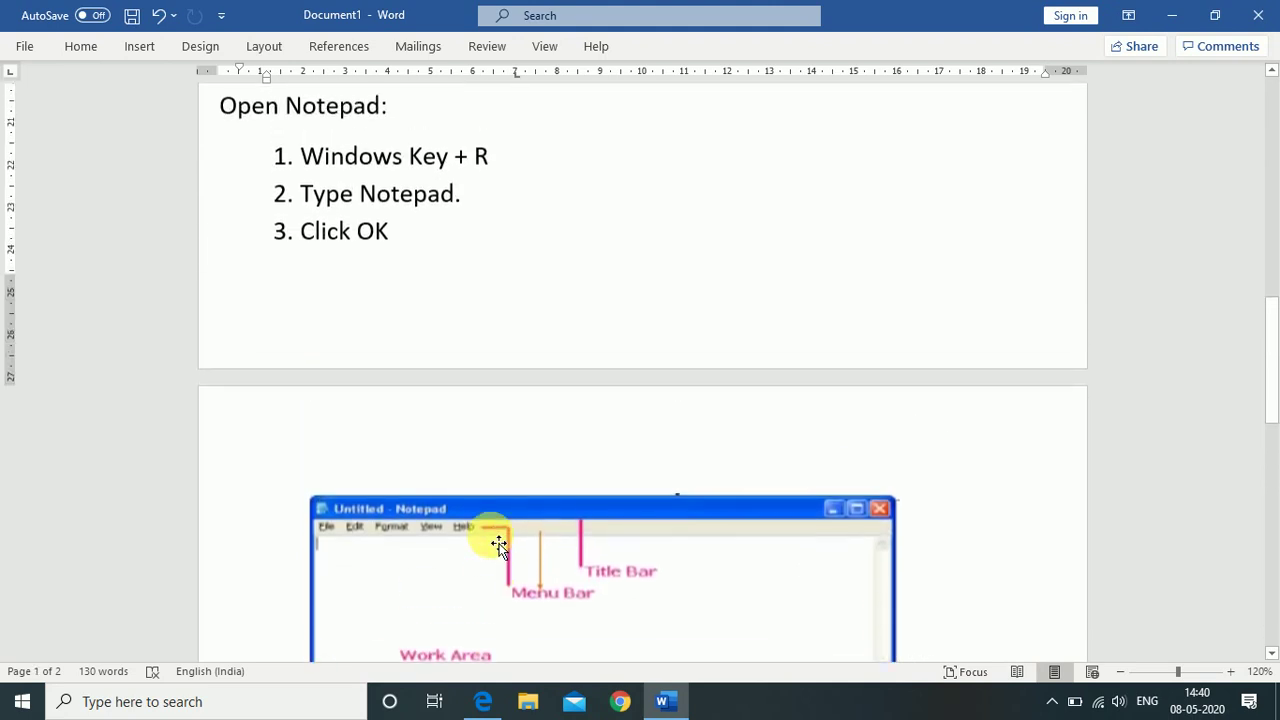
{"action": "scroll", "coordinate": [499, 545], "scroll_direction": "down", "scroll_amount": 2}
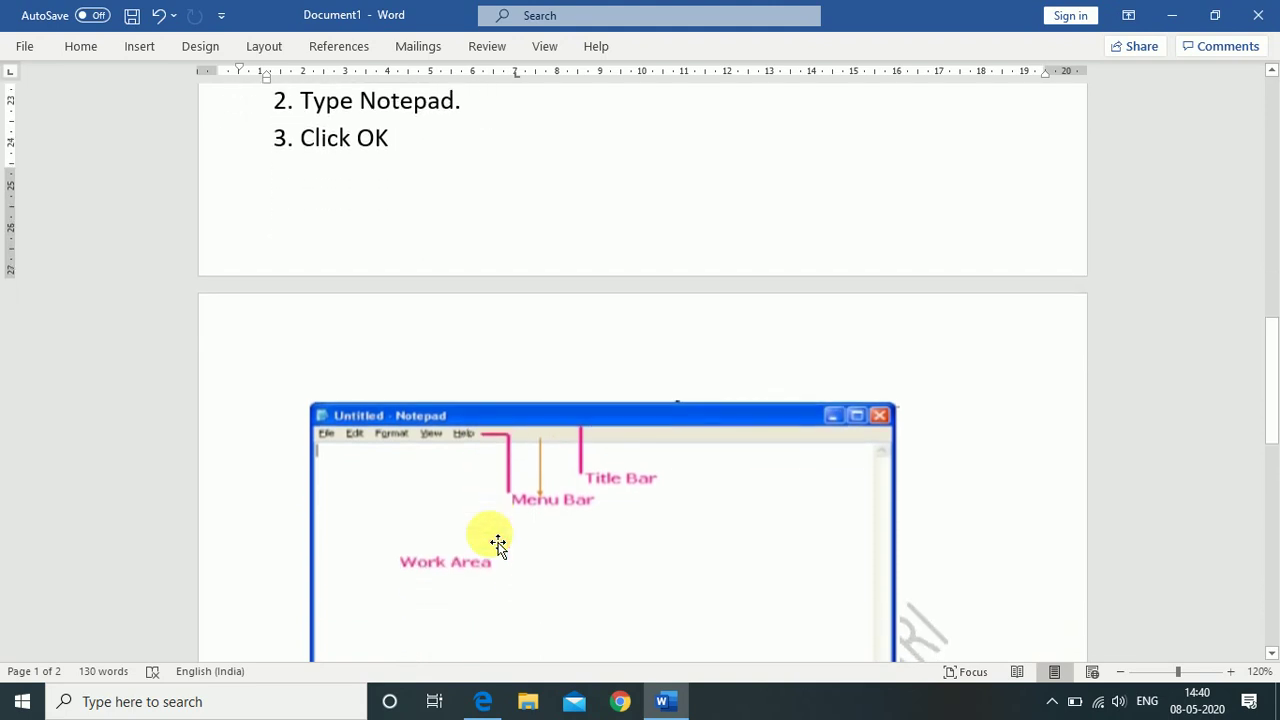
Launch Notepad by running the command notepad, and maximize its window
{"action": "key", "text": "super+r"}
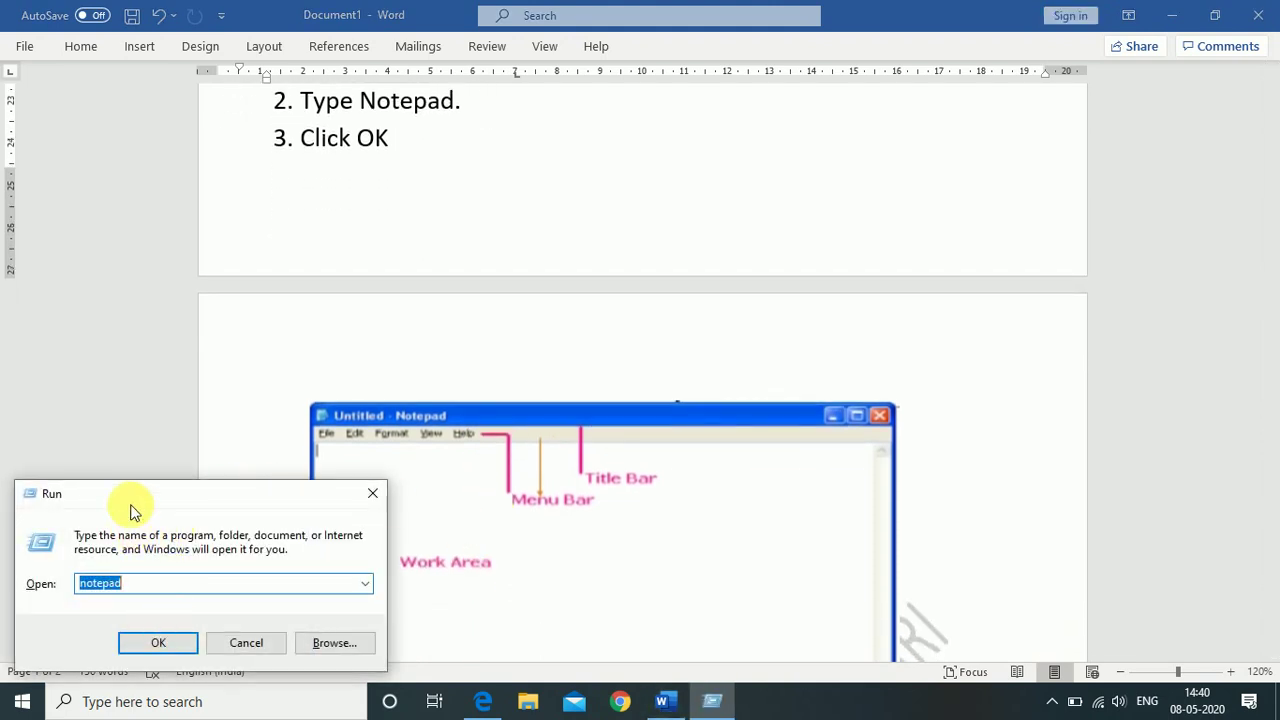
{"action": "left_click", "coordinate": [122, 583]}
{"action": "left_click_drag", "start_coordinate": [122, 583], "coordinate": [86, 583]}
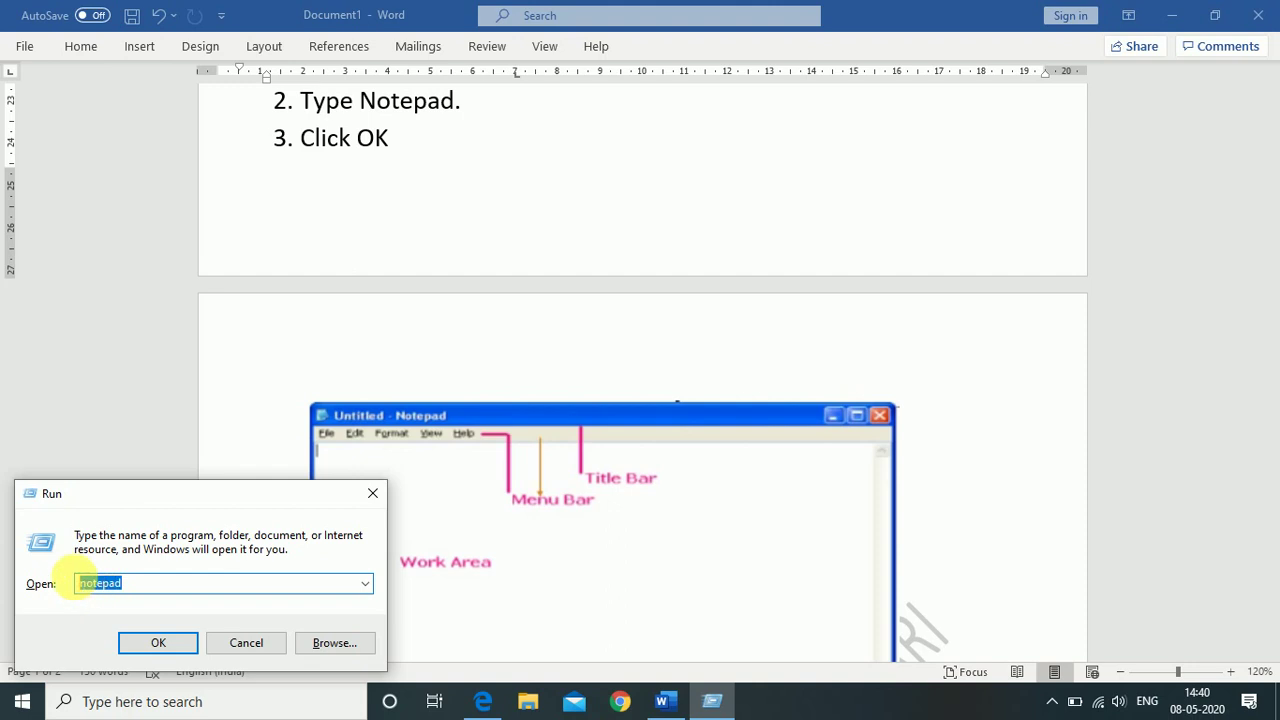
{"action": "type", "text": "no"}
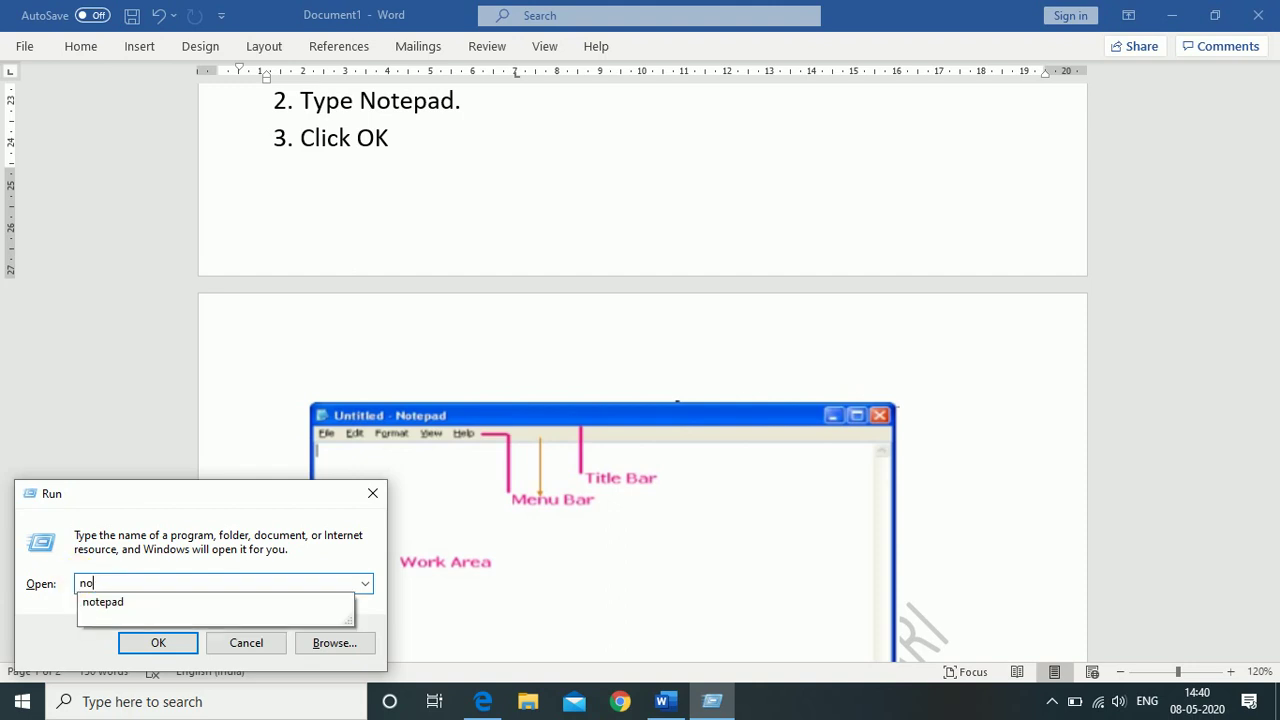
{"action": "type", "text": "tepad"}
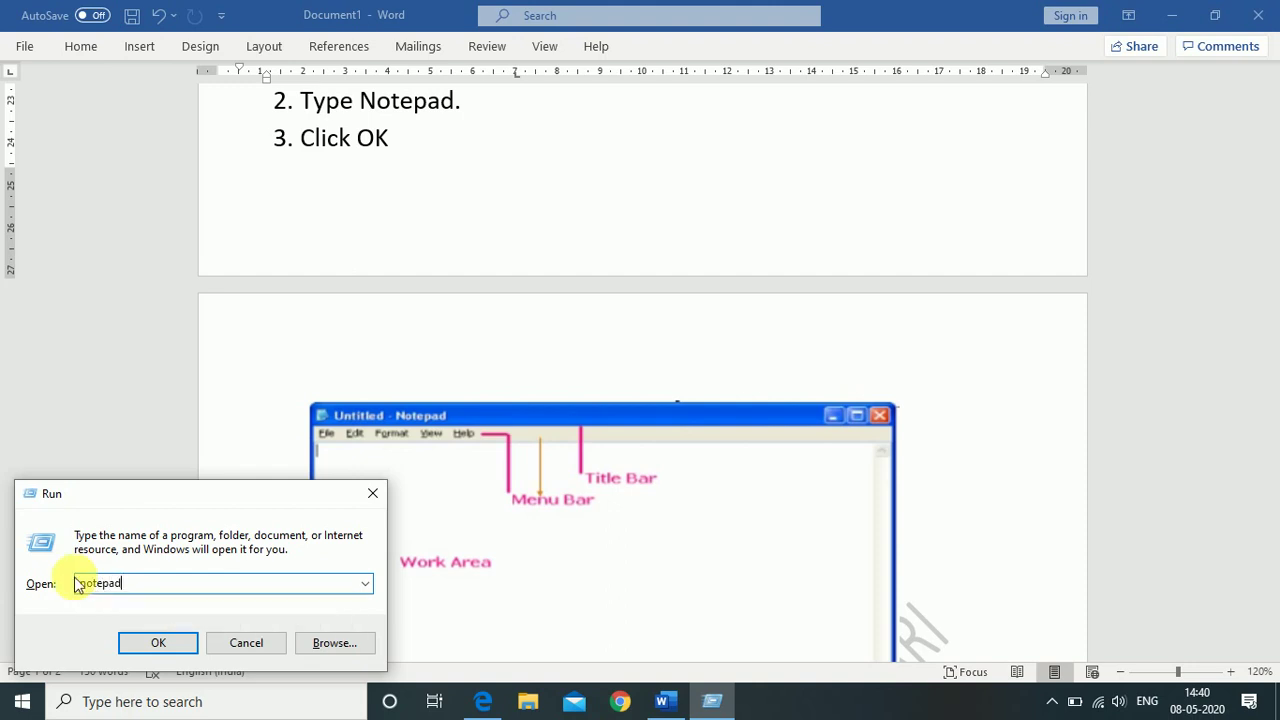
{"action": "left_click", "coordinate": [159, 645]}
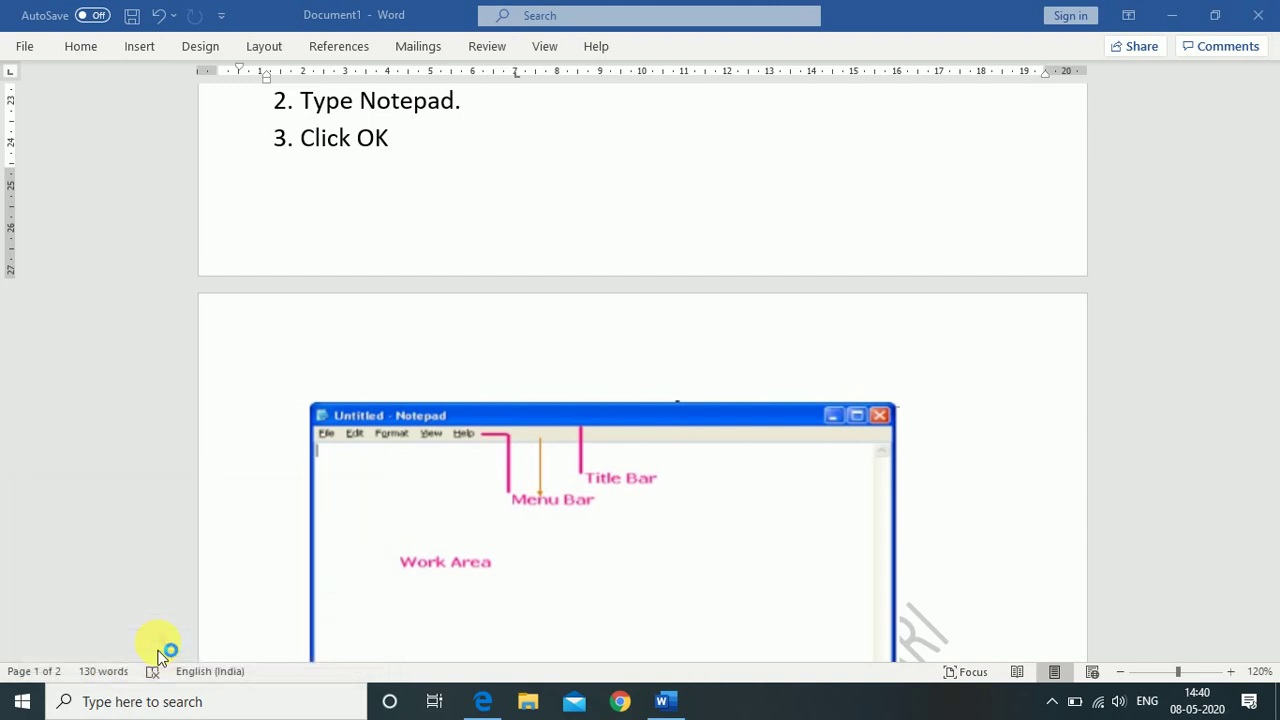
{"action": "left_click", "coordinate": [911, 40]}
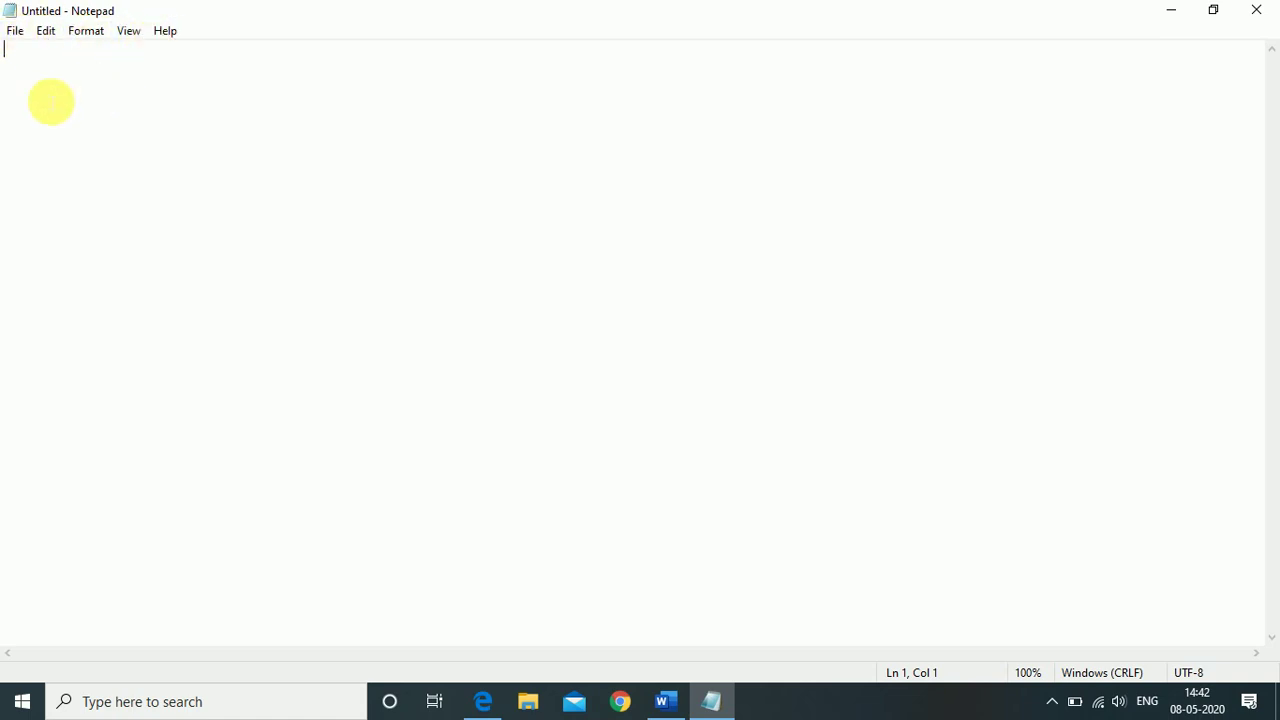
{"action": "left_click", "coordinate": [14, 31]}
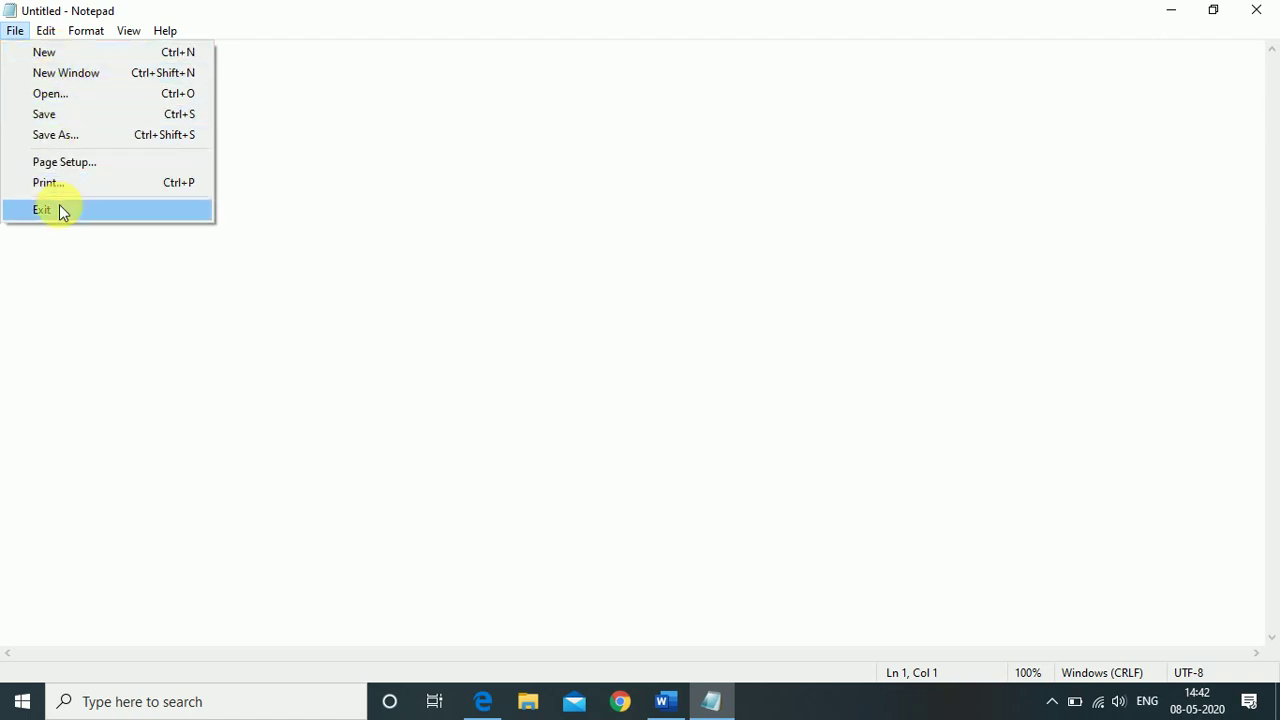
{"action": "left_click", "coordinate": [76, 255]}
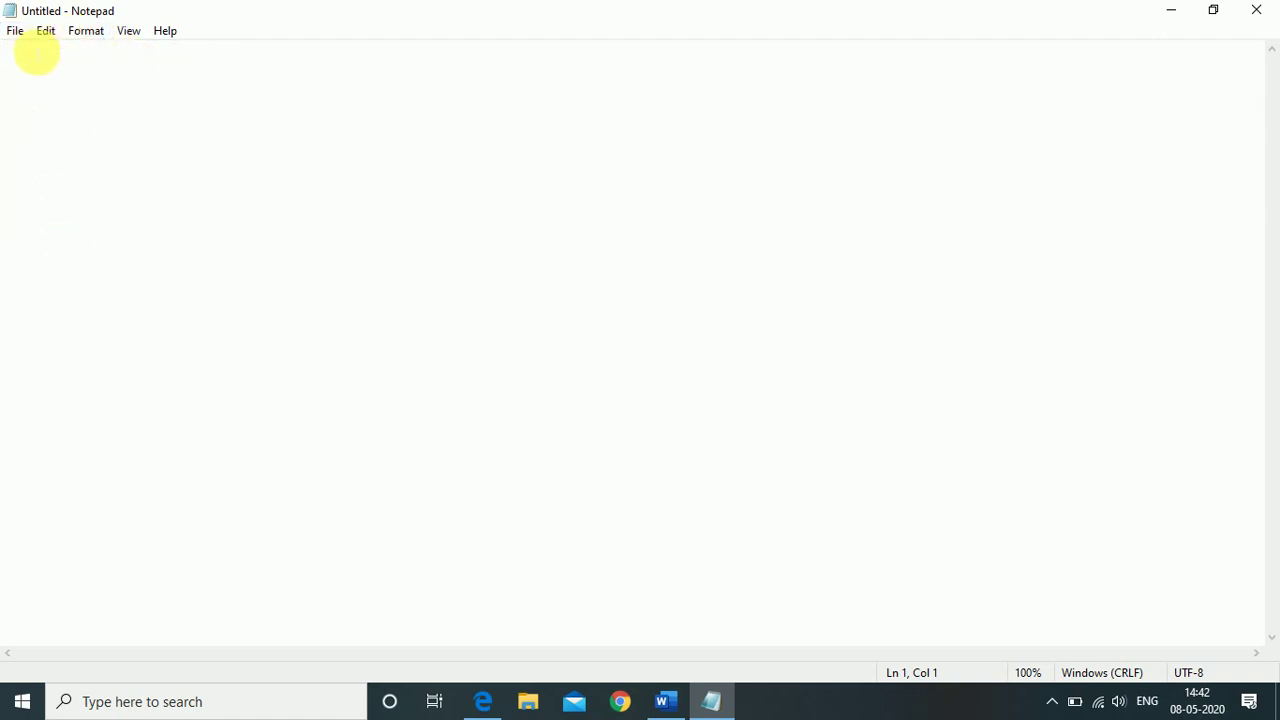
Set the Notepad font to Consolas, Regular style, size 18
{"action": "left_click", "coordinate": [88, 33]}
{"action": "left_click", "coordinate": [119, 76]}
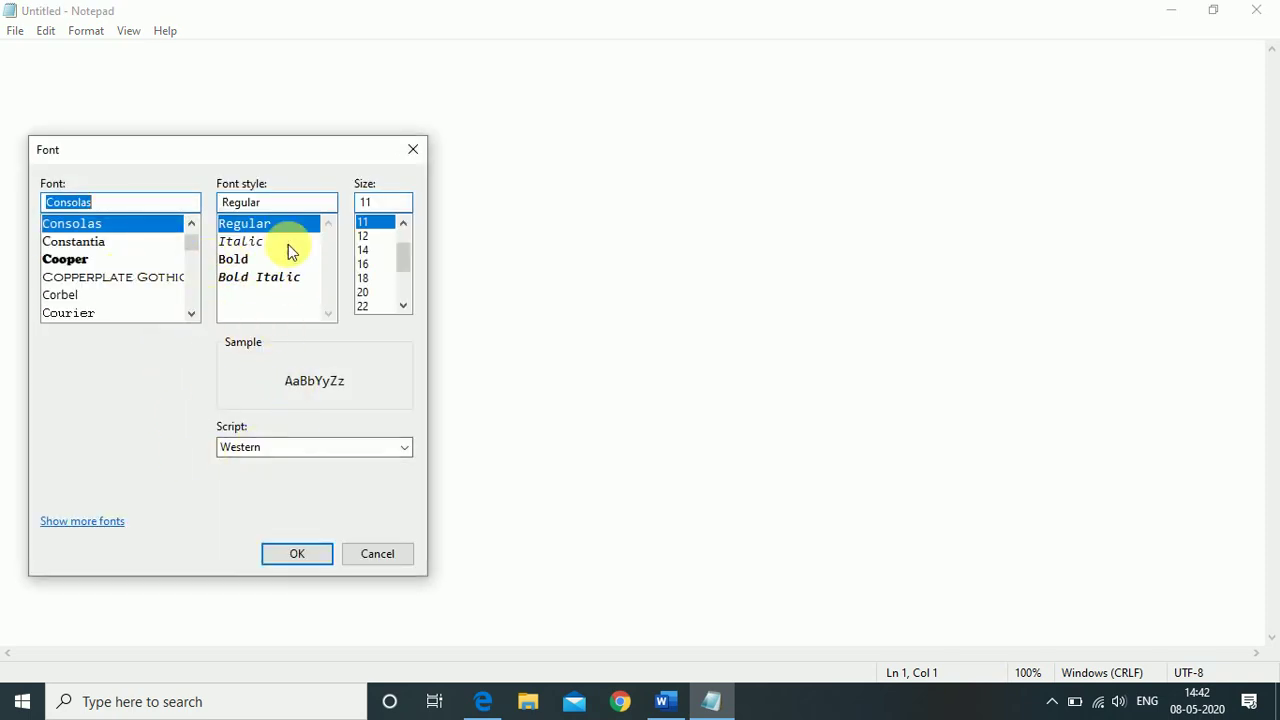
{"action": "left_click_drag", "start_coordinate": [297, 157], "coordinate": [531, 180]}
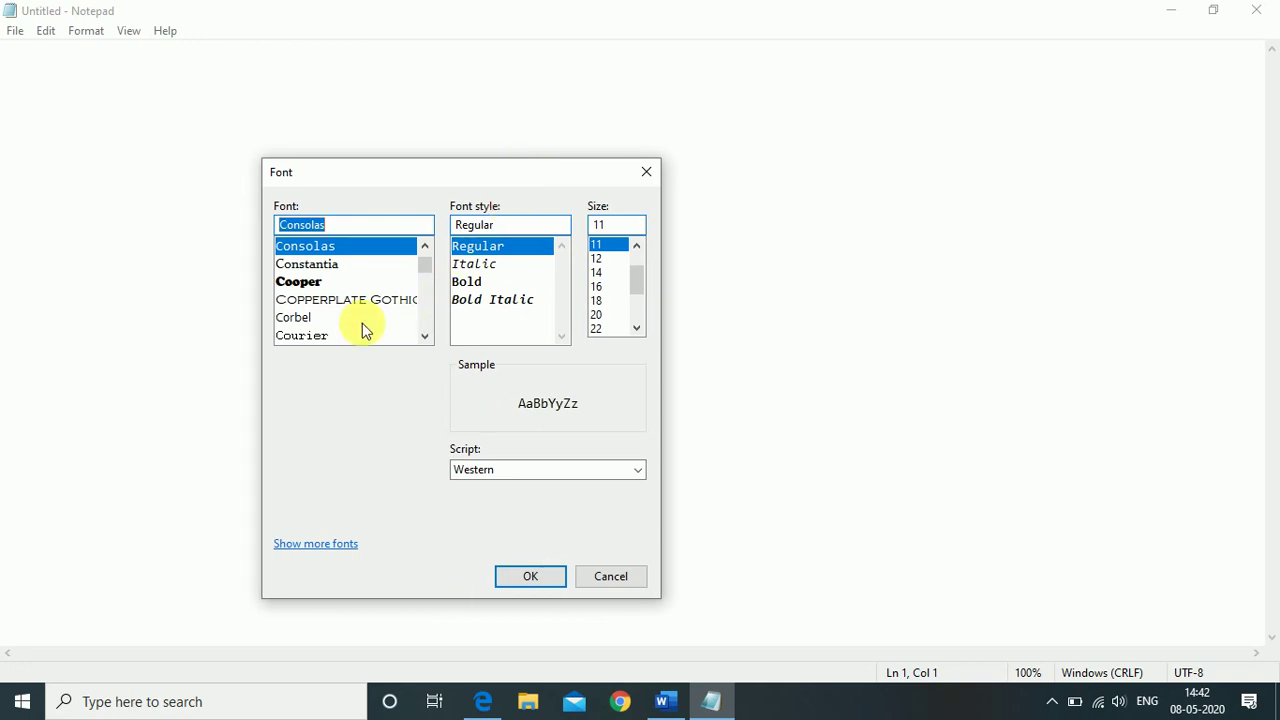
{"action": "left_click", "coordinate": [338, 301]}
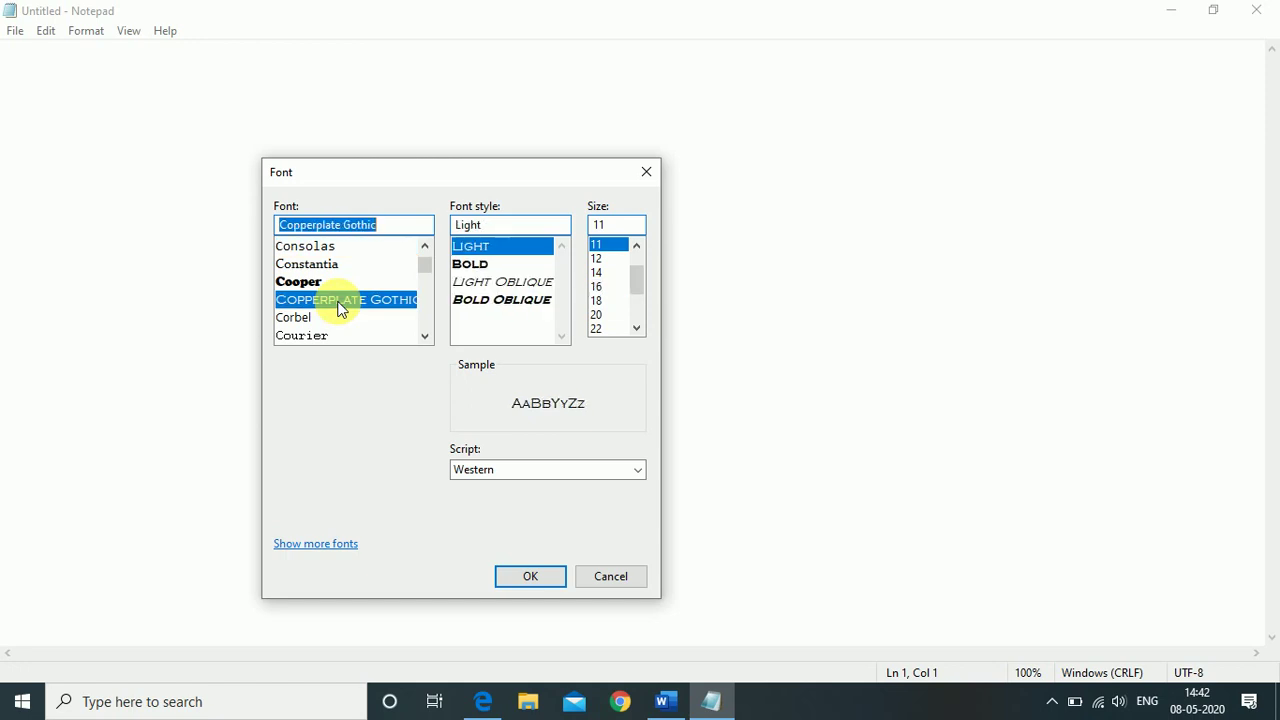
{"action": "left_click", "coordinate": [320, 281]}
{"action": "left_click", "coordinate": [308, 246]}
{"action": "left_click", "coordinate": [600, 301]}
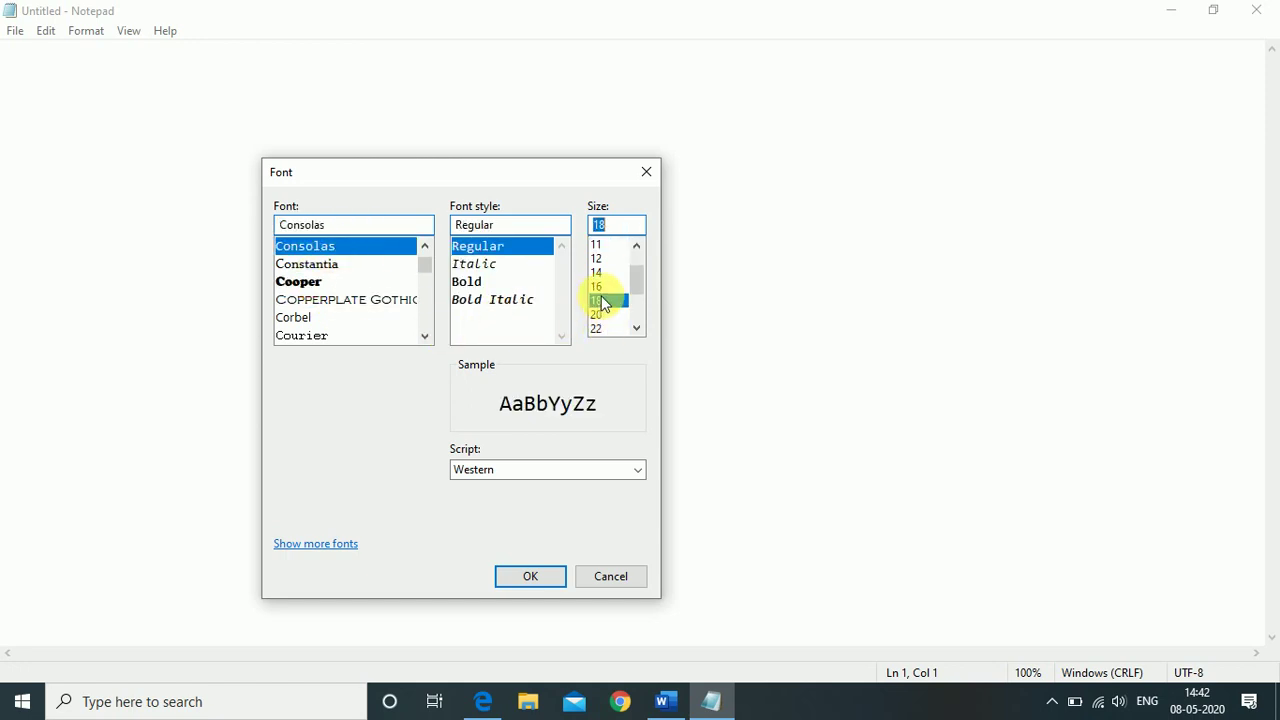
{"action": "left_click", "coordinate": [528, 575]}
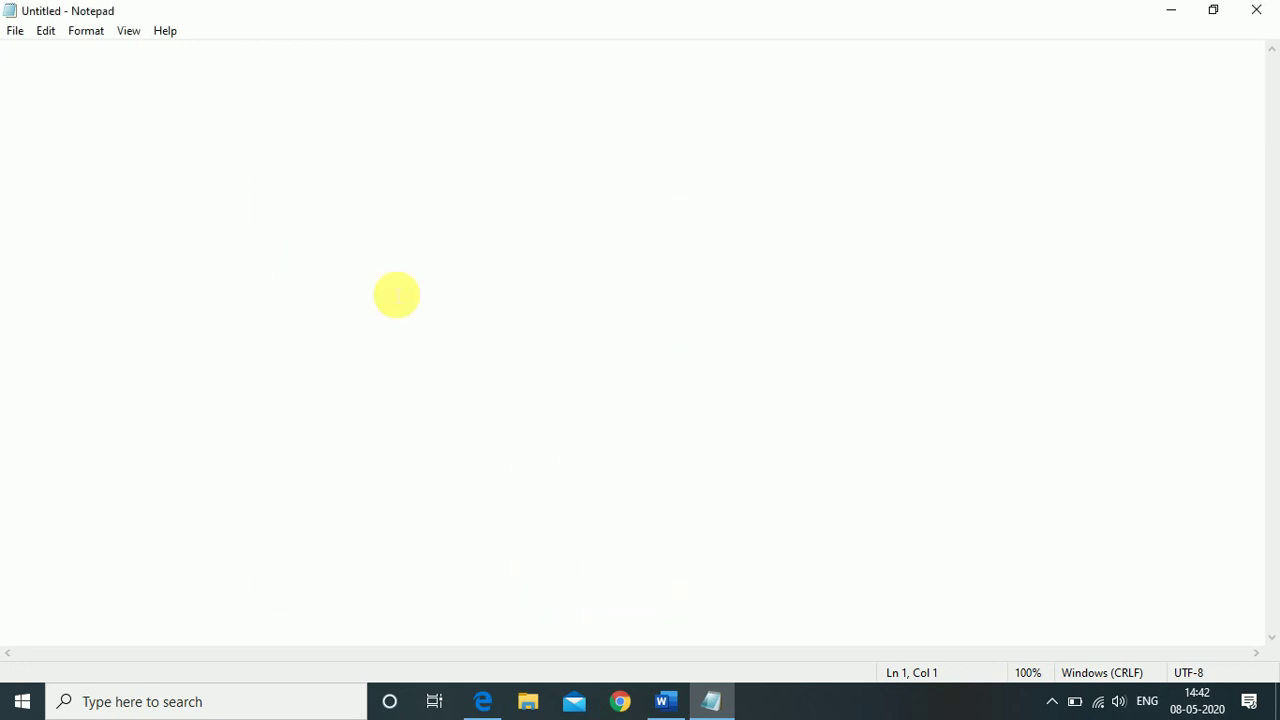
Leave the first line blank and write the heading "Introduction of Ms-Access:" on the second line
{"action": "key", "text": "Return"}
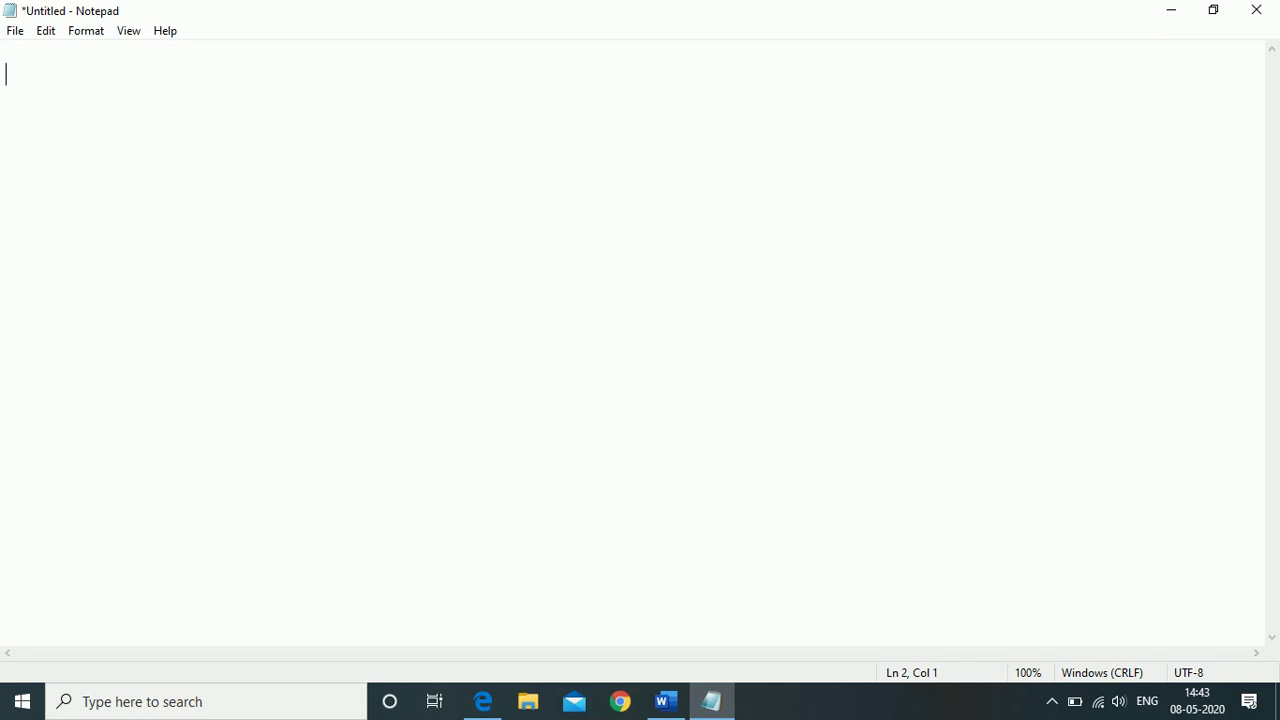
{"action": "type", "text": "Introduc"}
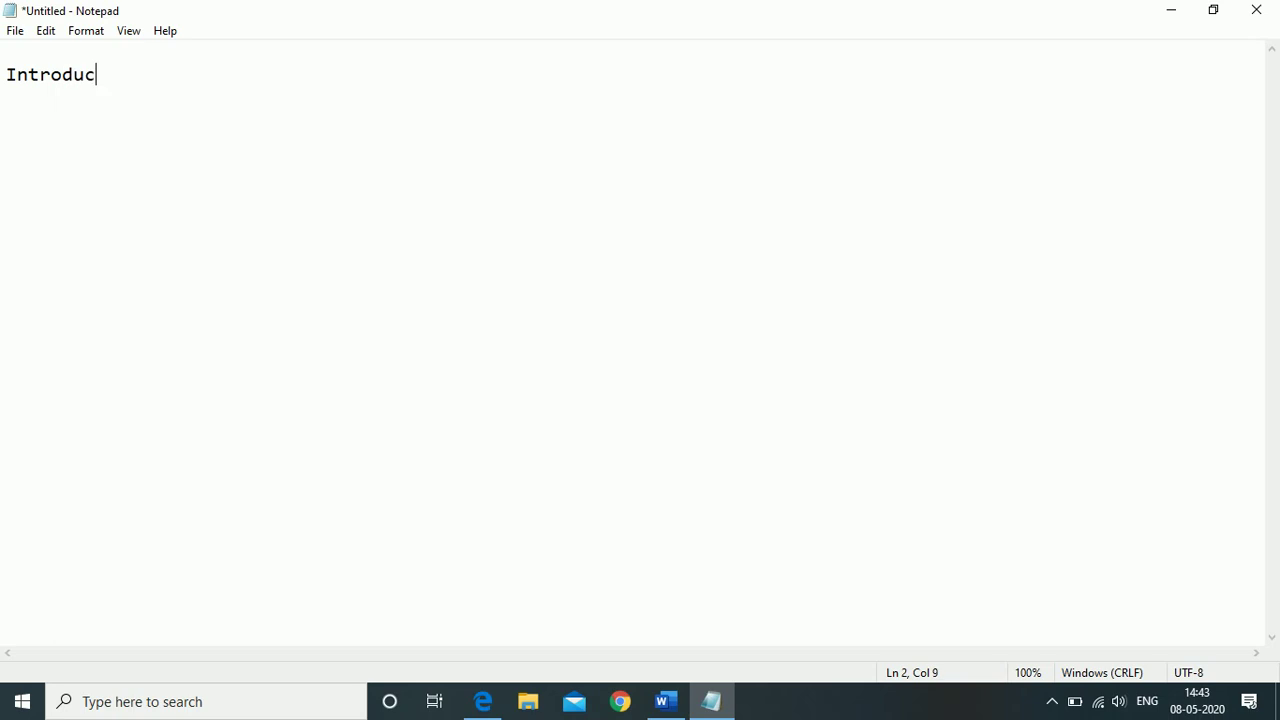
{"action": "type", "text": "tion of Ms-a"}
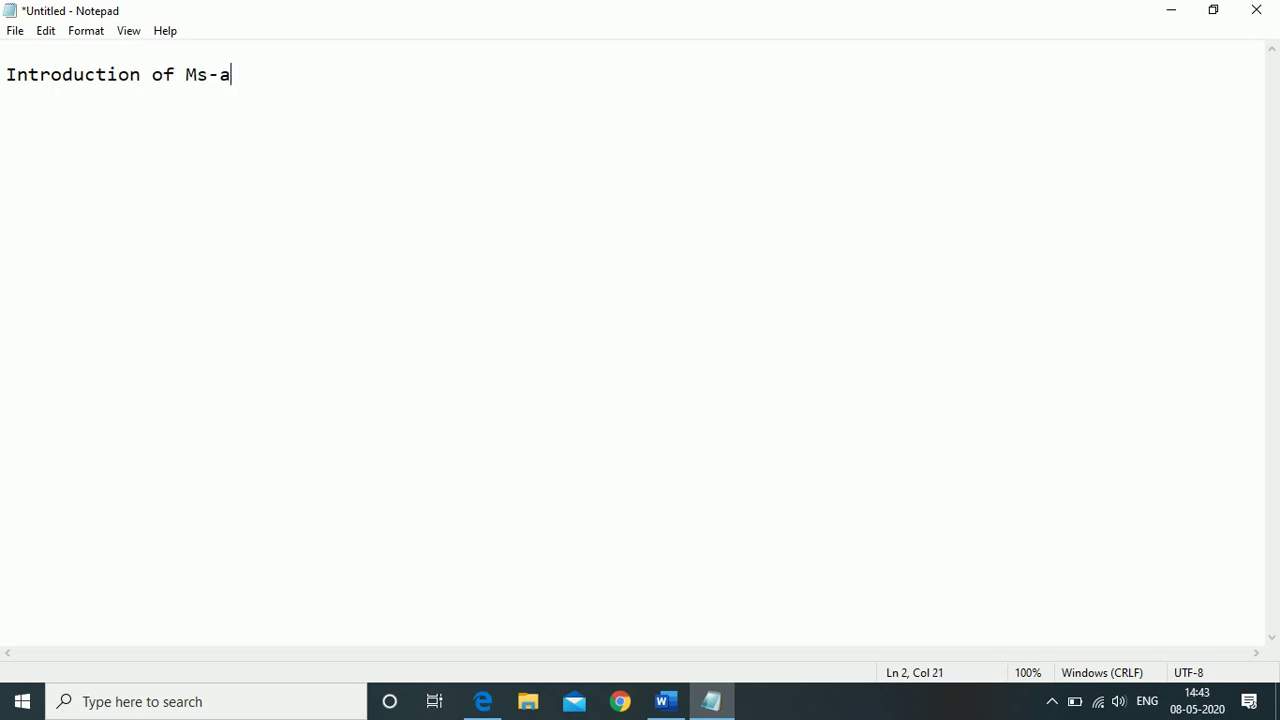
{"action": "key", "text": "BackSpace"}
{"action": "type", "text": "Ace"}
{"action": "key", "text": "BackSpace"}
{"action": "type", "text": "cess:"}
Below the heading, after an empty line, write "Ms Access ka upyog database file ko banane ke liy kiya jata hai"
{"action": "key", "text": "Return"}
{"action": "key", "text": "Return"}
{"action": "type", "text": "Ms Acc"}
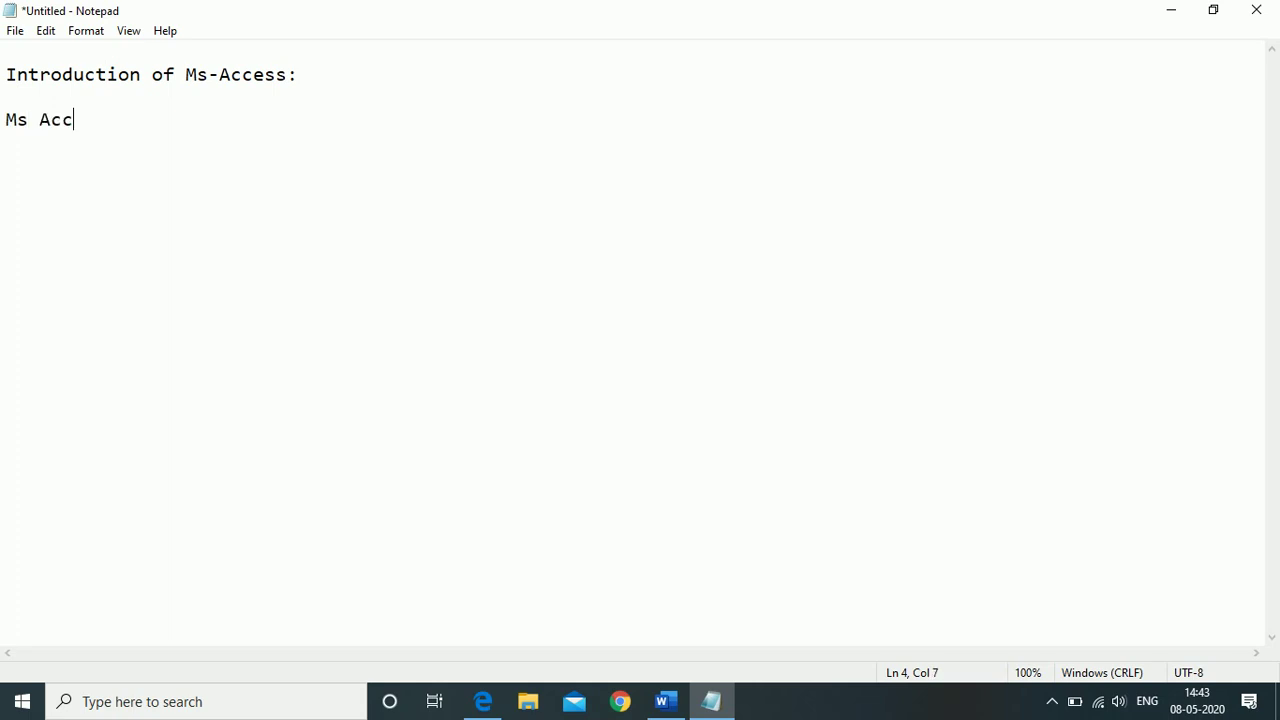
{"action": "type", "text": "ess ka upyo"}
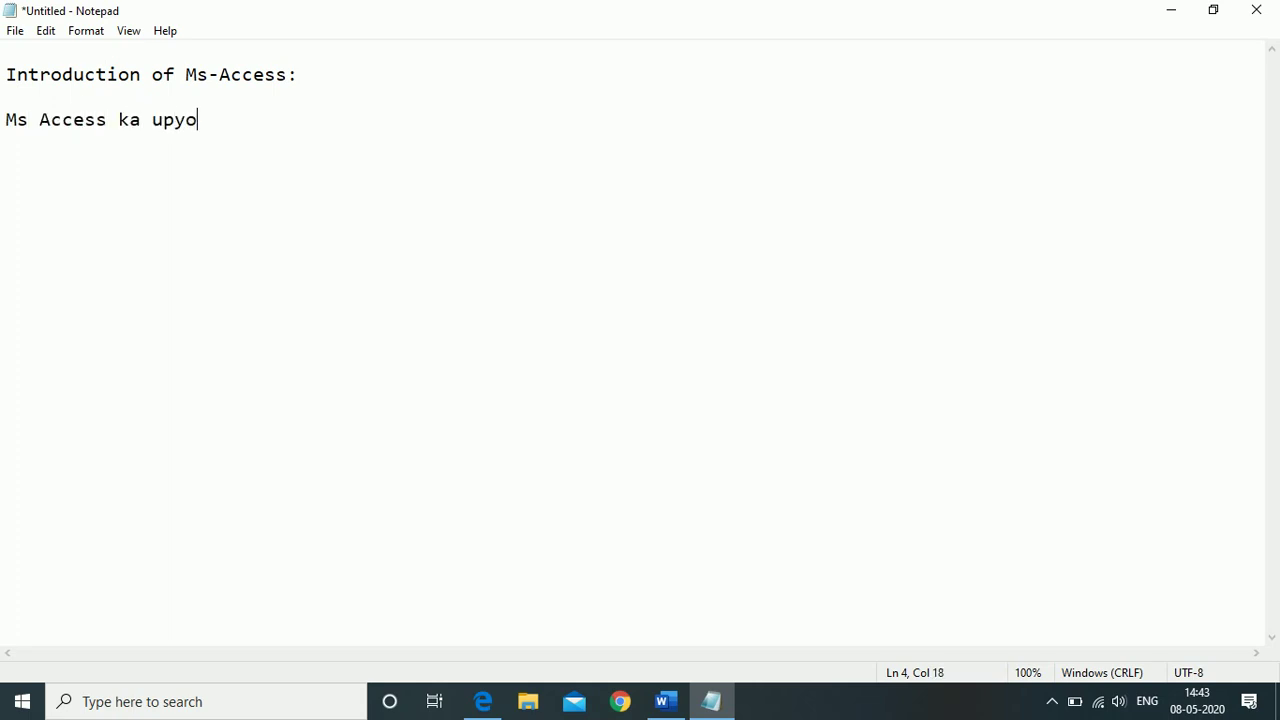
{"action": "type", "text": "g databas"}
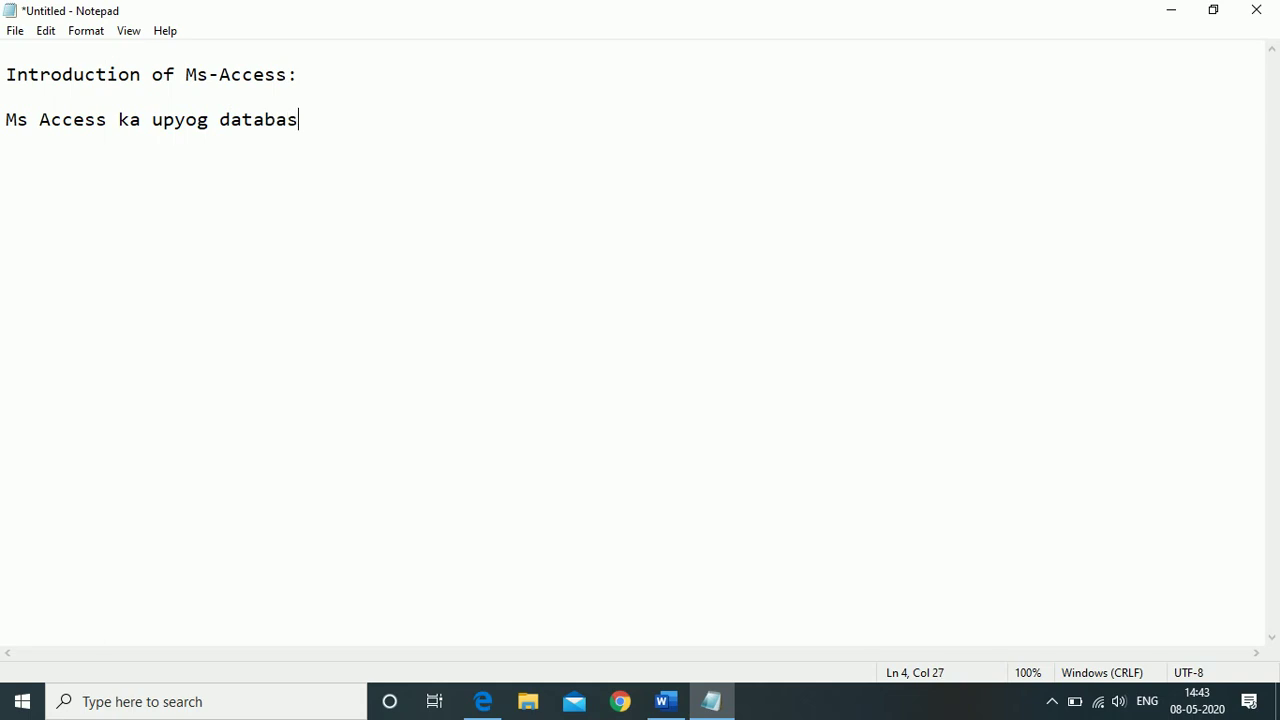
{"action": "type", "text": "e file ko nan"}
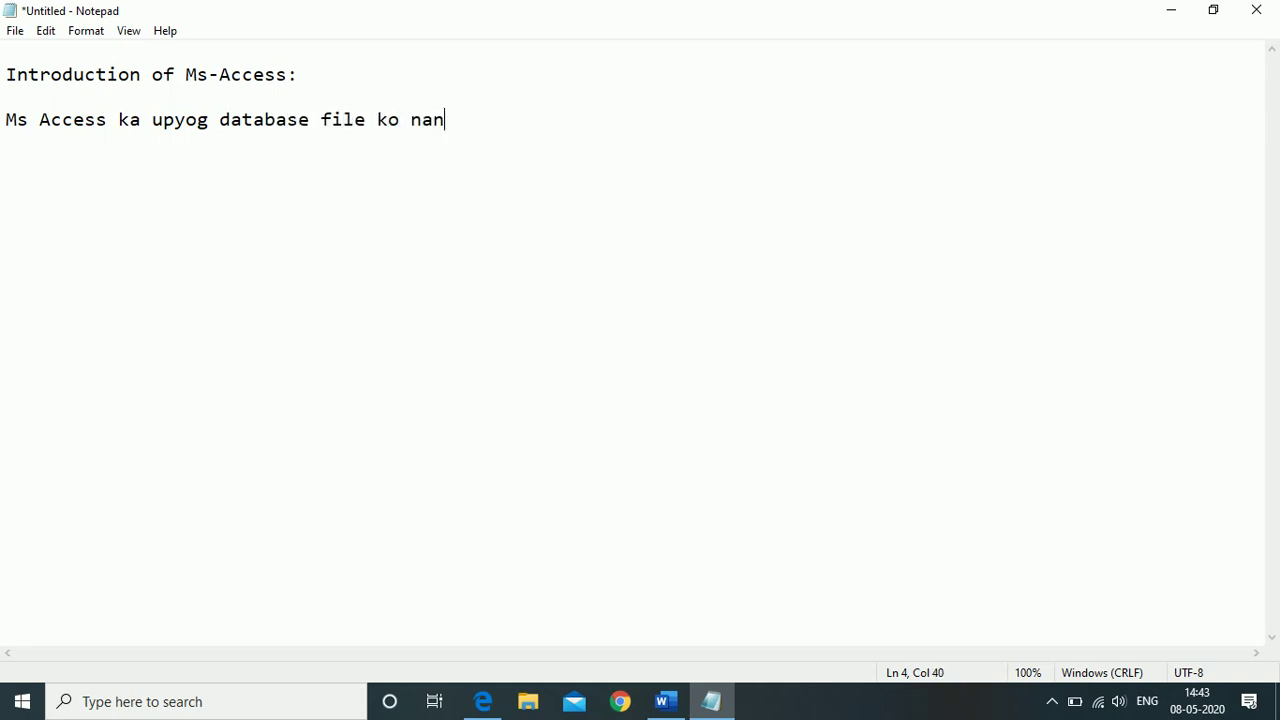
{"action": "key", "text": "BackSpace"}
{"action": "key", "text": "BackSpace"}
{"action": "key", "text": "BackSpace"}
{"action": "type", "text": "banane ke liy k"}
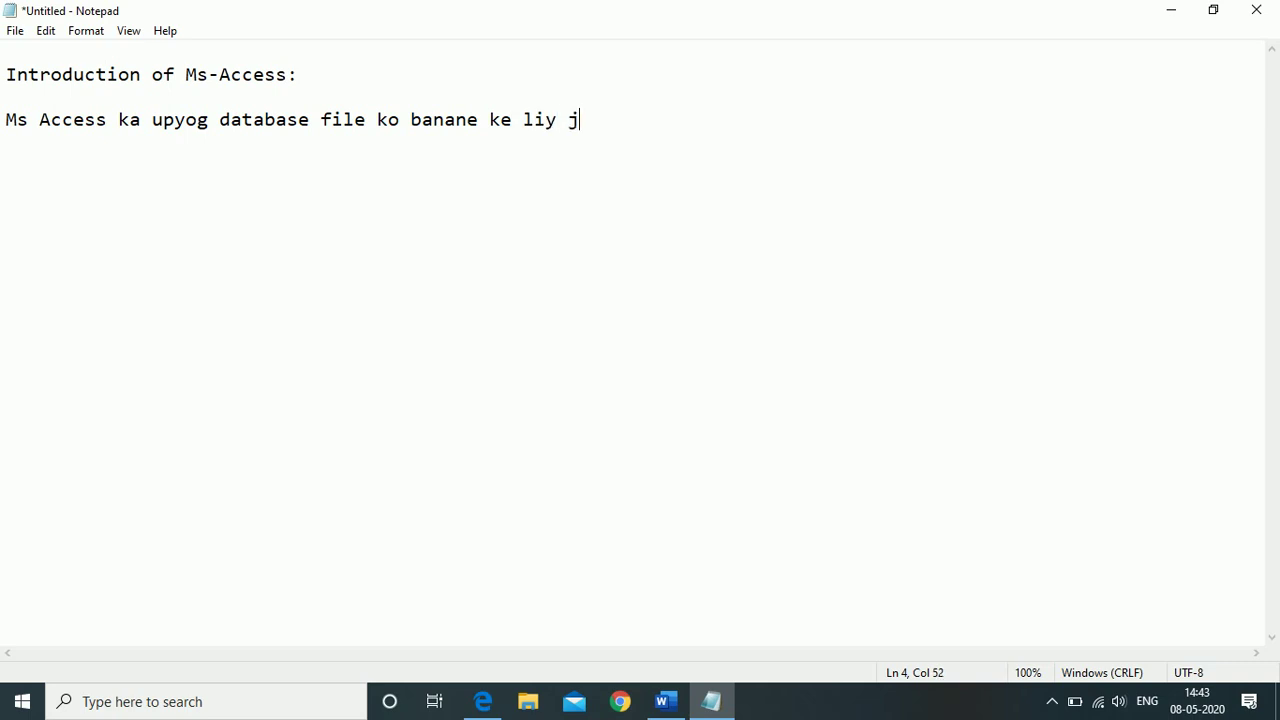
{"action": "type", "text": "iya jata "}
{"action": "type", "text": "h"}
{"action": "key", "text": "BackSpace"}
{"action": "type", "text": "ta hai"}
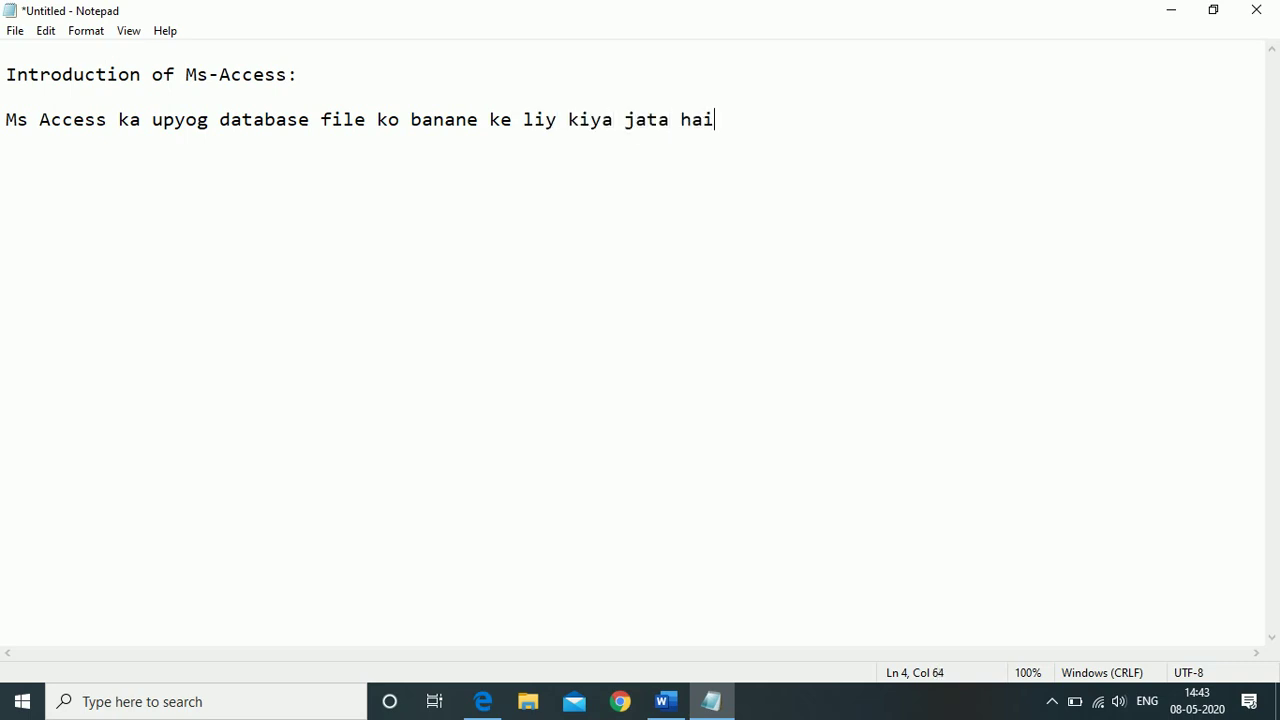
Continue the same line with ".... yah ek database banane ka ek saran tatha bahut accha software hai."
{"action": "type", "text": ".... yah ek data"}
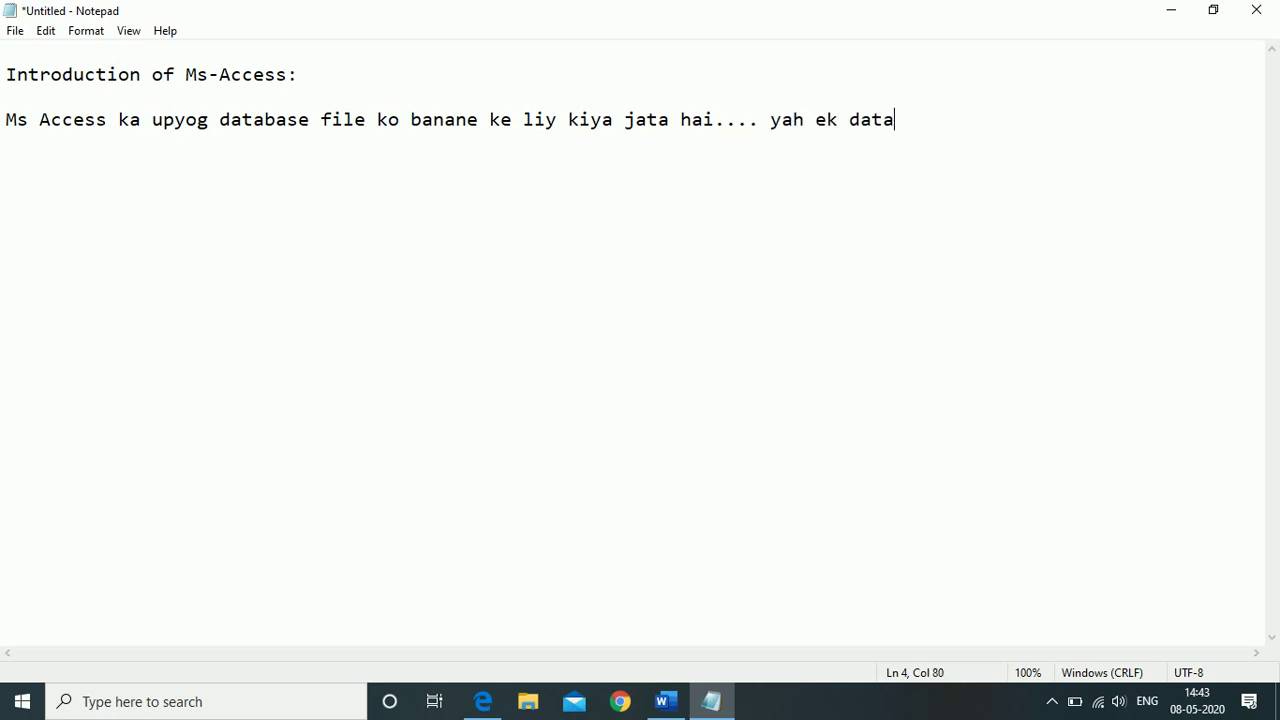
{"action": "type", "text": "bw"}
{"action": "key", "text": "BackSpace"}
{"action": "type", "text": "ase banane "}
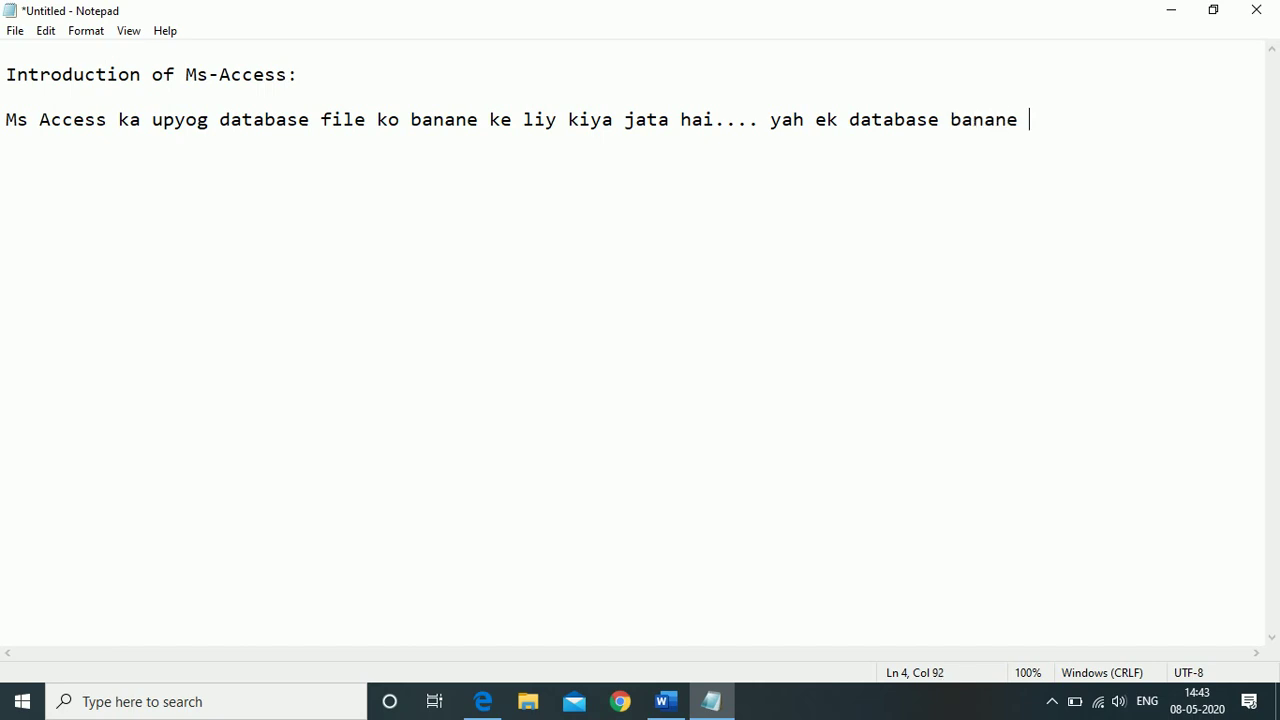
{"action": "type", "text": "ka ek saran t"}
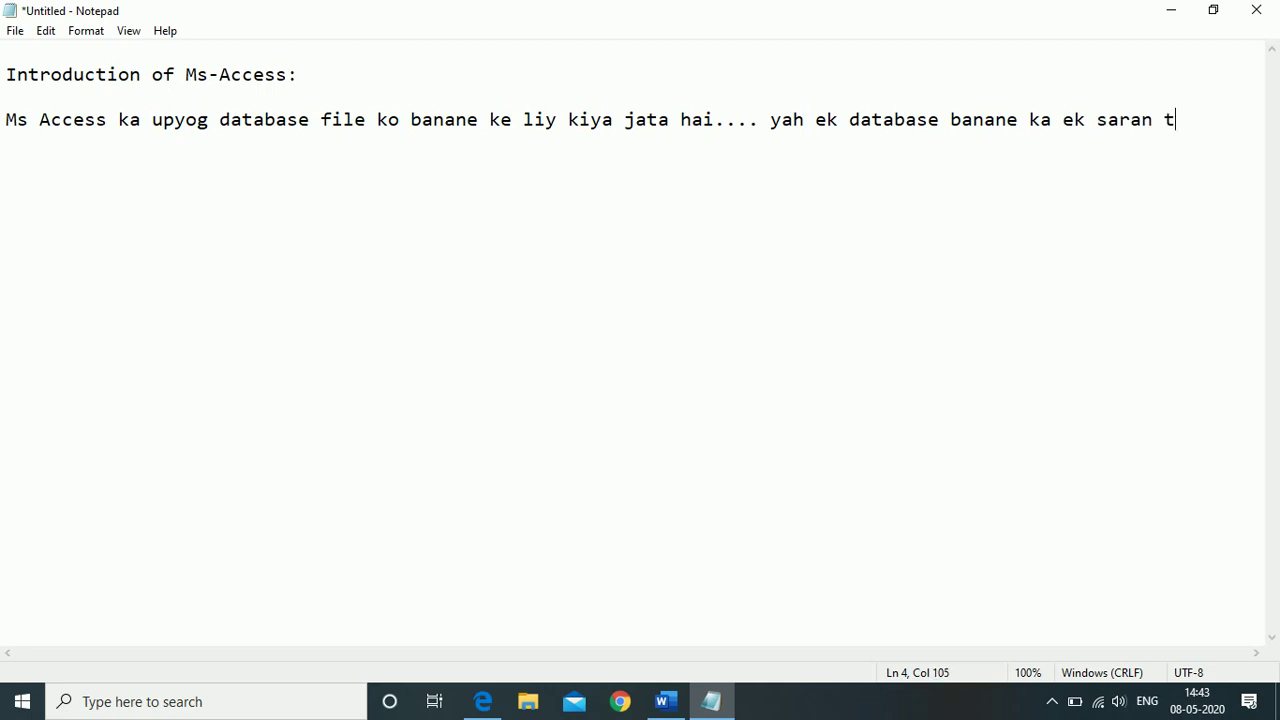
{"action": "type", "text": "atha bahu"}
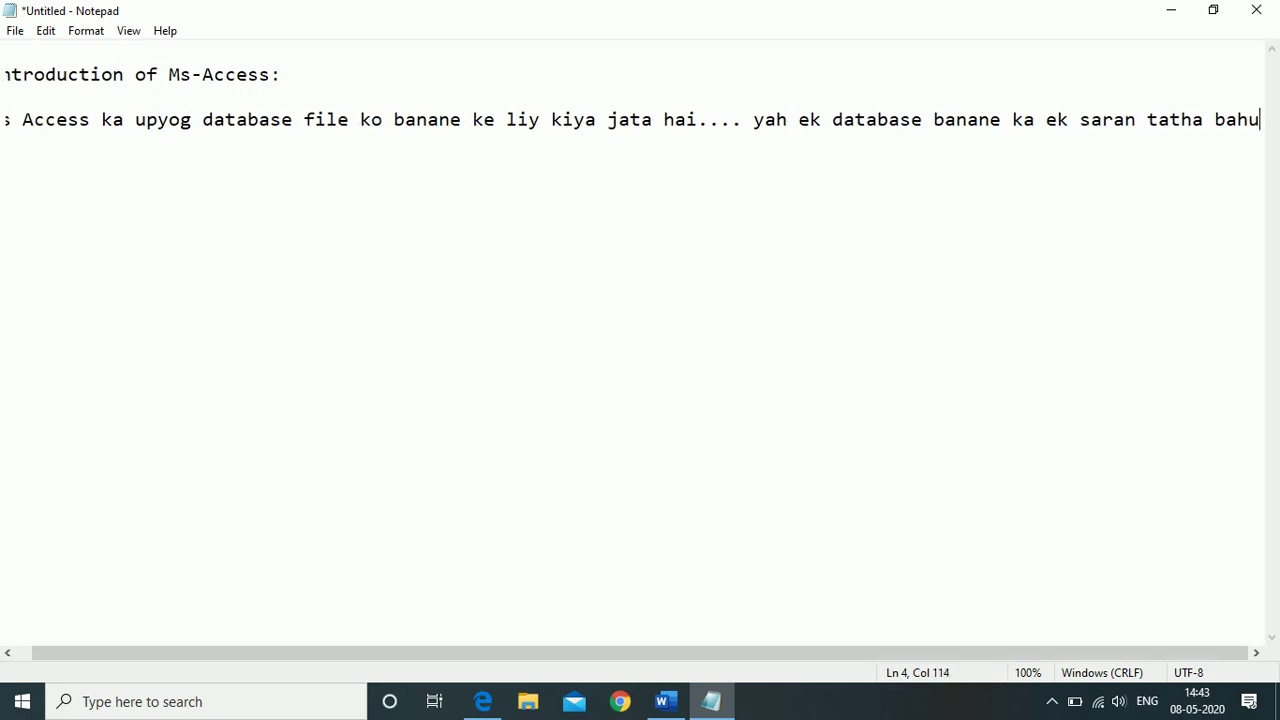
{"action": "type", "text": "t sccha "}
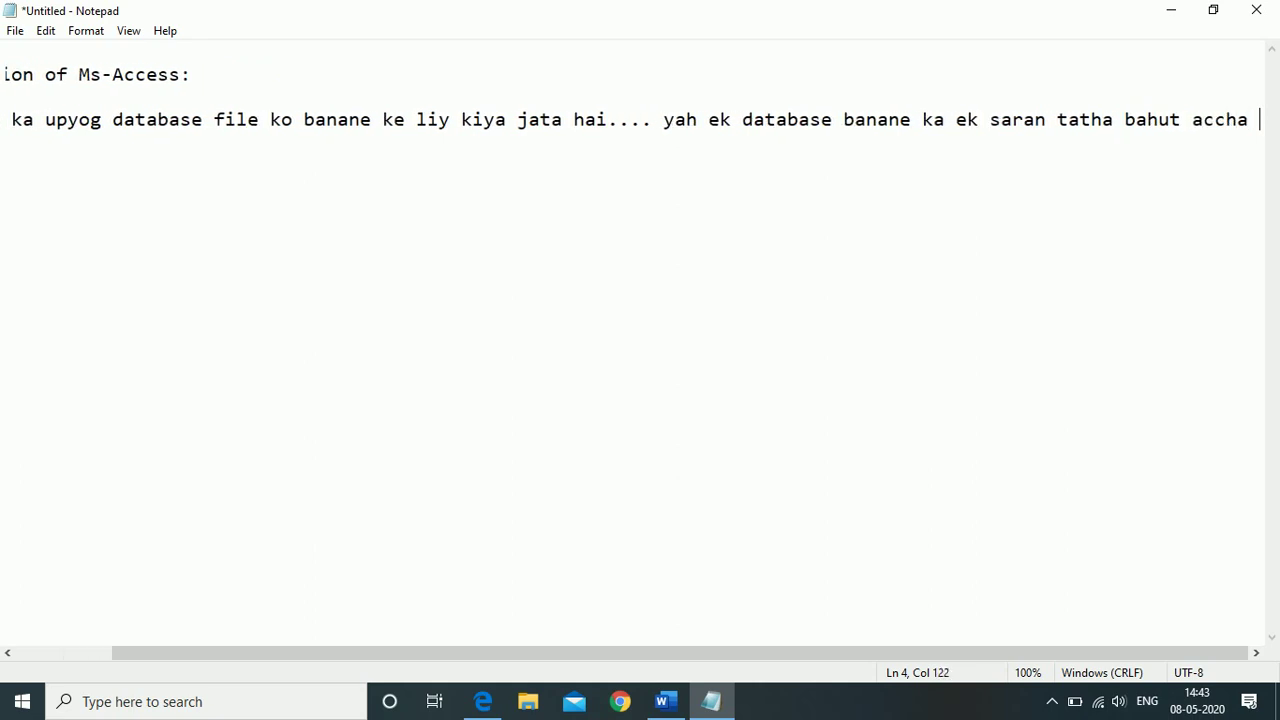
{"action": "type", "text": "softwar"}
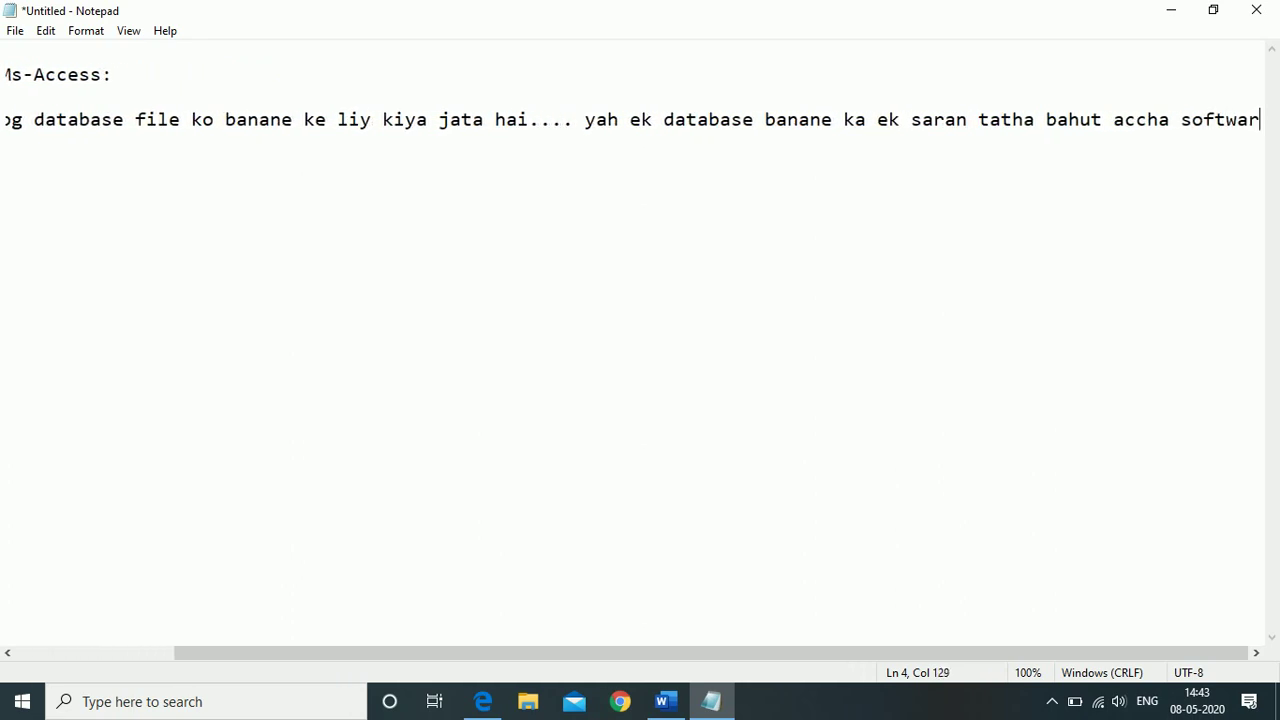
{"action": "type", "text": "e hai."}
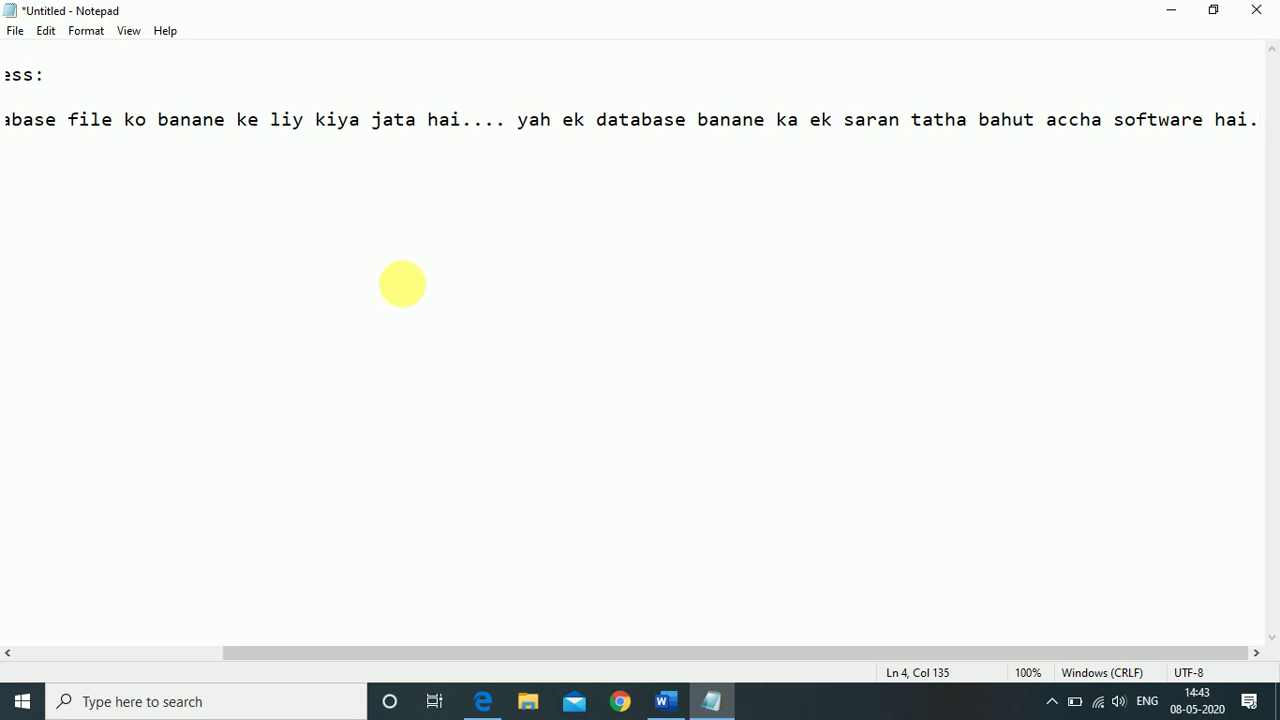
{"action": "left_click_drag", "start_coordinate": [705, 653], "coordinate": [400, 655]}
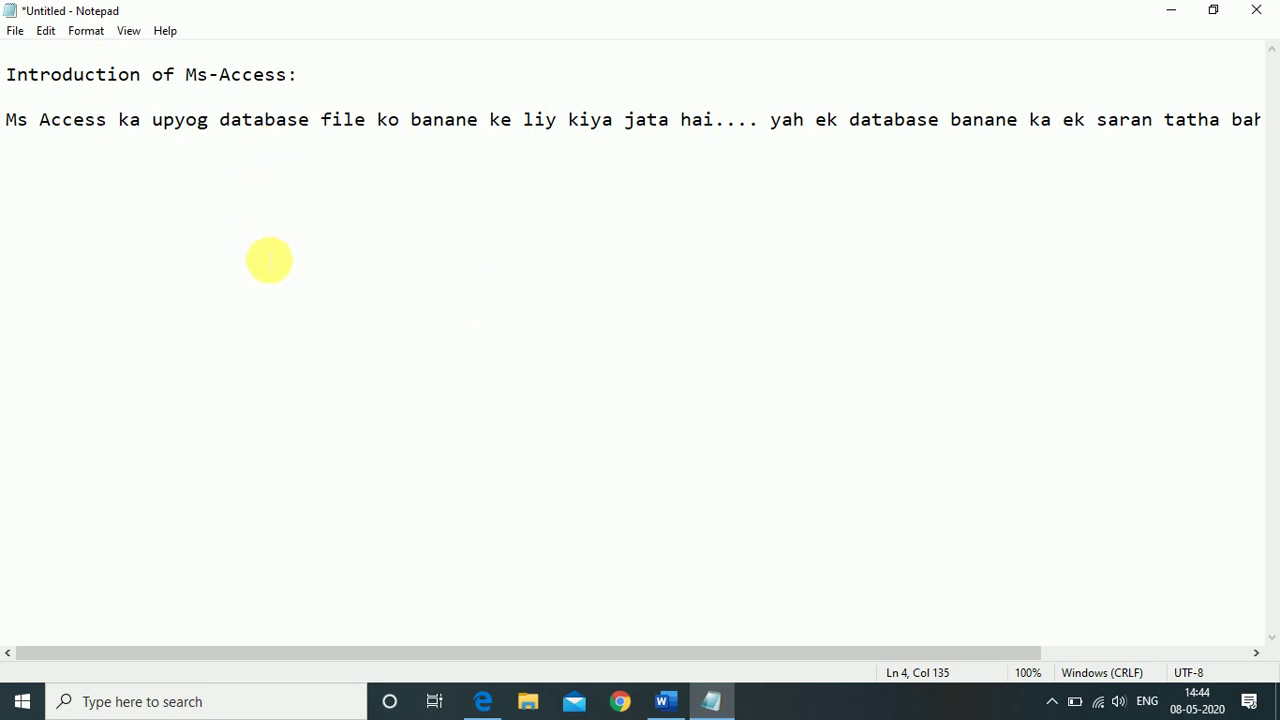
{"action": "left_click", "coordinate": [16, 31]}
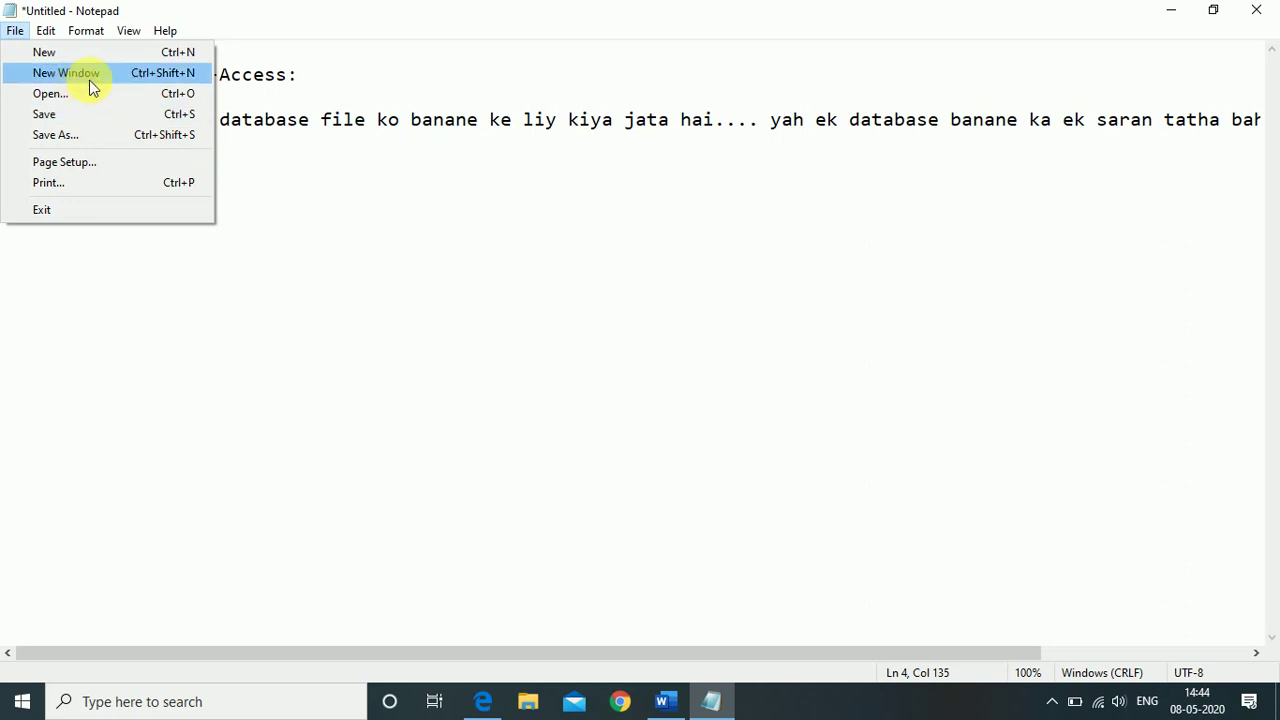
{"action": "left_click", "coordinate": [155, 61]}
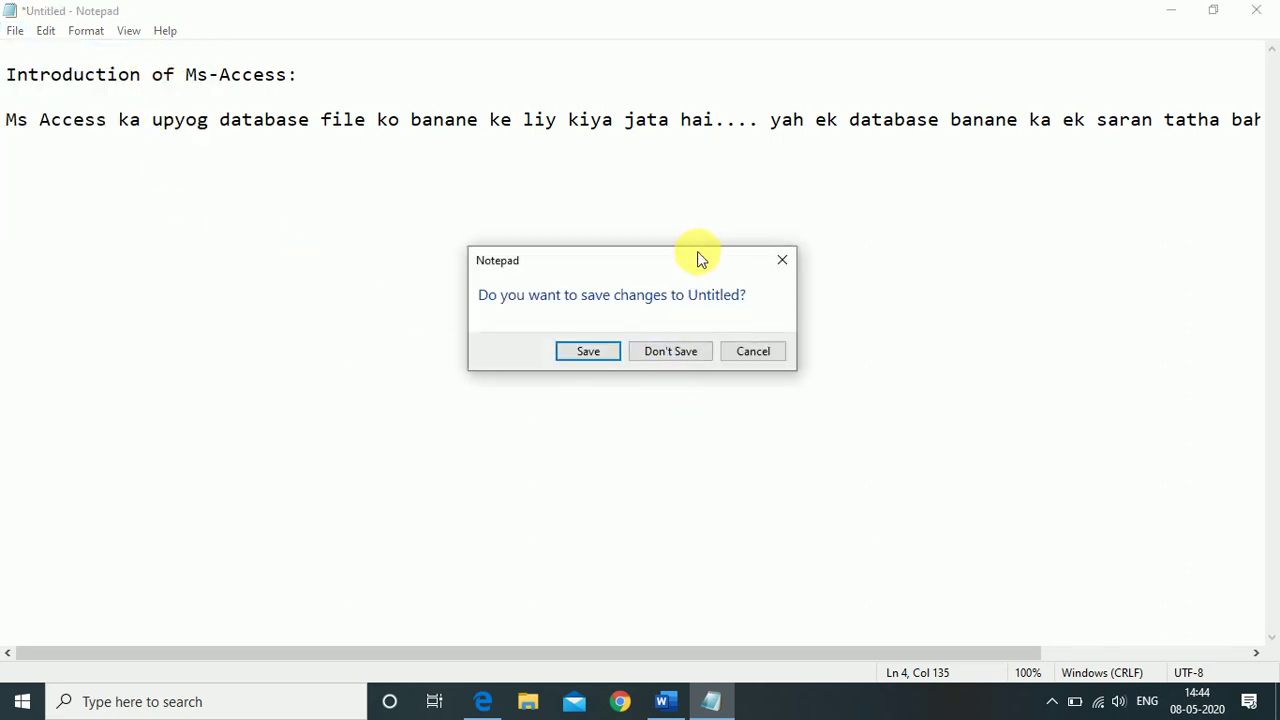
{"action": "left_click_drag", "start_coordinate": [697, 258], "coordinate": [684, 240]}
{"action": "left_click", "coordinate": [767, 245]}
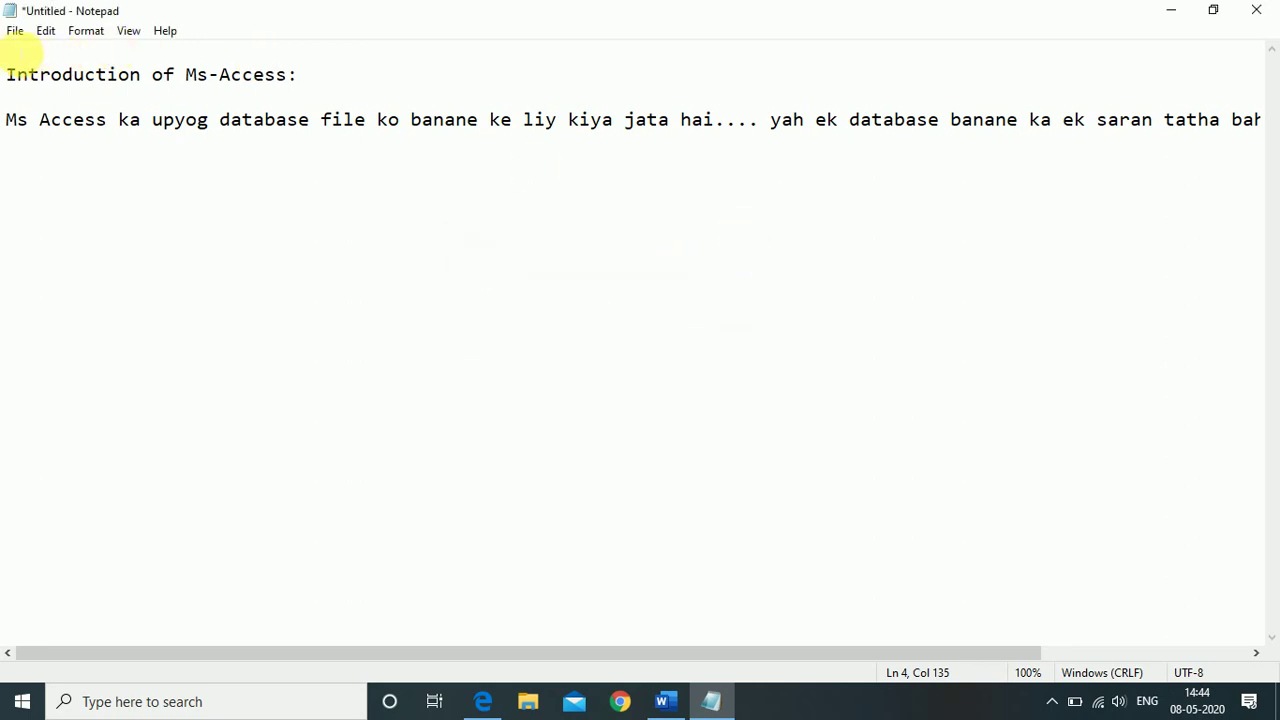
{"action": "left_click", "coordinate": [15, 33]}
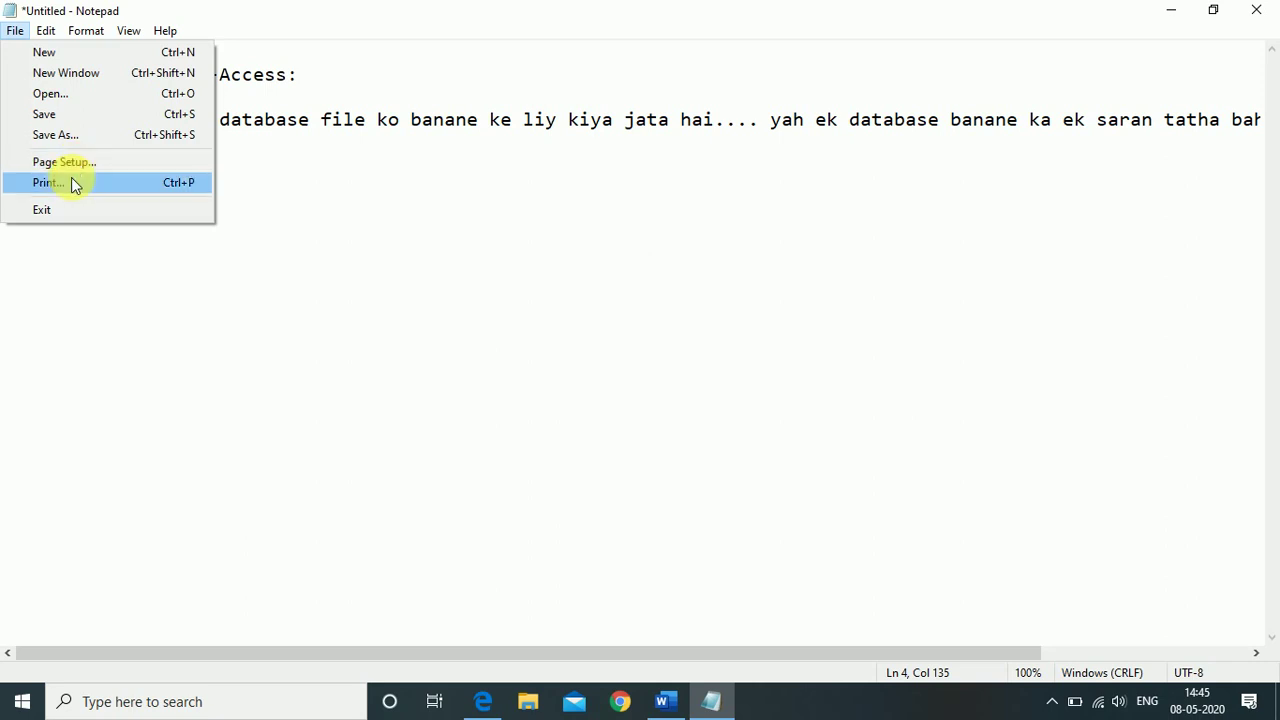
{"action": "left_click", "coordinate": [42, 218]}
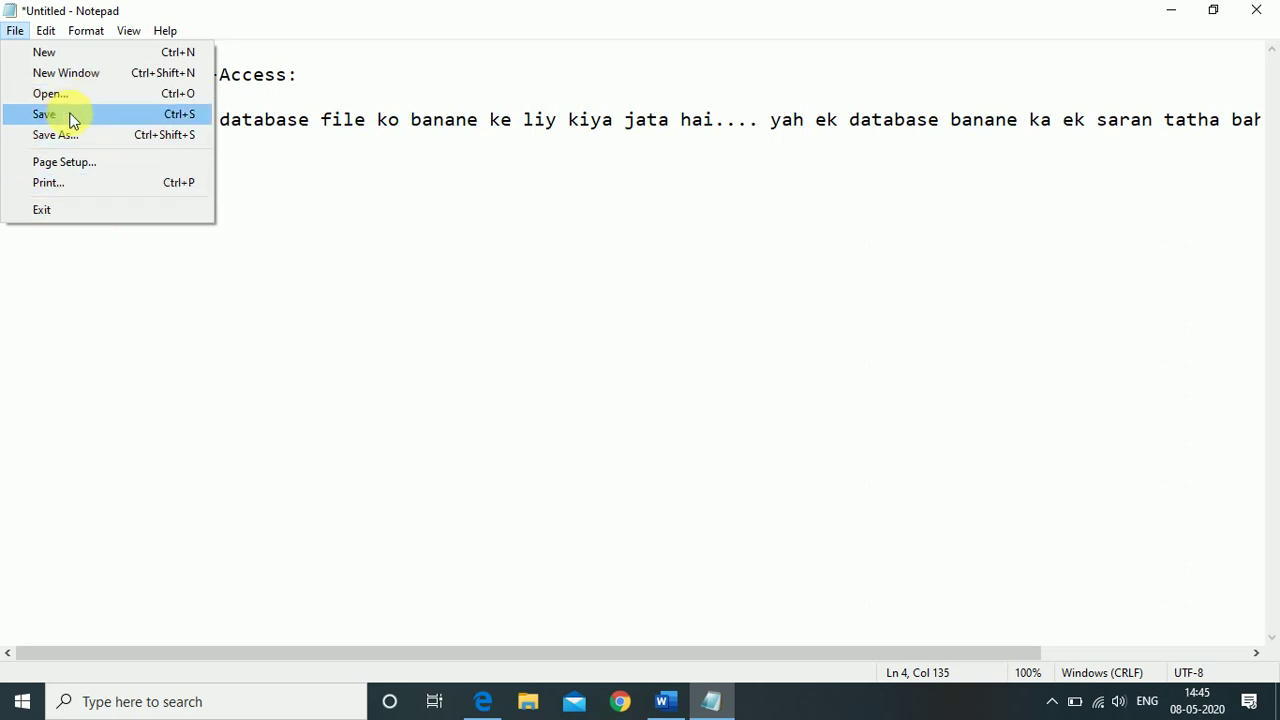
{"action": "key", "text": "Escape"}
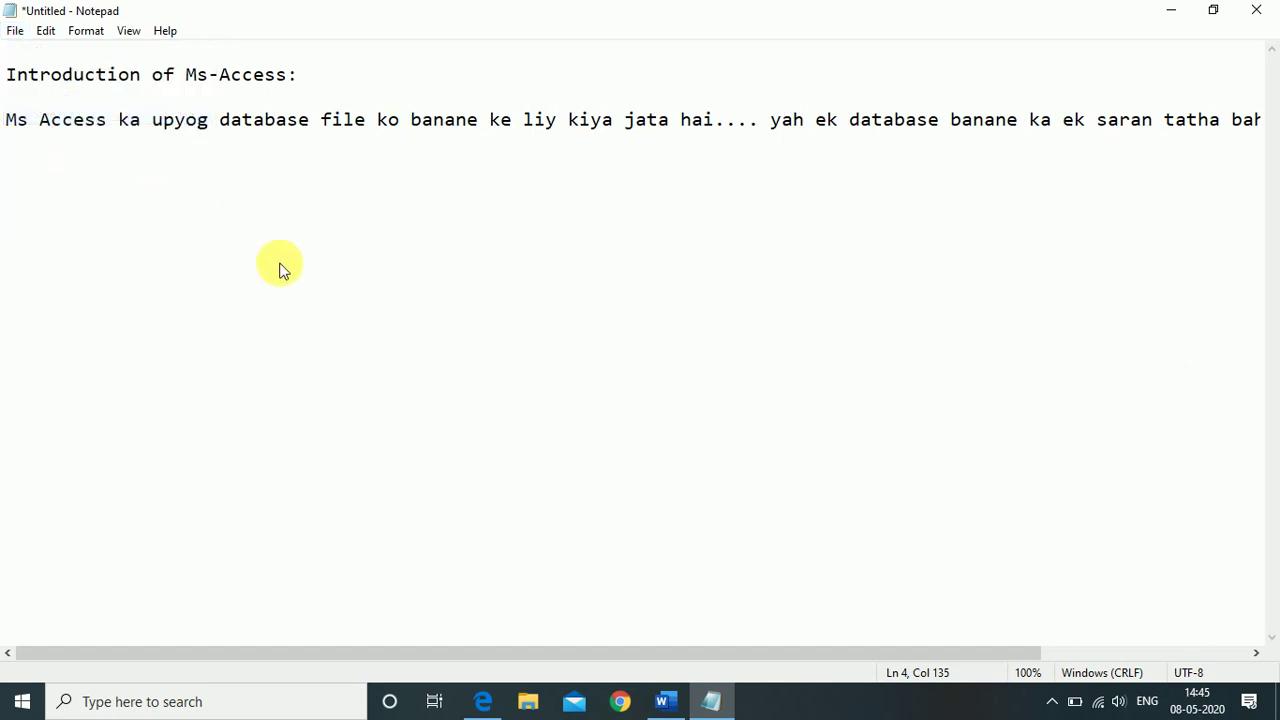
Save the document to the Desktop as a text document named BasicInfomsaccess with UTF-8 encoding
{"action": "key", "text": "ctrl+s"}
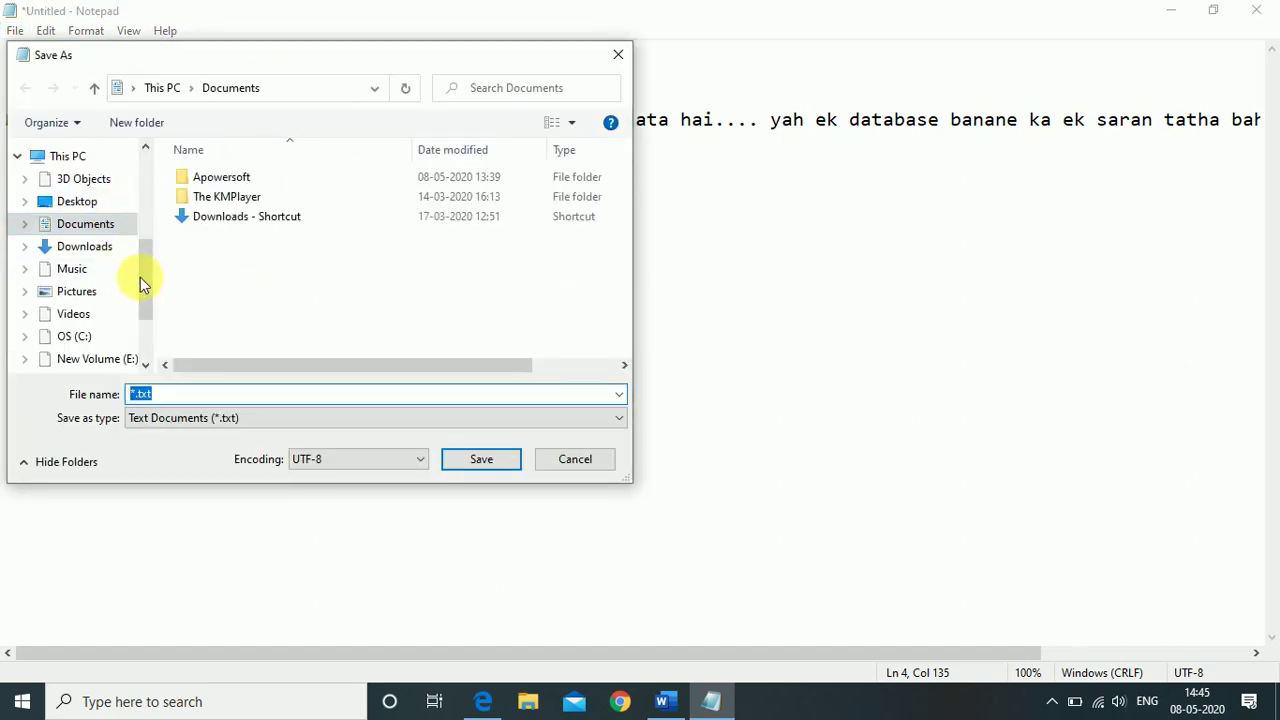
{"action": "left_click_drag", "start_coordinate": [140, 277], "coordinate": [151, 180]}
{"action": "left_click", "coordinate": [80, 187]}
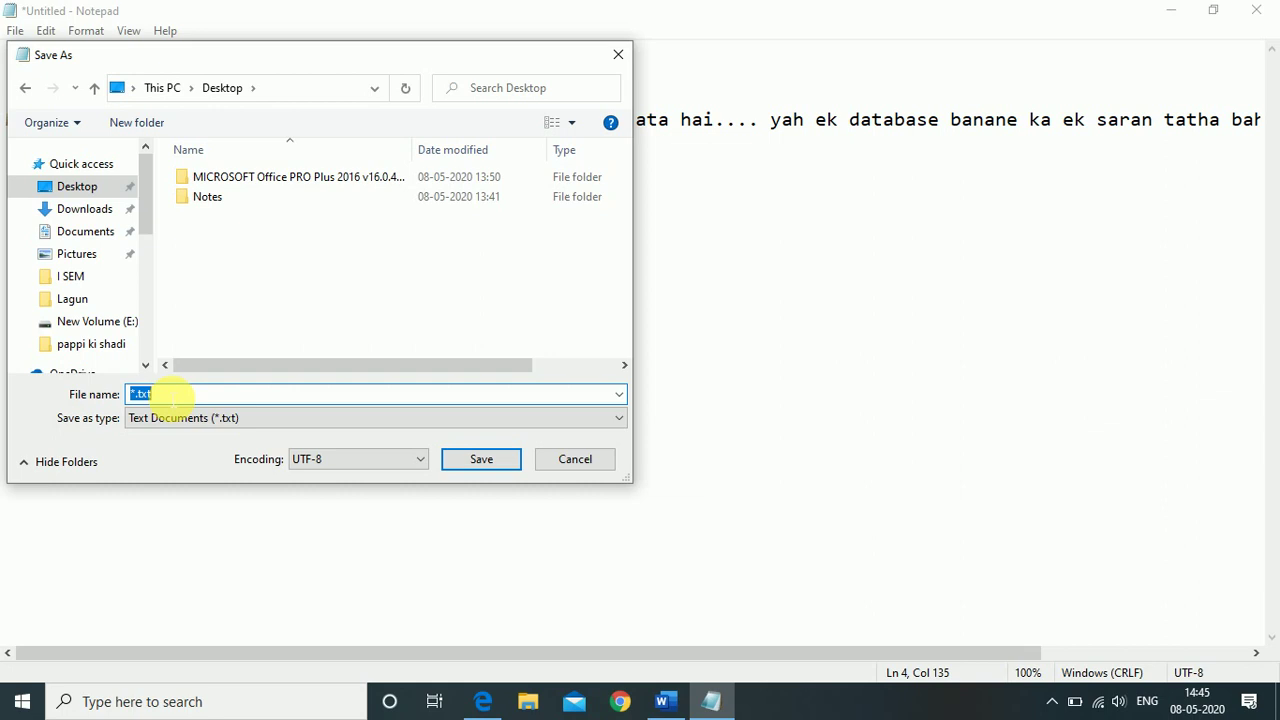
{"action": "type", "text": "Mas"}
{"action": "key", "text": "BackSpace"}
{"action": "key", "text": "BackSpace"}
{"action": "type", "text": "A"}
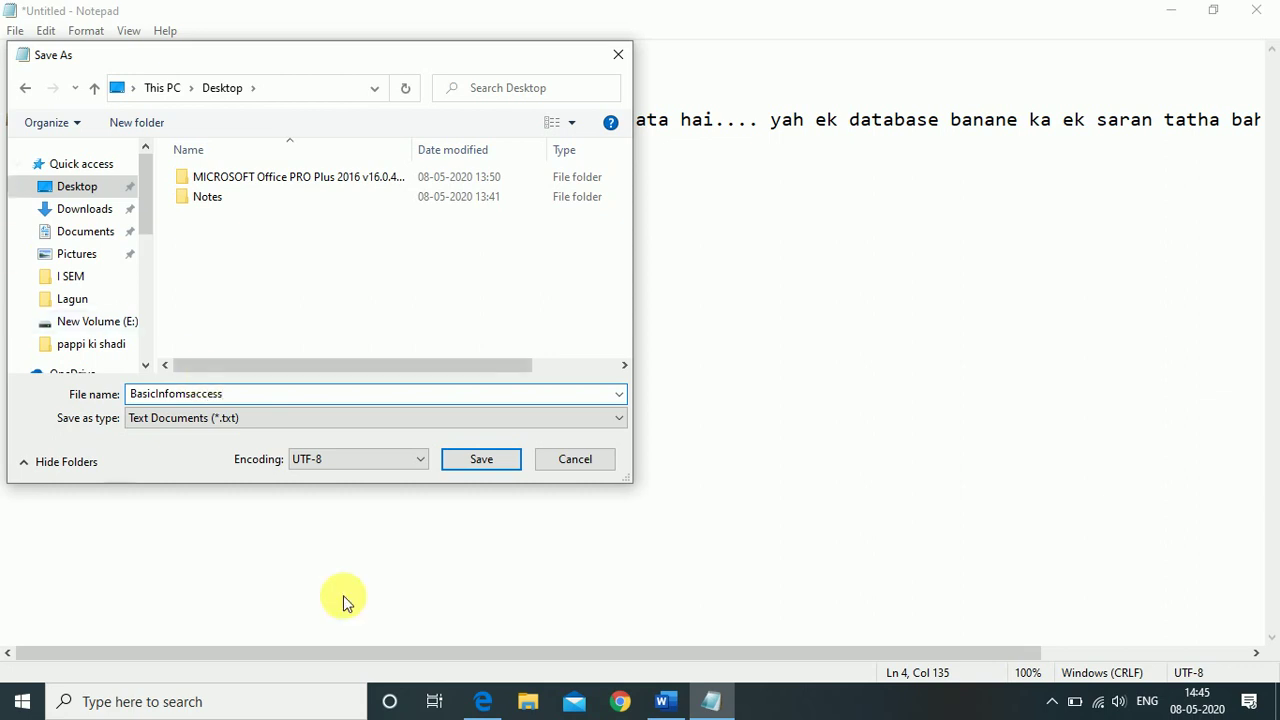
{"action": "left_click", "coordinate": [484, 460]}
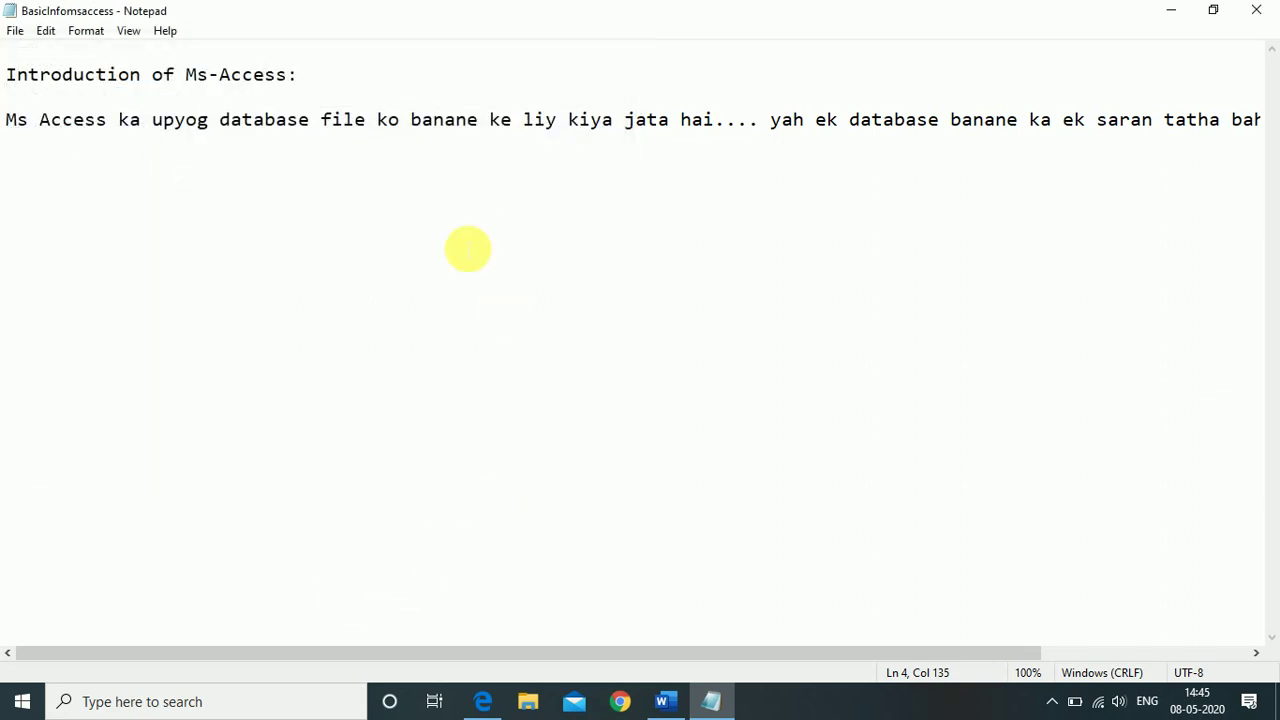
Close the Notepad window and the browser with the syllabus PDFs to reach the desktop
{"action": "left_click", "coordinate": [1254, 18]}
{"action": "left_click", "coordinate": [1188, 20]}
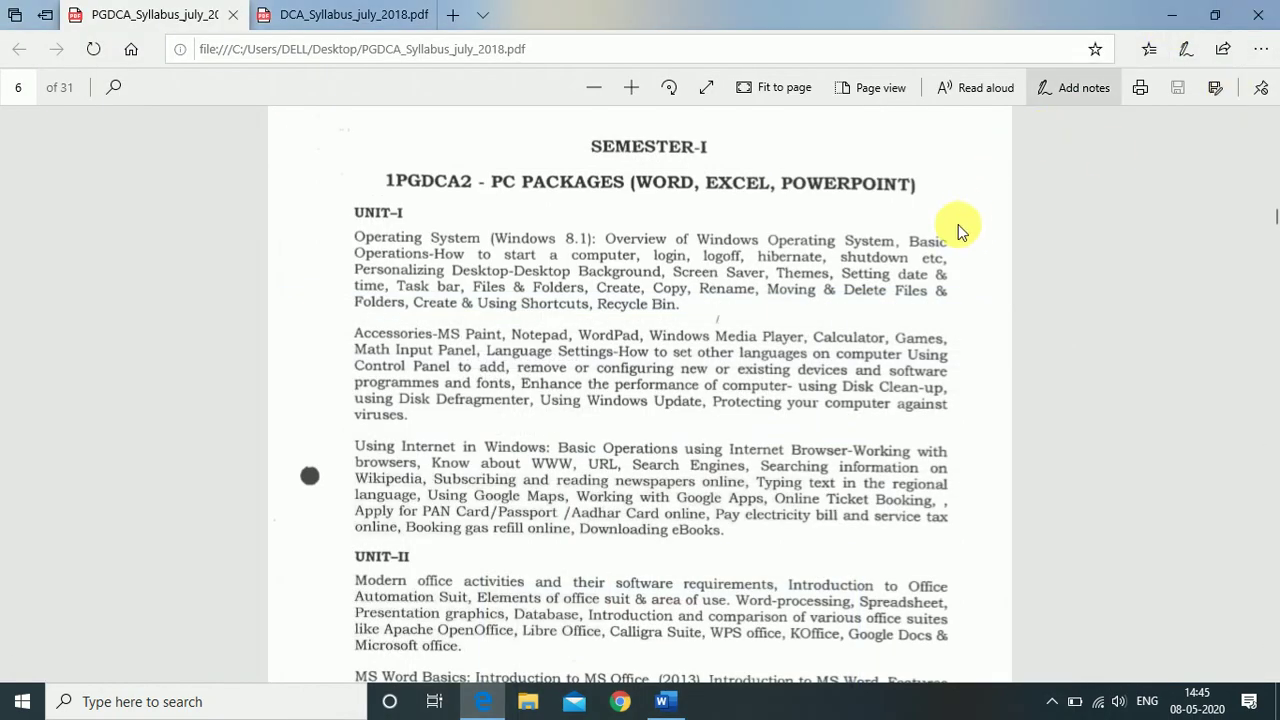
{"action": "key", "text": "alt+F4"}
{"action": "left_click", "coordinate": [532, 400]}
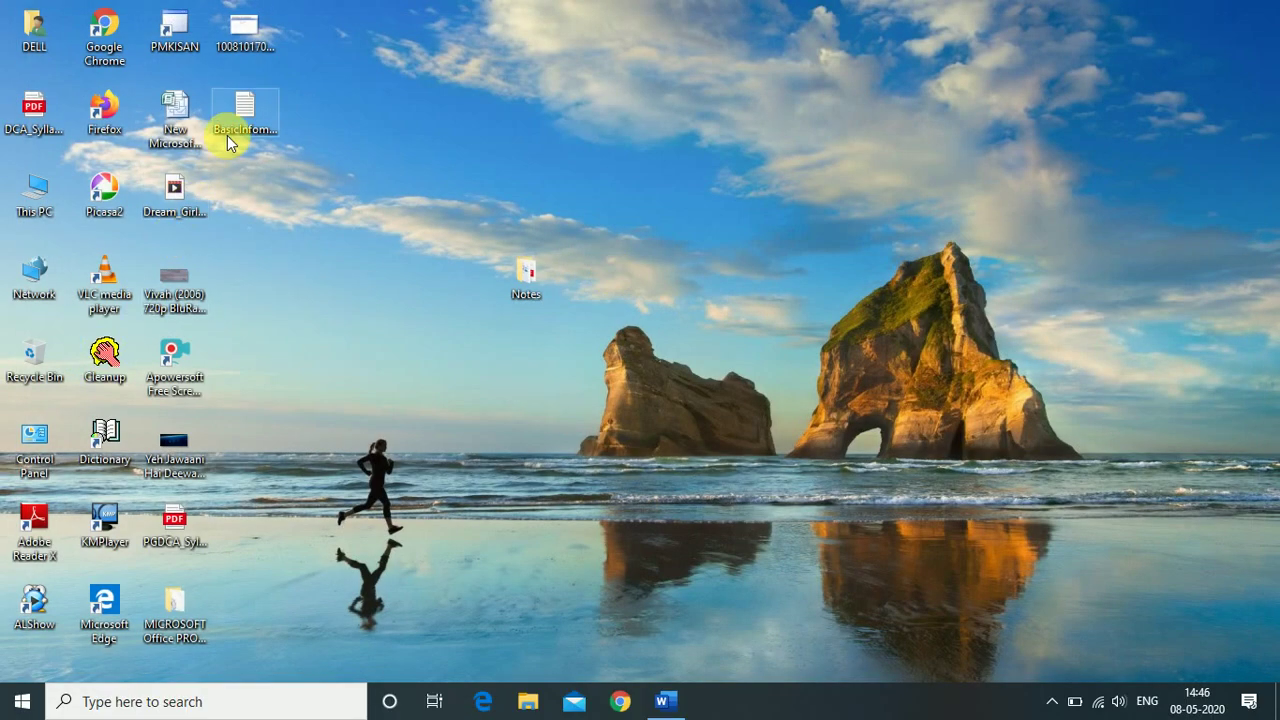
Open the saved BasicInfomsaccess file from the desktop and maximize its window
{"action": "left_click", "coordinate": [268, 138]}
{"action": "double_click", "coordinate": [249, 140]}
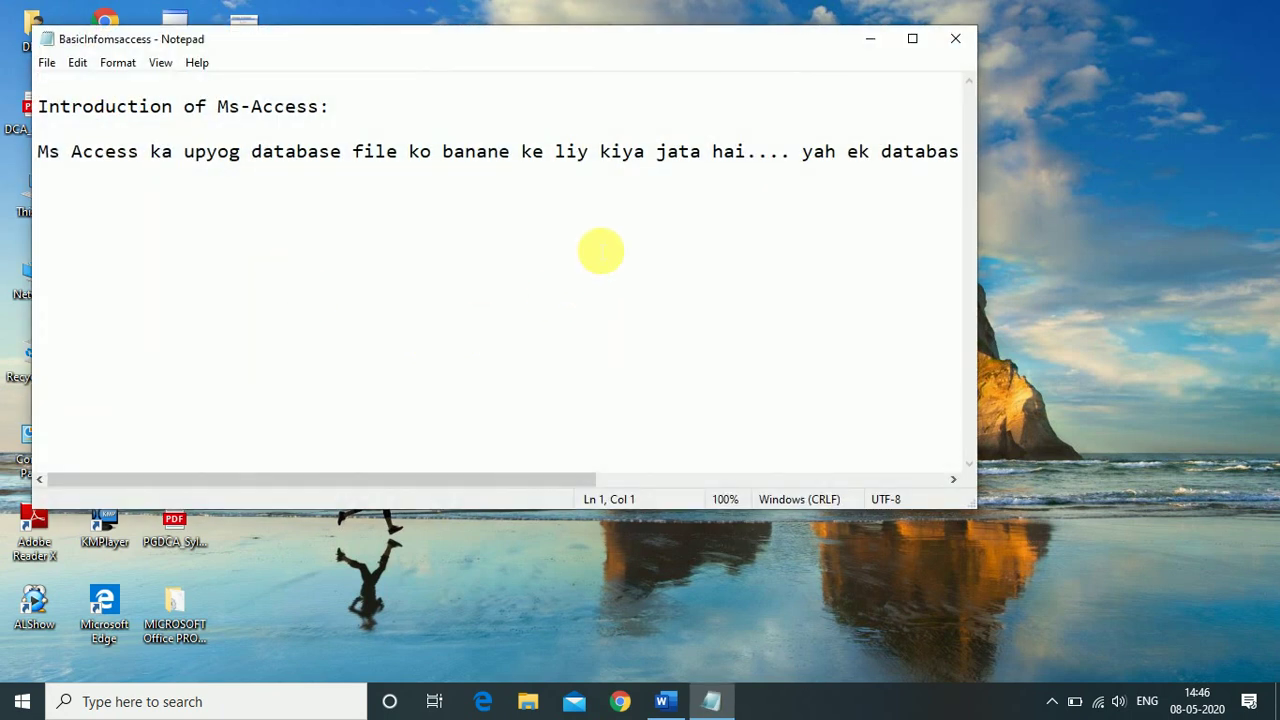
{"action": "left_click", "coordinate": [912, 38]}
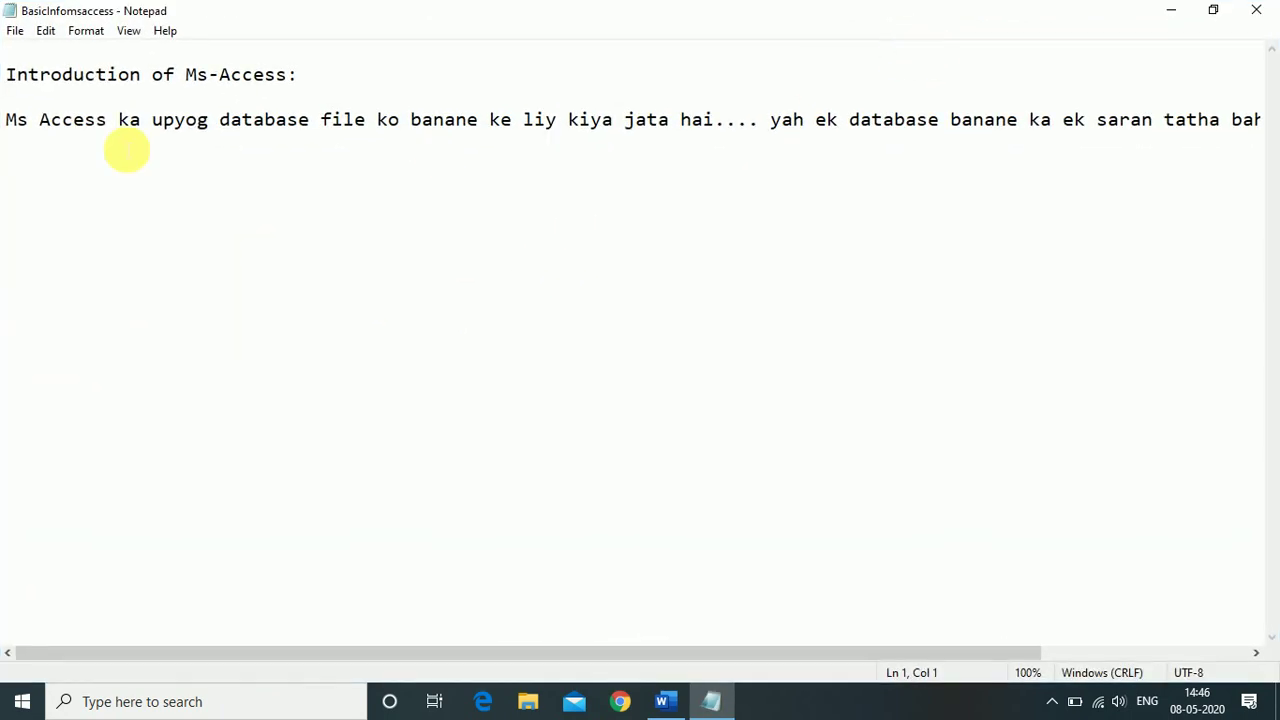
Start a new blank document in place of the open file and close its window
{"action": "left_click", "coordinate": [15, 32]}
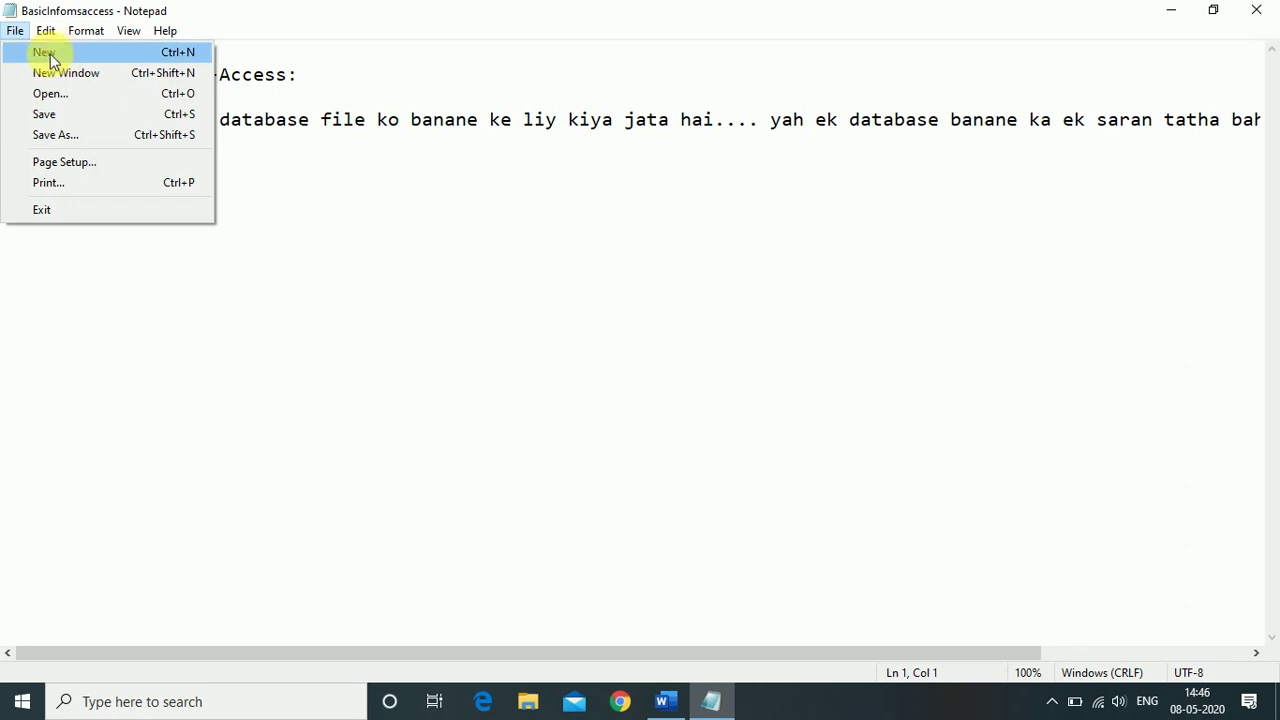
{"action": "left_click", "coordinate": [60, 54]}
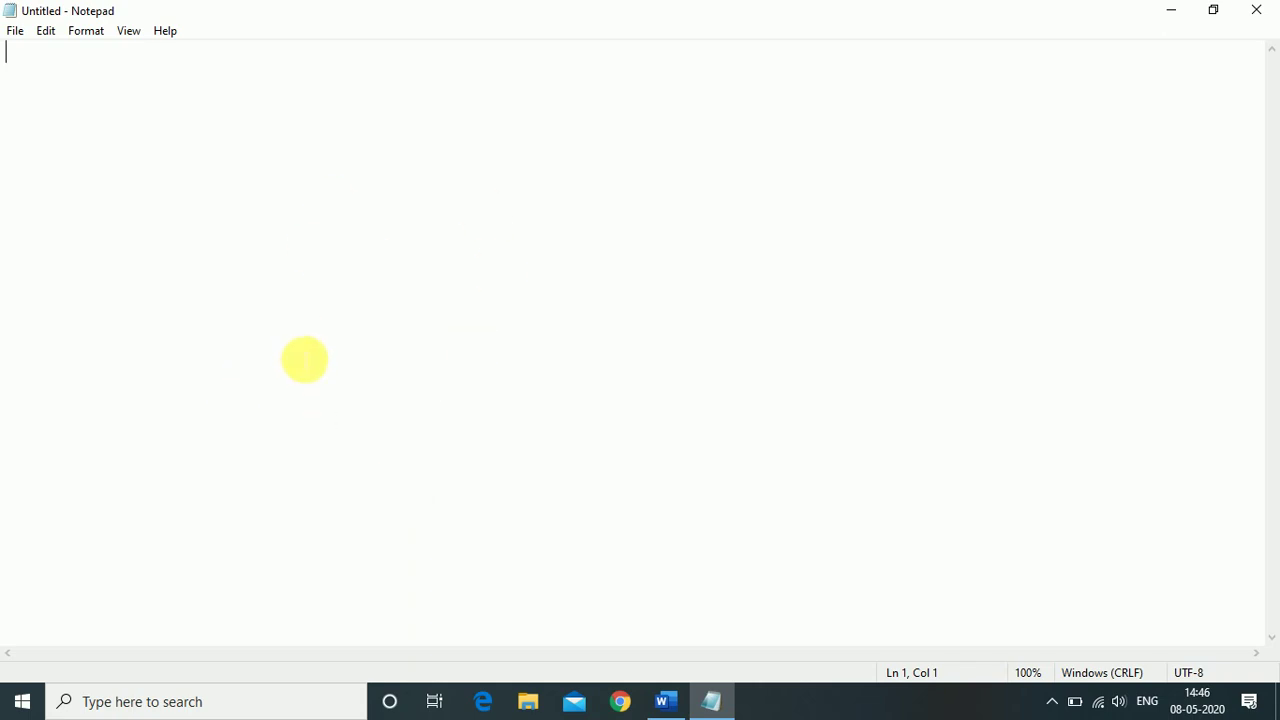
{"action": "left_click", "coordinate": [1256, 10]}
Open the BasicInfomsaccess file from the desktop, launch a separate blank window from it, and close that extra window
{"action": "double_click", "coordinate": [262, 144]}
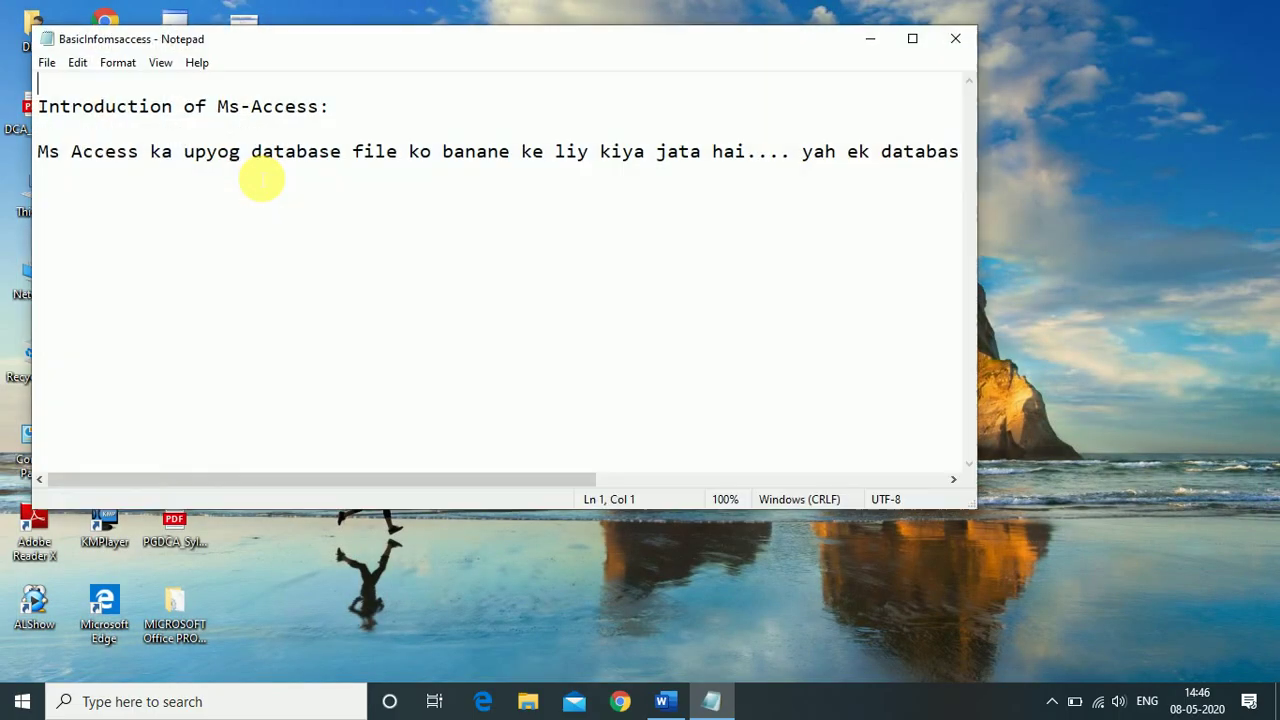
{"action": "left_click", "coordinate": [46, 62]}
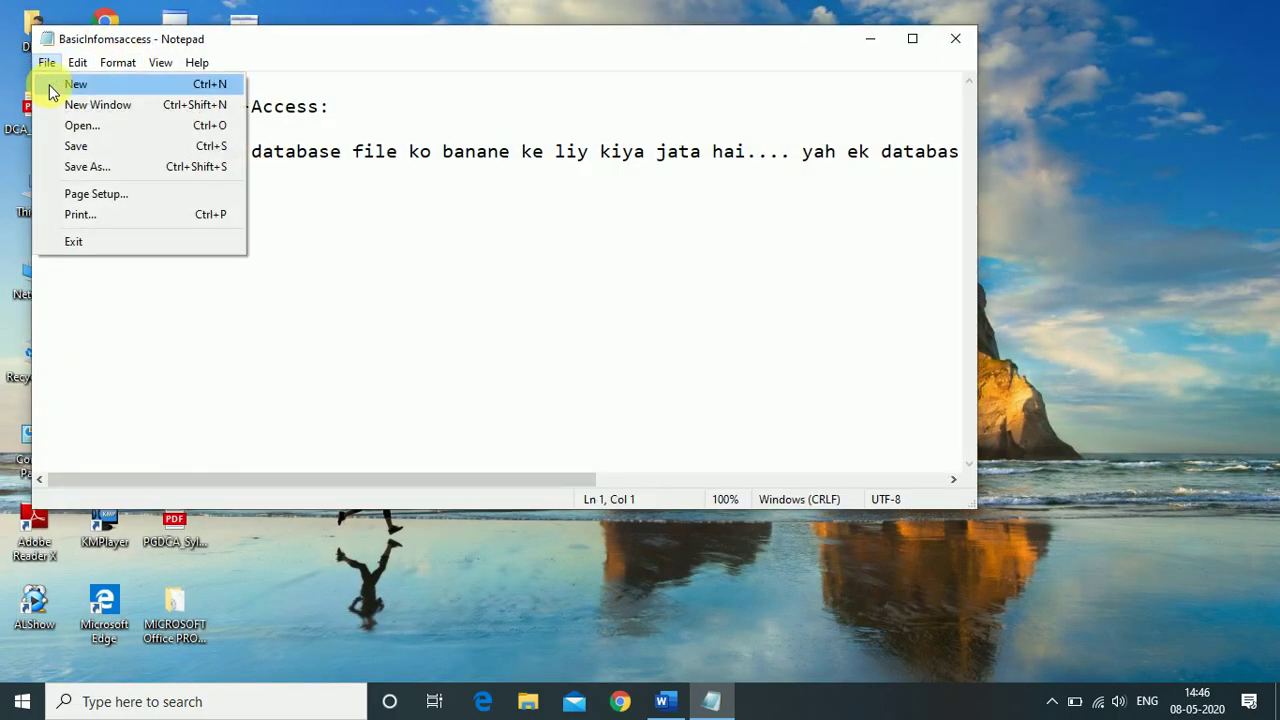
{"action": "left_click", "coordinate": [128, 105]}
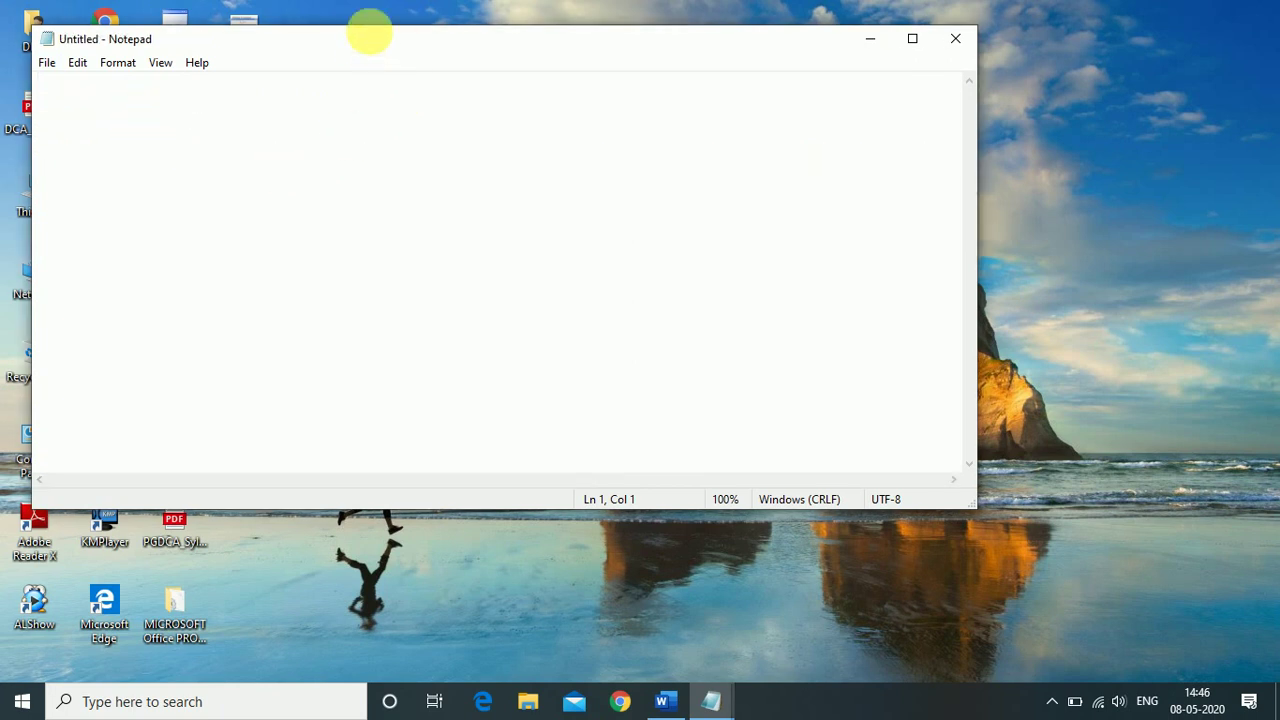
{"action": "left_click_drag", "start_coordinate": [371, 31], "coordinate": [443, 151]}
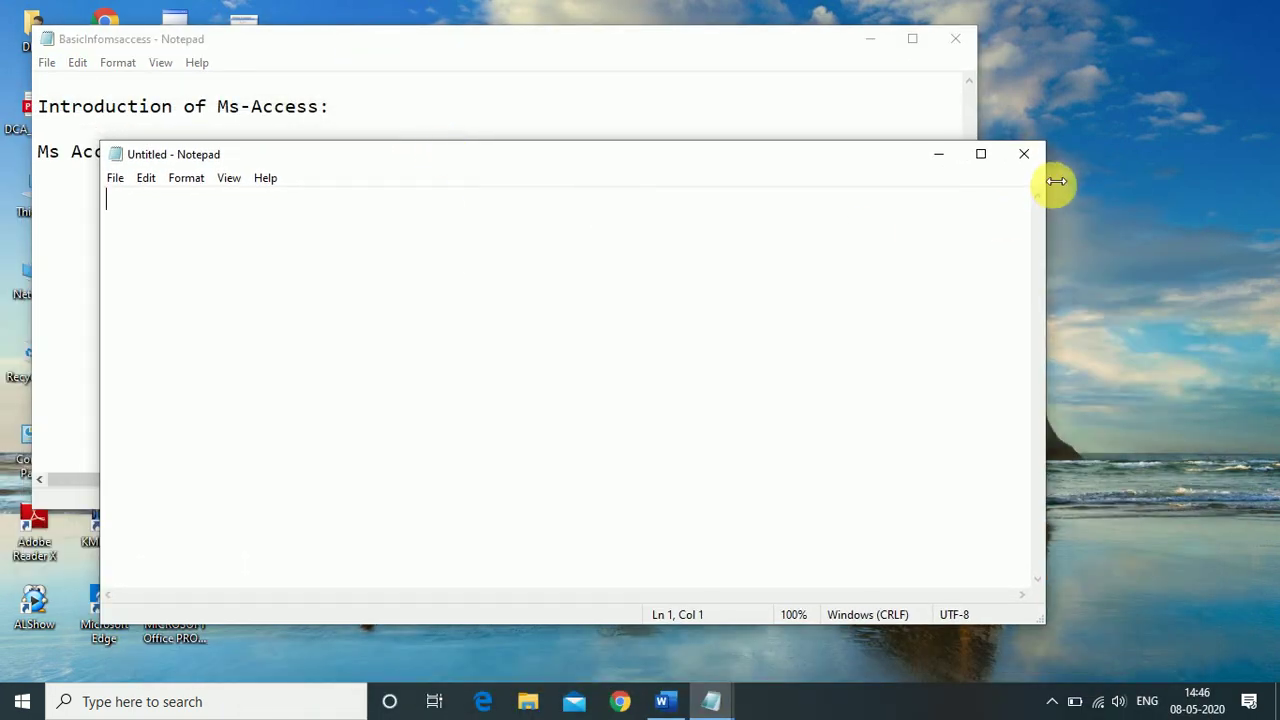
{"action": "left_click", "coordinate": [1029, 159]}
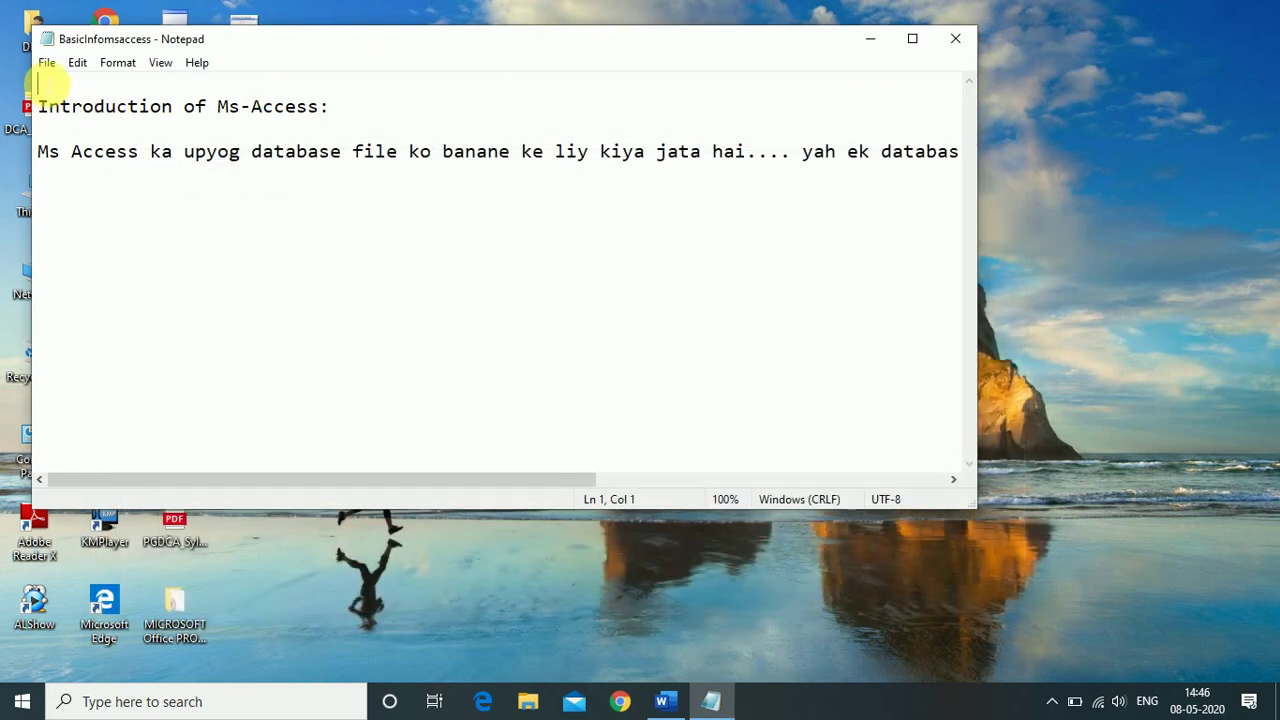
Start a new blank document in place of BasicInfomsaccess and move its window clear of the desktop icons
{"action": "left_click", "coordinate": [47, 64]}
{"action": "left_click", "coordinate": [72, 86]}
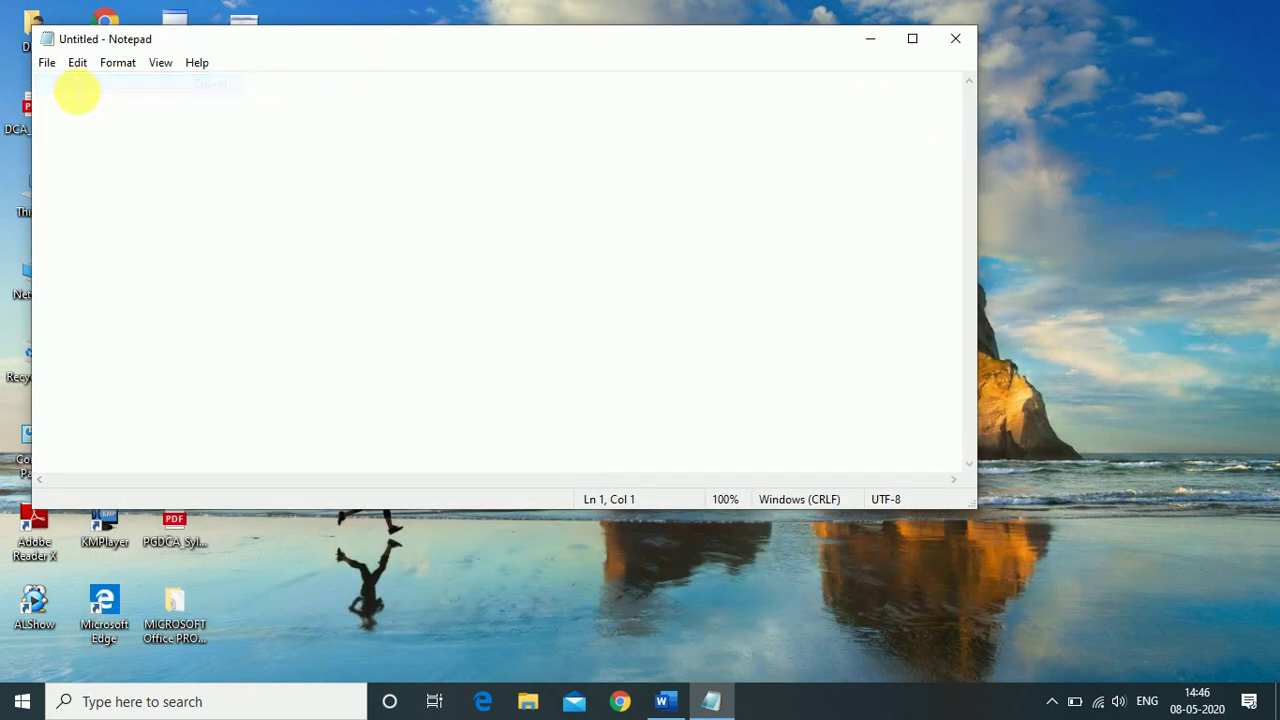
{"action": "left_click_drag", "start_coordinate": [340, 40], "coordinate": [582, 320]}
{"action": "left_click_drag", "start_coordinate": [665, 390], "coordinate": [565, 165]}
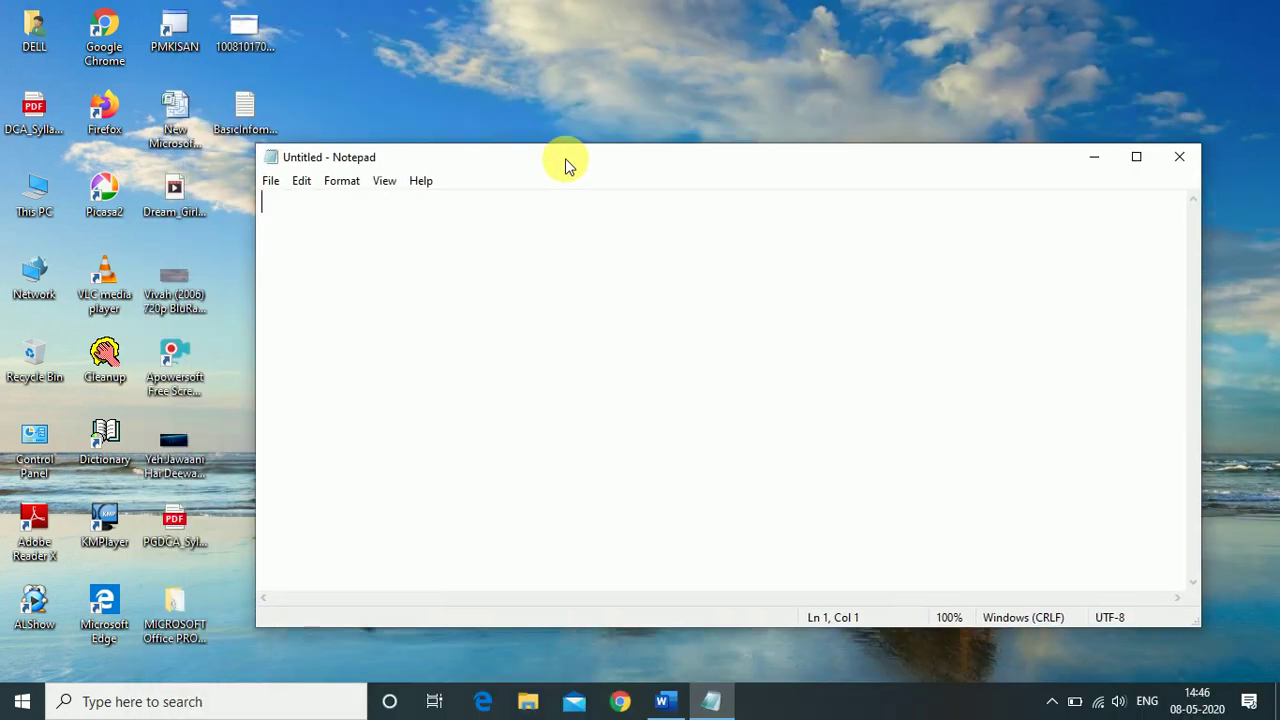
Launch a second blank window, move it lower so both untitled windows show, and close both windows
{"action": "left_click", "coordinate": [270, 181]}
{"action": "left_click", "coordinate": [308, 224]}
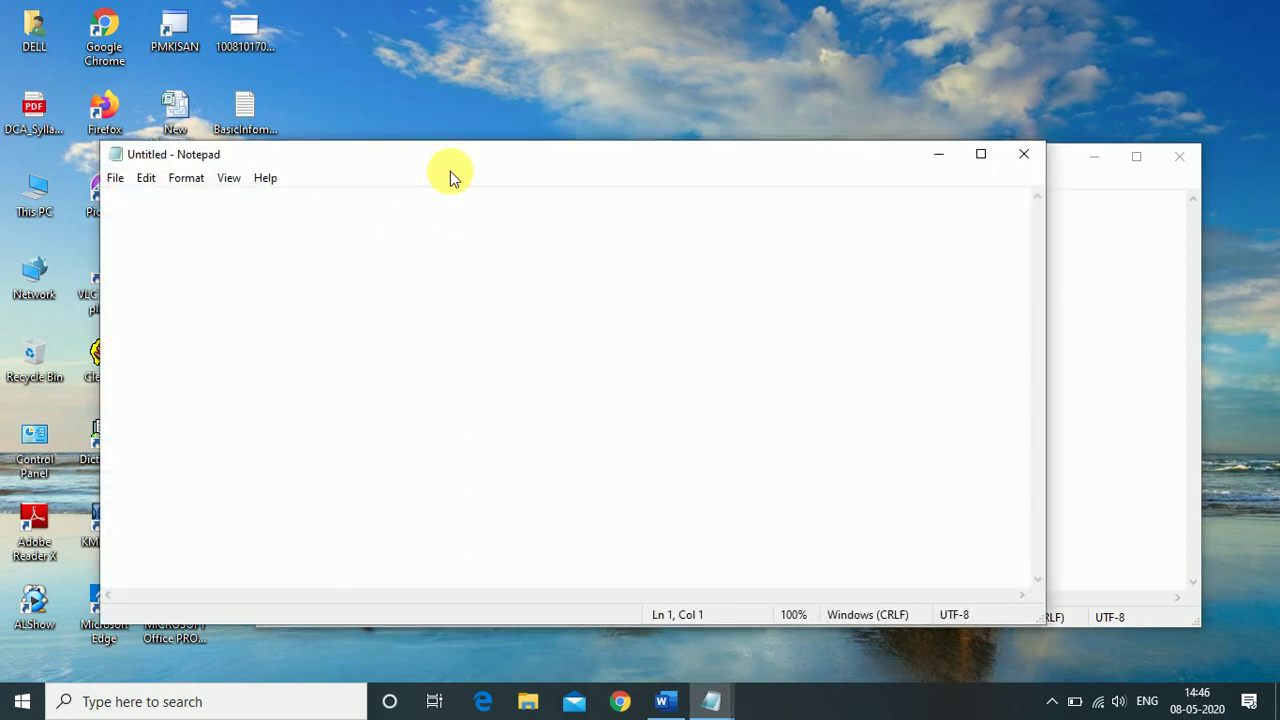
{"action": "left_click_drag", "start_coordinate": [449, 177], "coordinate": [638, 236]}
{"action": "left_click_drag", "start_coordinate": [634, 343], "coordinate": [610, 332]}
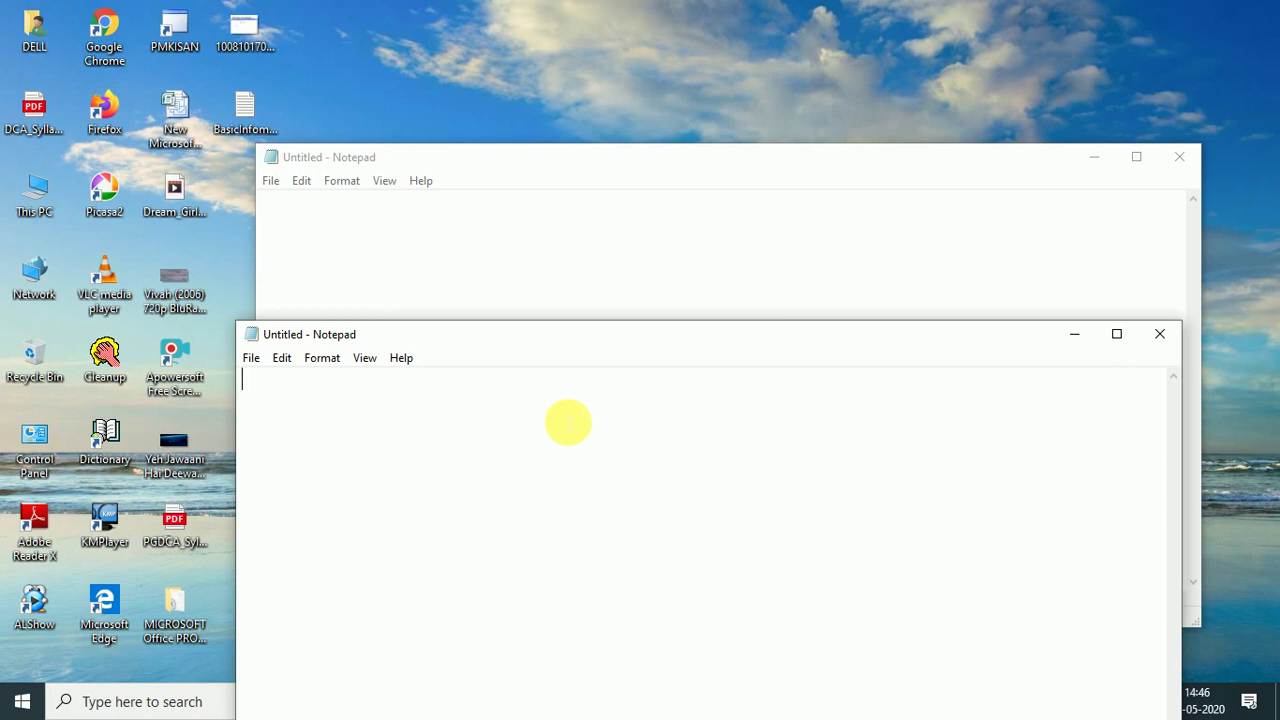
{"action": "left_click", "coordinate": [1168, 161]}
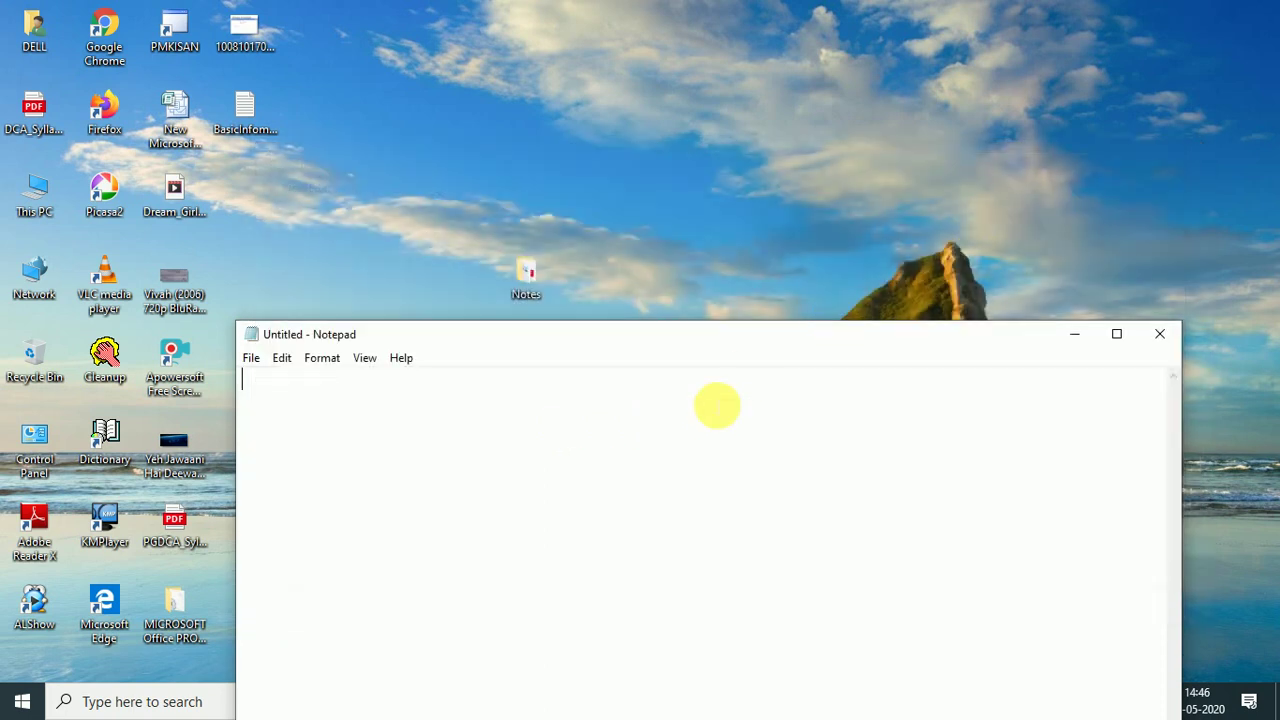
{"action": "left_click", "coordinate": [1159, 334]}
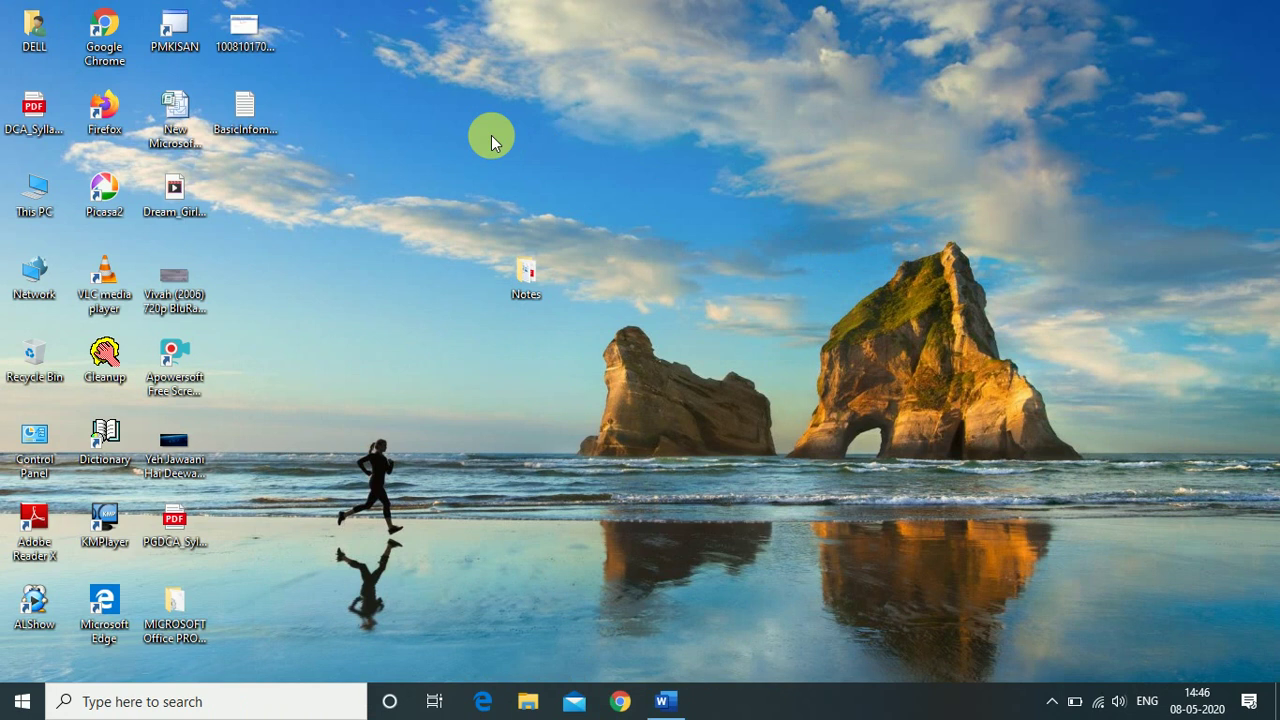
Reopen BasicInfomsaccess from the desktop and start a new blank document in its window
{"action": "double_click", "coordinate": [245, 115]}
{"action": "left_click_drag", "start_coordinate": [523, 330], "coordinate": [572, 142]}
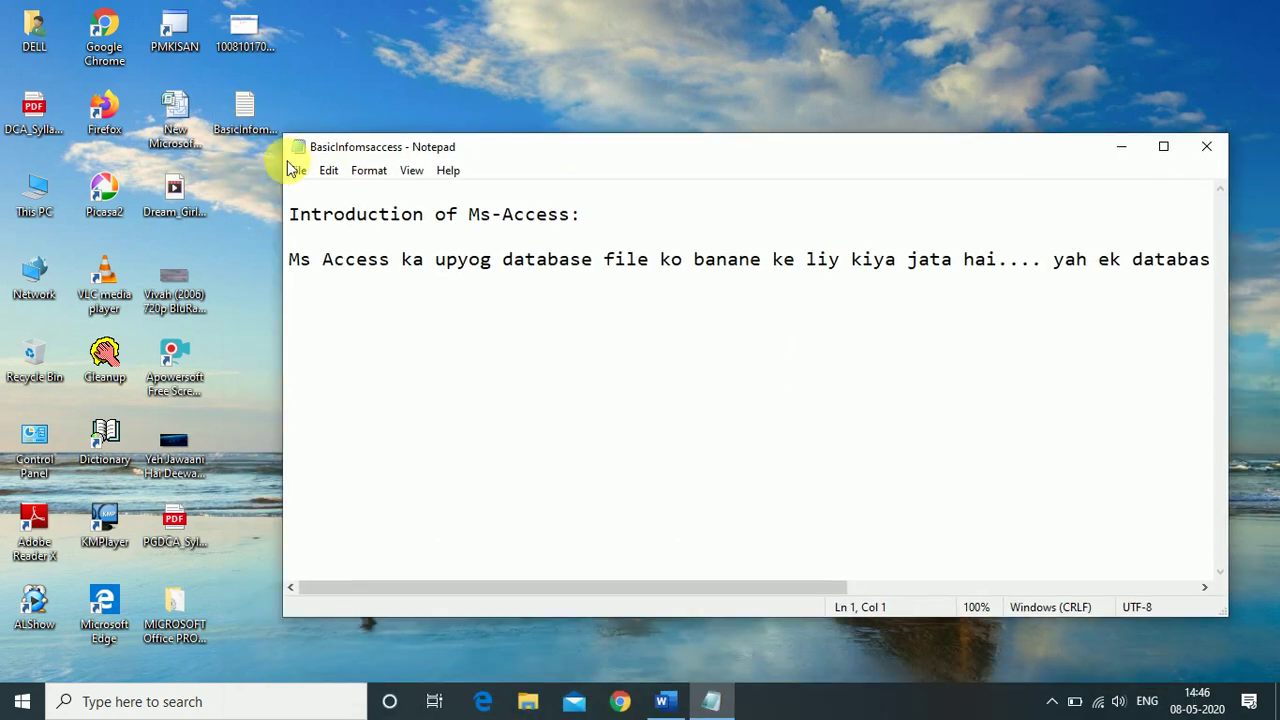
{"action": "left_click", "coordinate": [298, 170]}
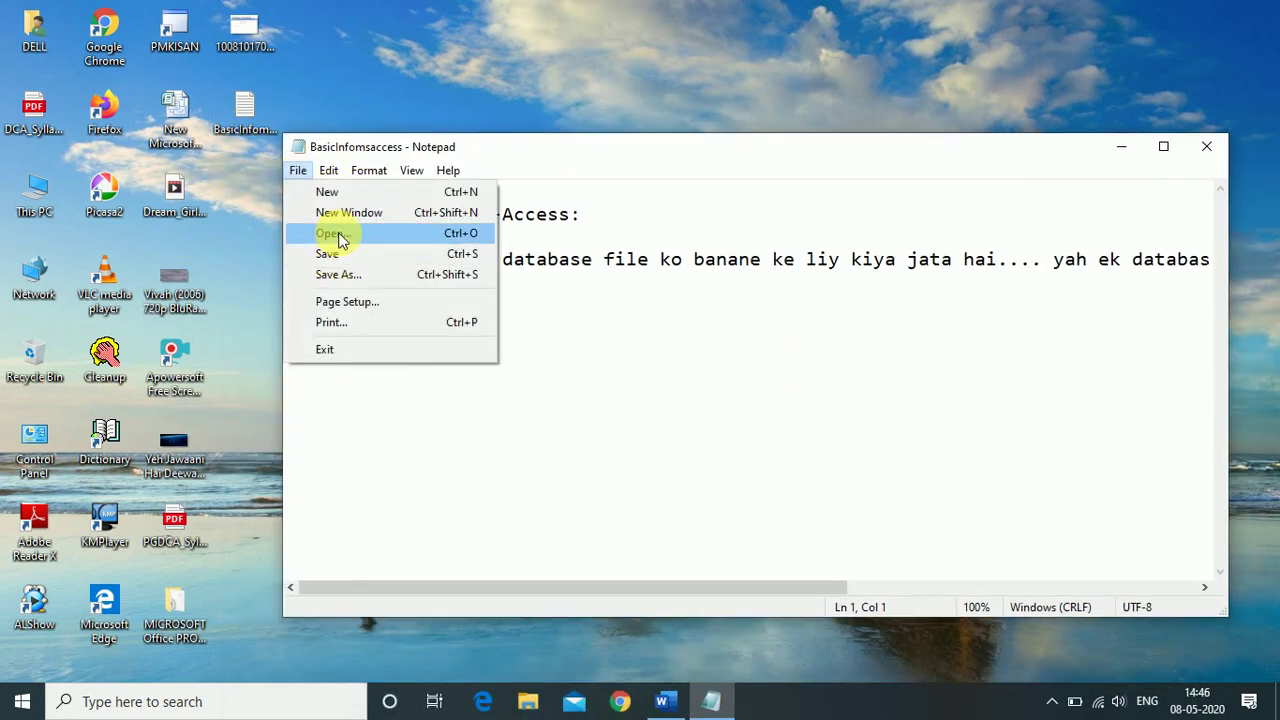
{"action": "left_click", "coordinate": [326, 191]}
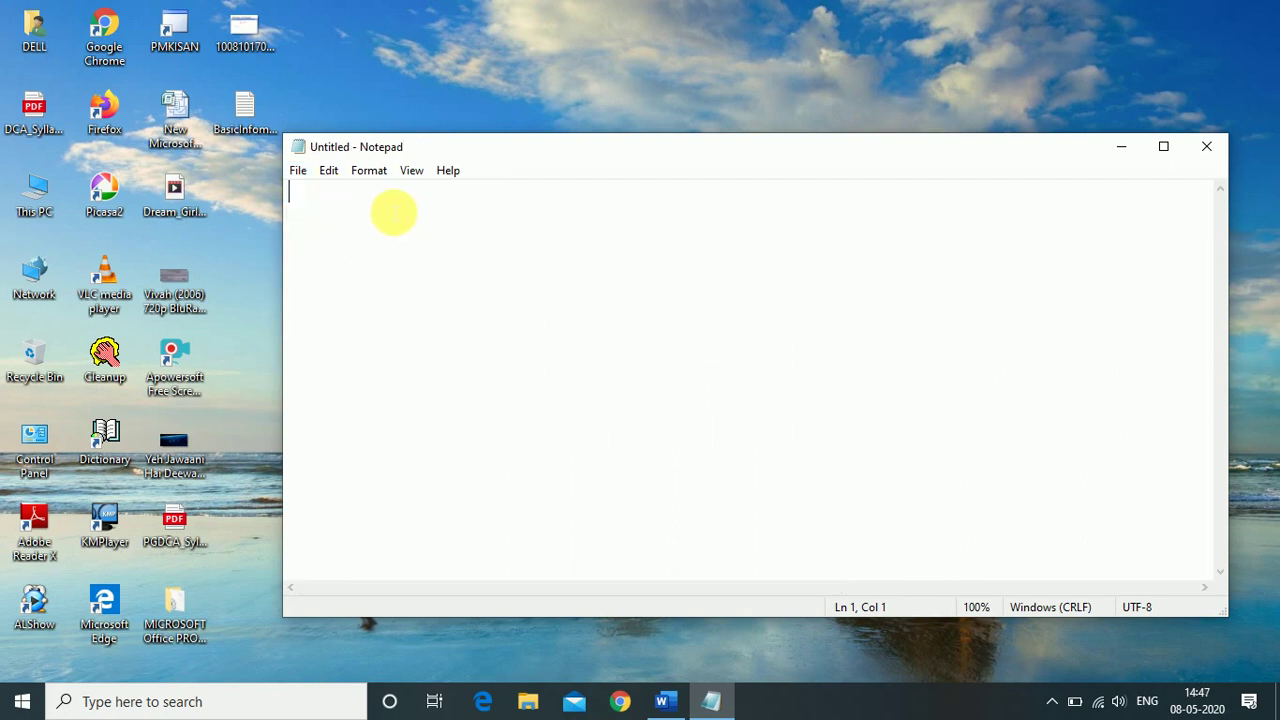
{"action": "left_click_drag", "start_coordinate": [409, 149], "coordinate": [386, 140]}
Bring up the Open dialog and browse the New Volume (E:) and OS (C:) drives for text documents
{"action": "left_click", "coordinate": [275, 161]}
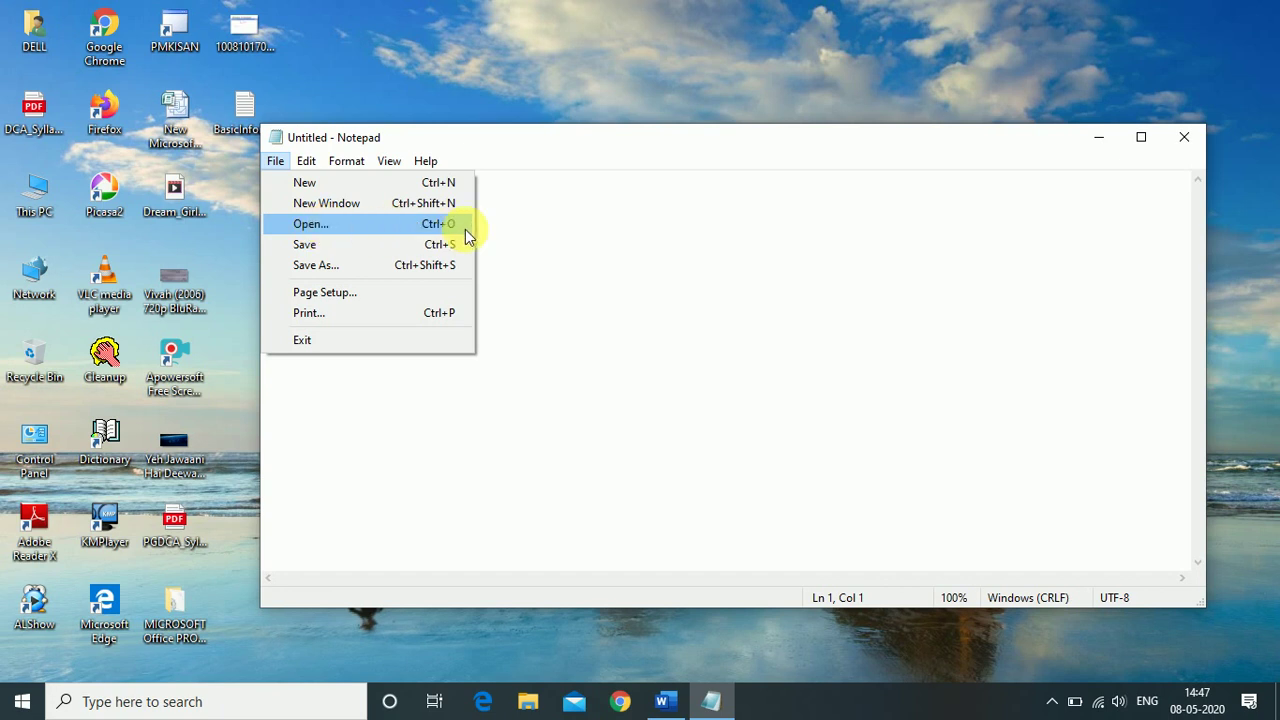
{"action": "left_click", "coordinate": [313, 229]}
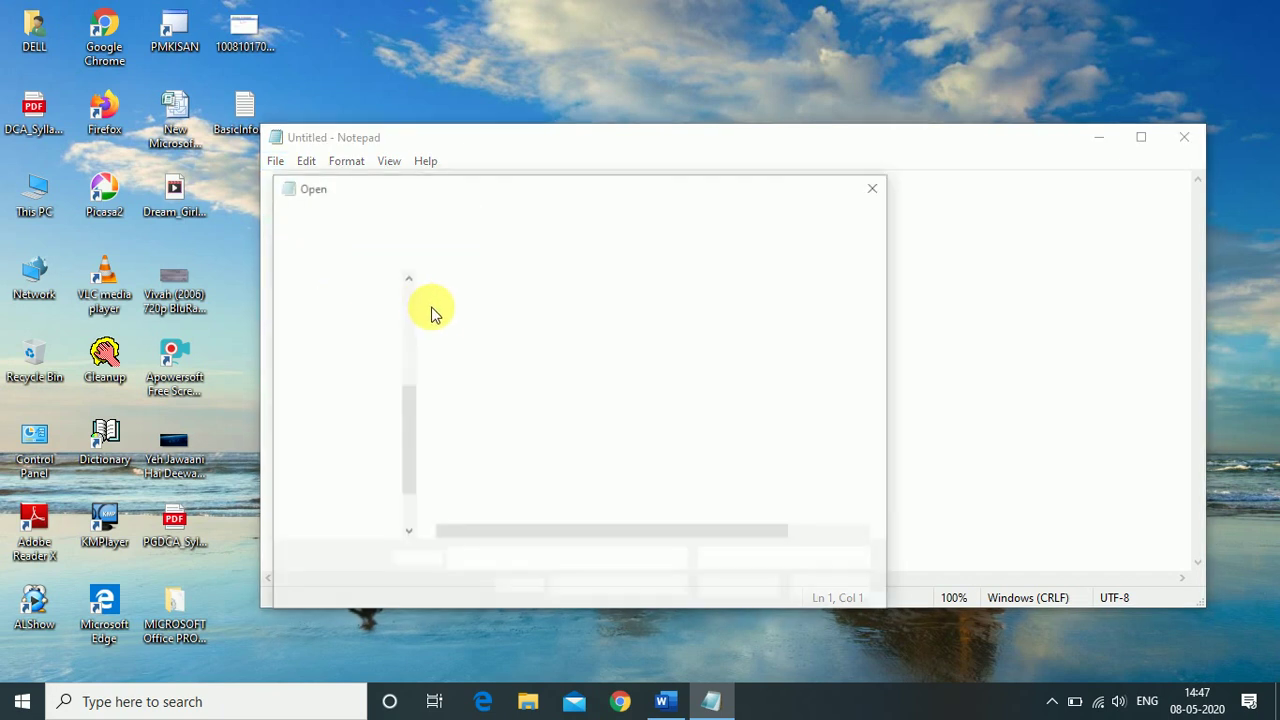
{"action": "left_click_drag", "start_coordinate": [514, 192], "coordinate": [640, 151]}
{"action": "left_click_drag", "start_coordinate": [544, 369], "coordinate": [554, 340]}
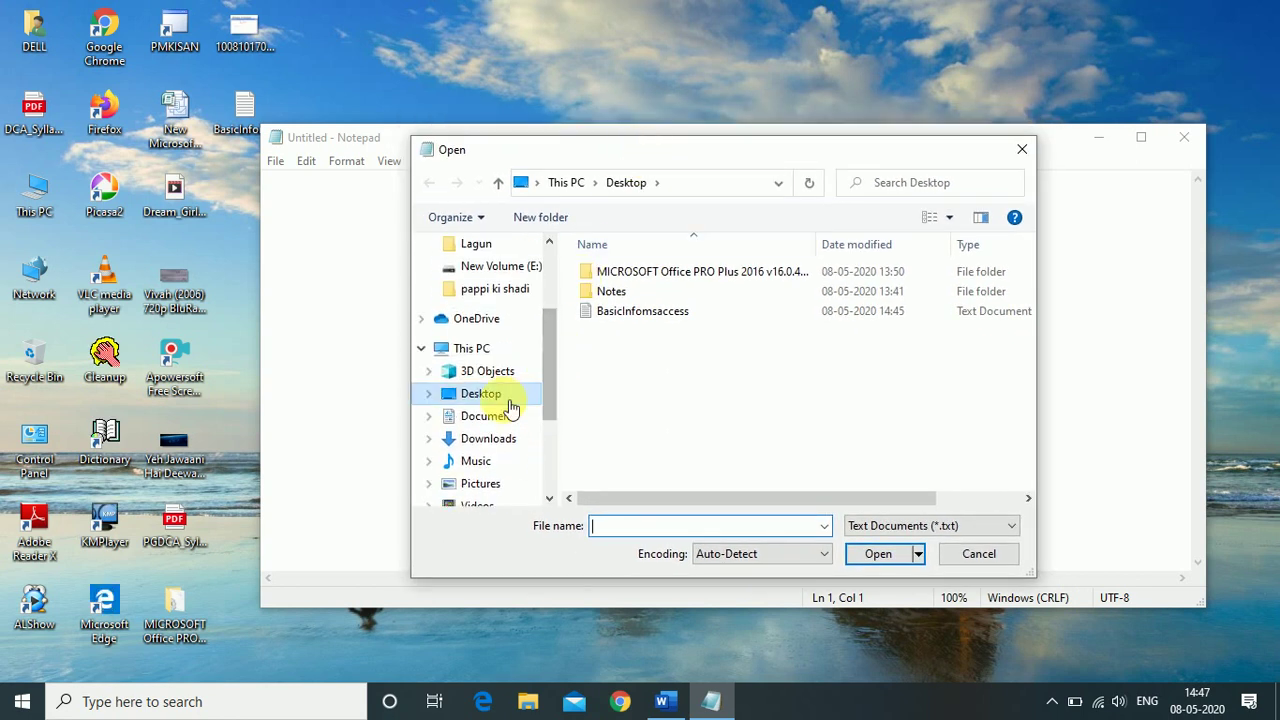
{"action": "scroll", "coordinate": [550, 360], "scroll_direction": "down", "scroll_amount": 1}
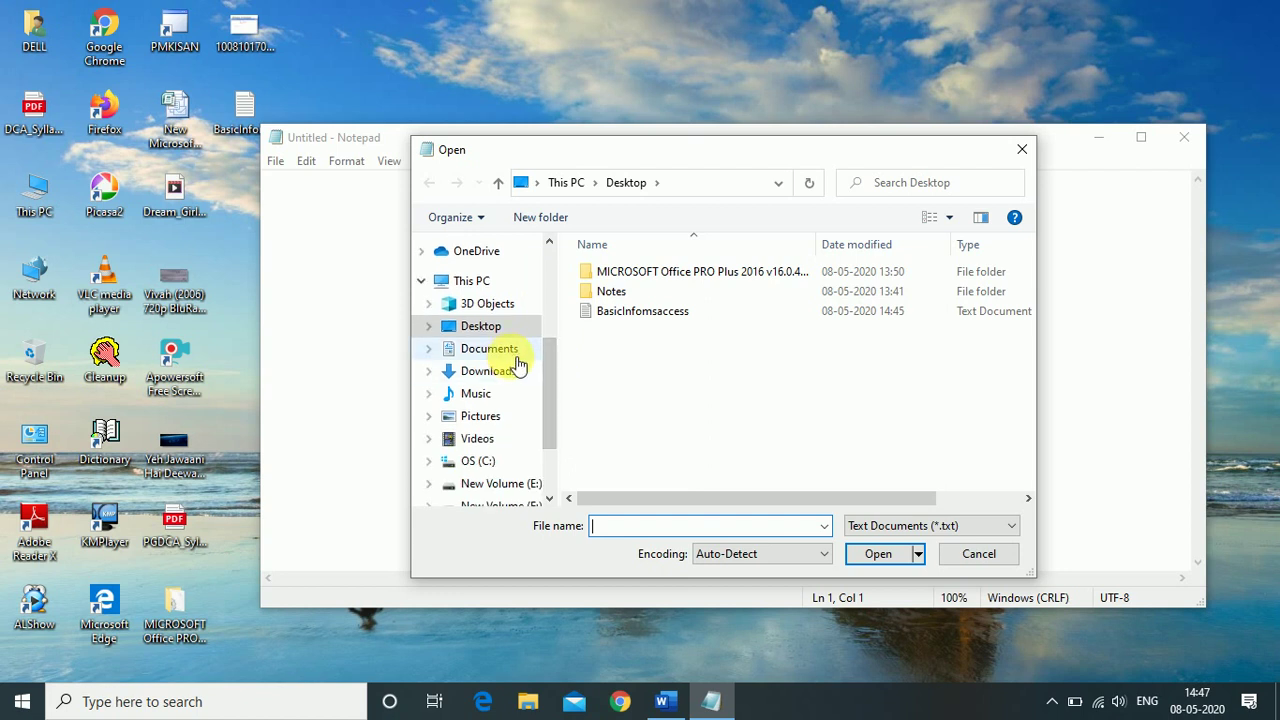
{"action": "left_click_drag", "start_coordinate": [553, 385], "coordinate": [551, 415]}
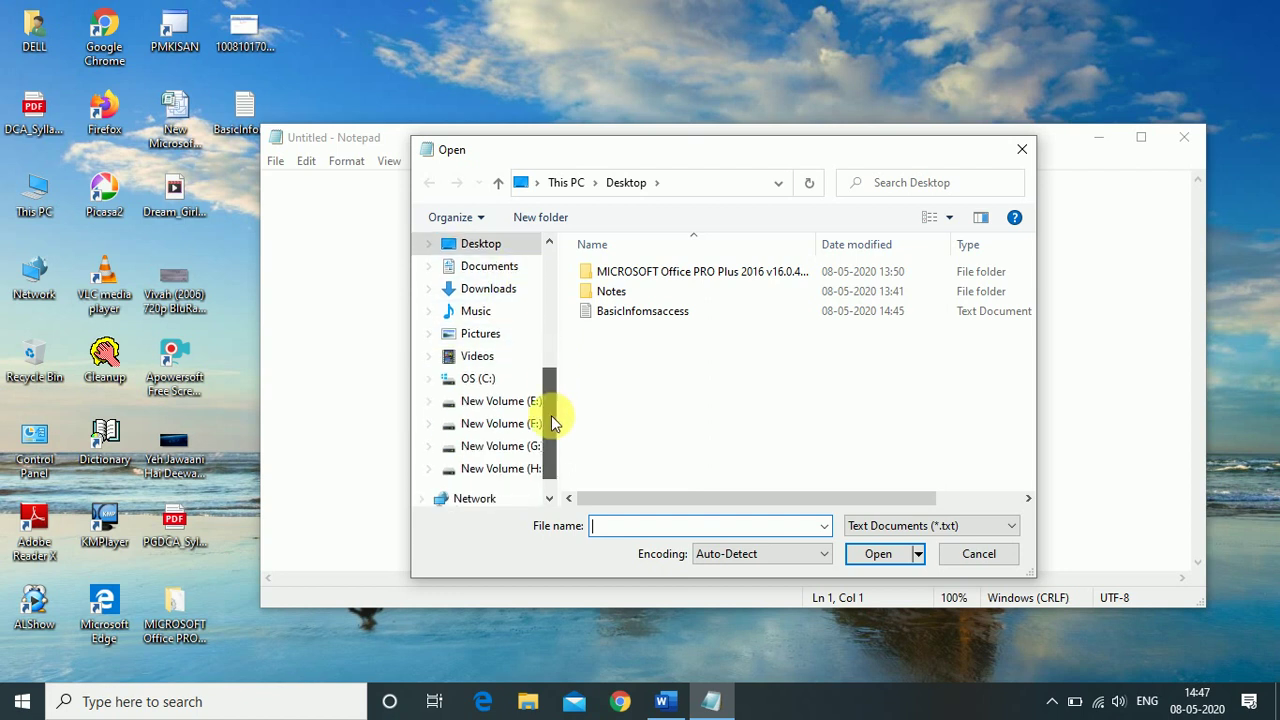
{"action": "left_click", "coordinate": [490, 401]}
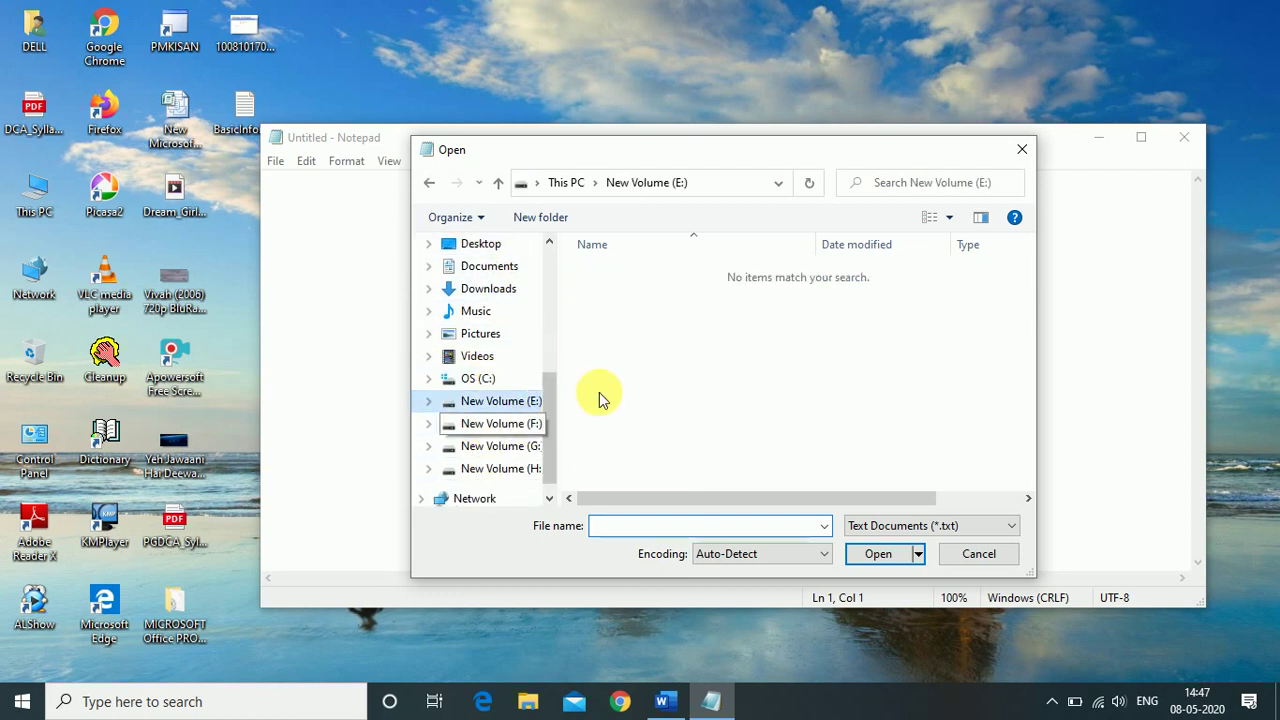
{"action": "left_click", "coordinate": [484, 379]}
{"action": "left_click_drag", "start_coordinate": [543, 423], "coordinate": [520, 318]}
Open the BasicInfomsaccess text document from the Desktop folder
{"action": "left_click", "coordinate": [490, 415]}
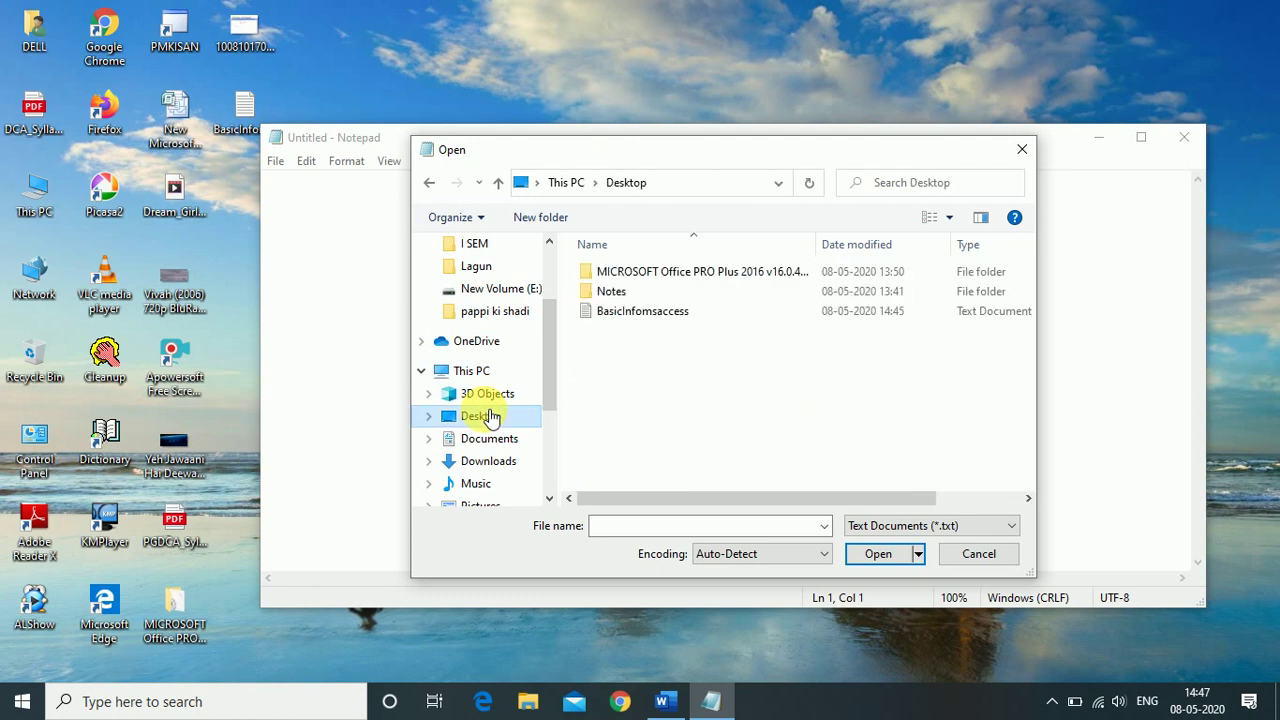
{"action": "left_click", "coordinate": [640, 312]}
{"action": "left_click", "coordinate": [878, 553]}
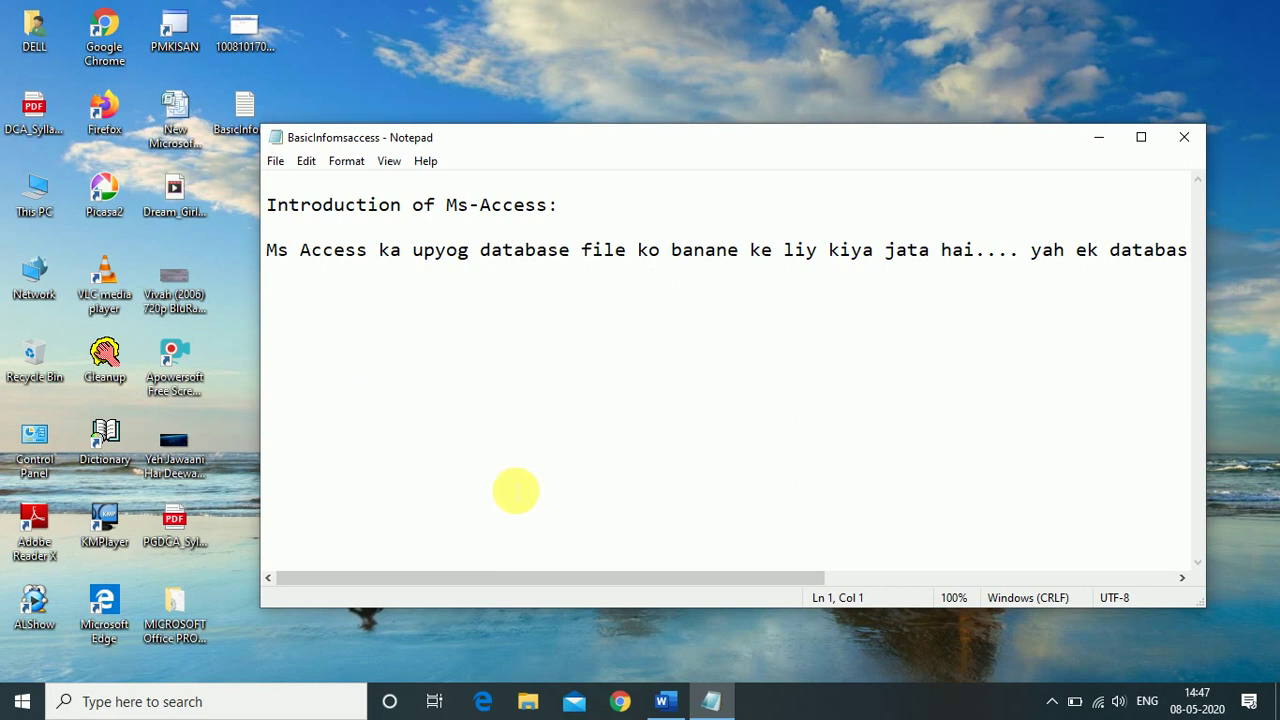
Save a copy of the document to the Desktop as a text document named BasicInfomsaccessnew with UTF-8 encoding
{"action": "left_click", "coordinate": [276, 161]}
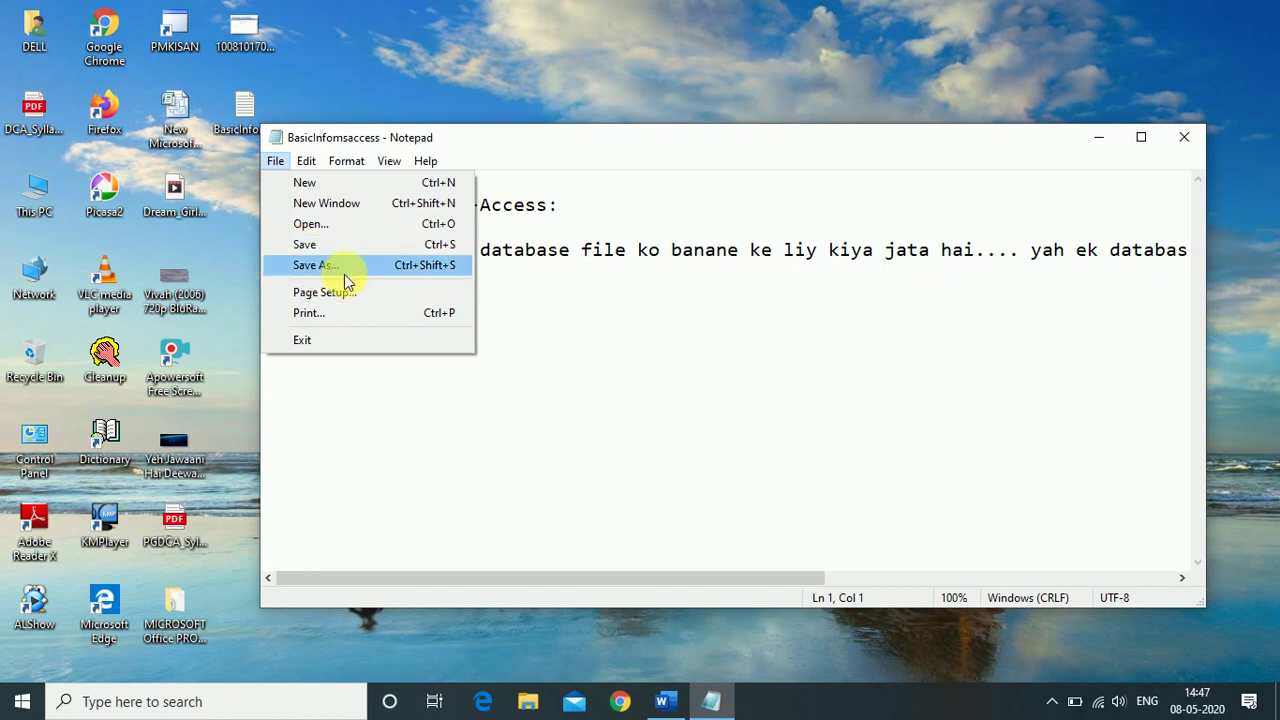
{"action": "left_click", "coordinate": [478, 148]}
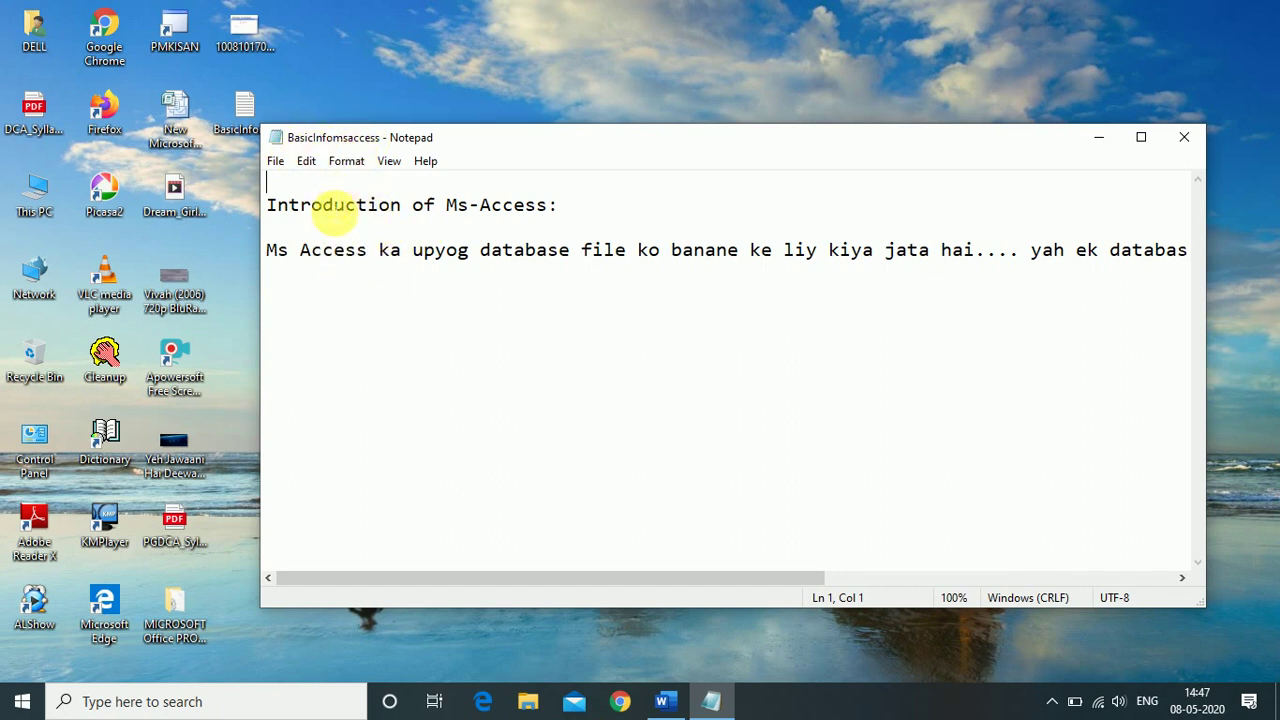
{"action": "left_click", "coordinate": [278, 162]}
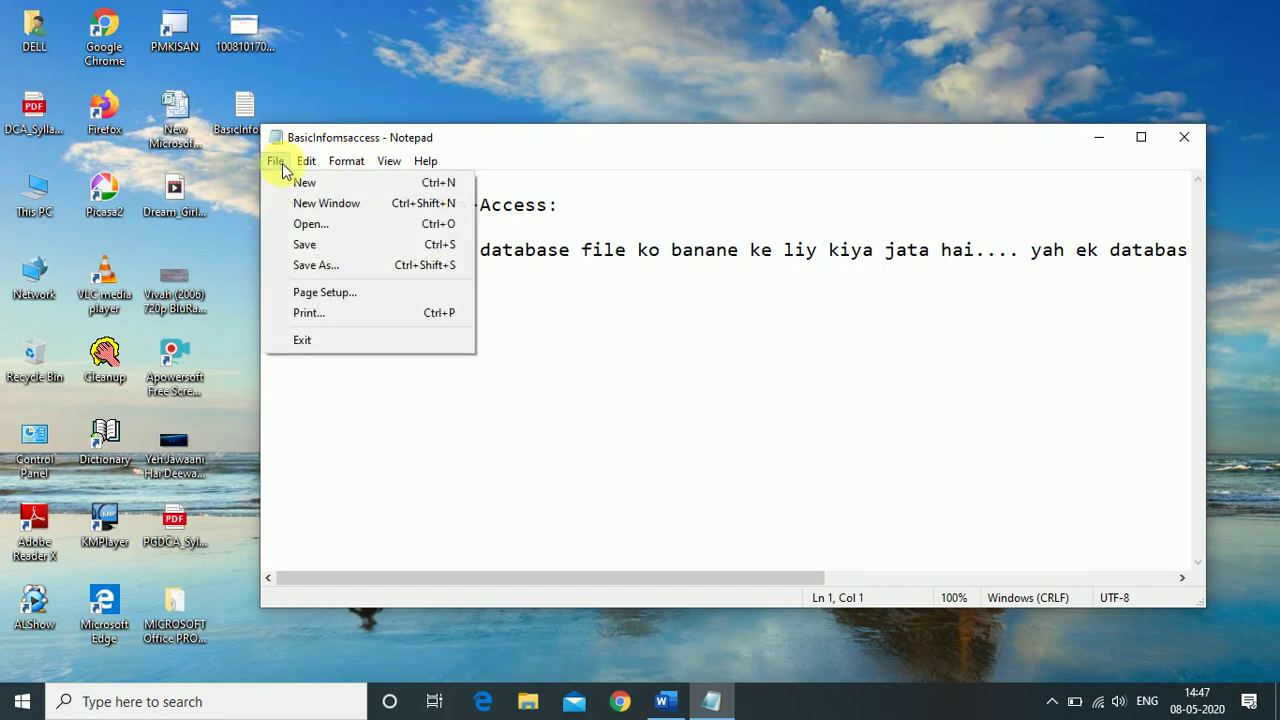
{"action": "left_click", "coordinate": [318, 266]}
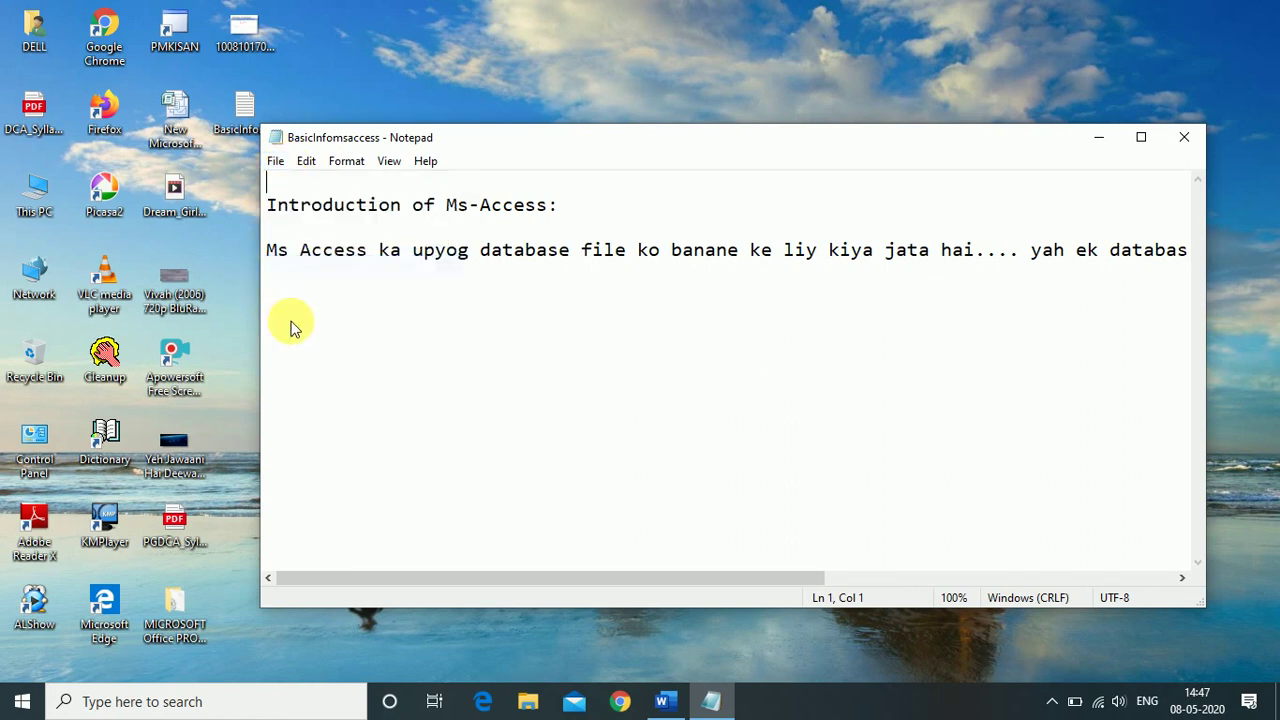
{"action": "left_click", "coordinate": [668, 487]}
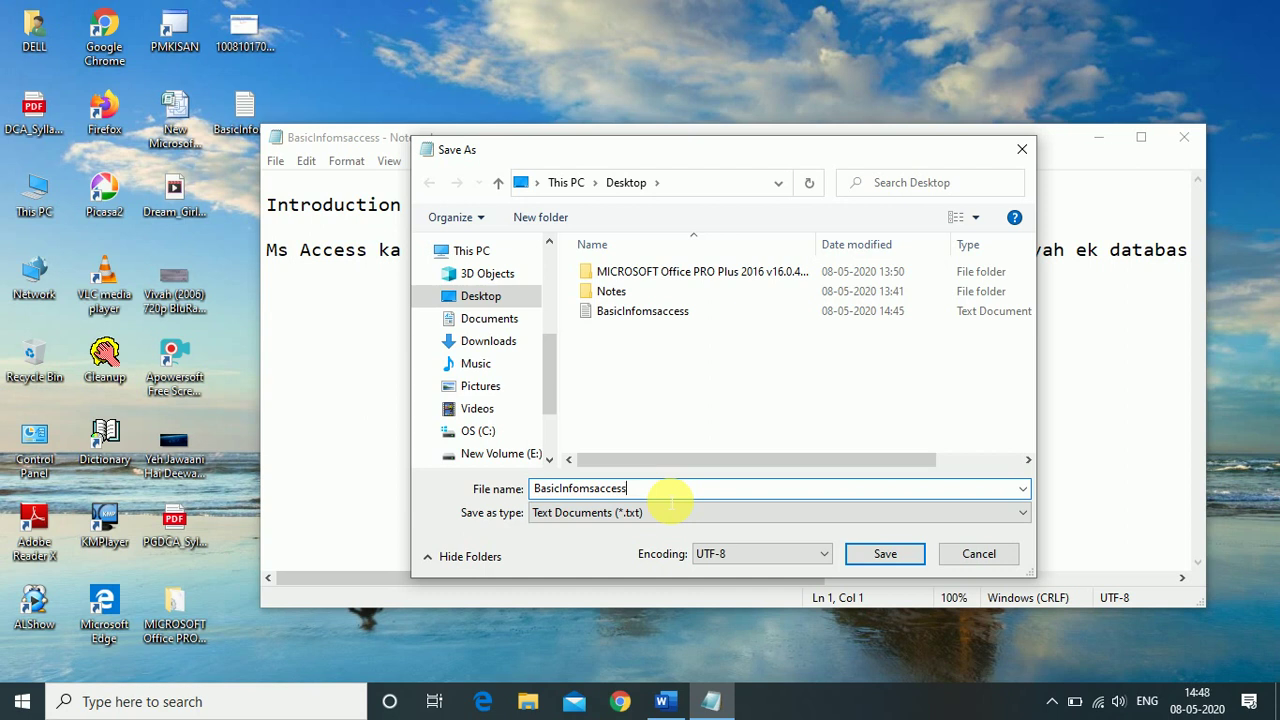
{"action": "type", "text": "new"}
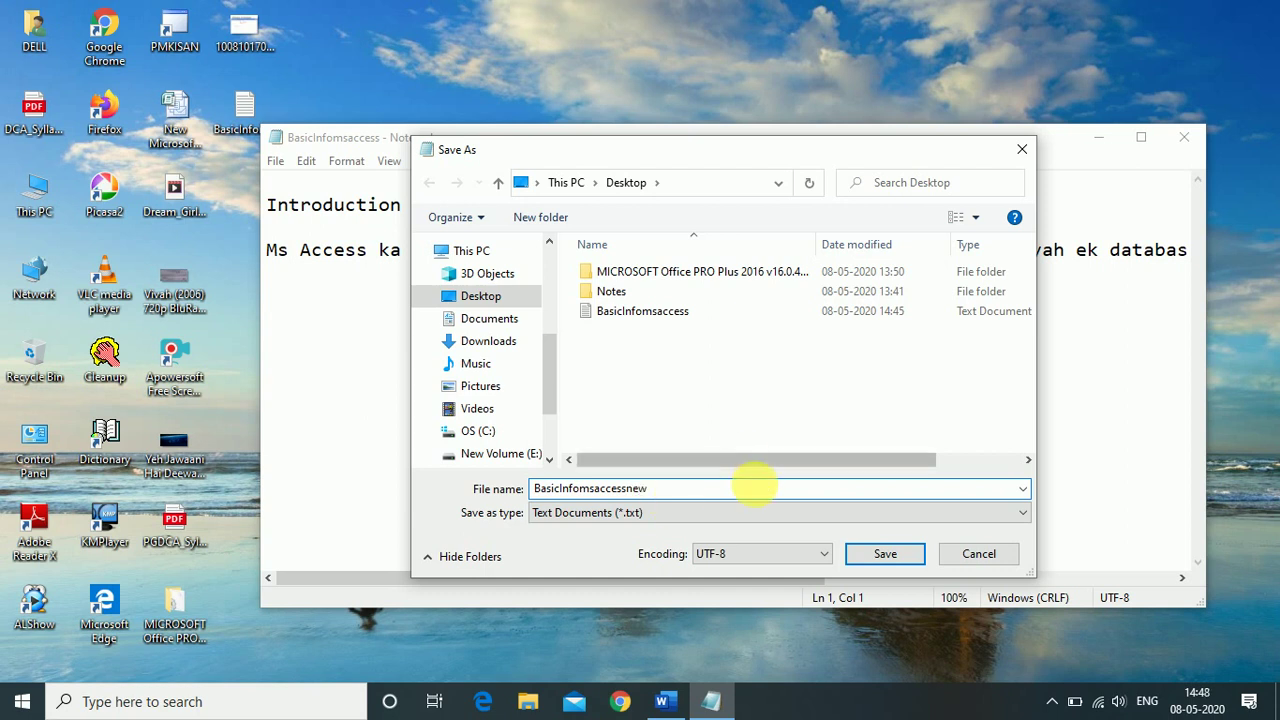
{"action": "left_click", "coordinate": [876, 558]}
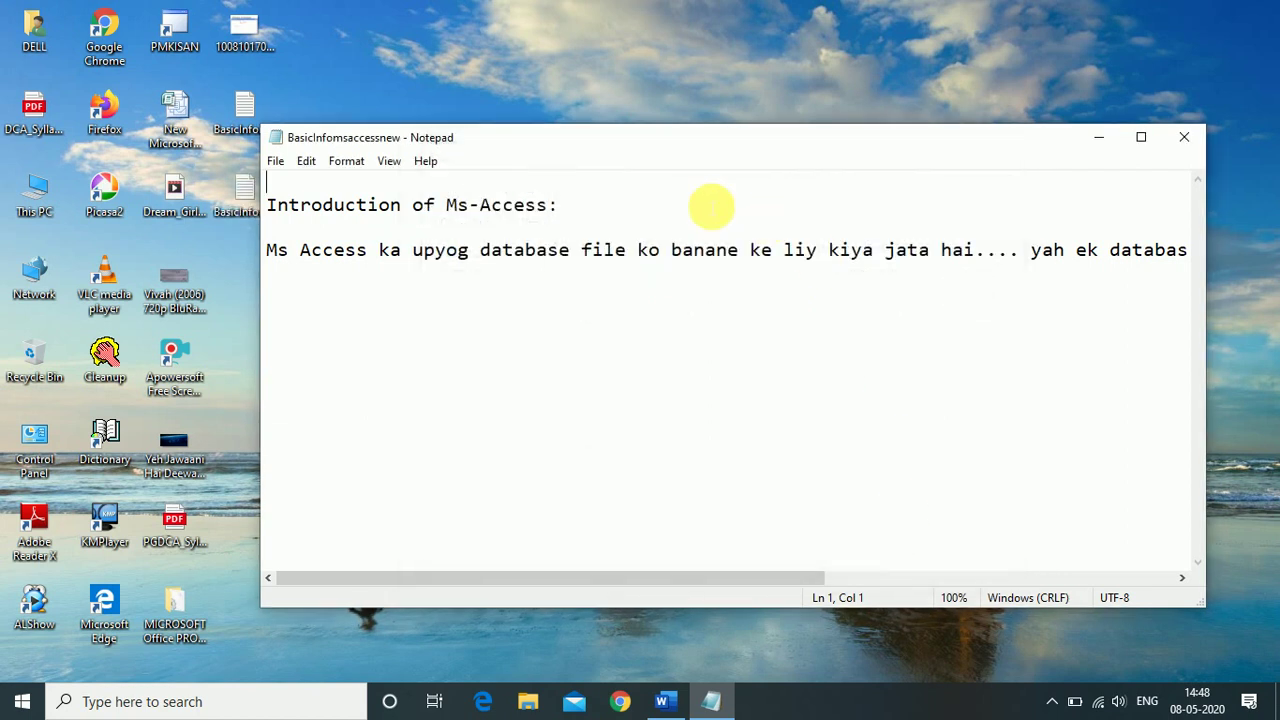
Move the document window aside and check the original BasicInfomsaccess file and its new copy on the desktop
{"action": "left_click_drag", "start_coordinate": [646, 140], "coordinate": [728, 168]}
{"action": "left_click", "coordinate": [250, 122]}
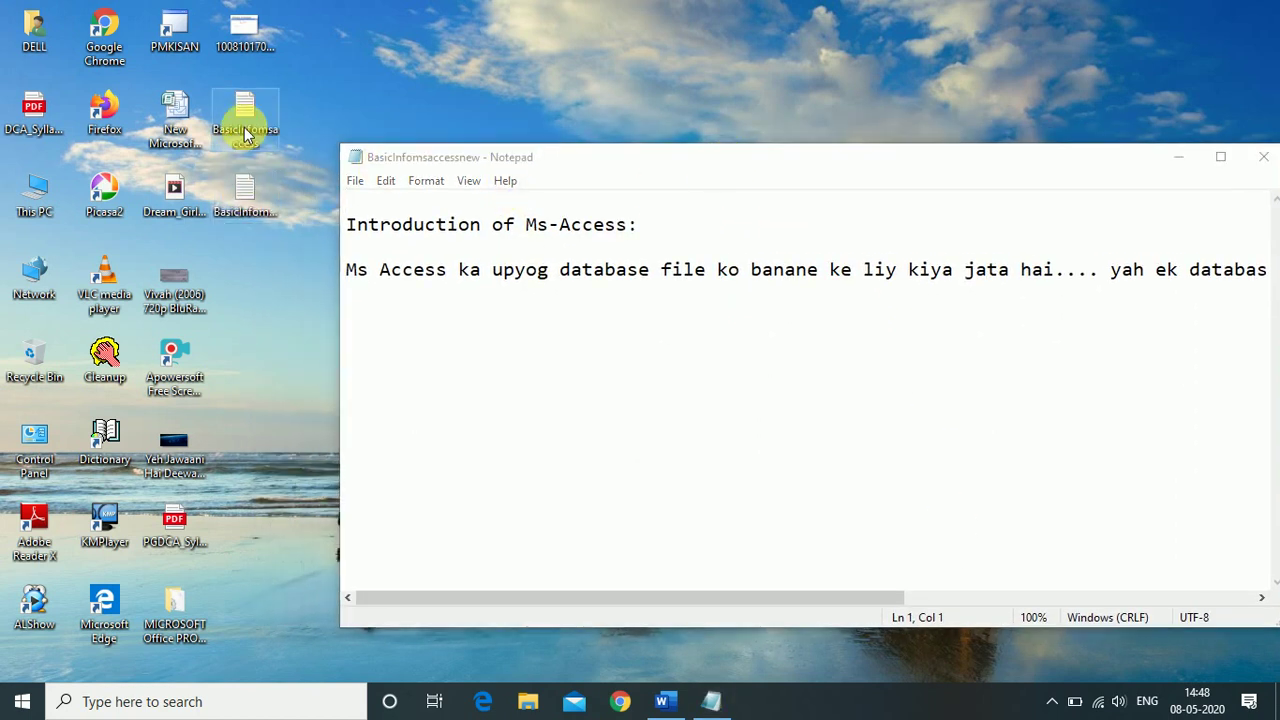
{"action": "left_click", "coordinate": [245, 192]}
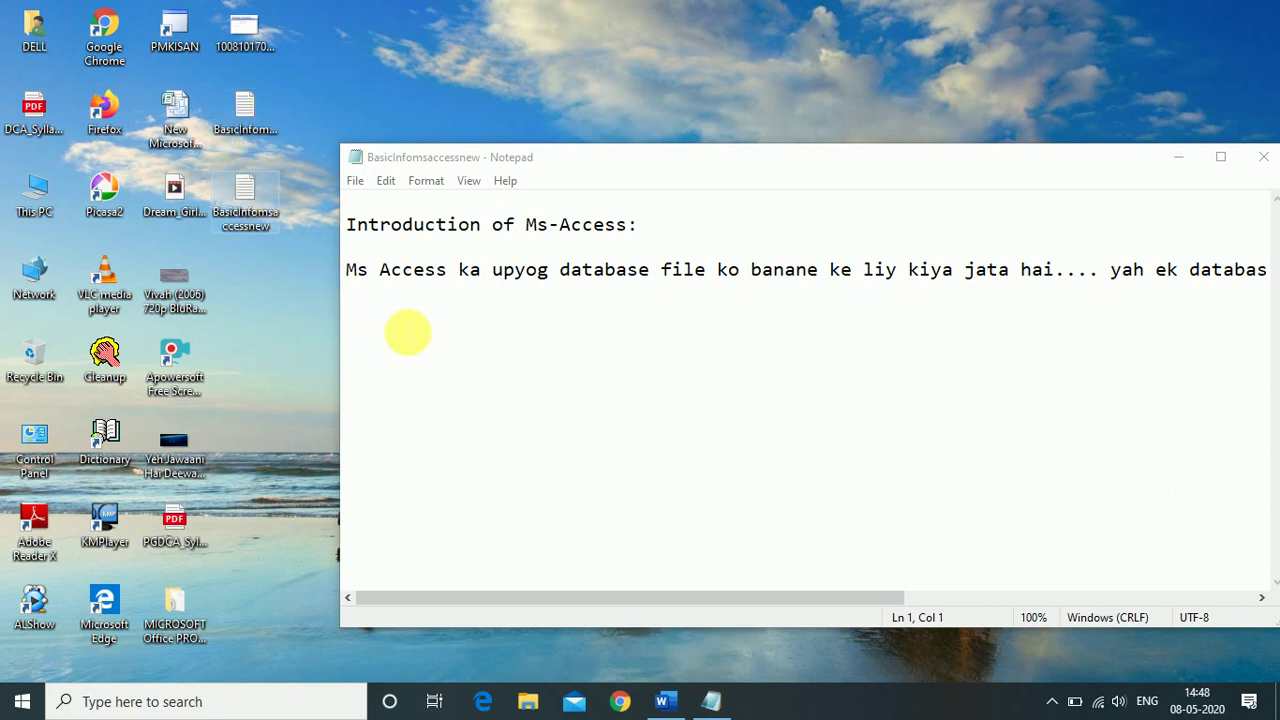
Open Page Setup and choose A4 paper with Automatically Select as the paper source
{"action": "left_click", "coordinate": [356, 181]}
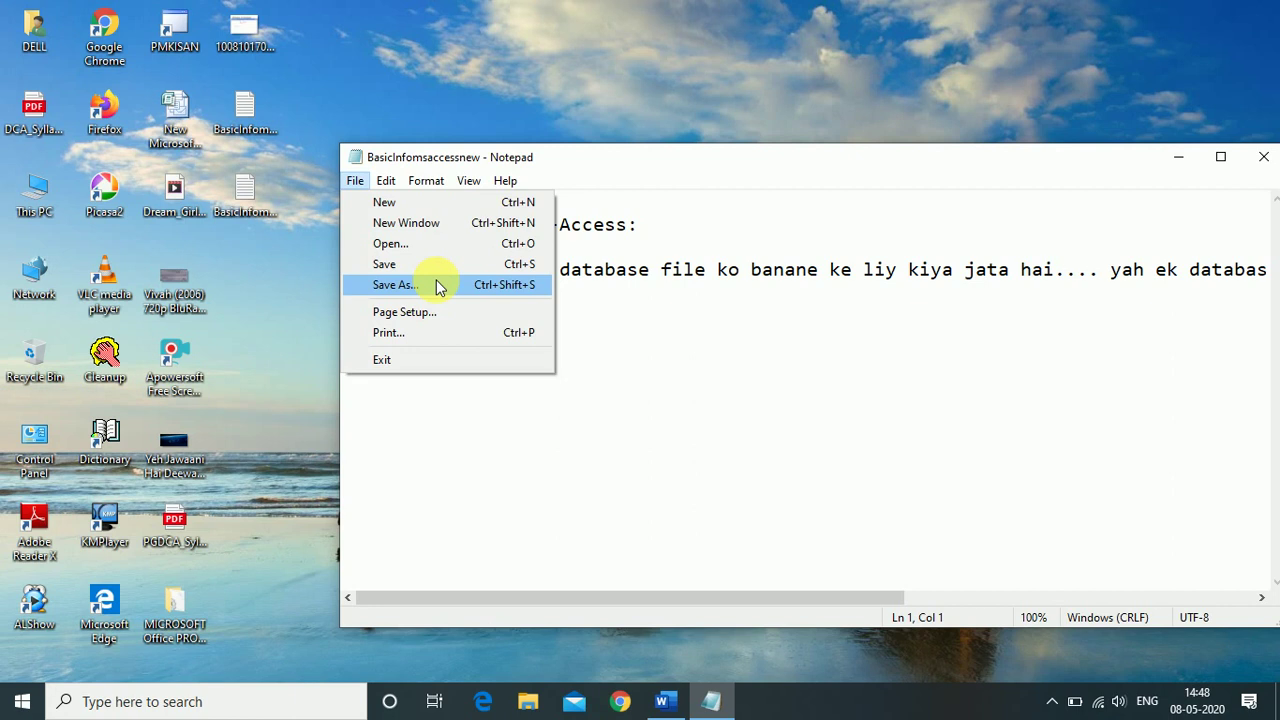
{"action": "left_click", "coordinate": [398, 289]}
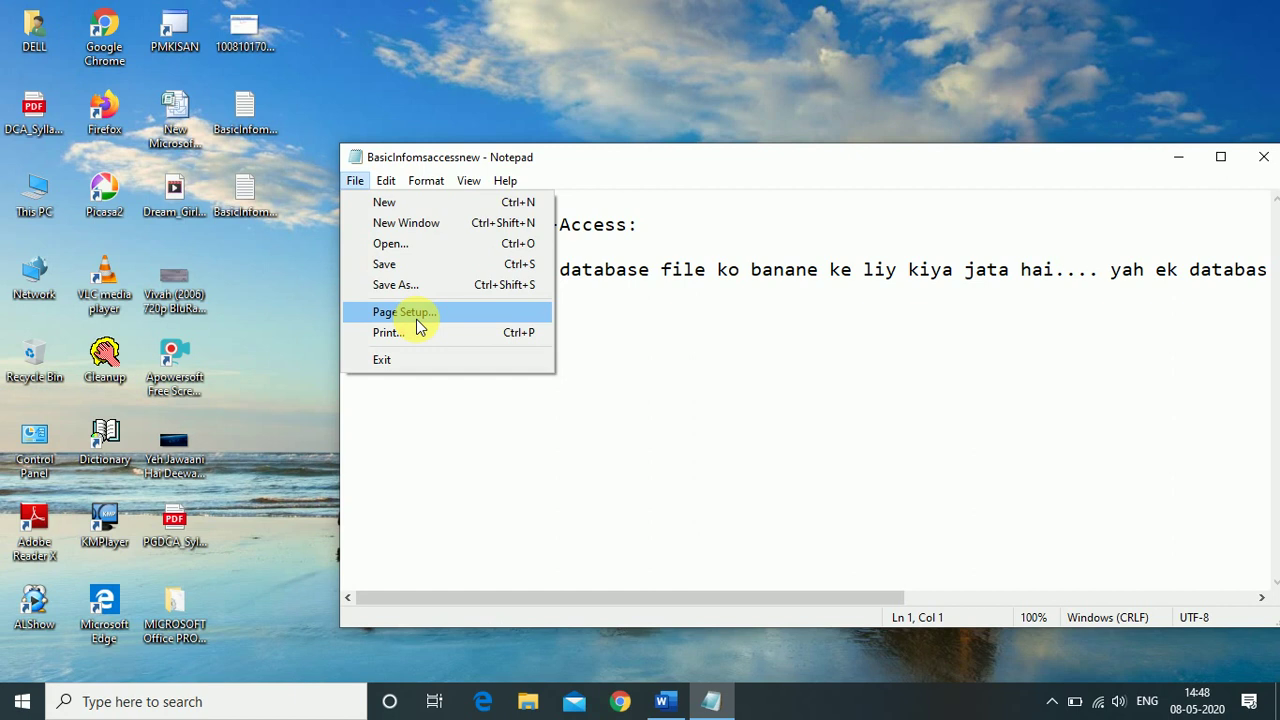
{"action": "left_click", "coordinate": [416, 319]}
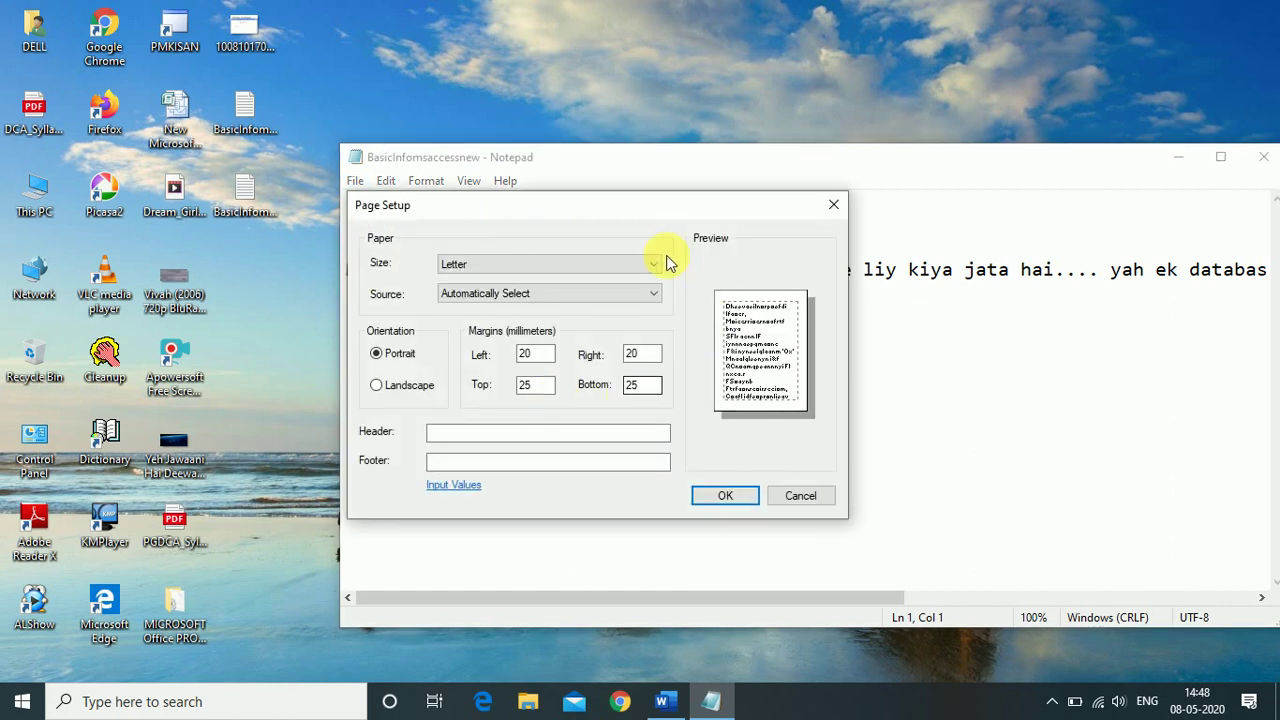
{"action": "left_click_drag", "start_coordinate": [600, 210], "coordinate": [741, 222]}
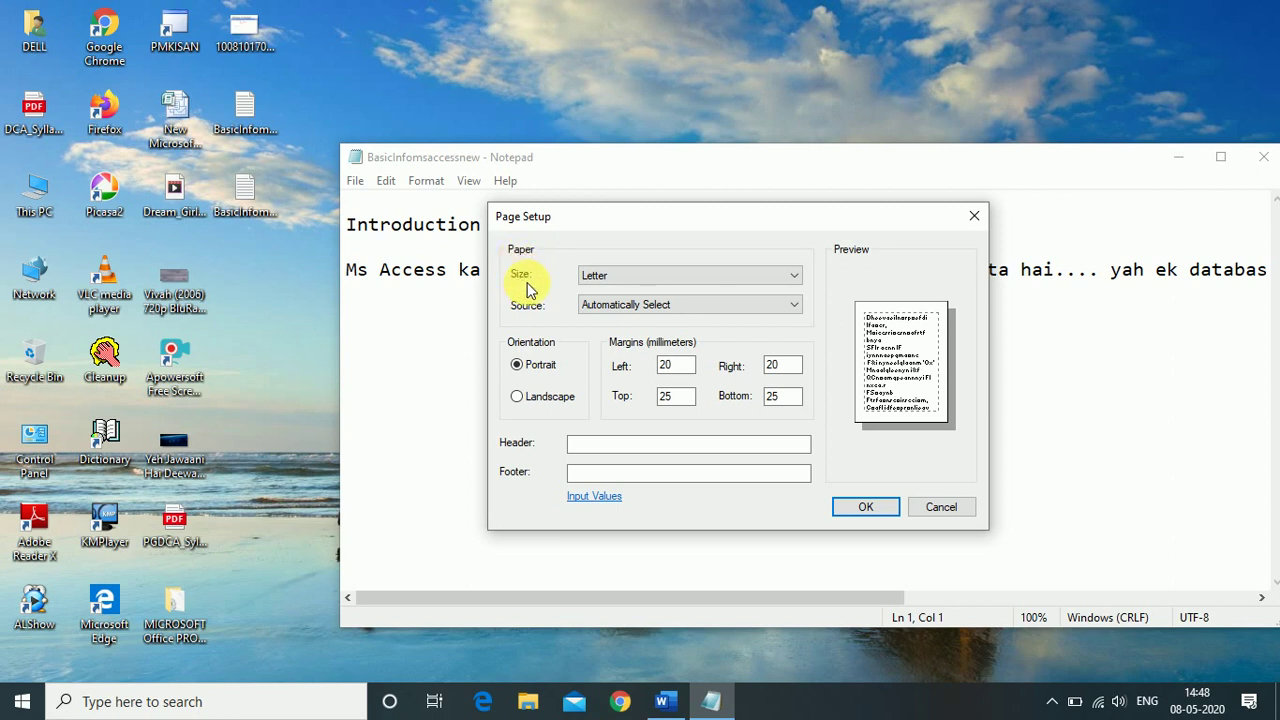
{"action": "left_click", "coordinate": [607, 284]}
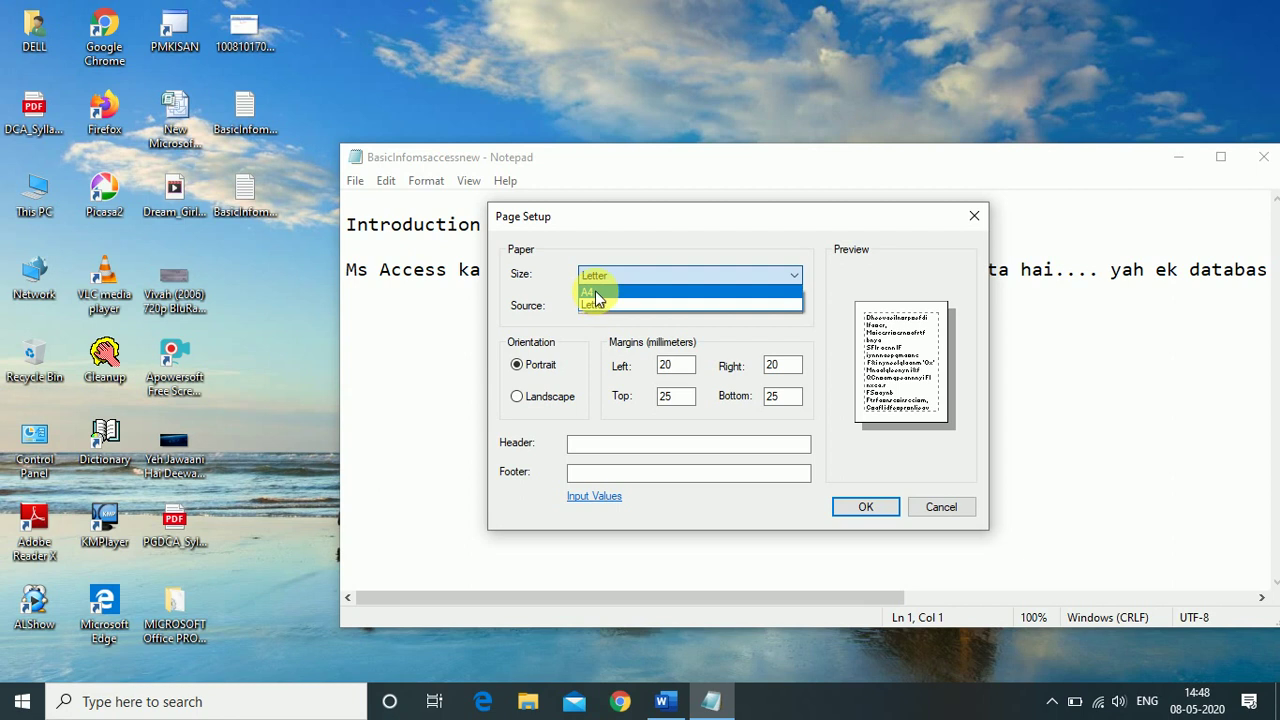
{"action": "left_click", "coordinate": [596, 292]}
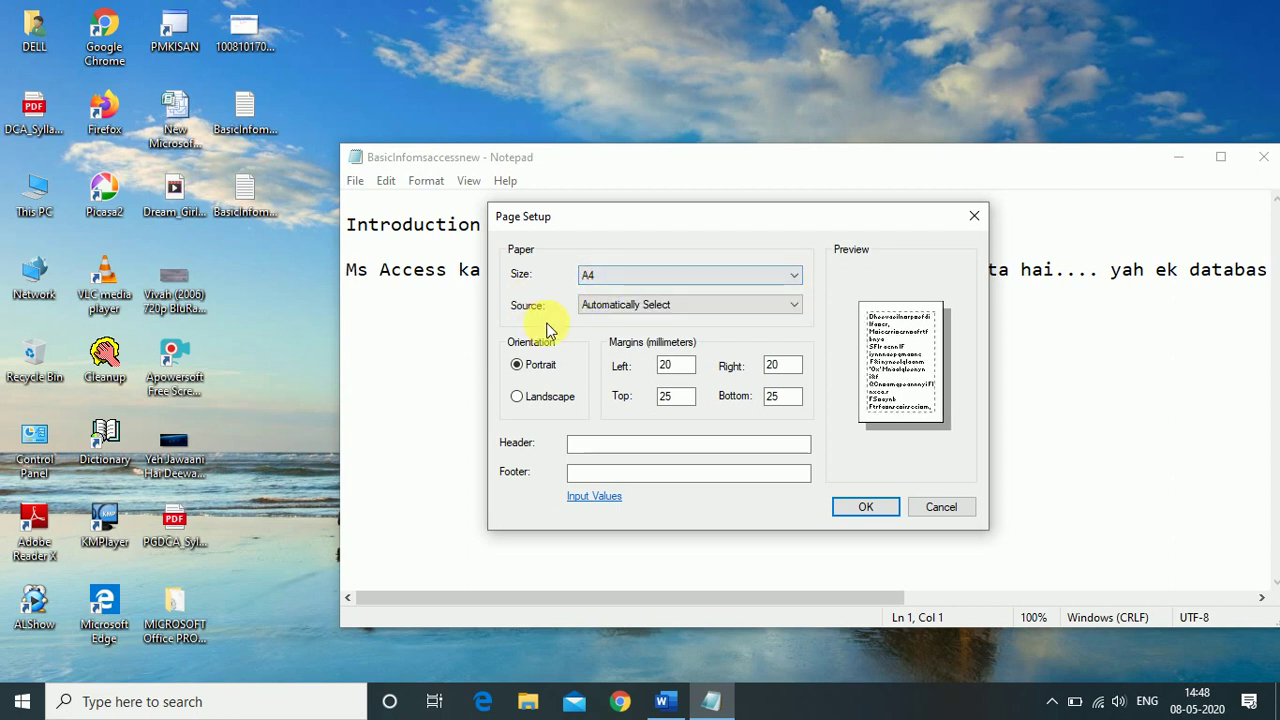
{"action": "left_click", "coordinate": [618, 306]}
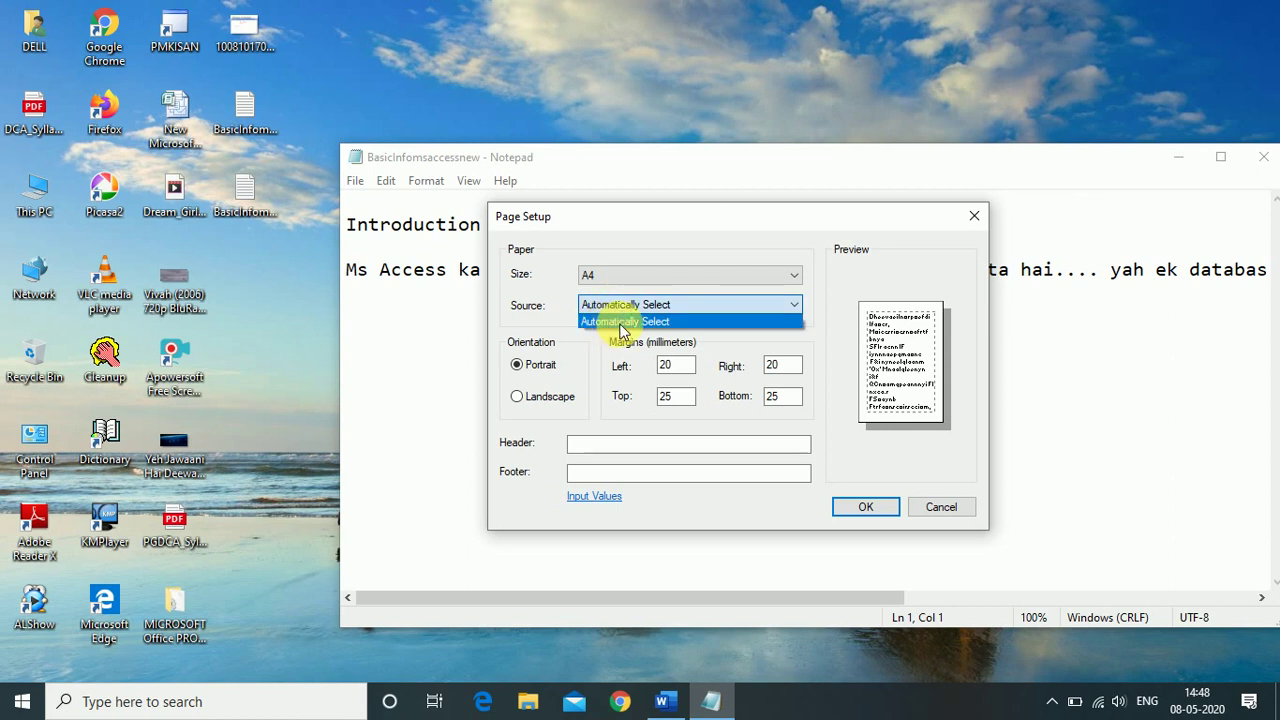
{"action": "left_click", "coordinate": [621, 322]}
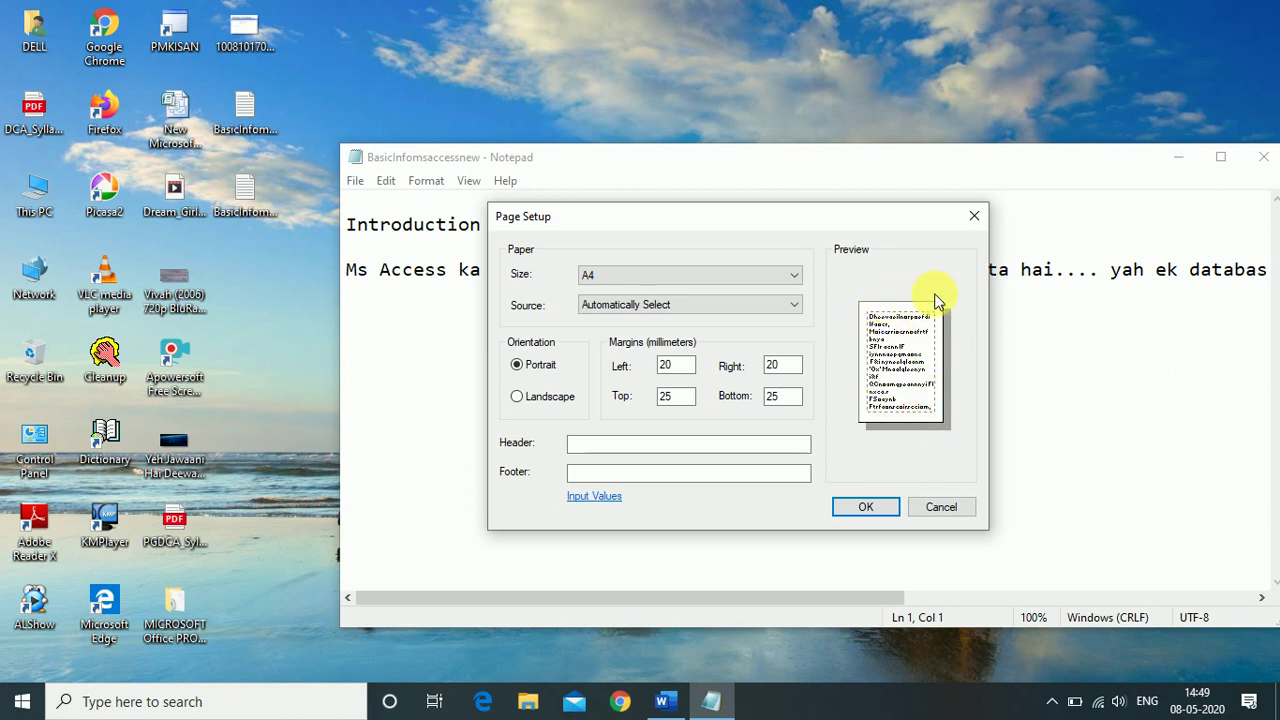
Compare Landscape and Portrait orientation in the page preview, ending with Landscape selected
{"action": "left_click", "coordinate": [520, 400]}
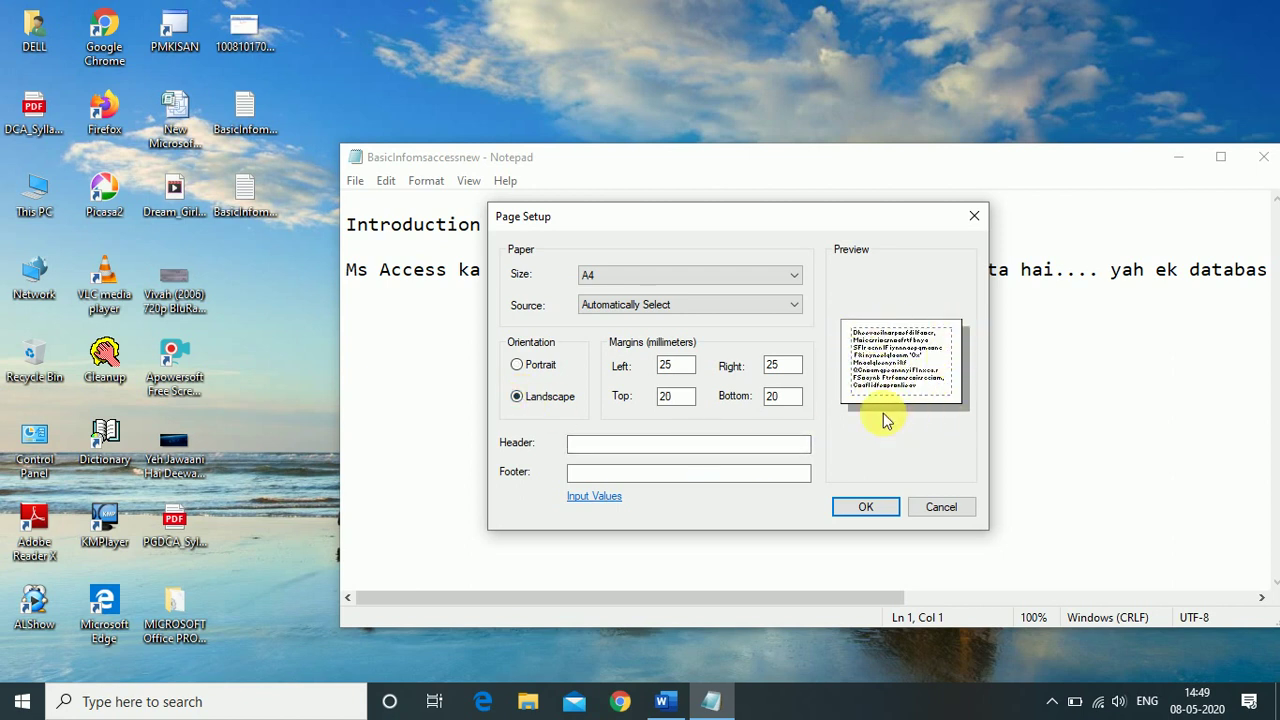
{"action": "left_click", "coordinate": [518, 369]}
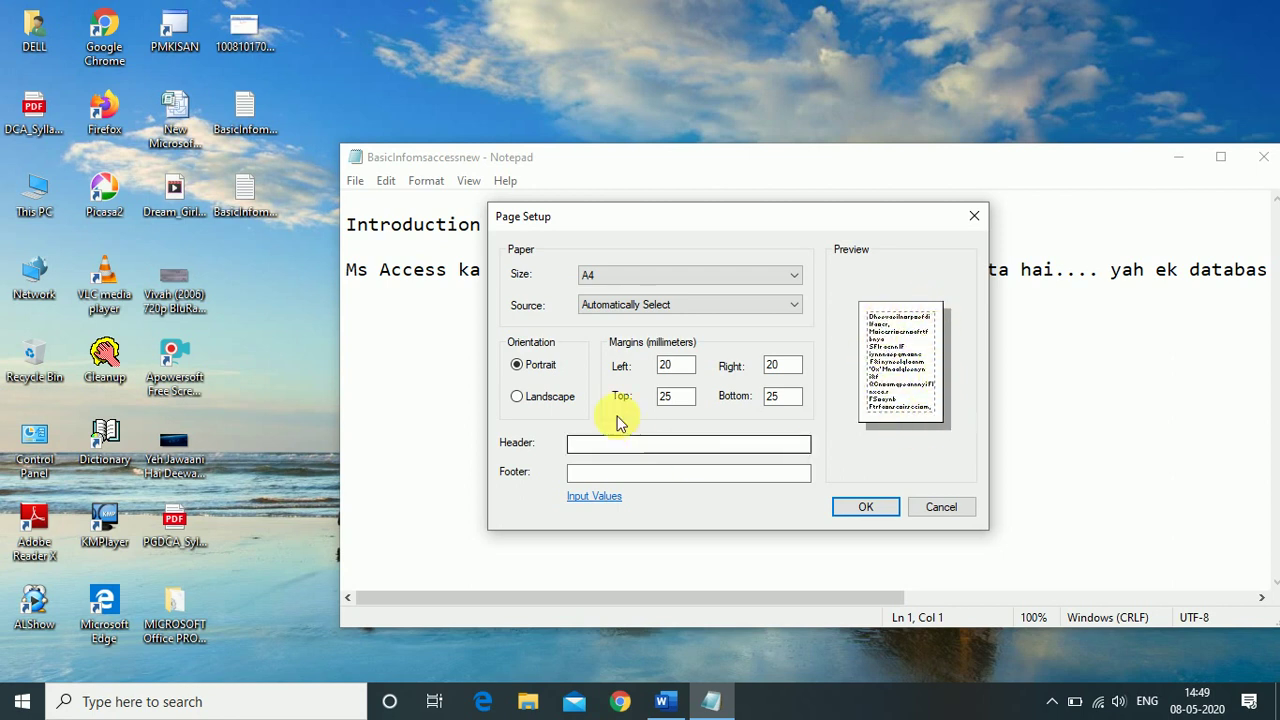
{"action": "left_click", "coordinate": [552, 400]}
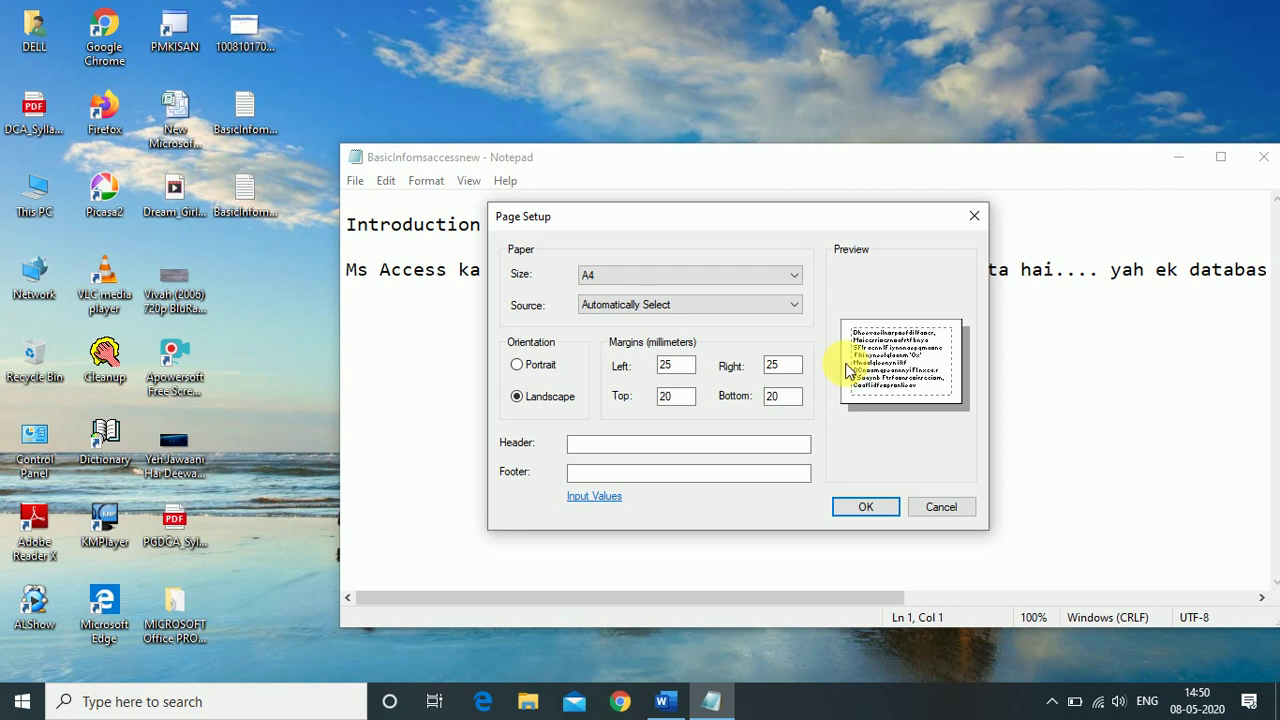
Set the page's left margin to 20 mm
{"action": "left_click", "coordinate": [688, 366]}
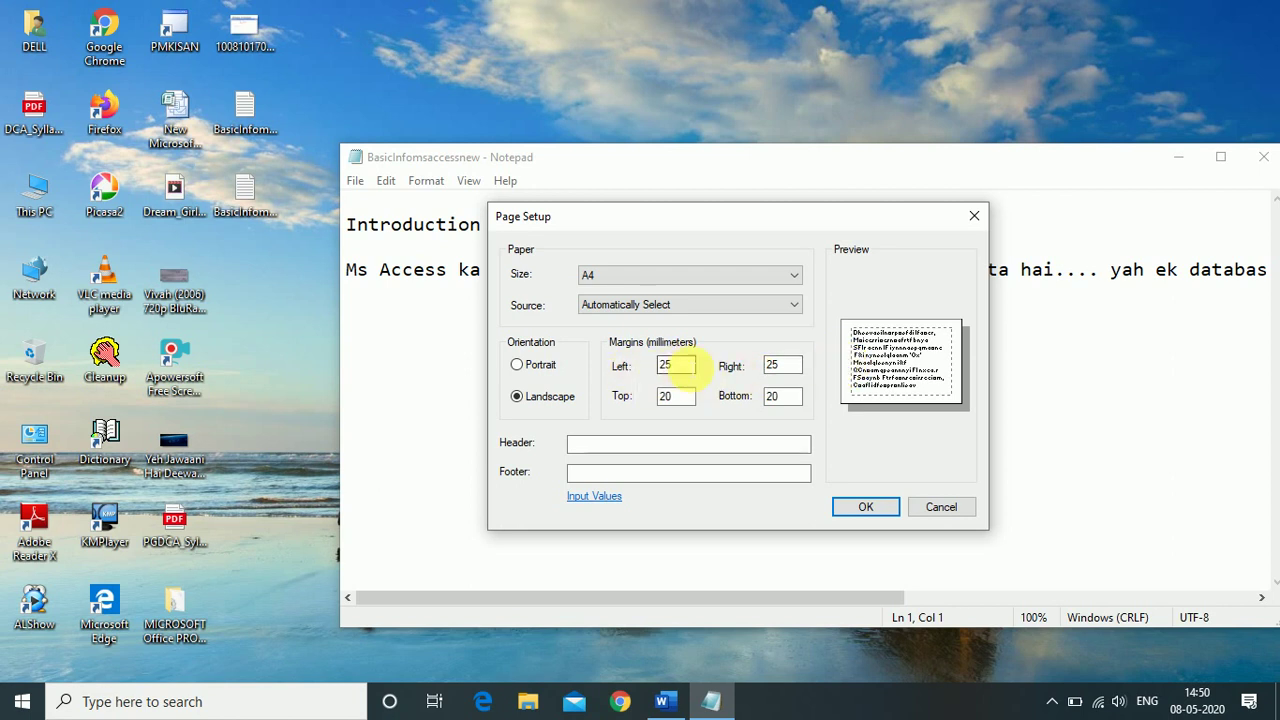
{"action": "double_click", "coordinate": [673, 375]}
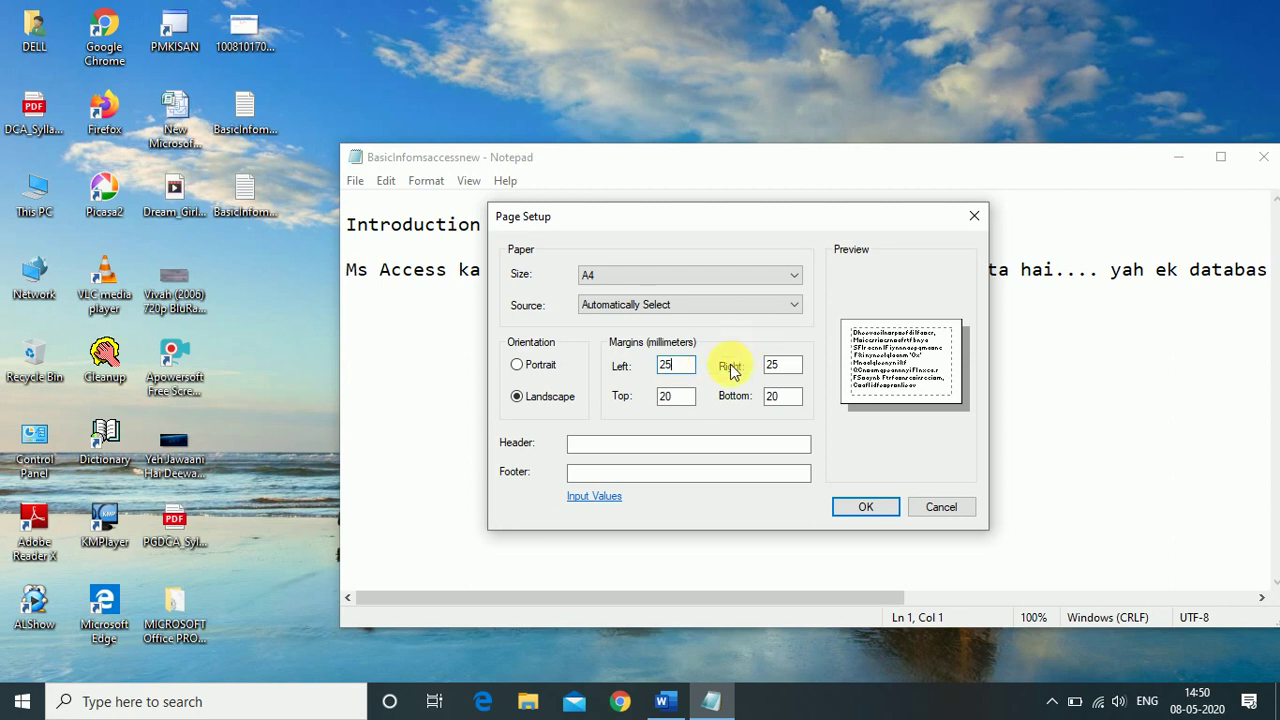
{"action": "type", "text": "2"}
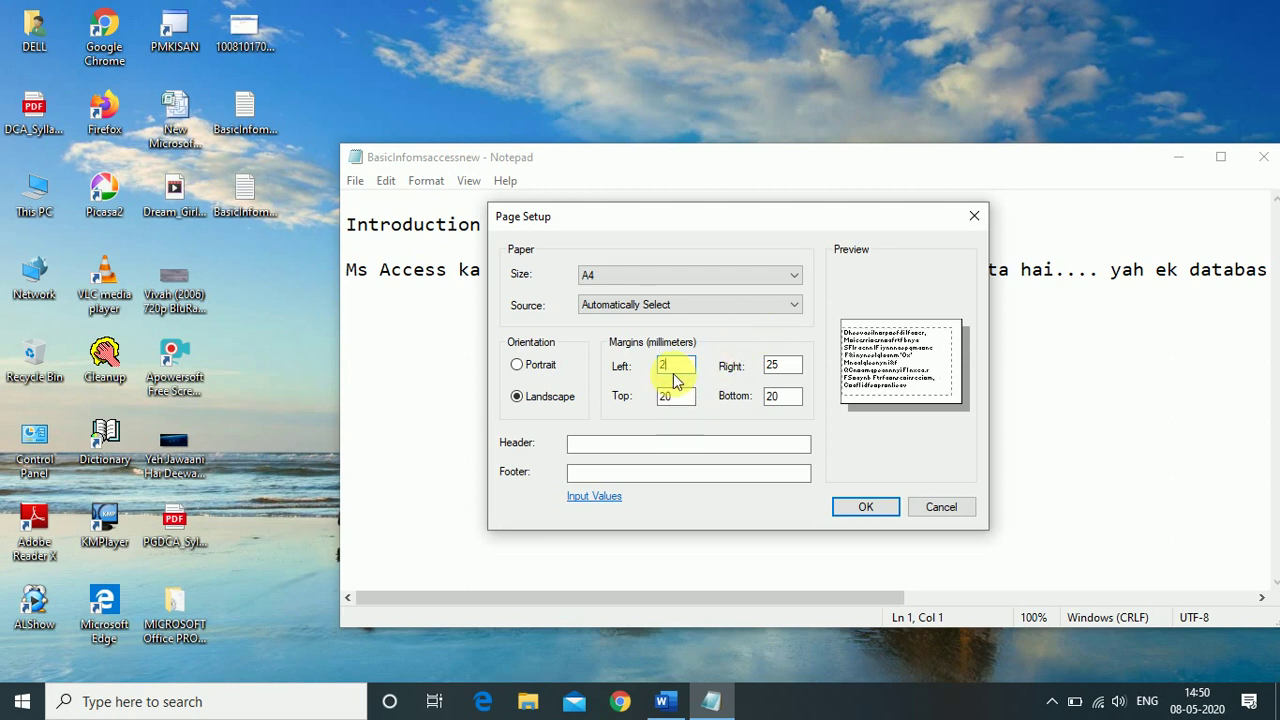
{"action": "type", "text": "20"}
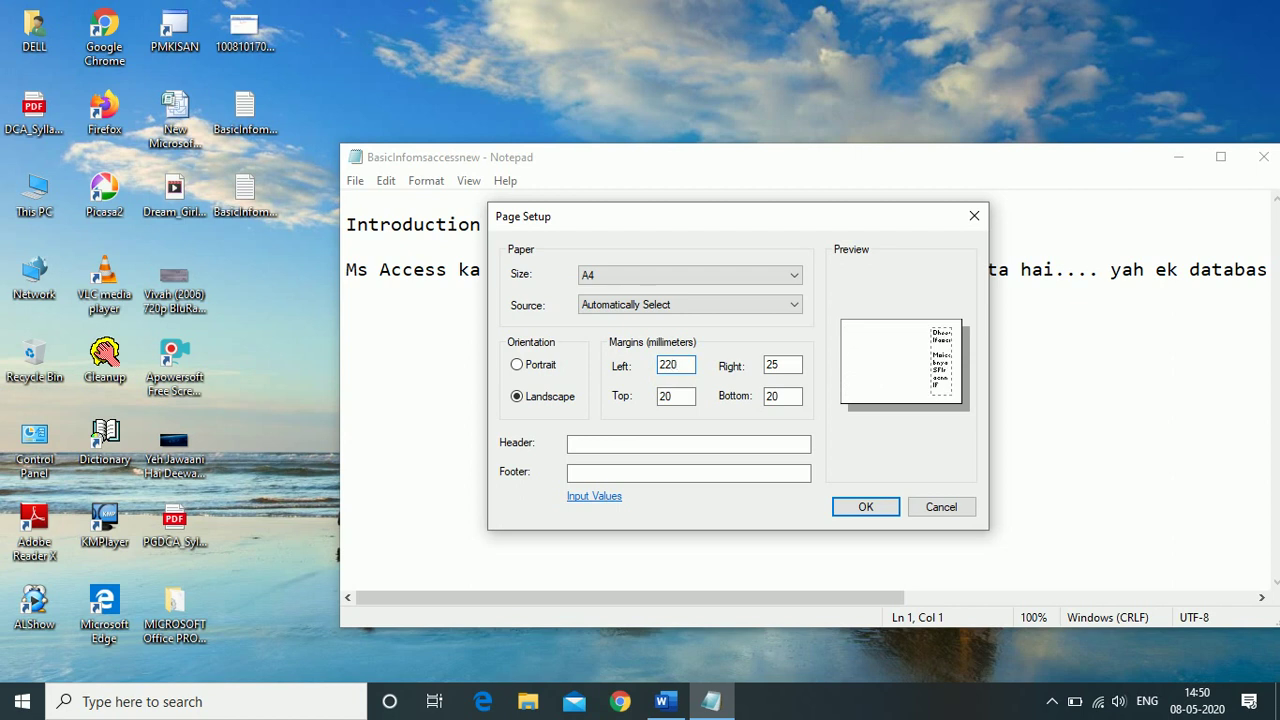
{"action": "key", "text": "BackSpace"}
{"action": "key", "text": "BackSpace"}
{"action": "type", "text": "0"}
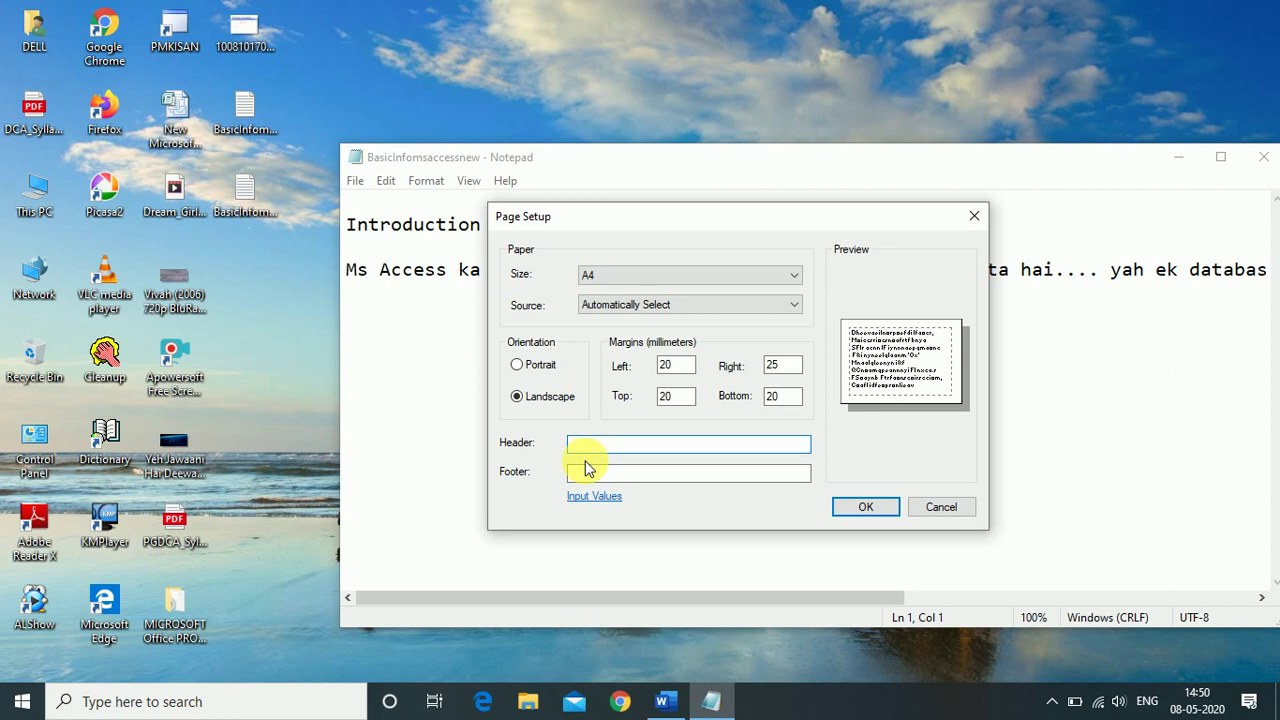
Enter "Note" as the page header and "Dinesh Computer Jaithari" as the footer
{"action": "type", "text": "Note"}
{"action": "left_click", "coordinate": [688, 473]}
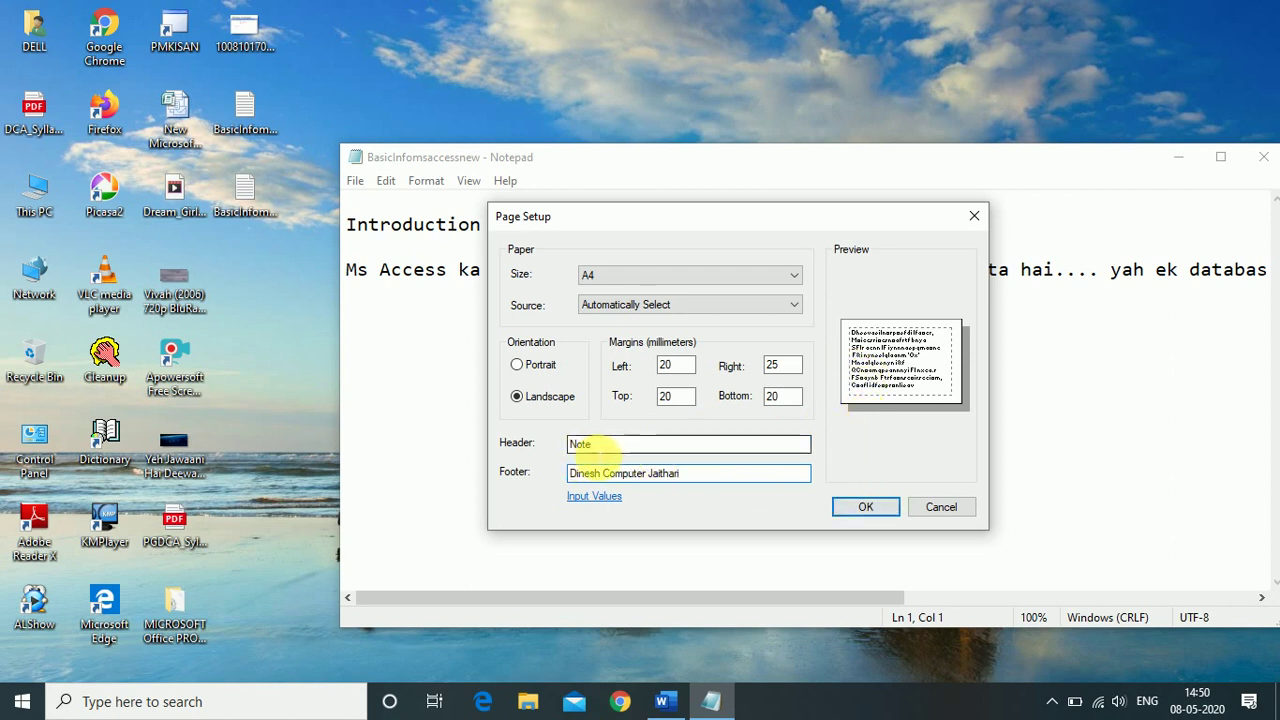
{"action": "double_click", "coordinate": [600, 444]}
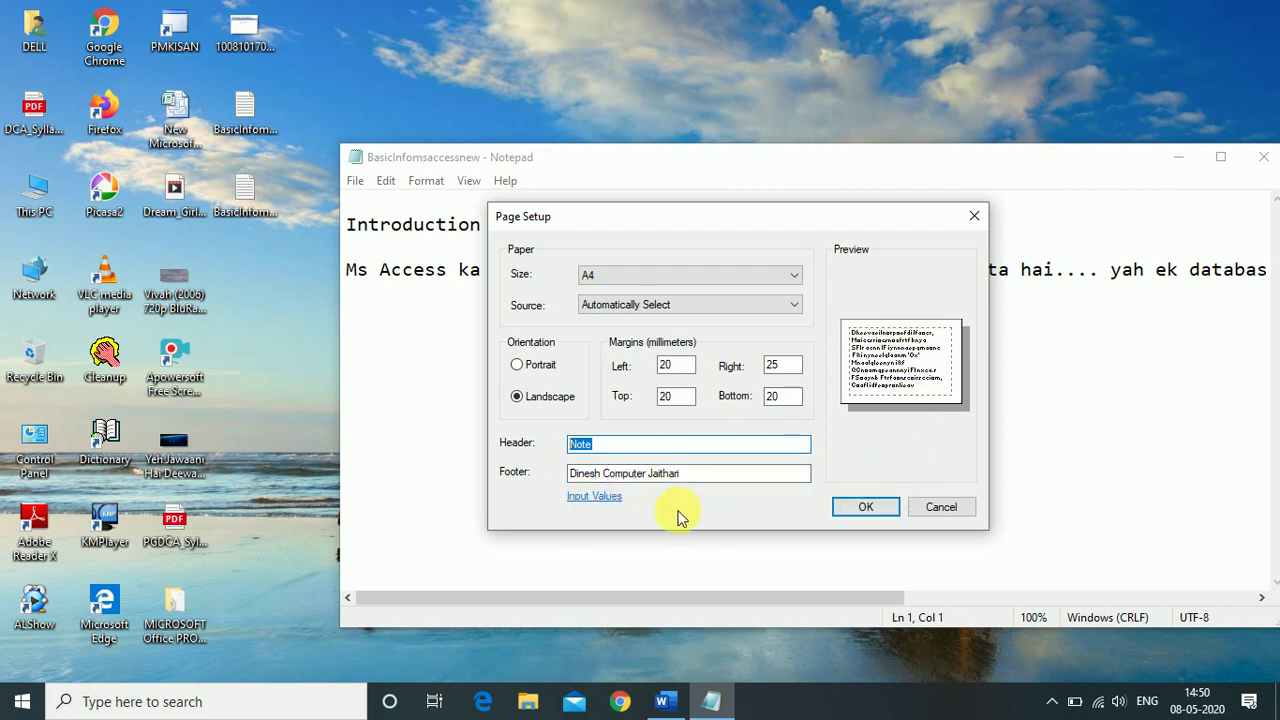
Recheck the orientation, header and footer settings, and dismiss Page Setup without applying them
{"action": "left_click_drag", "start_coordinate": [580, 227], "coordinate": [630, 234]}
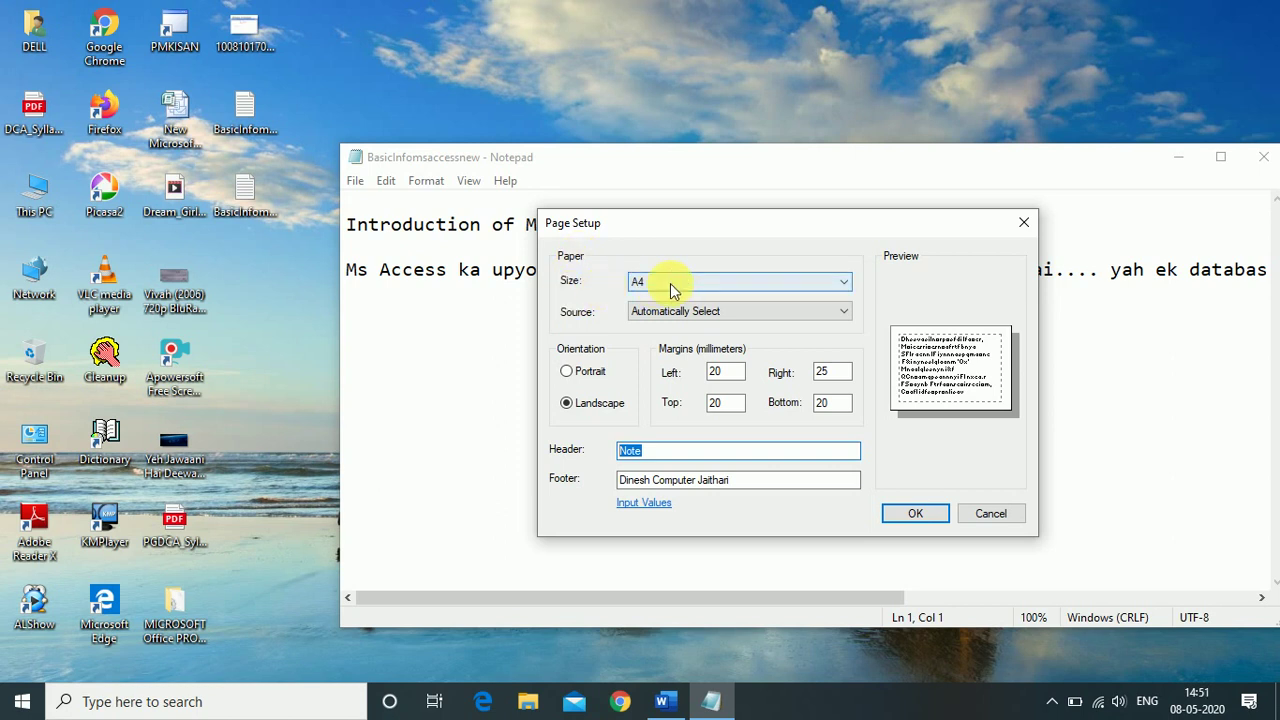
{"action": "left_click", "coordinate": [566, 373]}
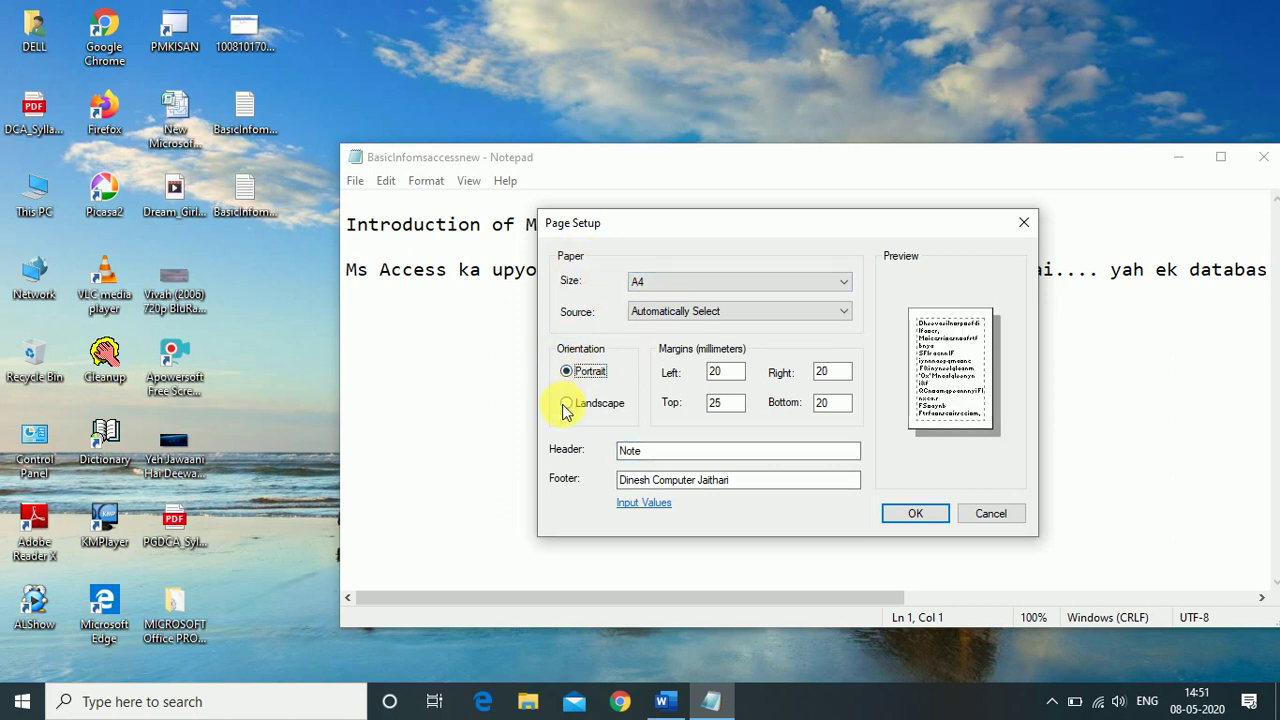
{"action": "left_click", "coordinate": [566, 406]}
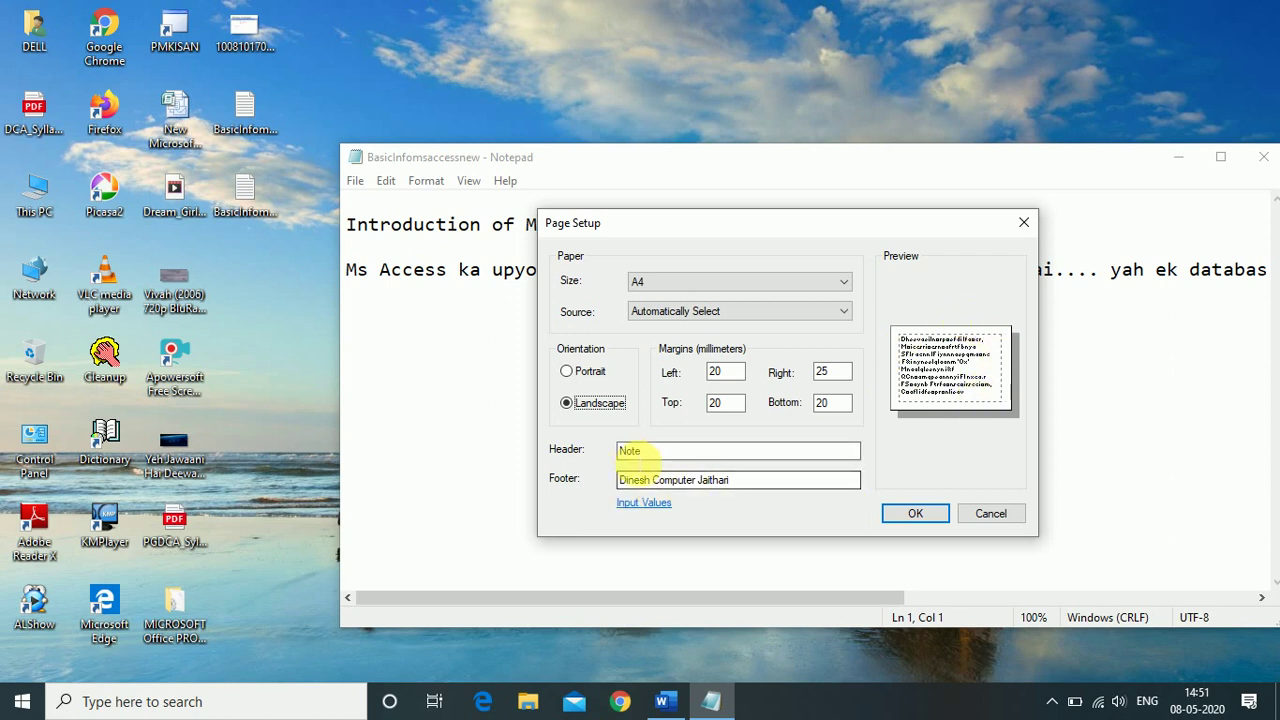
{"action": "double_click", "coordinate": [634, 451]}
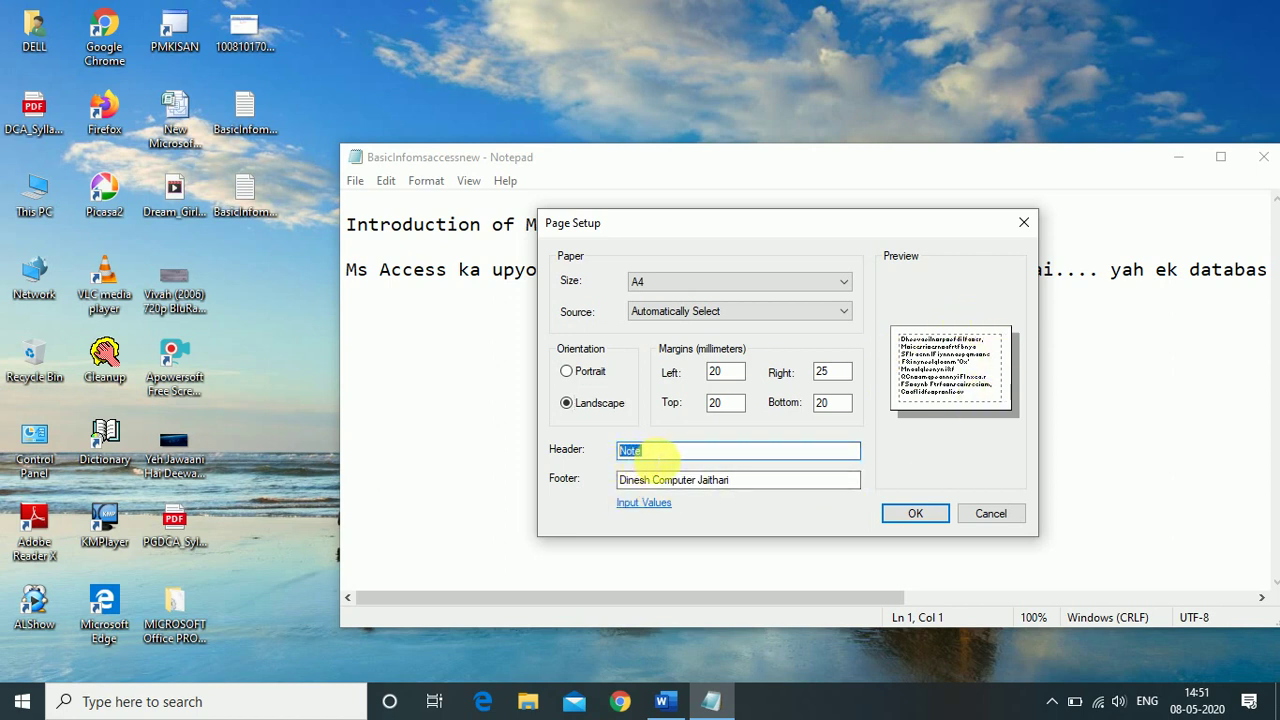
{"action": "left_click_drag", "start_coordinate": [731, 480], "coordinate": [622, 484]}
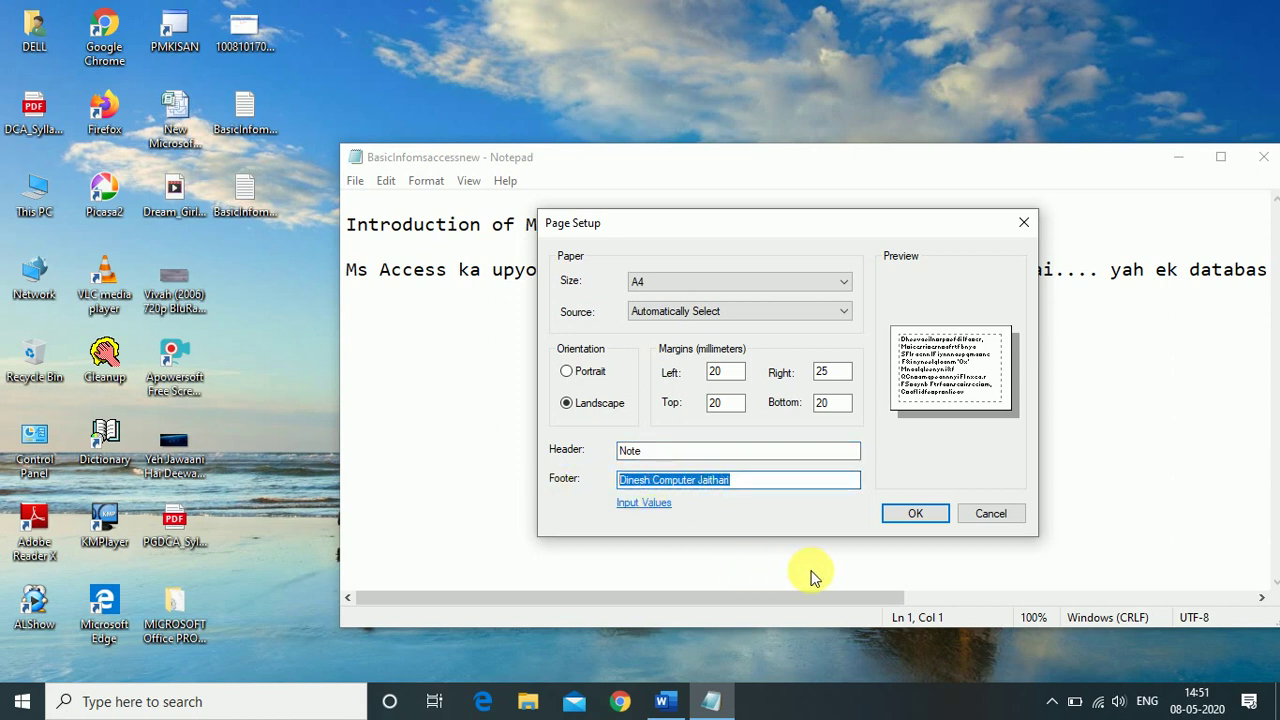
{"action": "left_click", "coordinate": [988, 514]}
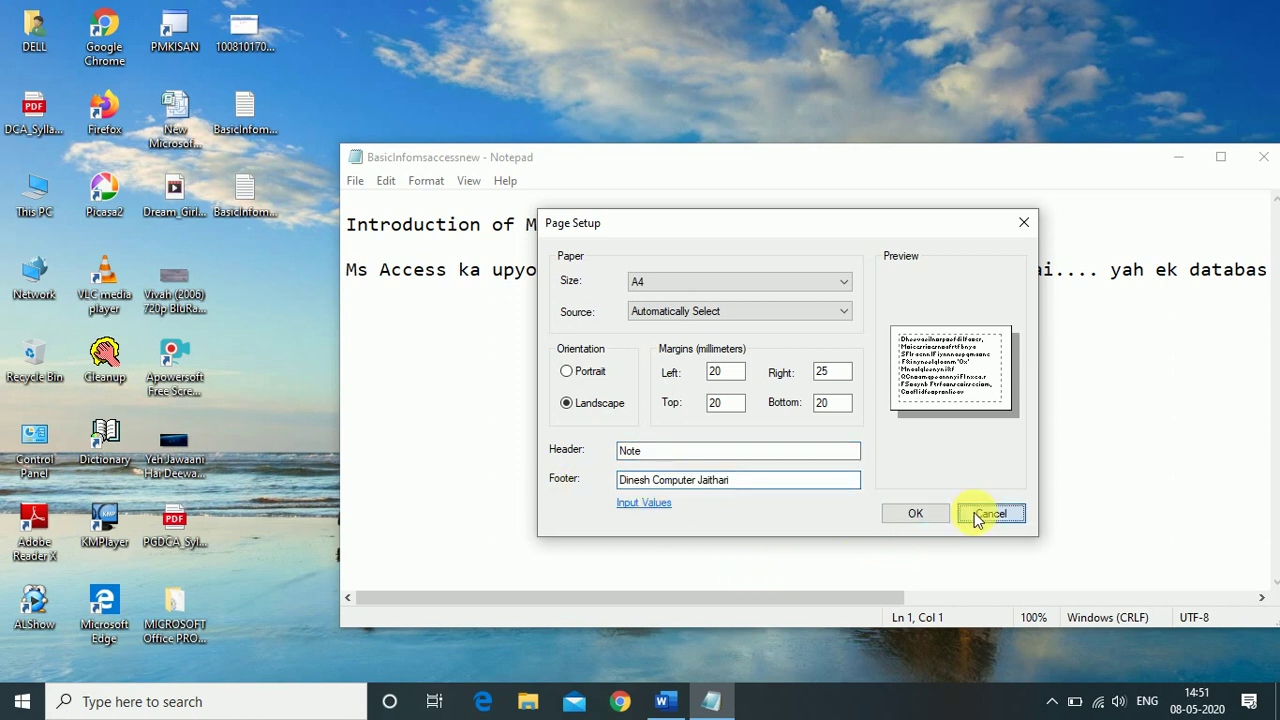
Bring up the Print dialog for the document and look through the list of available printers
{"action": "left_click", "coordinate": [354, 184]}
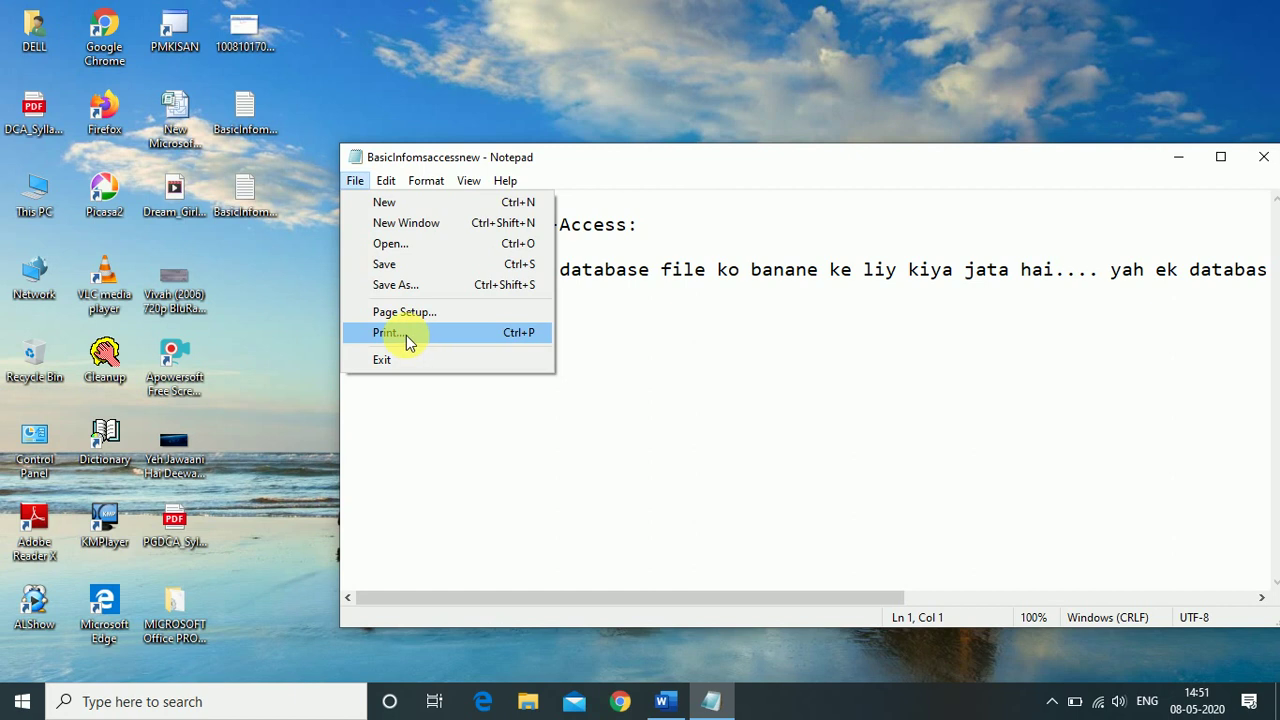
{"action": "left_click", "coordinate": [447, 408]}
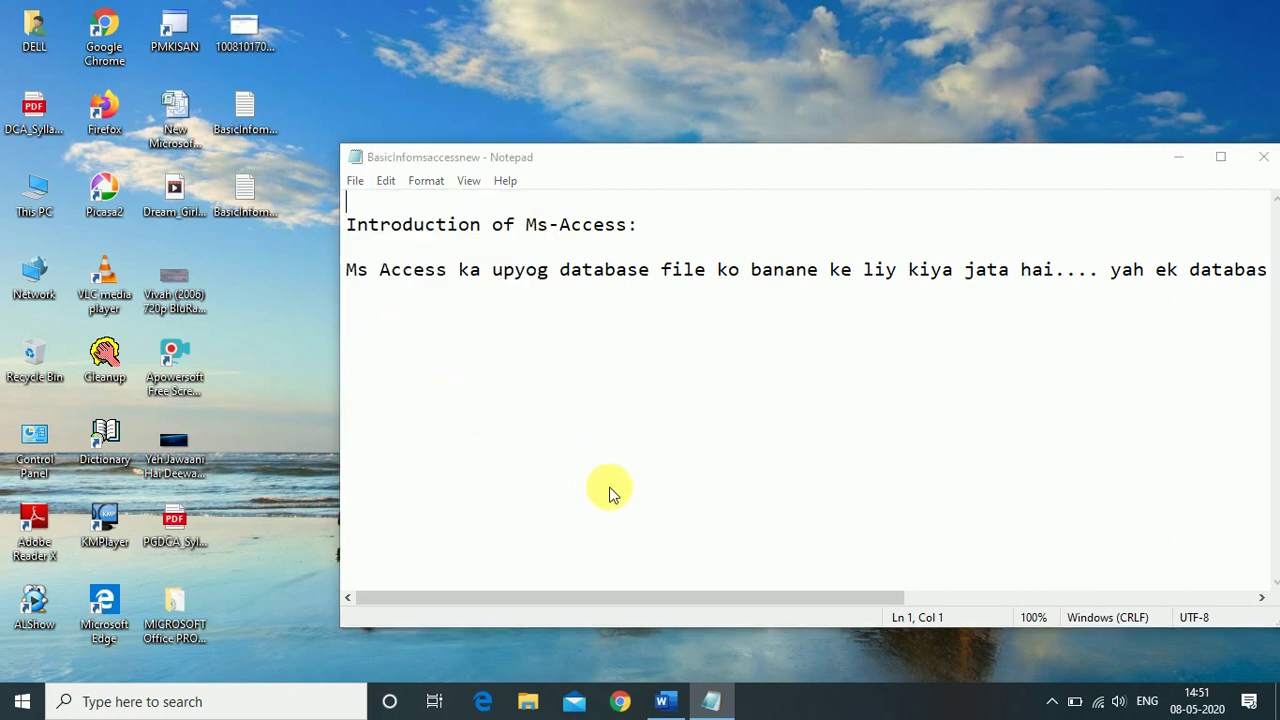
{"action": "left_click_drag", "start_coordinate": [551, 180], "coordinate": [710, 202]}
{"action": "left_click_drag", "start_coordinate": [766, 333], "coordinate": [560, 332]}
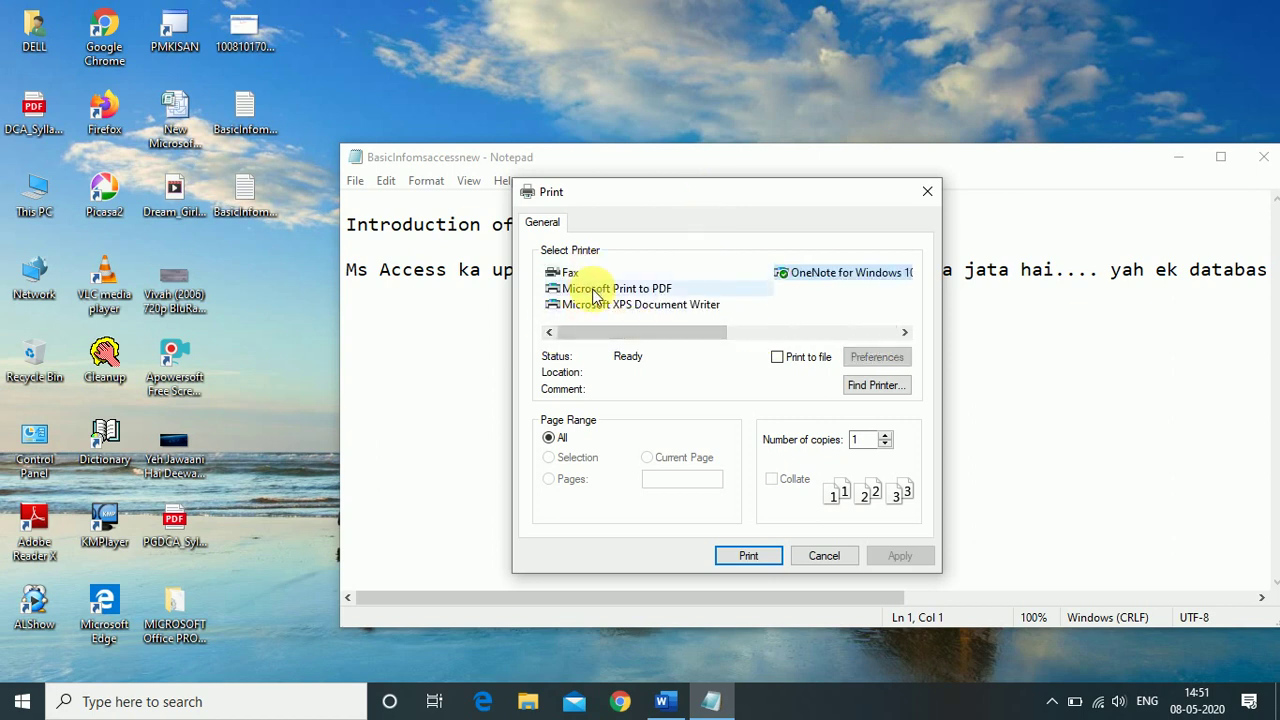
Try the Microsoft XPS Document Writer and Microsoft Print to PDF printers, and close the Print dialog without printing
{"action": "left_click", "coordinate": [598, 289]}
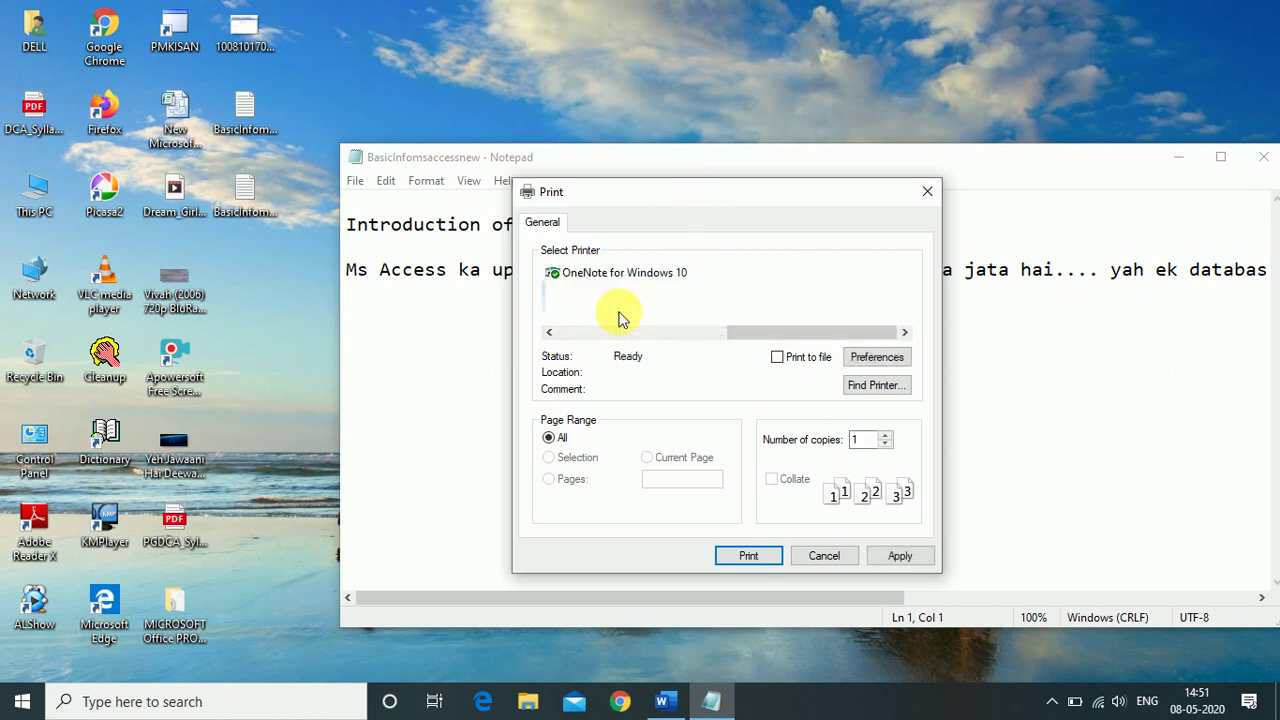
{"action": "left_click", "coordinate": [679, 305]}
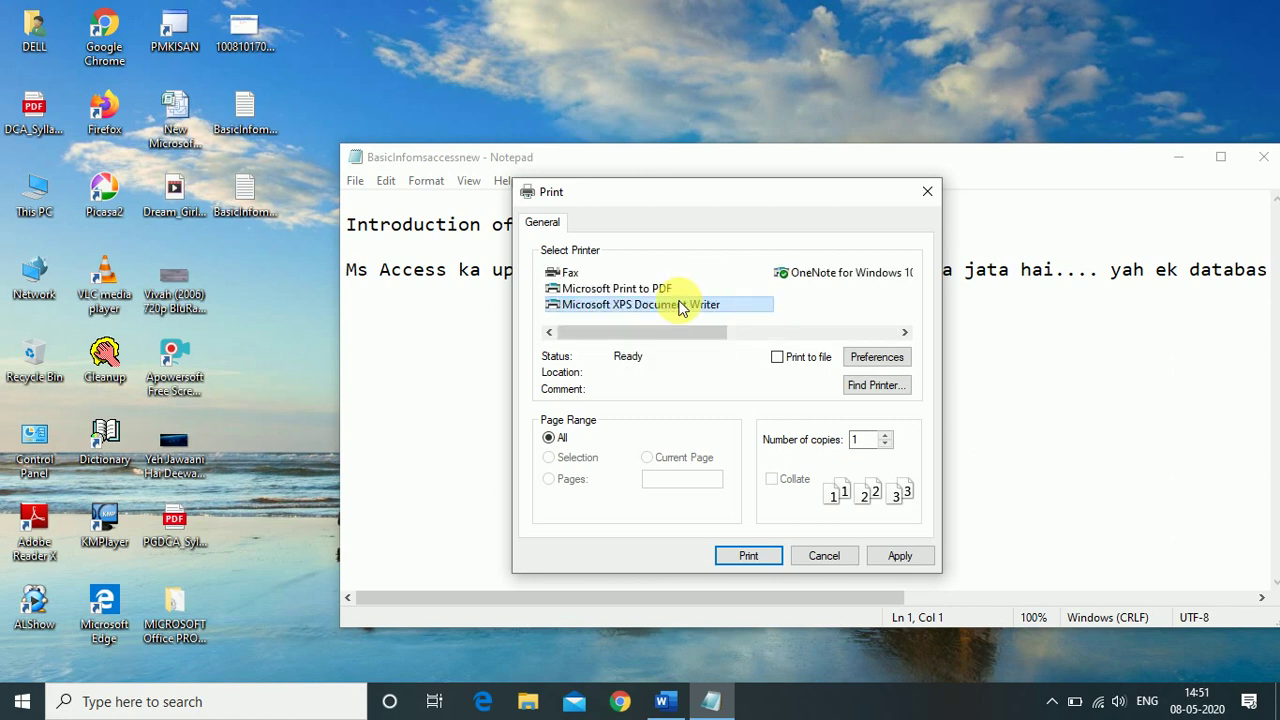
{"action": "left_click", "coordinate": [623, 287]}
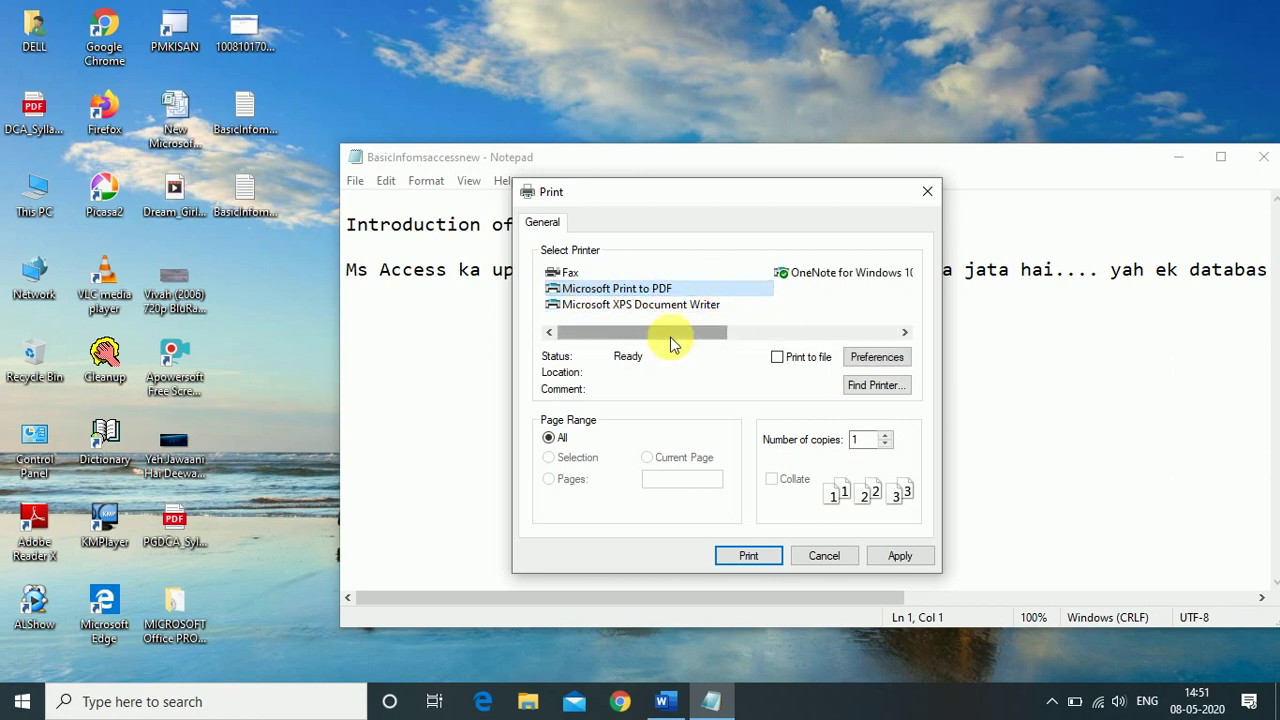
{"action": "left_click_drag", "start_coordinate": [674, 338], "coordinate": [600, 334]}
{"action": "left_click", "coordinate": [617, 304]}
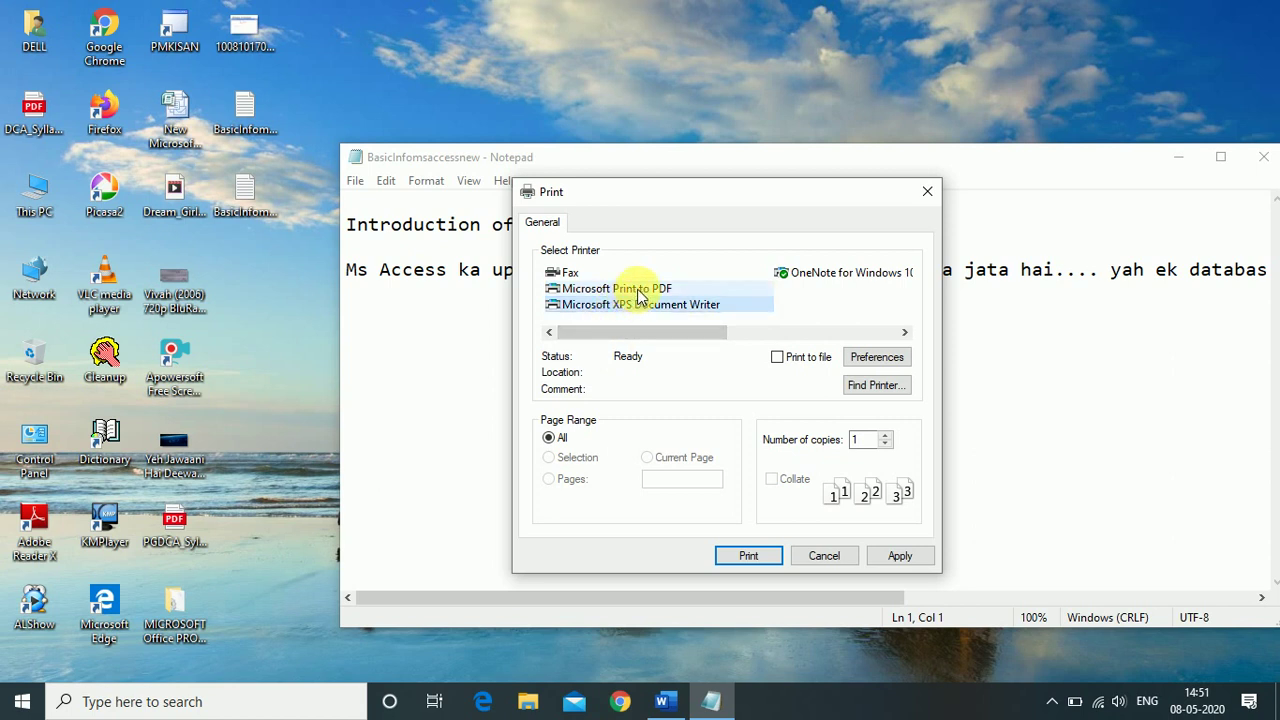
{"action": "left_click", "coordinate": [637, 290]}
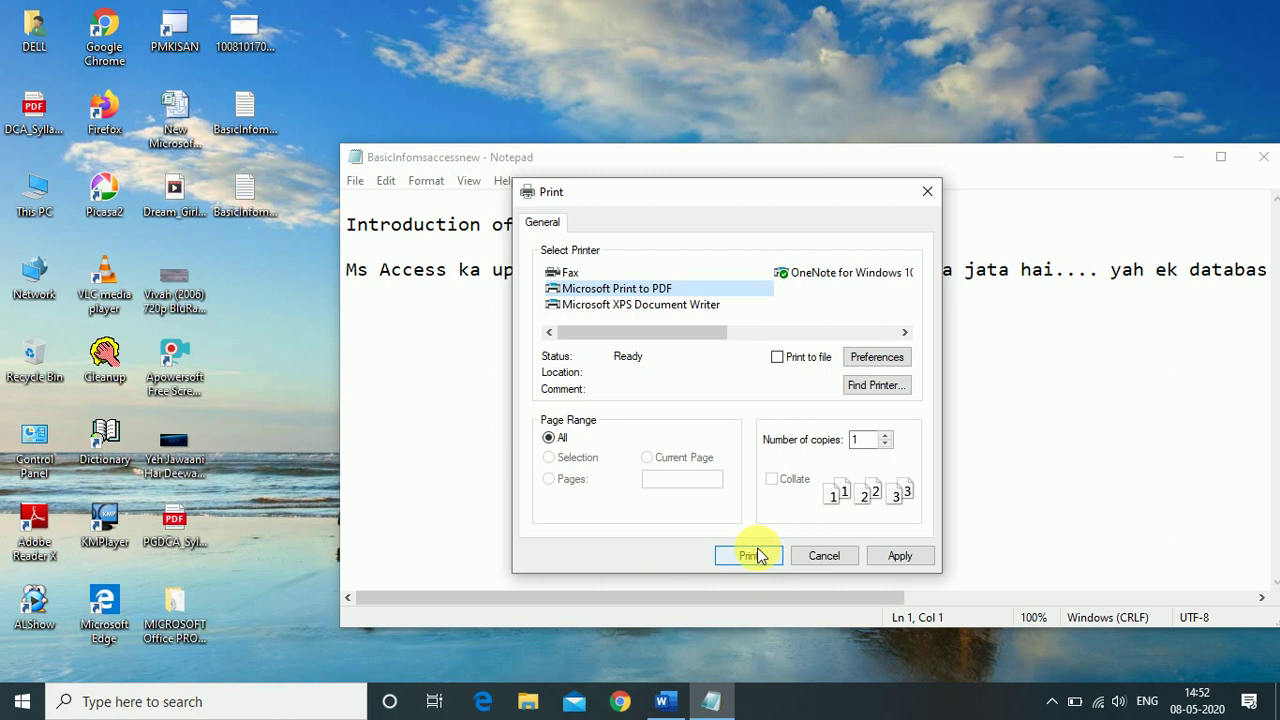
{"action": "left_click", "coordinate": [937, 199]}
{"action": "left_click", "coordinate": [356, 180]}
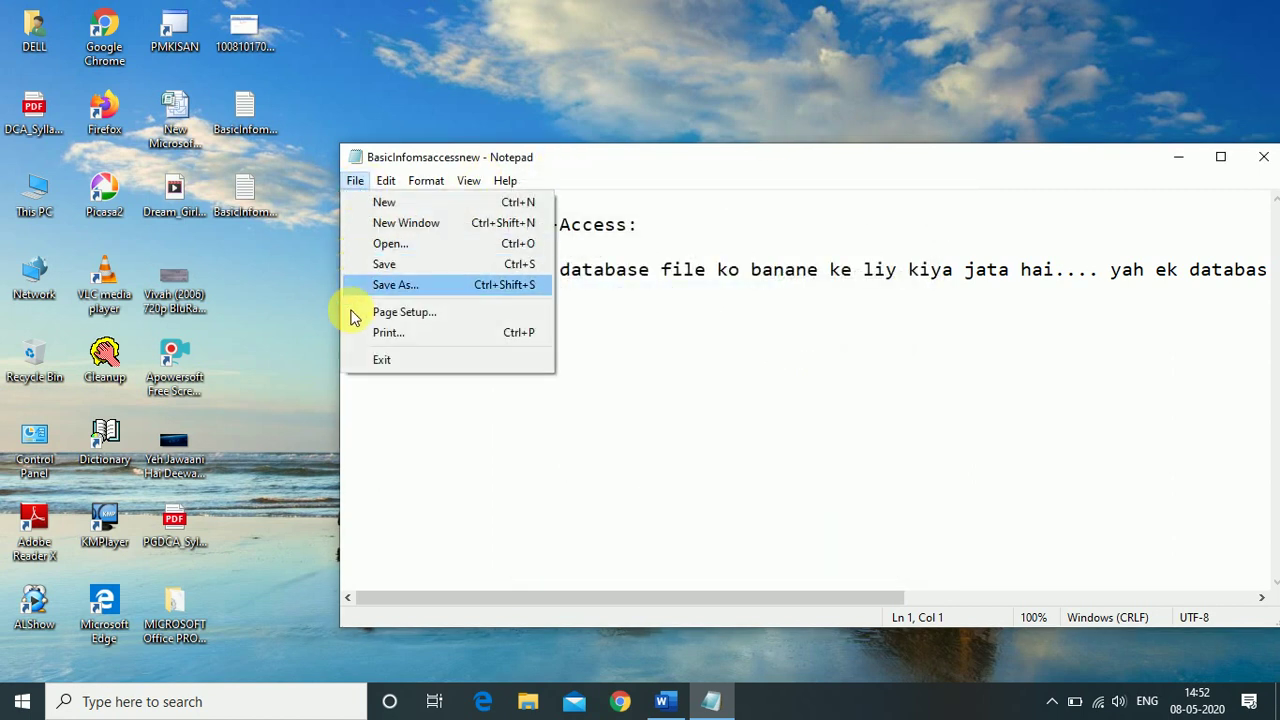
{"action": "left_click", "coordinate": [376, 360]}
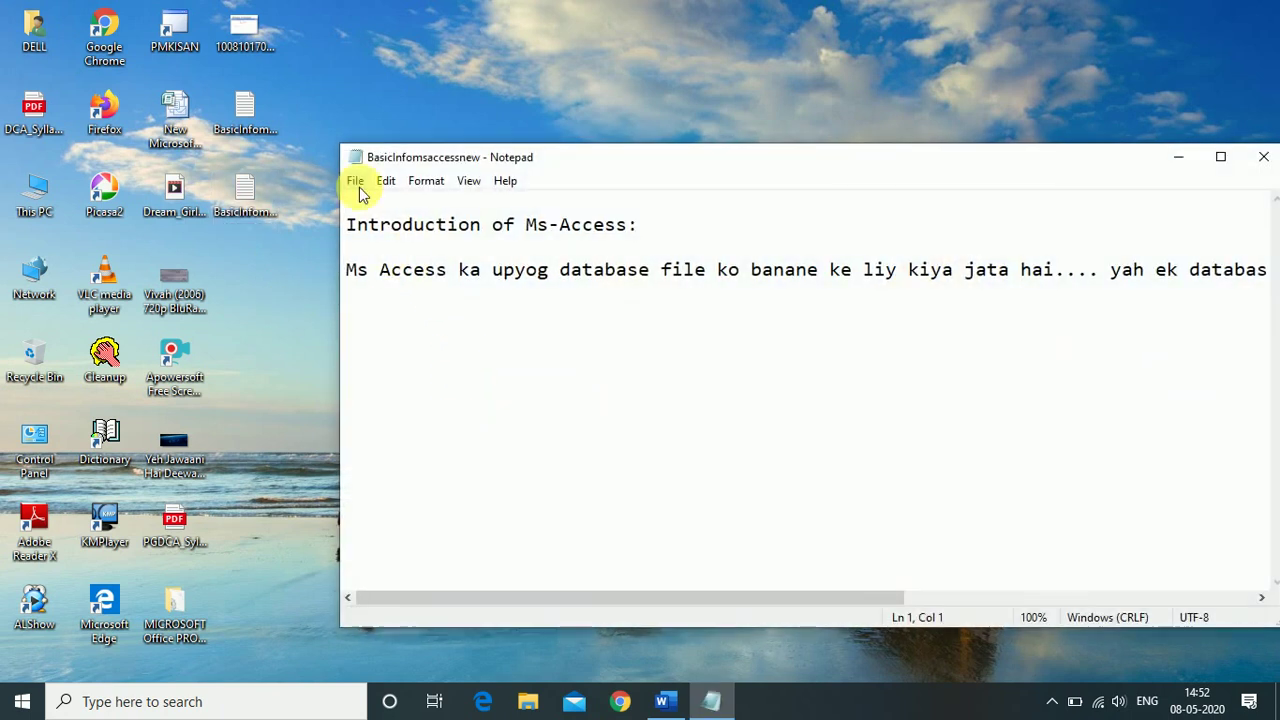
{"action": "left_click", "coordinate": [355, 180]}
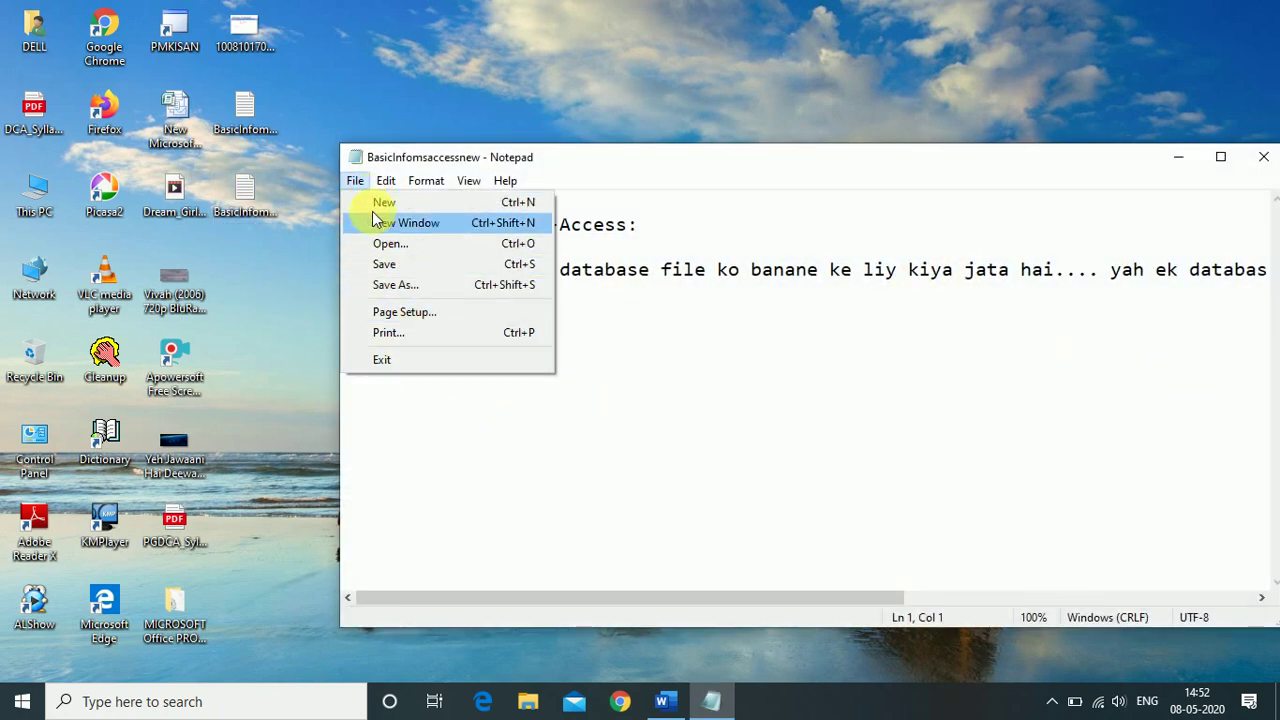
{"action": "mouse_move", "coordinate": [381, 183]}
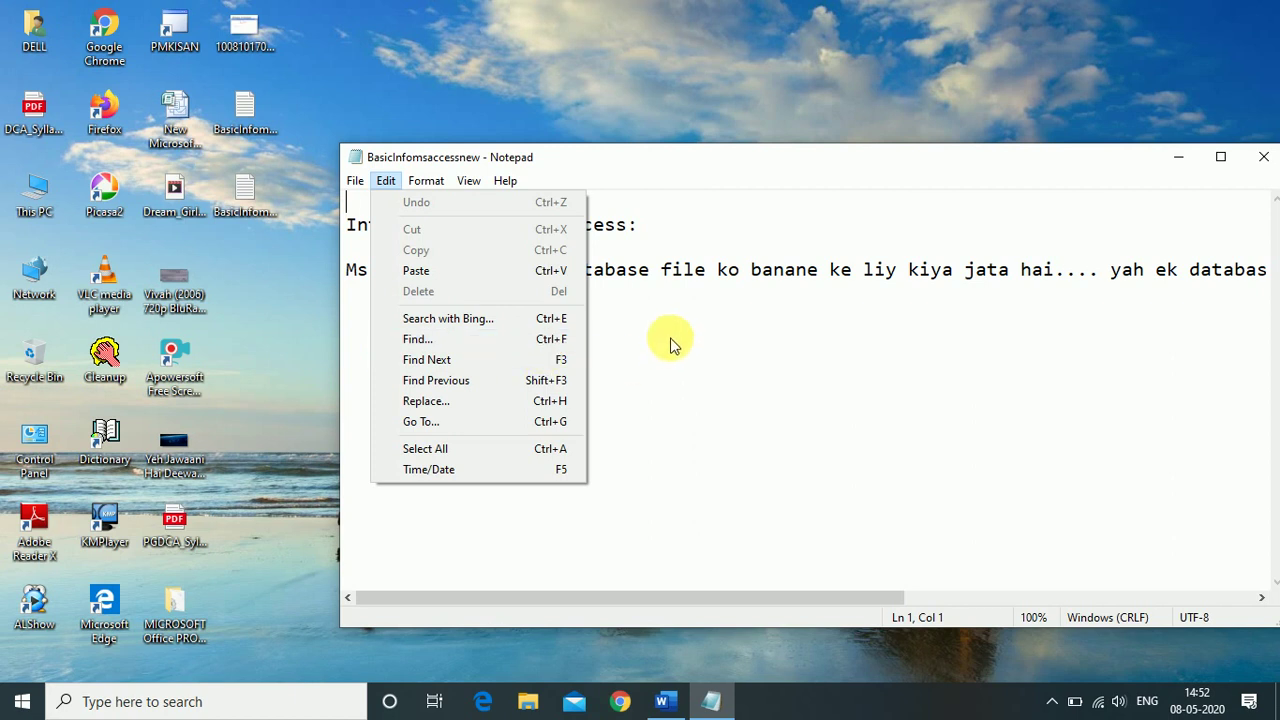
{"action": "left_click", "coordinate": [705, 270]}
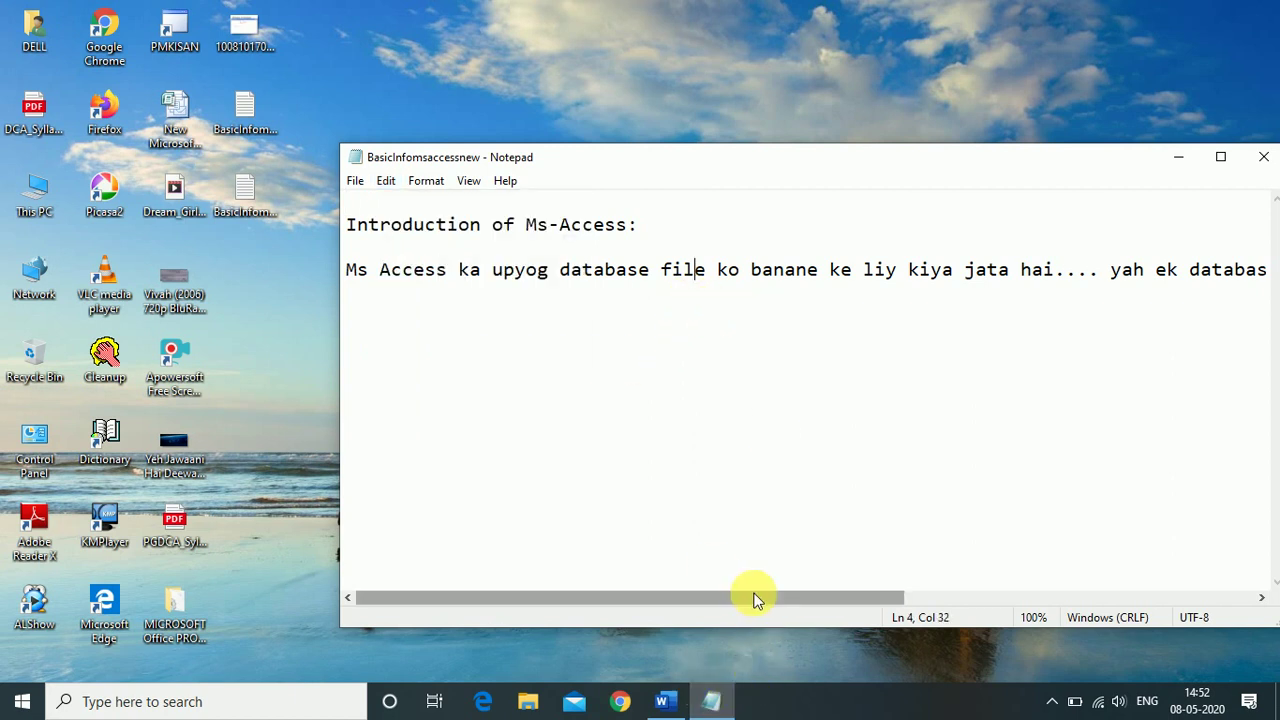
{"action": "left_click_drag", "start_coordinate": [755, 598], "coordinate": [680, 586]}
{"action": "left_click", "coordinate": [551, 334]}
{"action": "left_click", "coordinate": [431, 352]}
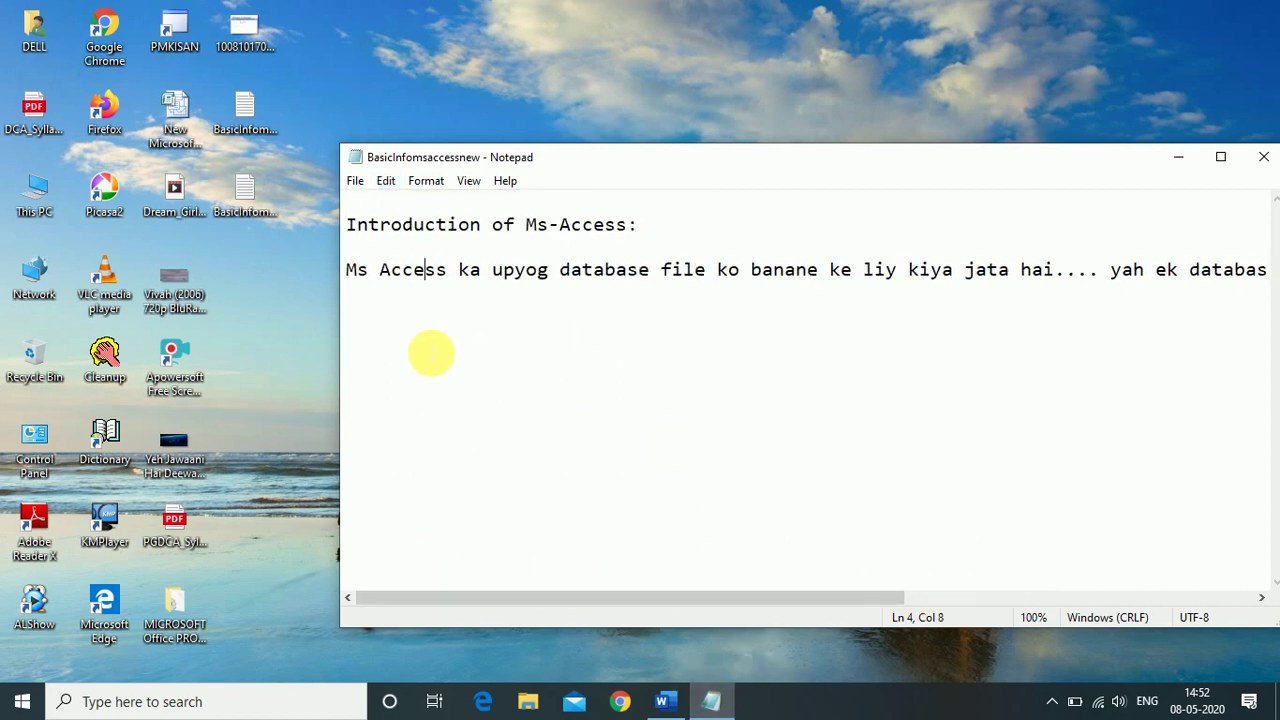
Delete the word "ka" between "Access" and "upyog" in the sentence below the heading
{"action": "left_click", "coordinate": [497, 269]}
{"action": "key", "text": "BackSpace"}
{"action": "key", "text": "BackSpace"}
{"action": "key", "text": "BackSpace"}
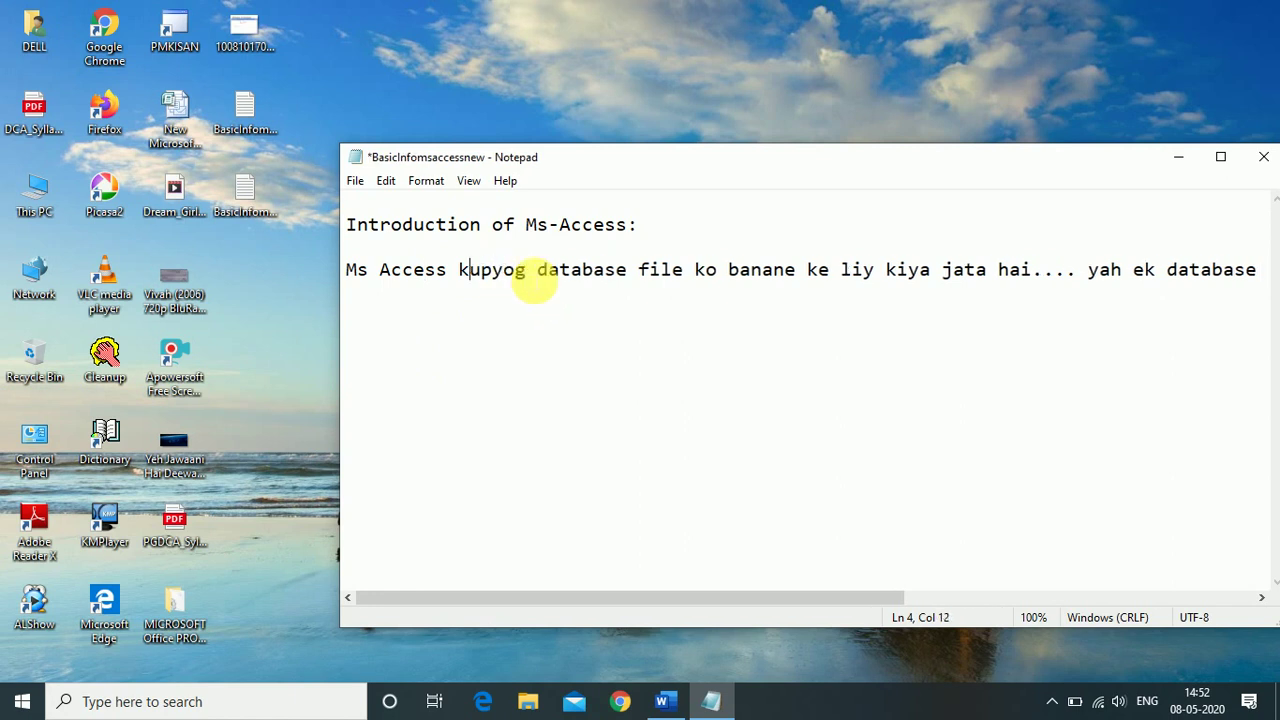
{"action": "left_click", "coordinate": [386, 180]}
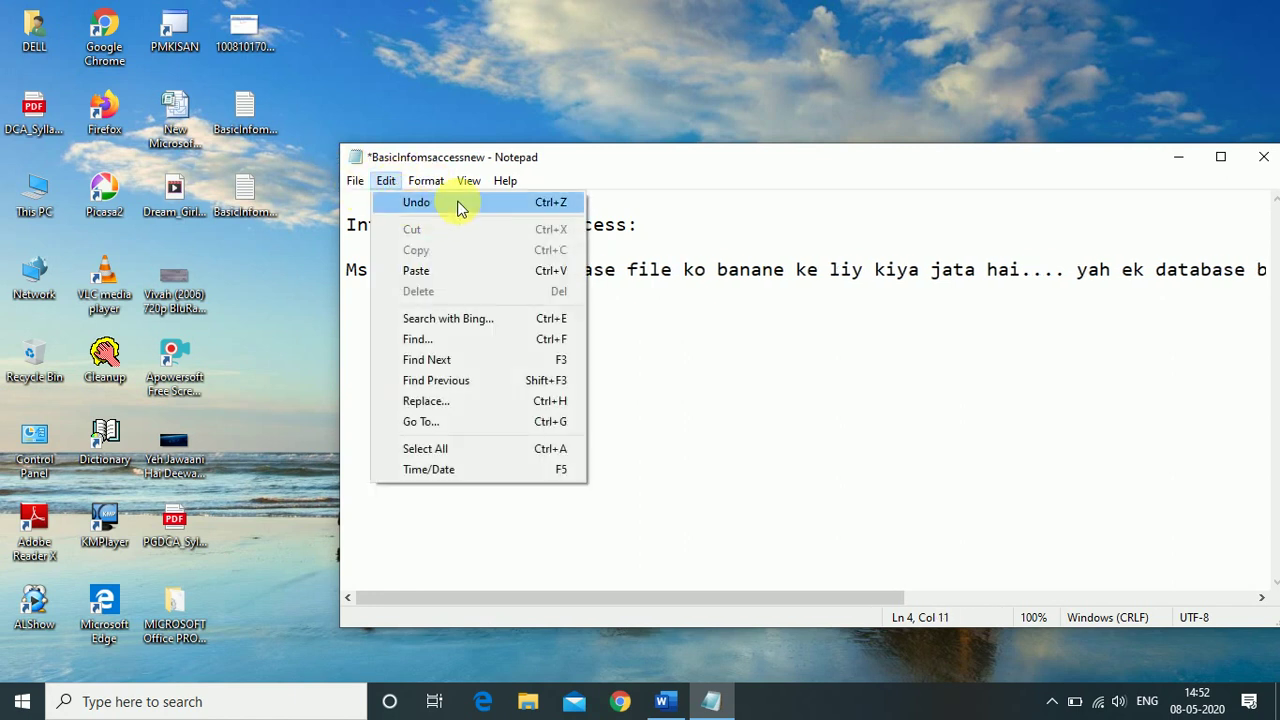
{"action": "left_click", "coordinate": [664, 360]}
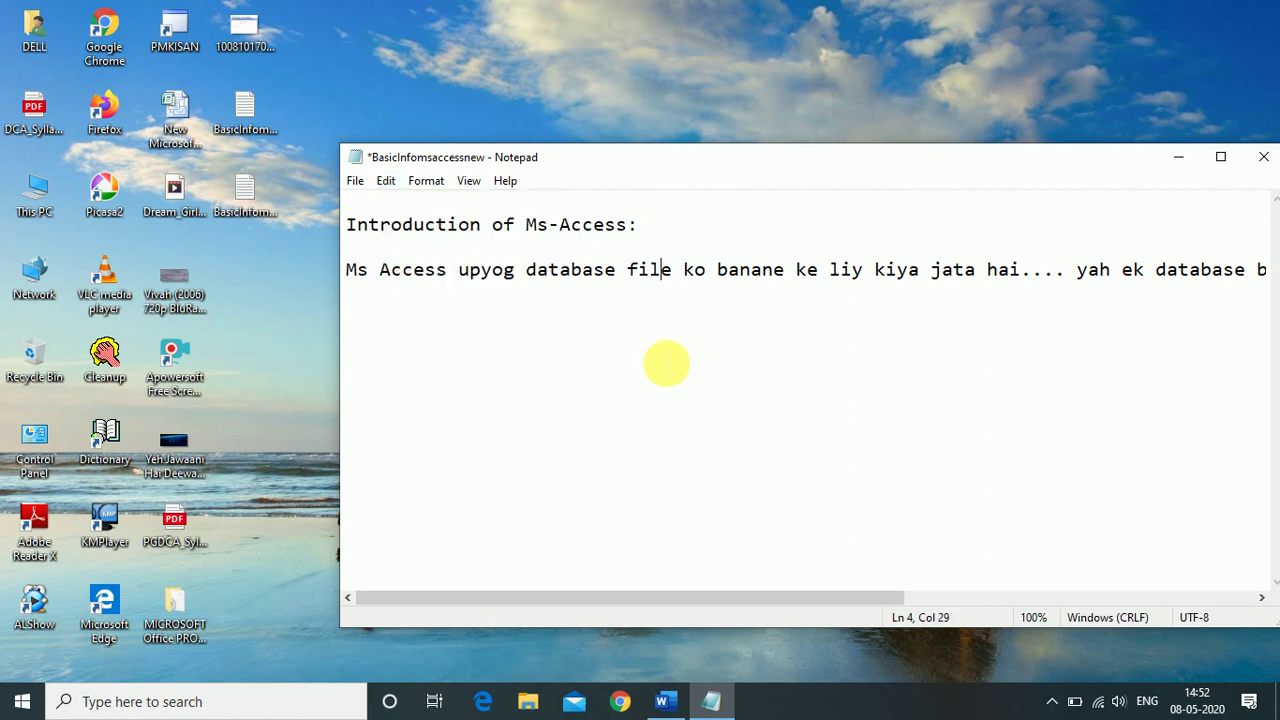
Delete the word "upyog" after "Ms Access", and undo that deletion
{"action": "left_click", "coordinate": [484, 271]}
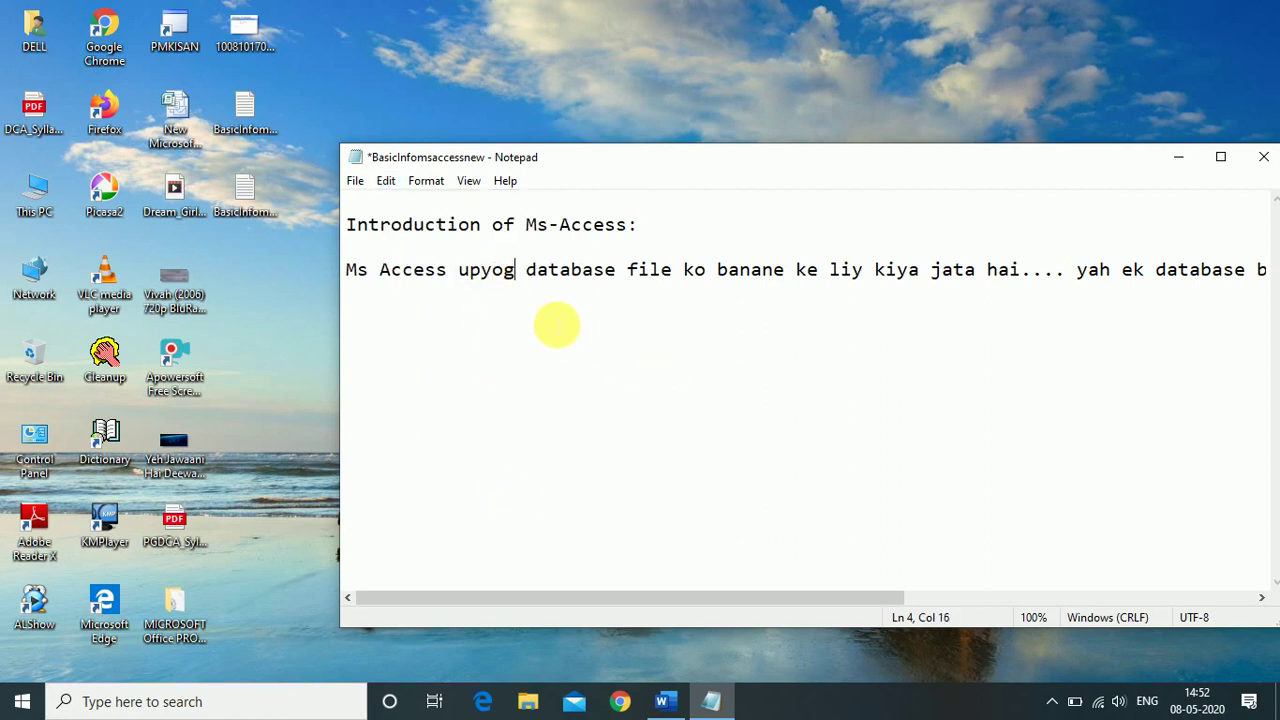
{"action": "key", "text": "BackSpace"}
{"action": "key", "text": "BackSpace"}
{"action": "key", "text": "BackSpace"}
{"action": "key", "text": "BackSpace"}
{"action": "key", "text": "BackSpace"}
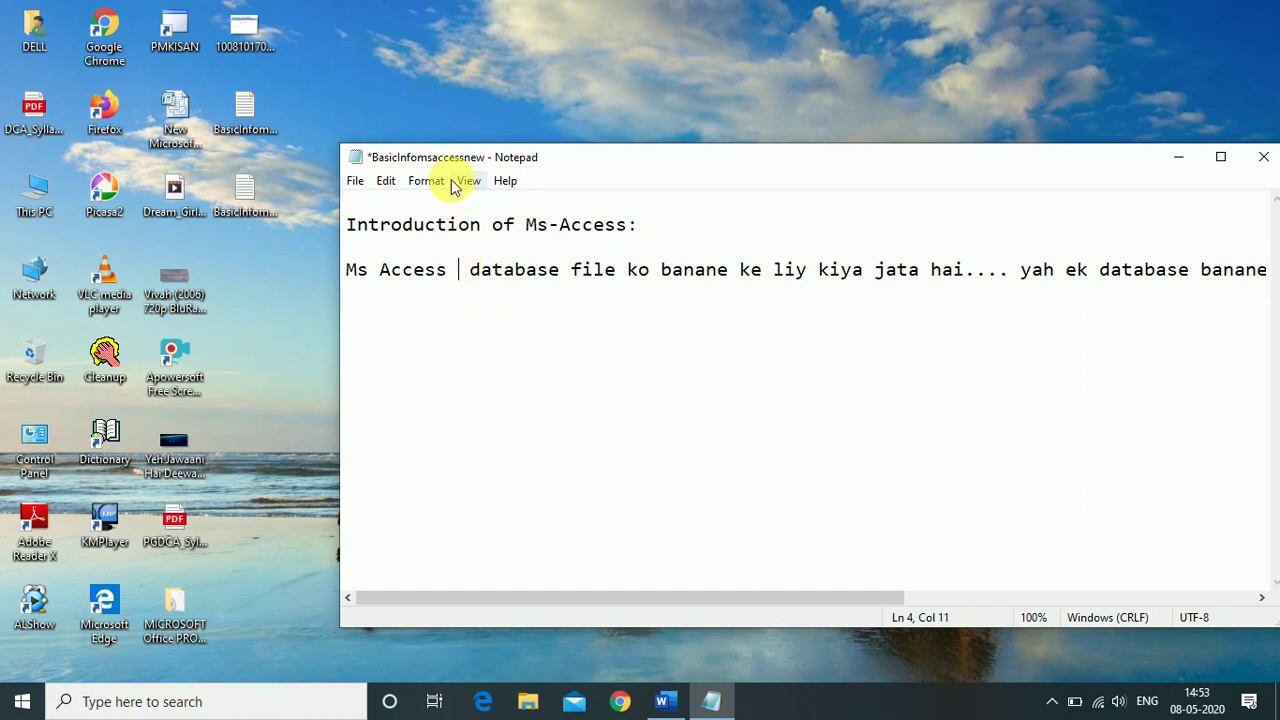
{"action": "left_click", "coordinate": [401, 192]}
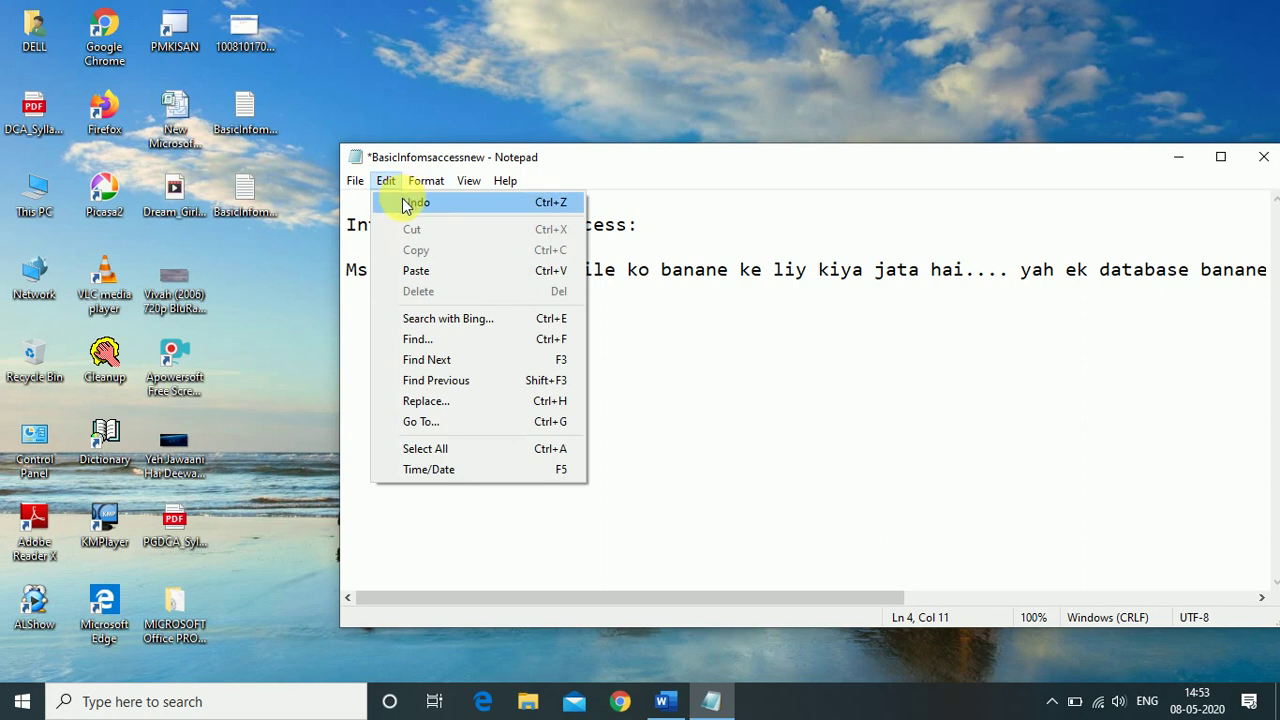
{"action": "left_click", "coordinate": [408, 203]}
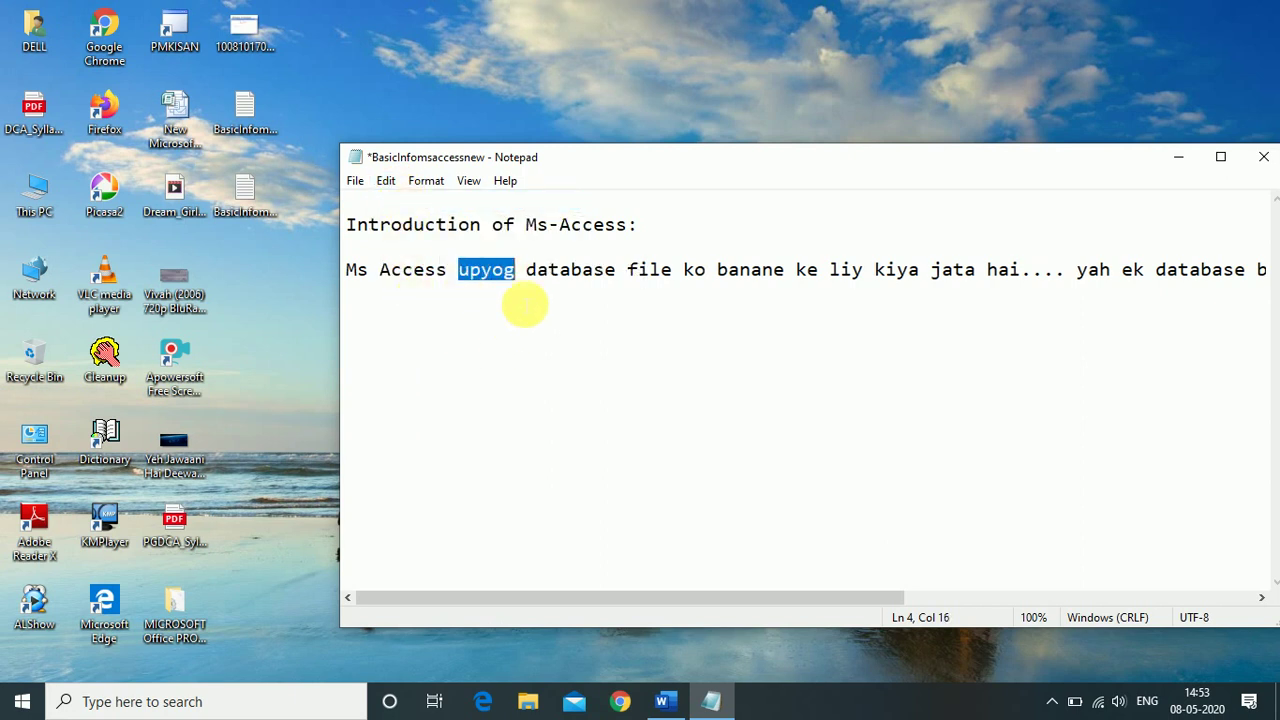
{"action": "left_click", "coordinate": [420, 181]}
{"action": "mouse_move", "coordinate": [385, 185]}
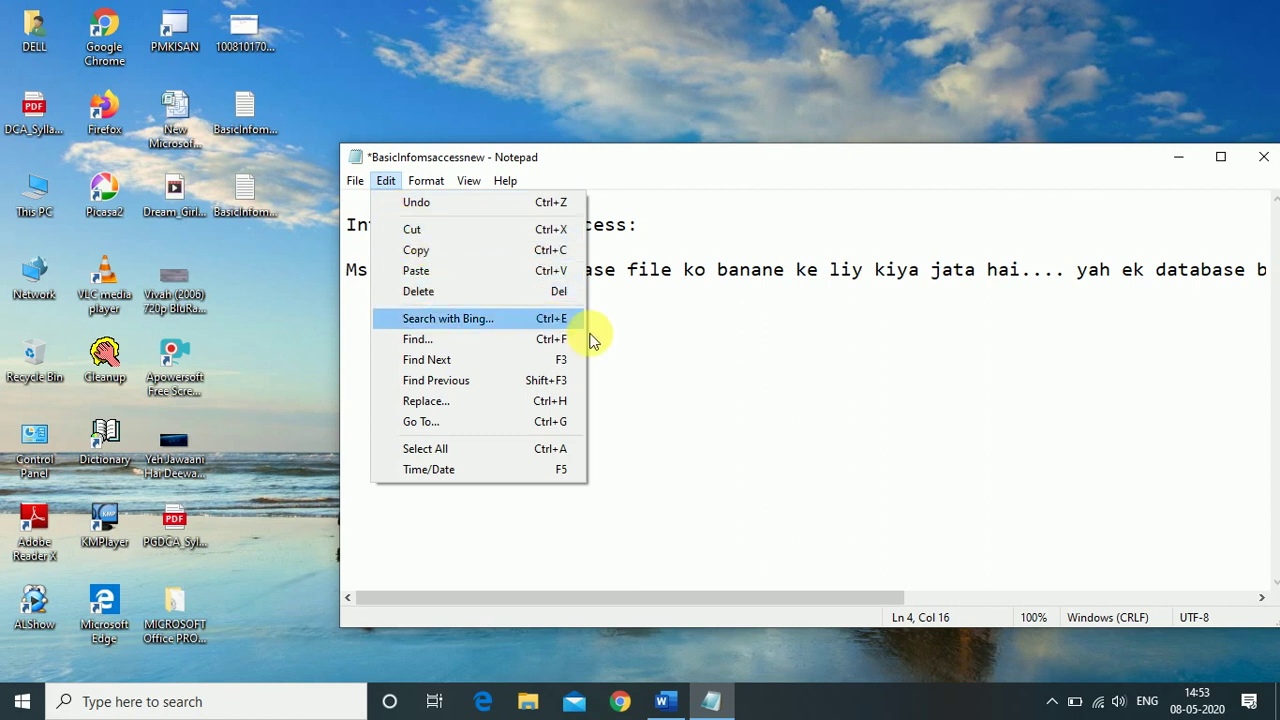
{"action": "left_click", "coordinate": [672, 345]}
Cut the word "database" before "file" and paste it after "kiya jata hai" in the same sentence
{"action": "left_click", "coordinate": [620, 278]}
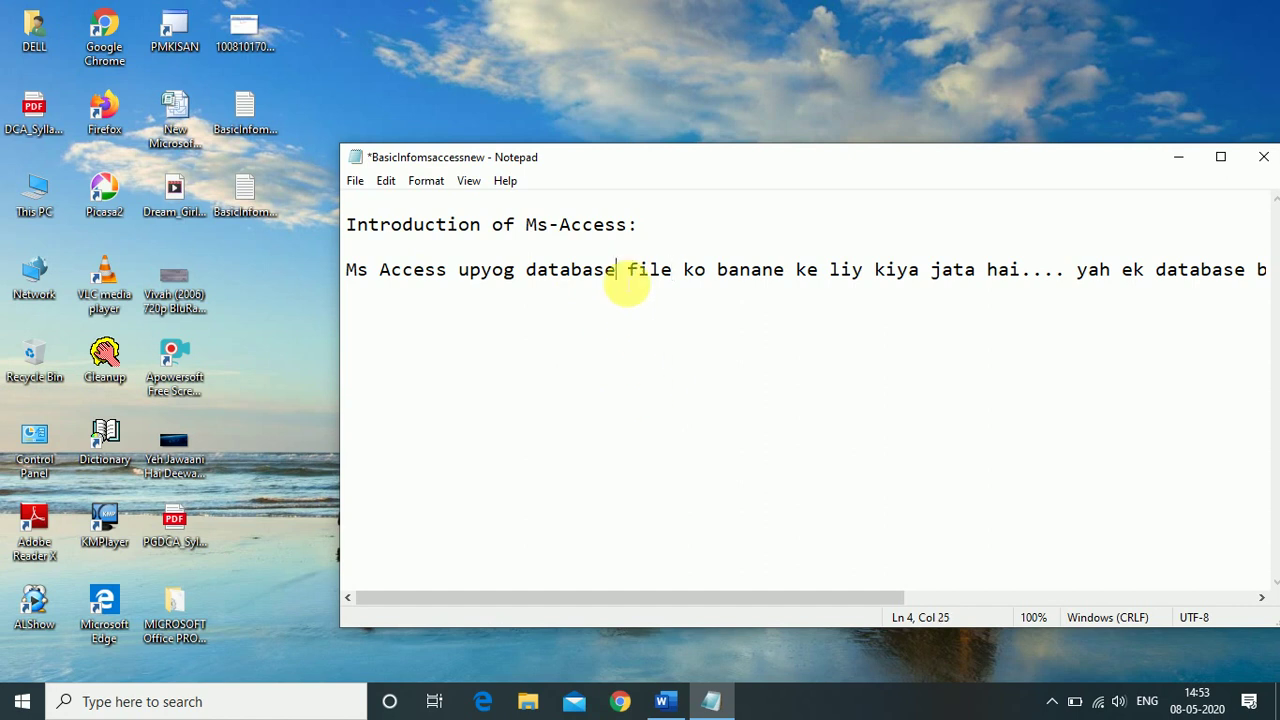
{"action": "left_click_drag", "start_coordinate": [620, 279], "coordinate": [533, 281]}
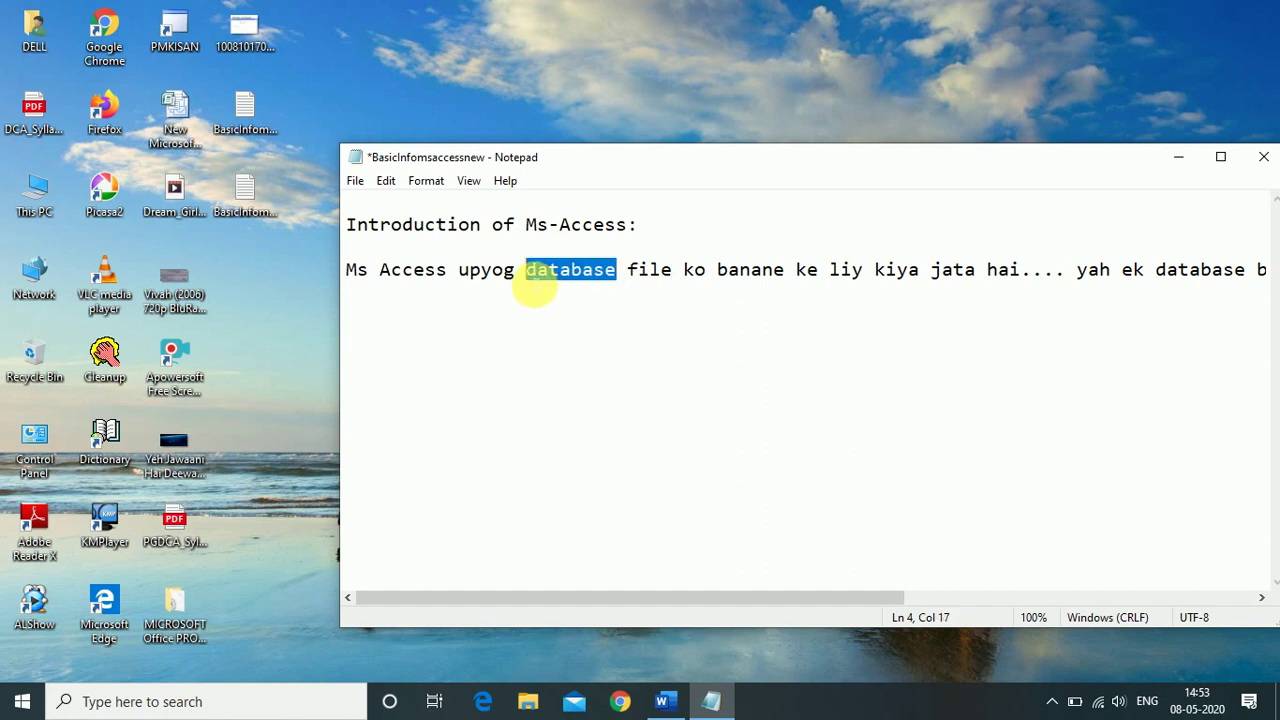
{"action": "left_click", "coordinate": [382, 181]}
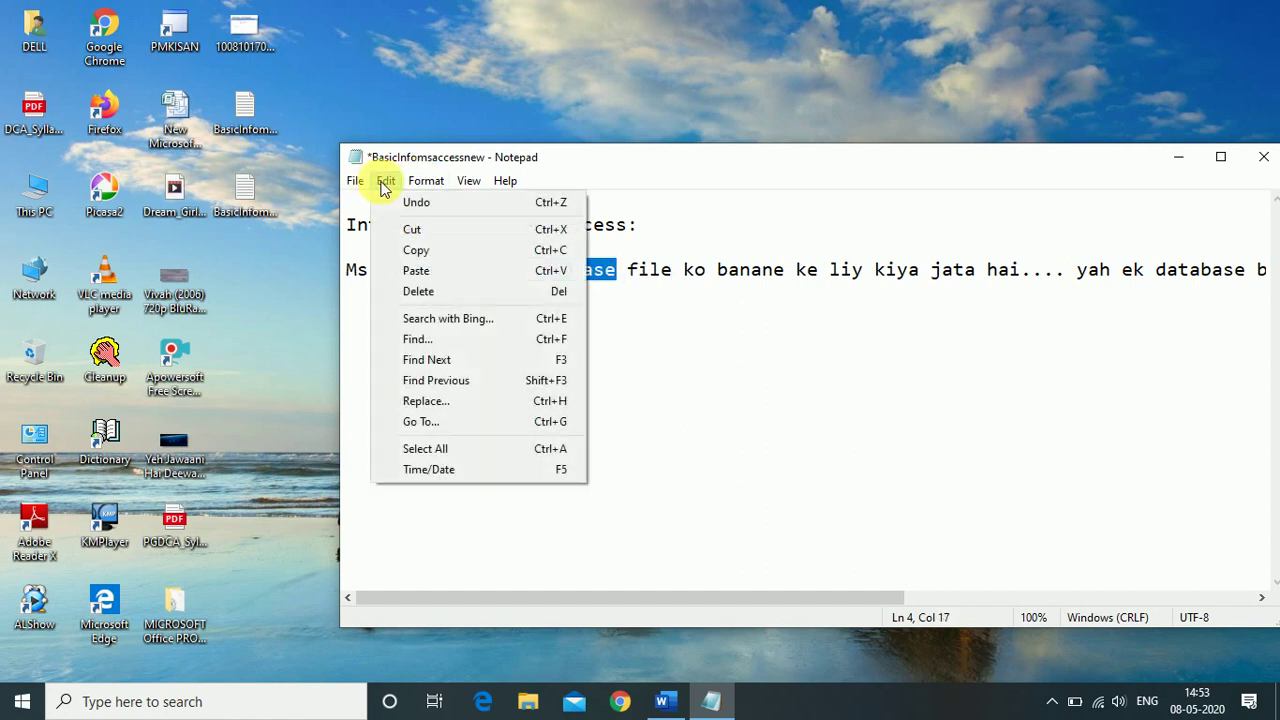
{"action": "left_click", "coordinate": [409, 230]}
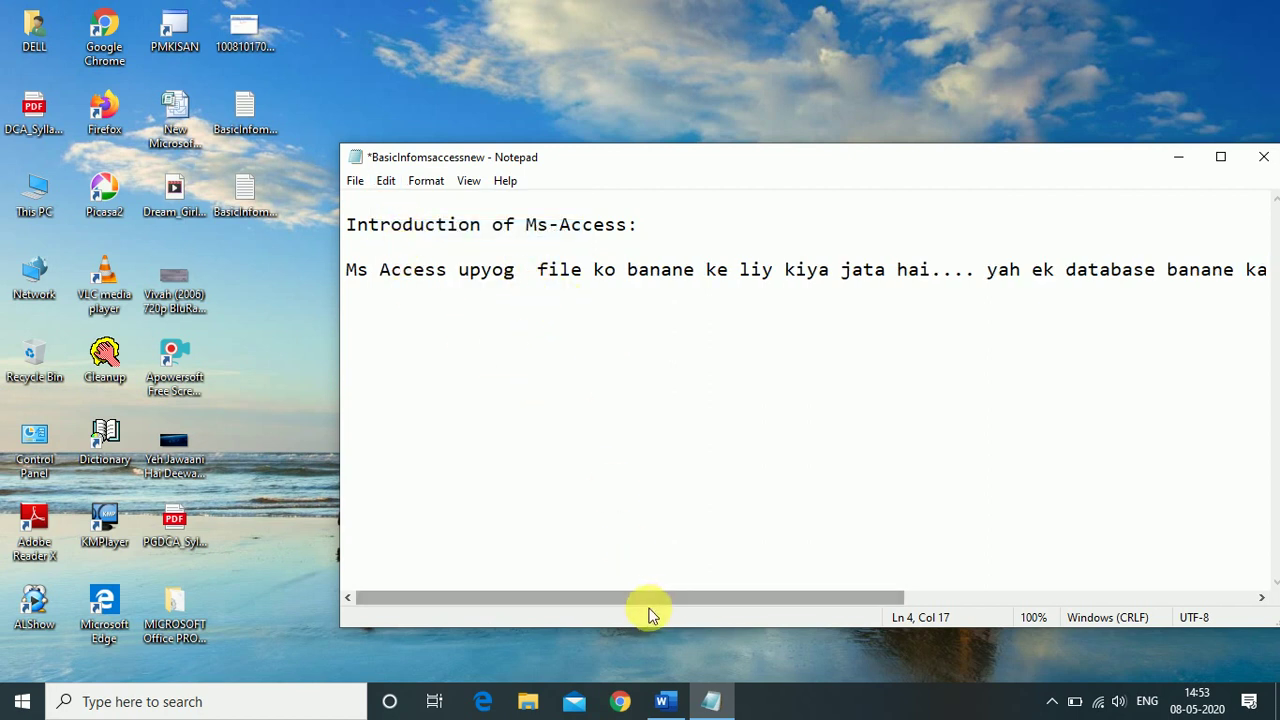
{"action": "left_click_drag", "start_coordinate": [651, 598], "coordinate": [696, 600]}
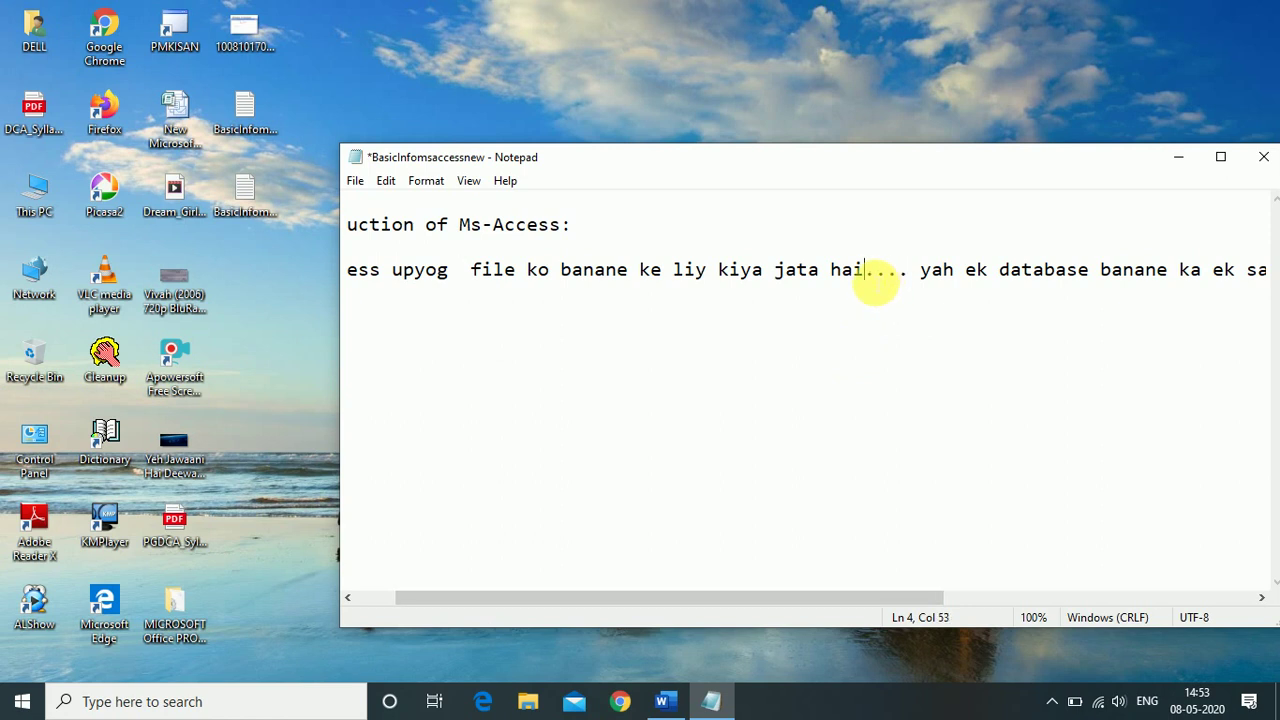
{"action": "left_click", "coordinate": [388, 183]}
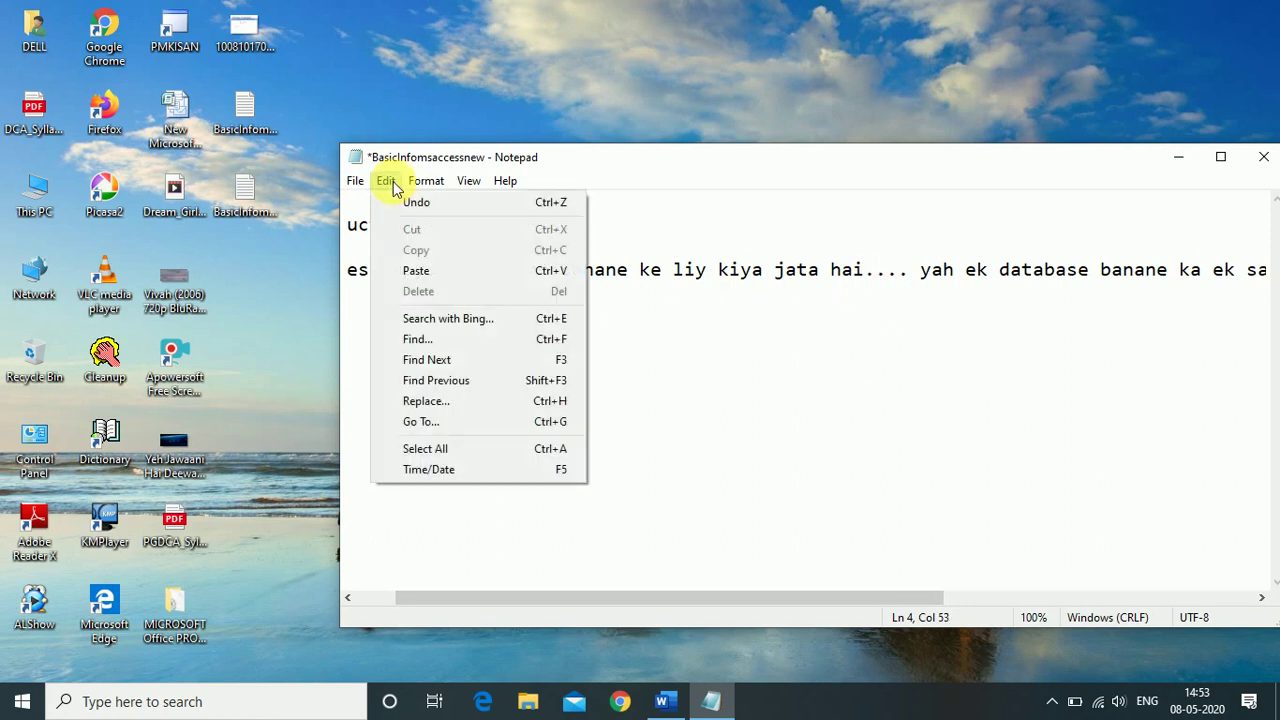
{"action": "left_click", "coordinate": [416, 272]}
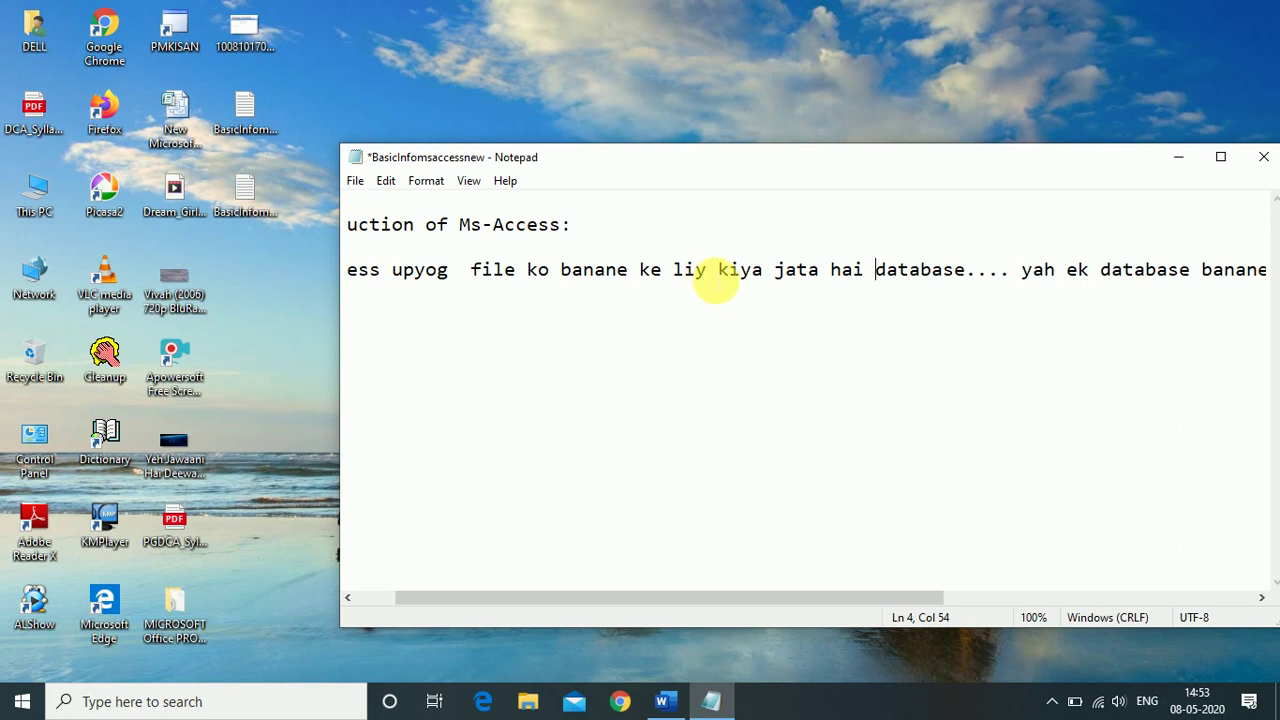
Copy "database..." after "kiya jata hai" and paste the copy before "liy" in the same sentence
{"action": "left_click_drag", "start_coordinate": [707, 272], "coordinate": [472, 292]}
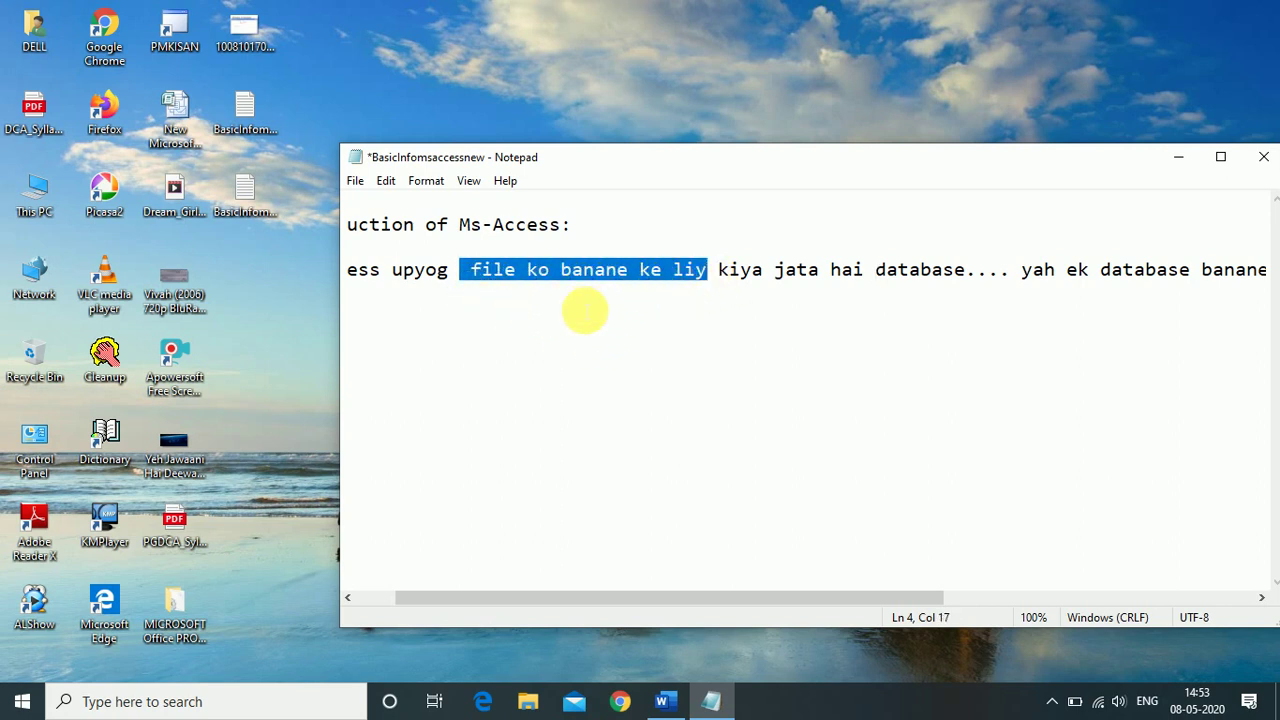
{"action": "left_click_drag", "start_coordinate": [878, 272], "coordinate": [1006, 294]}
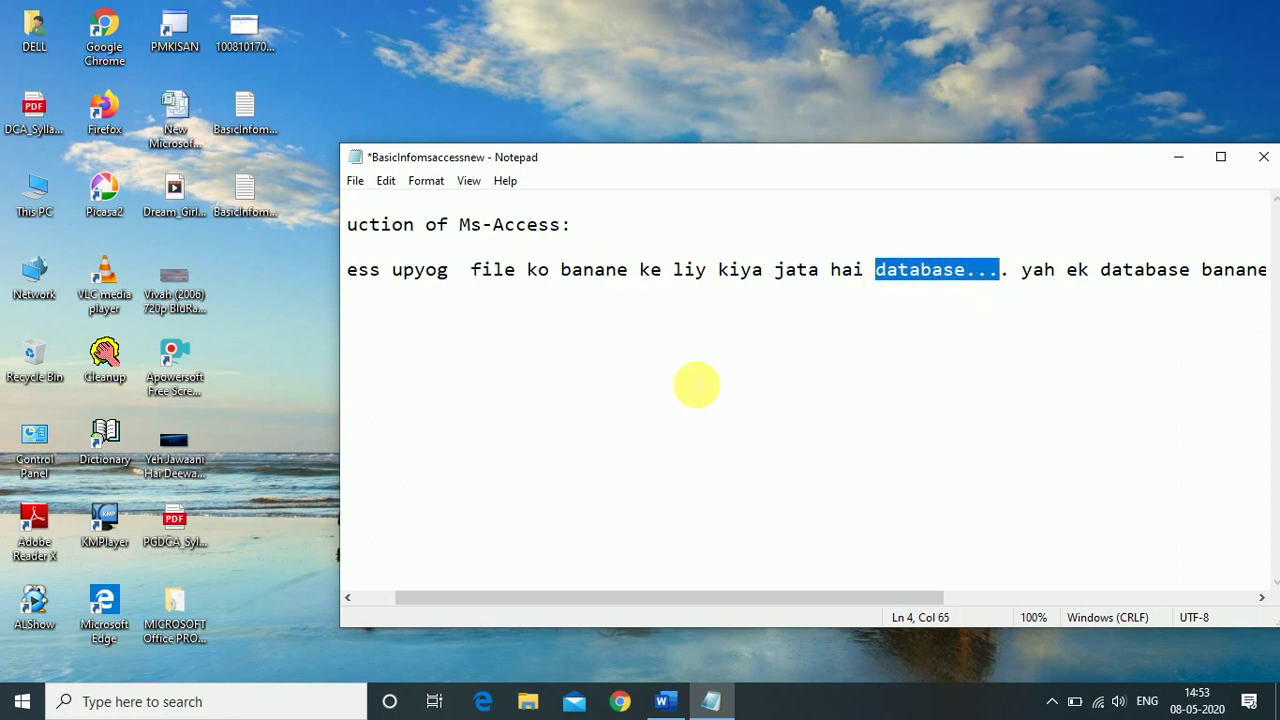
{"action": "left_click", "coordinate": [386, 181]}
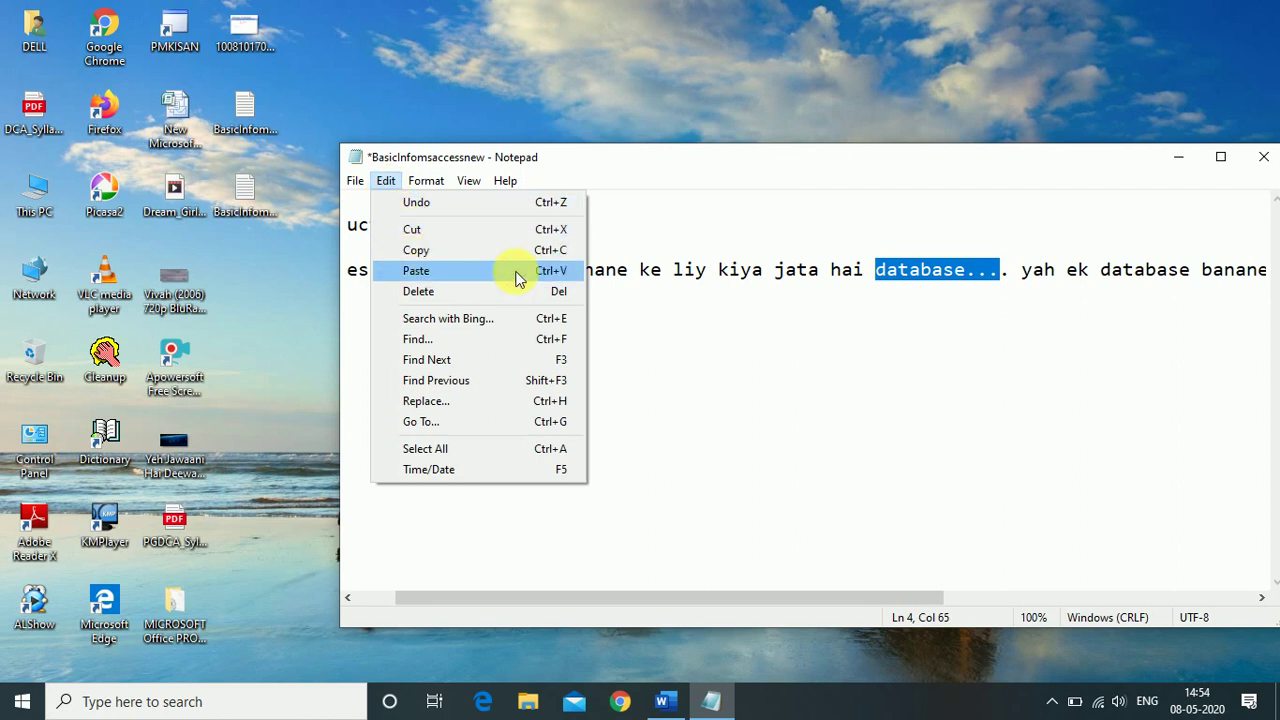
{"action": "left_click", "coordinate": [457, 249]}
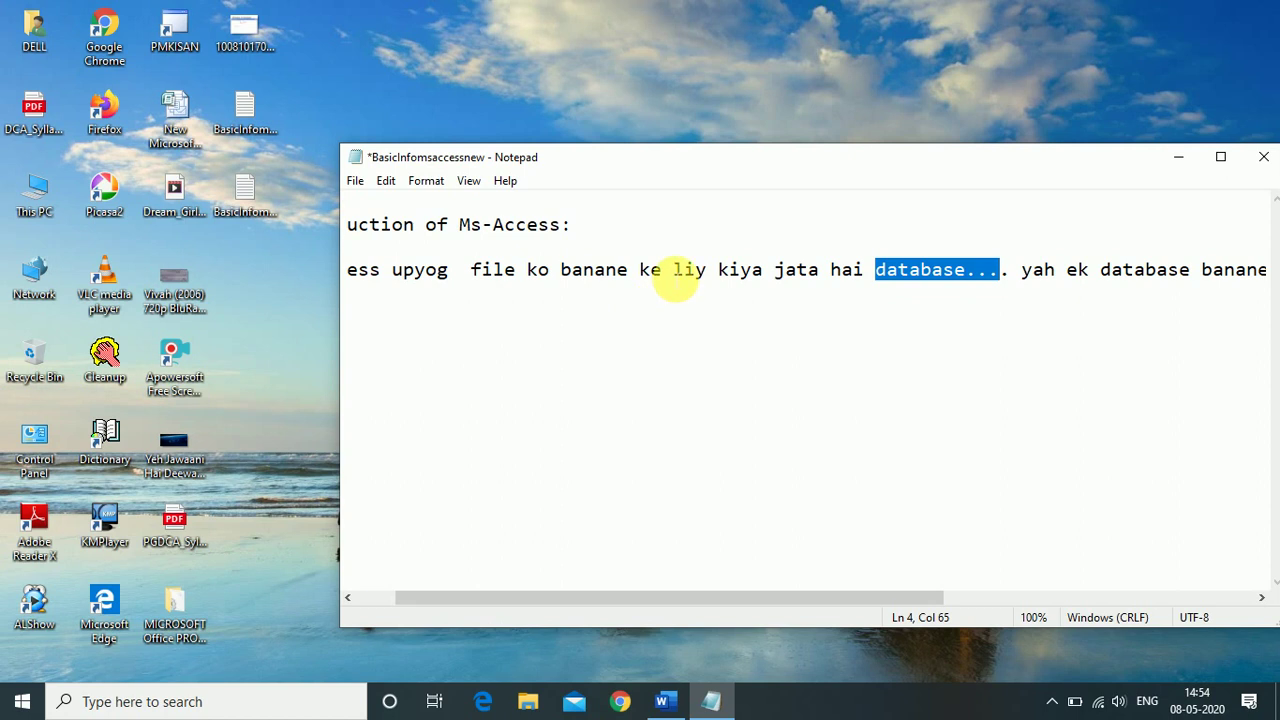
{"action": "left_click", "coordinate": [674, 270]}
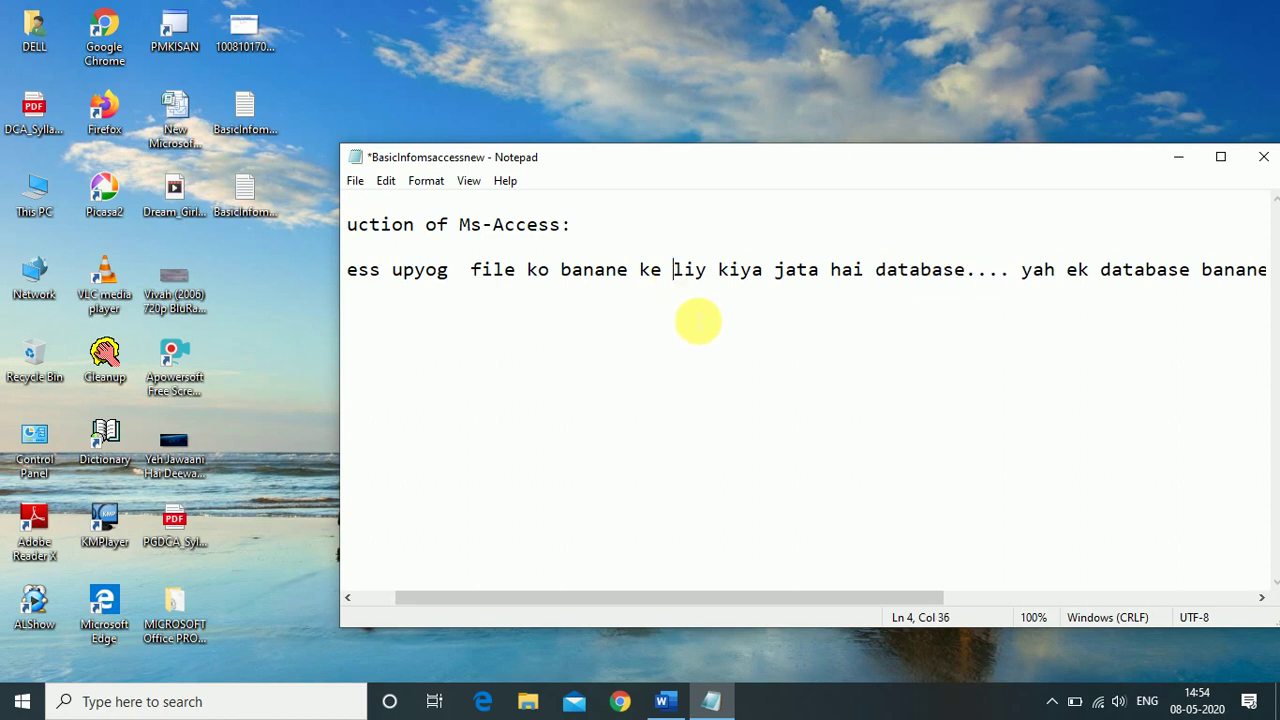
{"action": "left_click", "coordinate": [389, 183]}
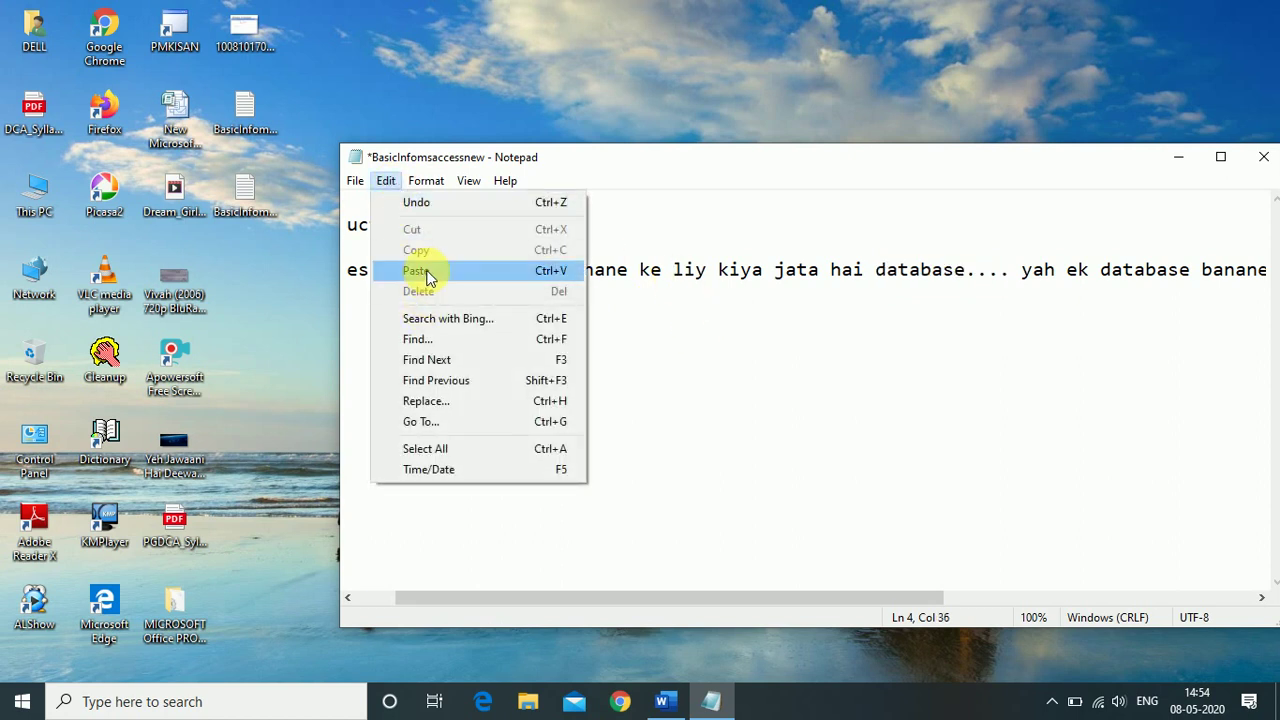
{"action": "left_click", "coordinate": [553, 279]}
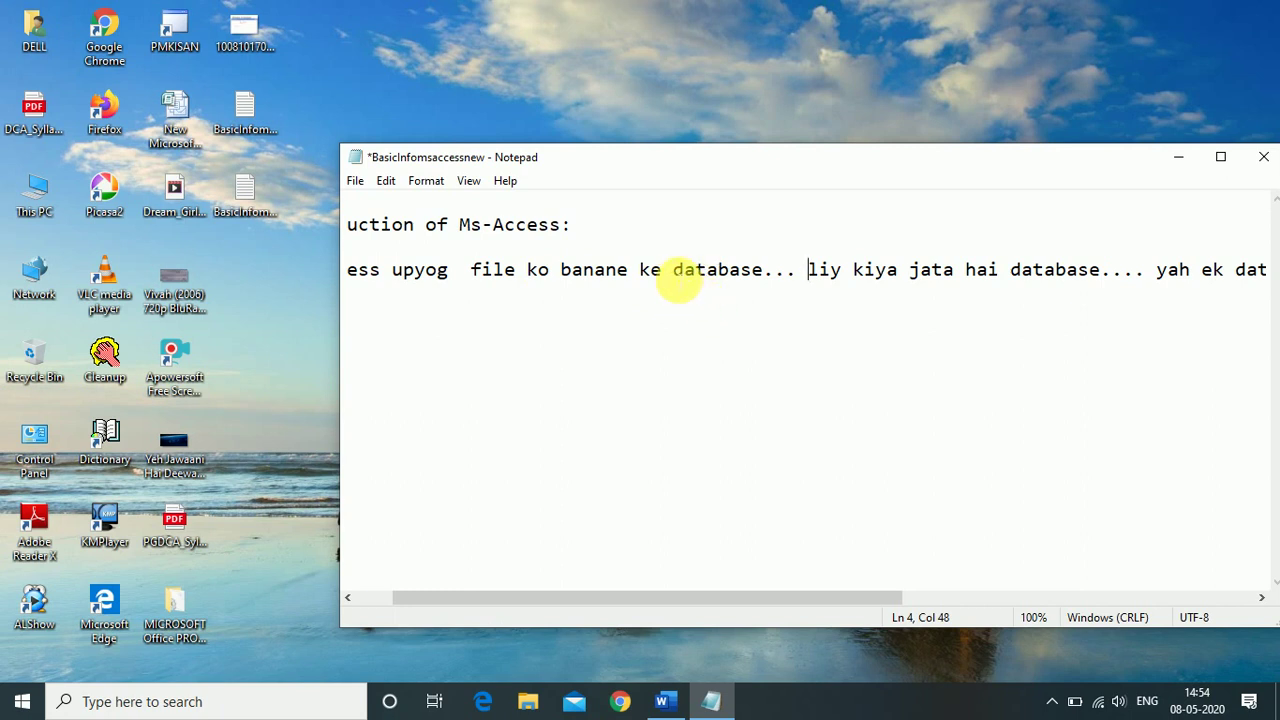
Compare the pasted "database..." with its original, and delete the copy before "liy"
{"action": "left_click_drag", "start_coordinate": [678, 283], "coordinate": [800, 286]}
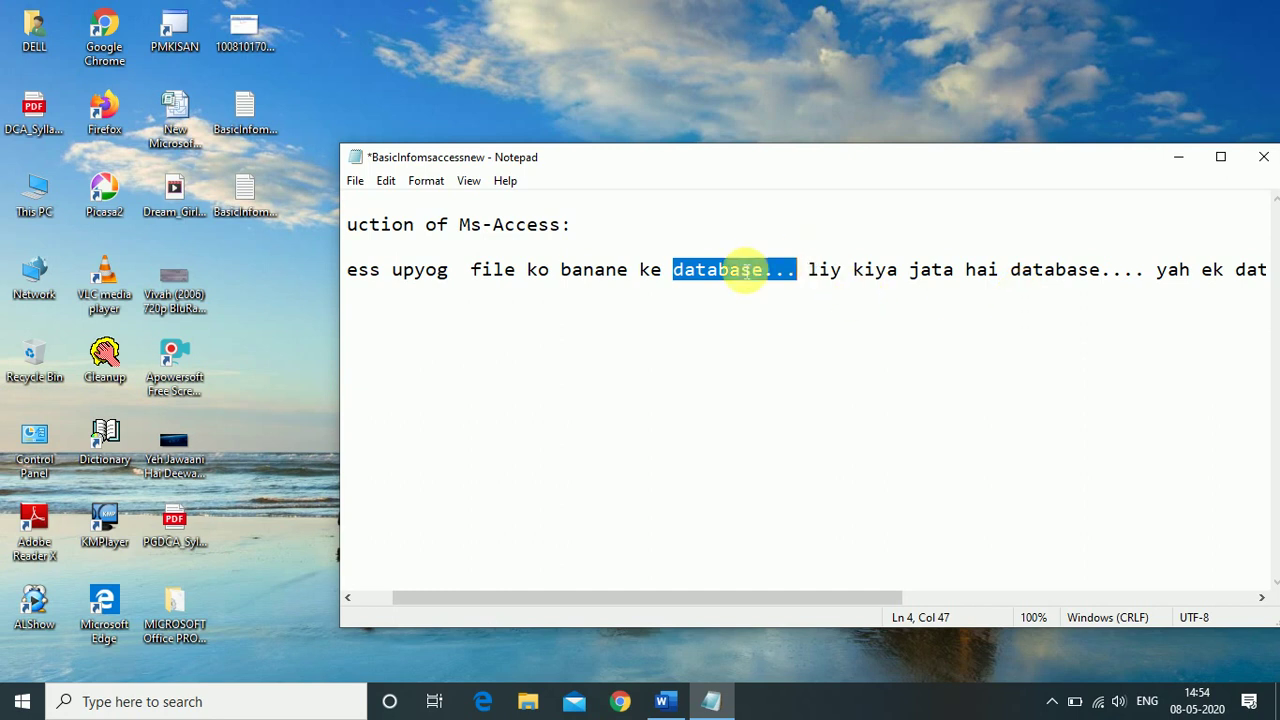
{"action": "left_click_drag", "start_coordinate": [1012, 275], "coordinate": [1146, 294]}
{"action": "left_click_drag", "start_coordinate": [801, 288], "coordinate": [684, 288]}
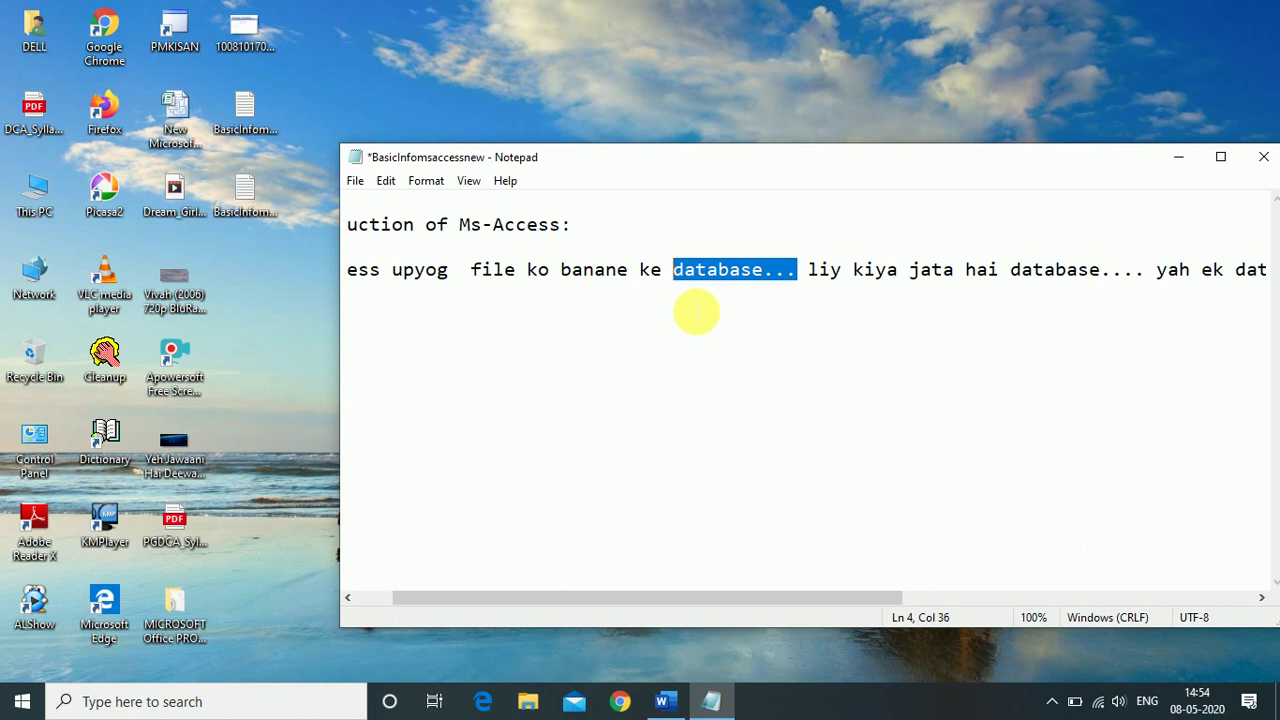
{"action": "left_click", "coordinate": [386, 180]}
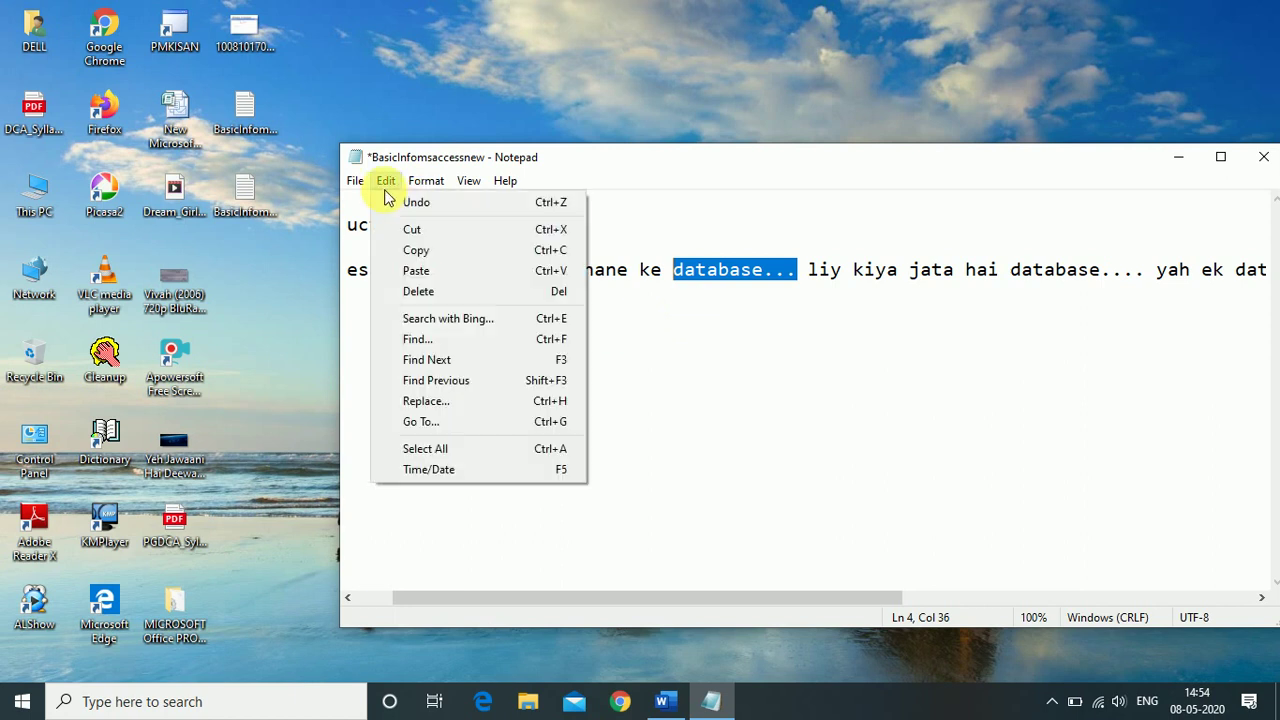
{"action": "left_click", "coordinate": [459, 291]}
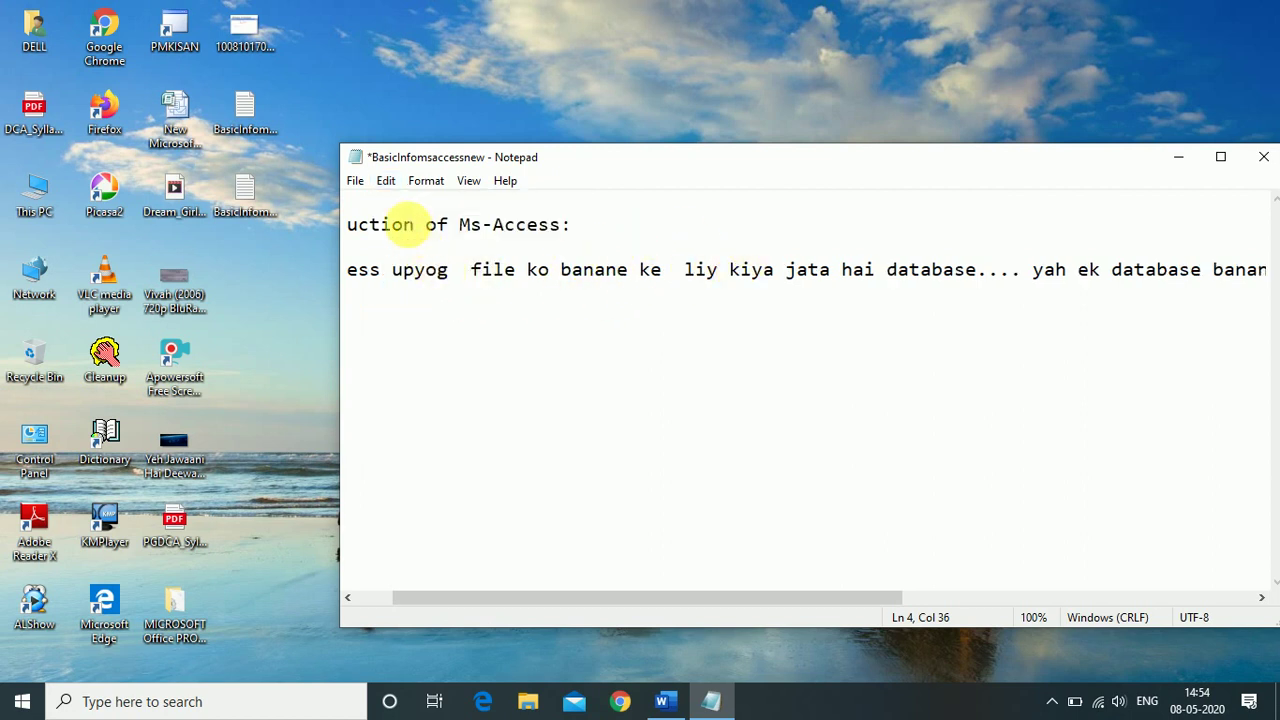
Search for "file" downward from the insertion point, with Match case and Wrap around off
{"action": "left_click", "coordinate": [385, 181]}
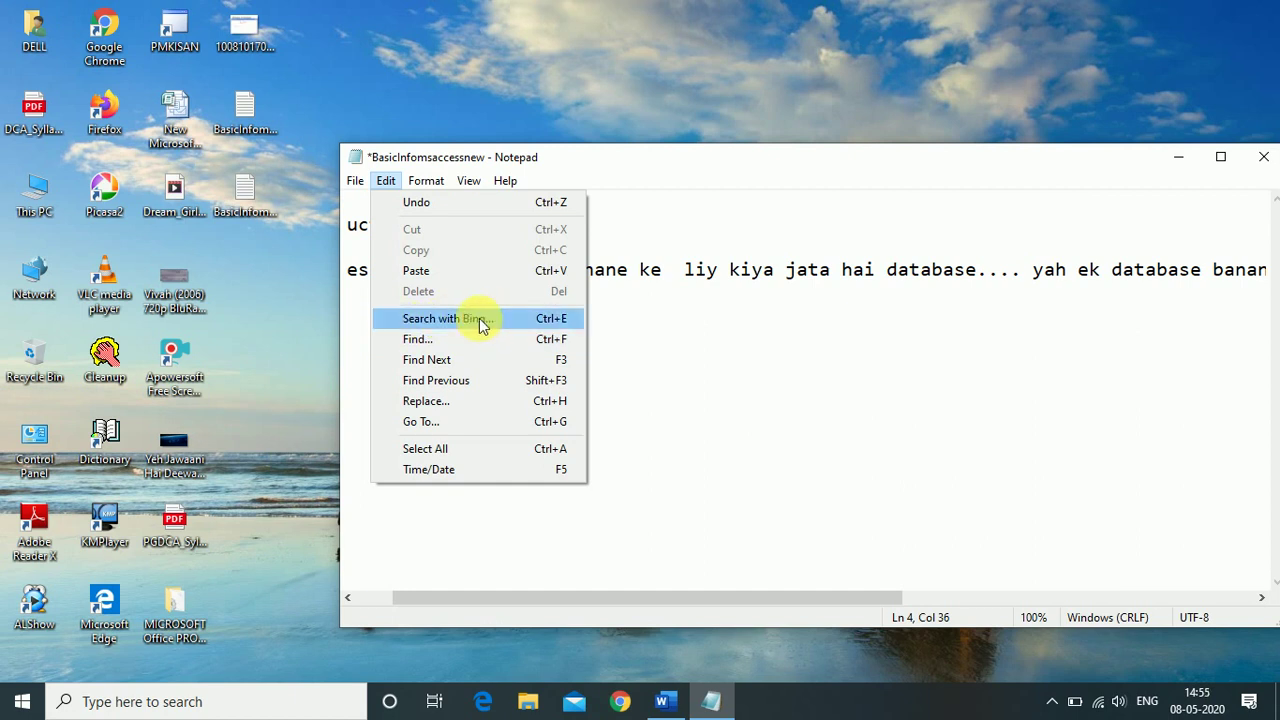
{"action": "left_click", "coordinate": [415, 344]}
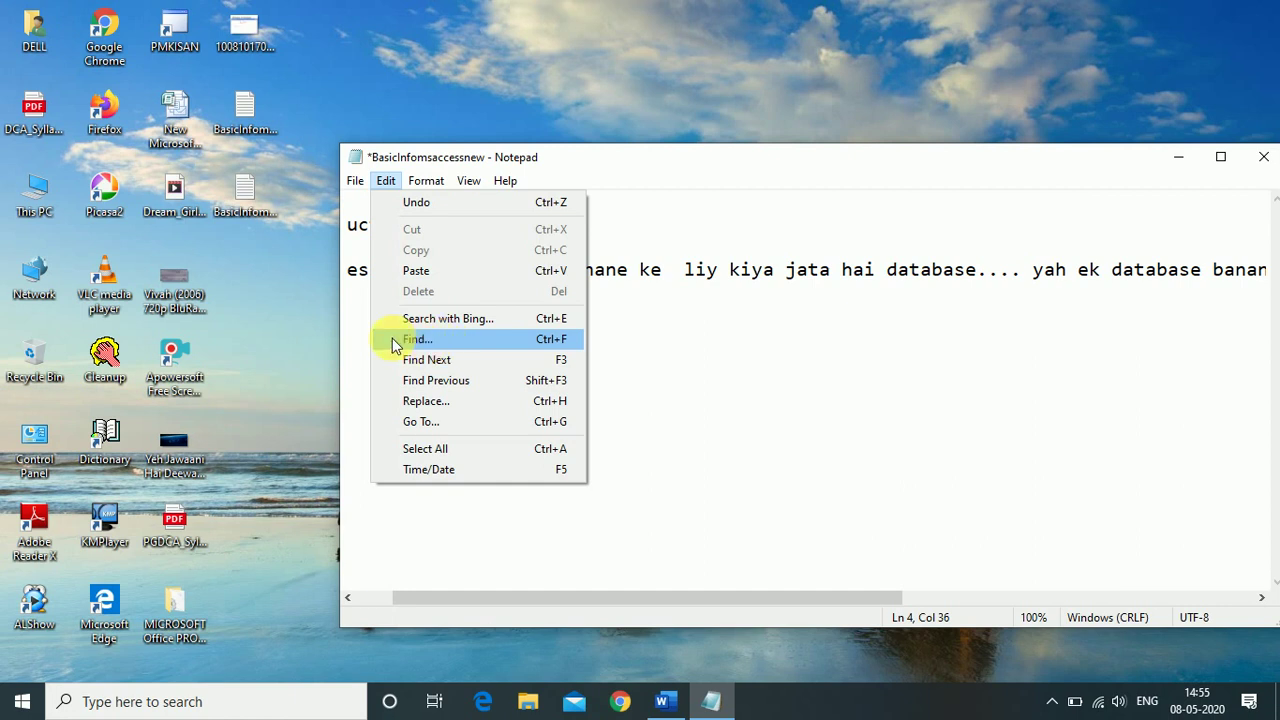
{"action": "left_click", "coordinate": [409, 341]}
{"action": "left_click_drag", "start_coordinate": [578, 328], "coordinate": [827, 314]}
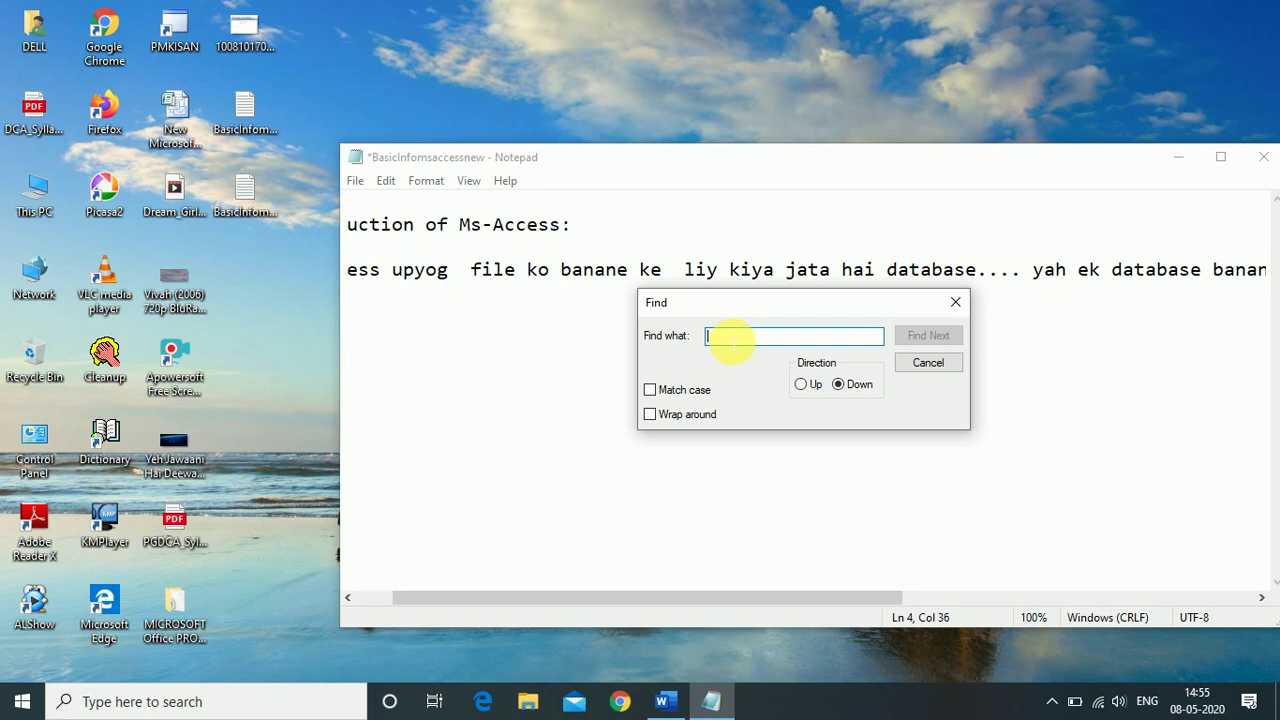
{"action": "type", "text": "file"}
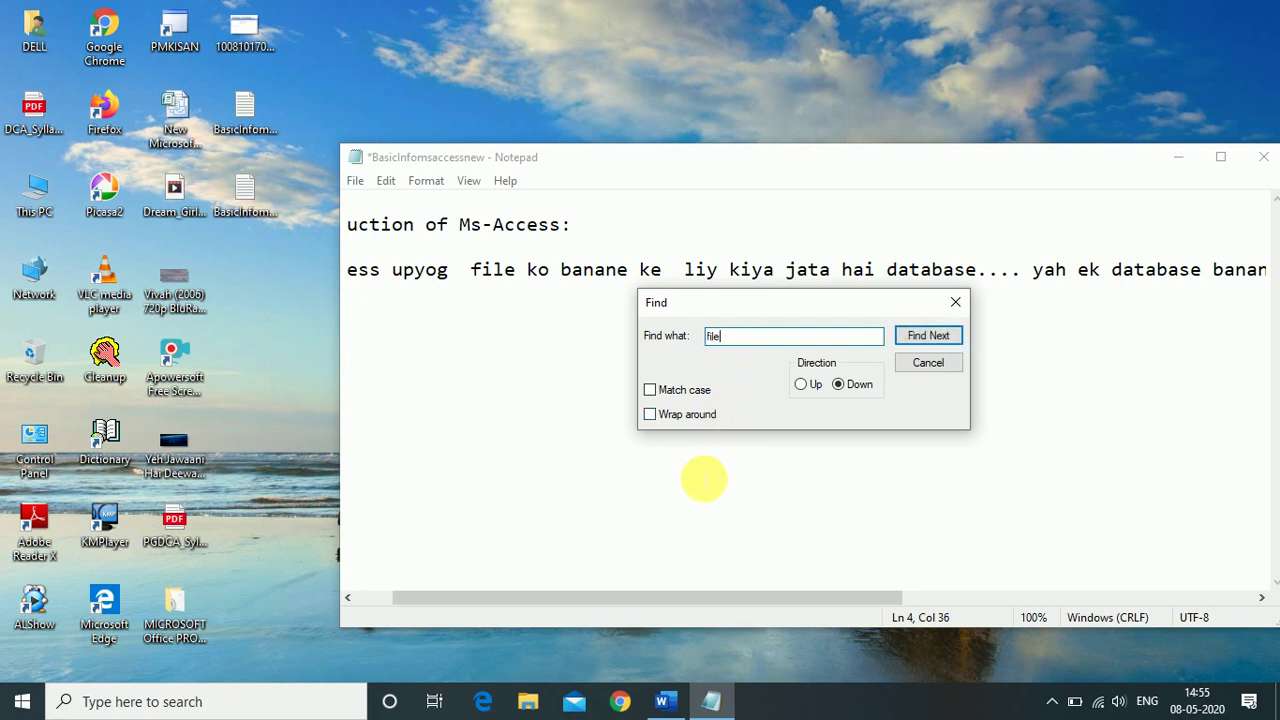
{"action": "left_click", "coordinate": [922, 341]}
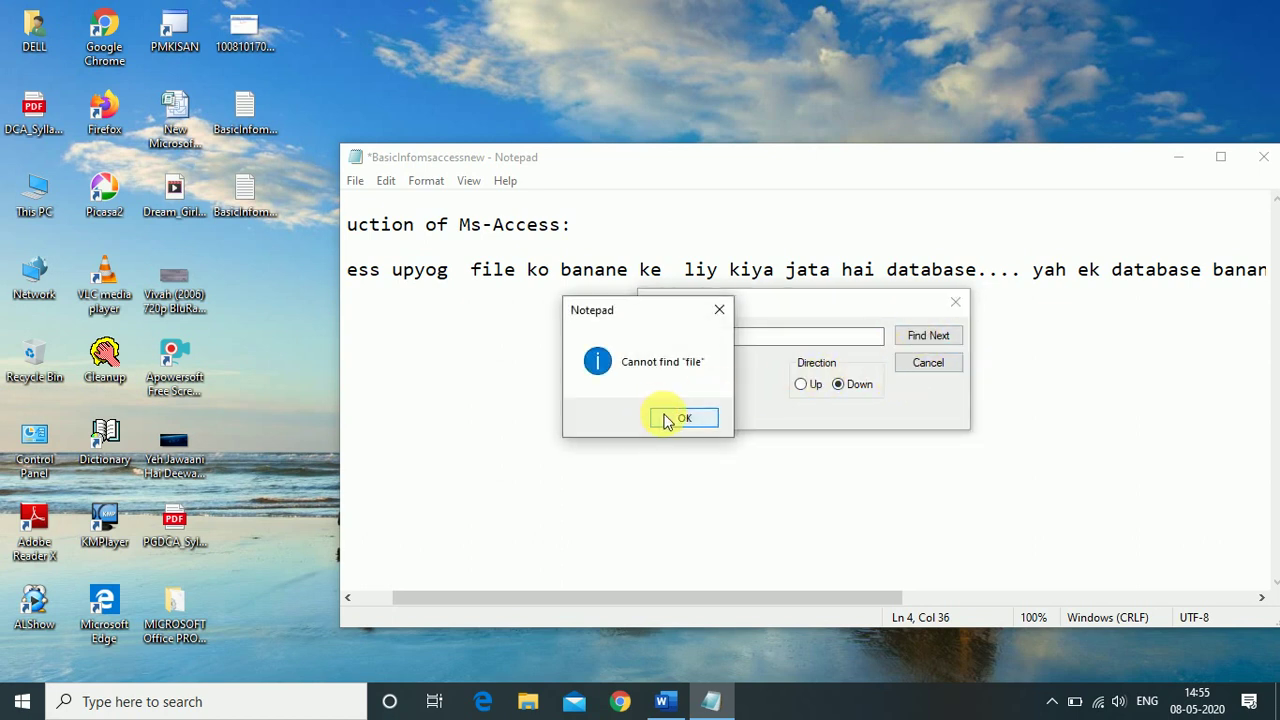
{"action": "left_click", "coordinate": [681, 419]}
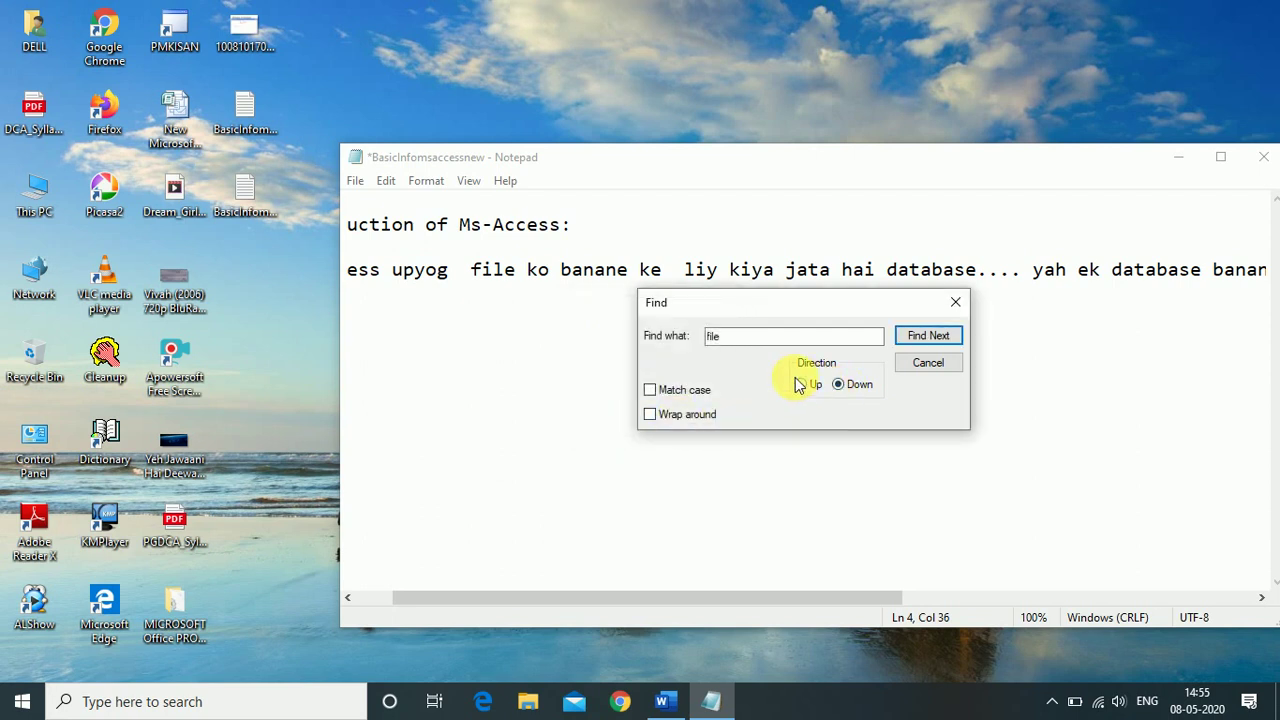
Search upward from the insertion point for "file" with Match case off
{"action": "left_click", "coordinate": [810, 390]}
{"action": "left_click", "coordinate": [918, 340]}
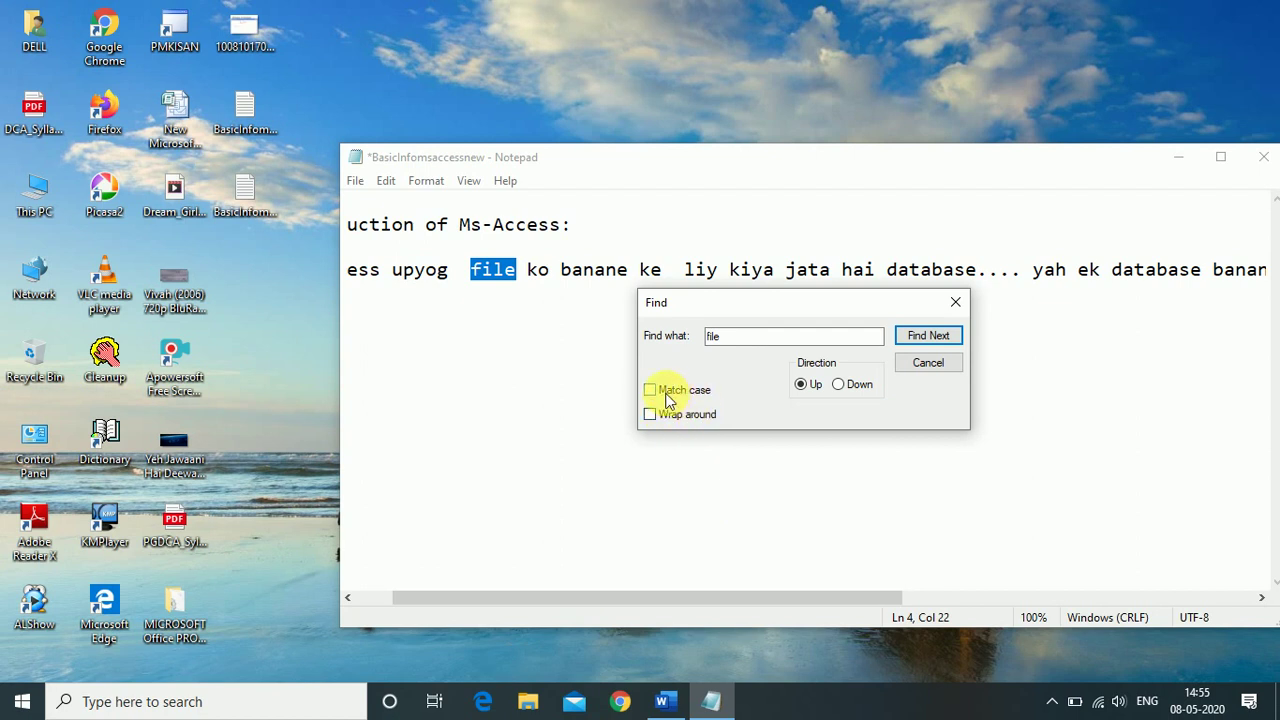
{"action": "left_click", "coordinate": [736, 340]}
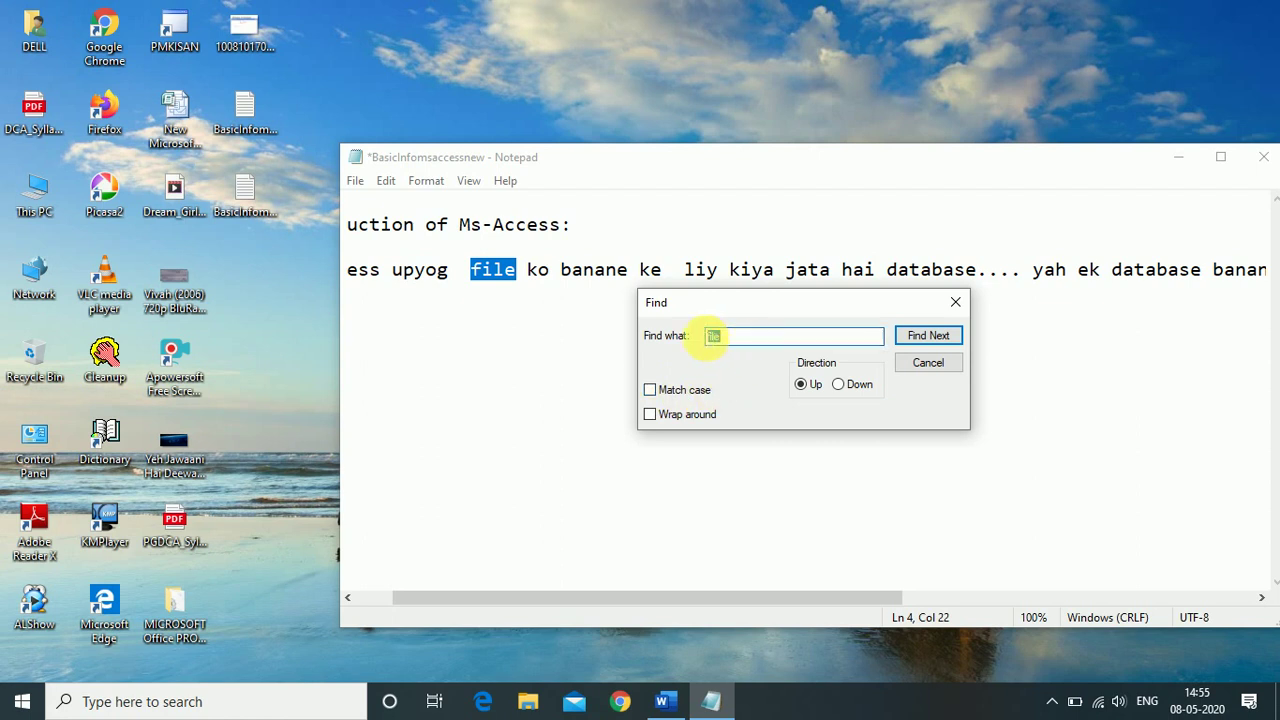
{"action": "double_click", "coordinate": [709, 336]}
{"action": "left_click", "coordinate": [740, 343]}
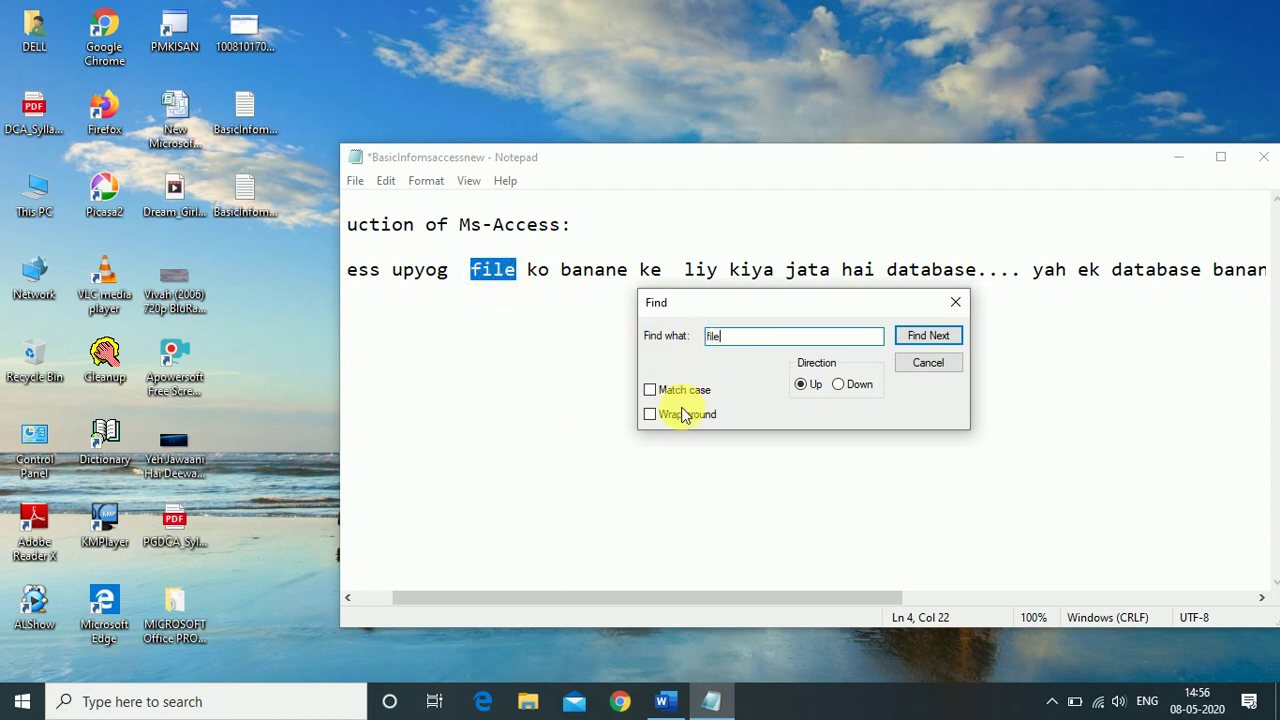
Search upward for "FILE" with Match case on, and repeat the search from inside the word "ko"
{"action": "left_click", "coordinate": [652, 389]}
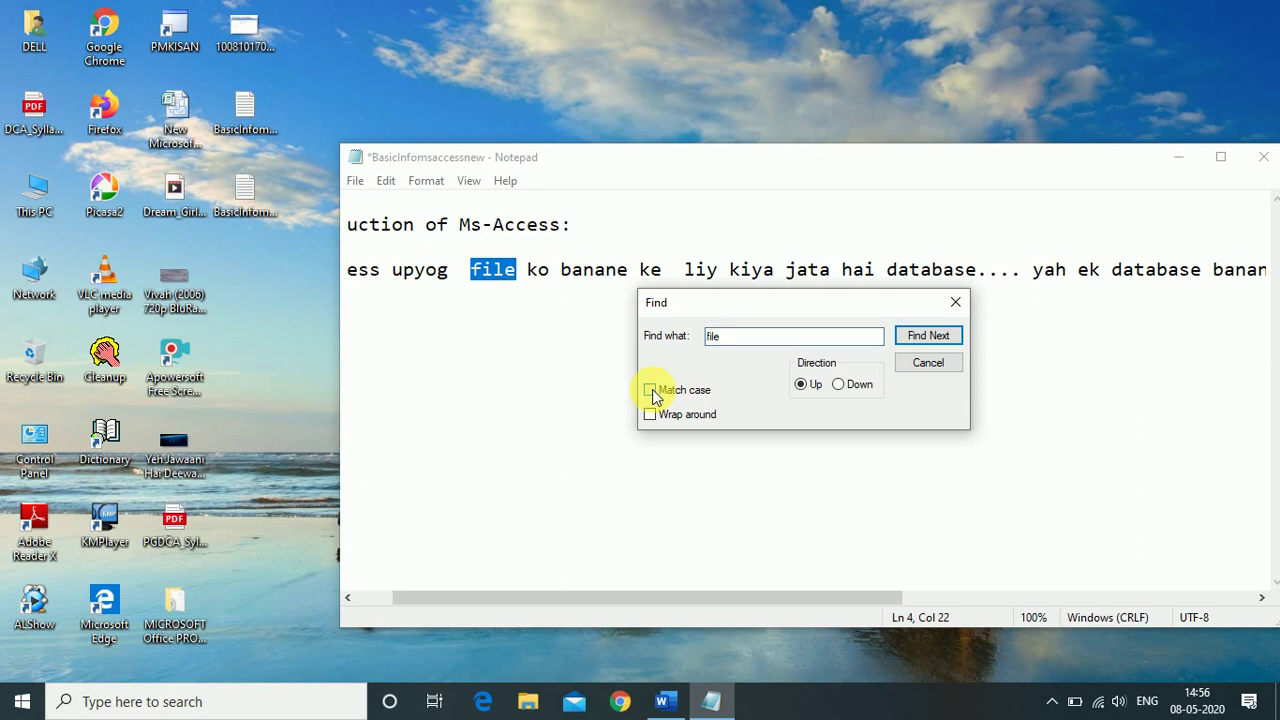
{"action": "double_click", "coordinate": [712, 336]}
{"action": "type", "text": "Fi"}
{"action": "left_click", "coordinate": [923, 343]}
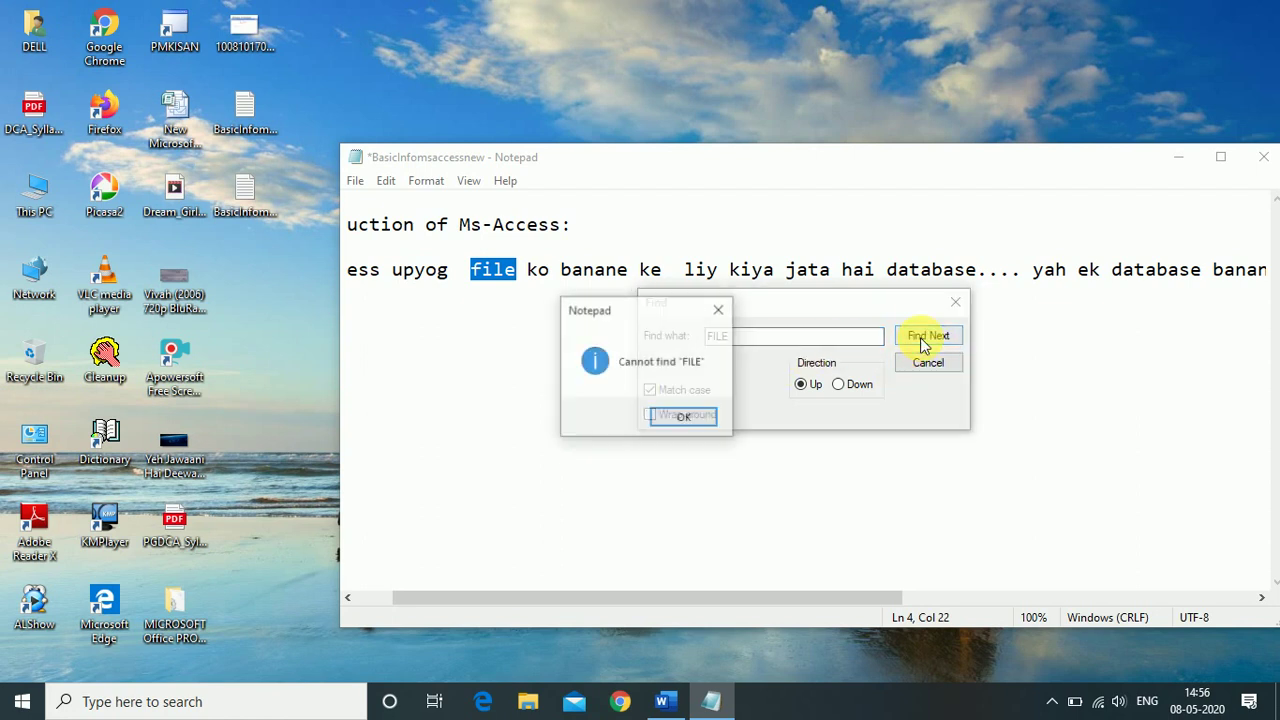
{"action": "left_click", "coordinate": [688, 417]}
{"action": "left_click", "coordinate": [541, 278]}
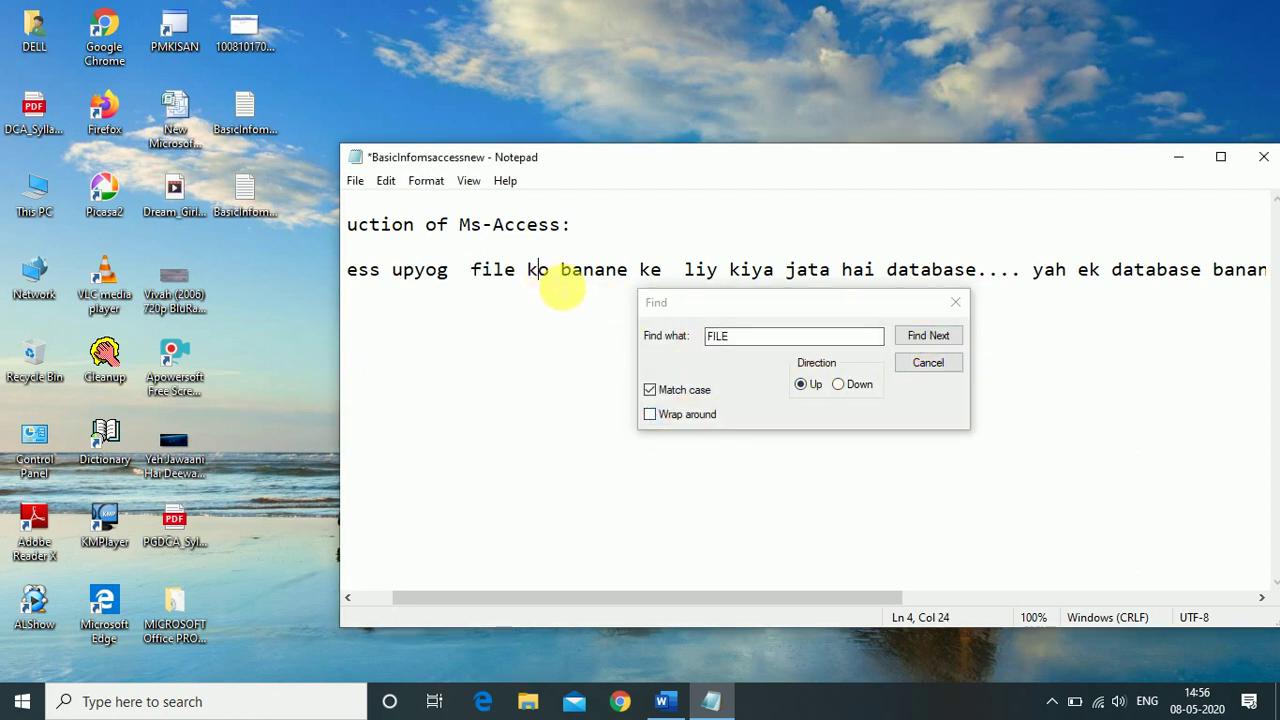
{"action": "left_click", "coordinate": [857, 337]}
{"action": "left_click", "coordinate": [928, 335]}
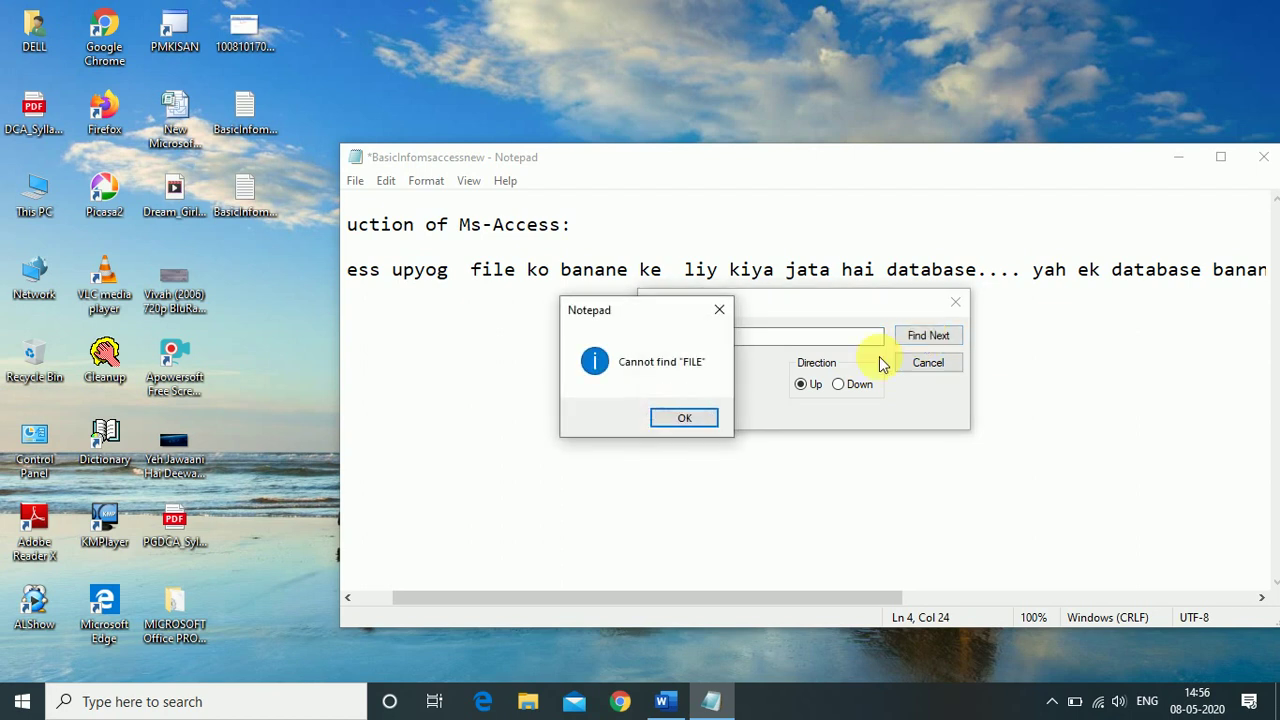
{"action": "left_click", "coordinate": [686, 417]}
Repeat the case-sensitive search for "FILE" in the other direction, checking downward from the insertion point
{"action": "left_click", "coordinate": [853, 389]}
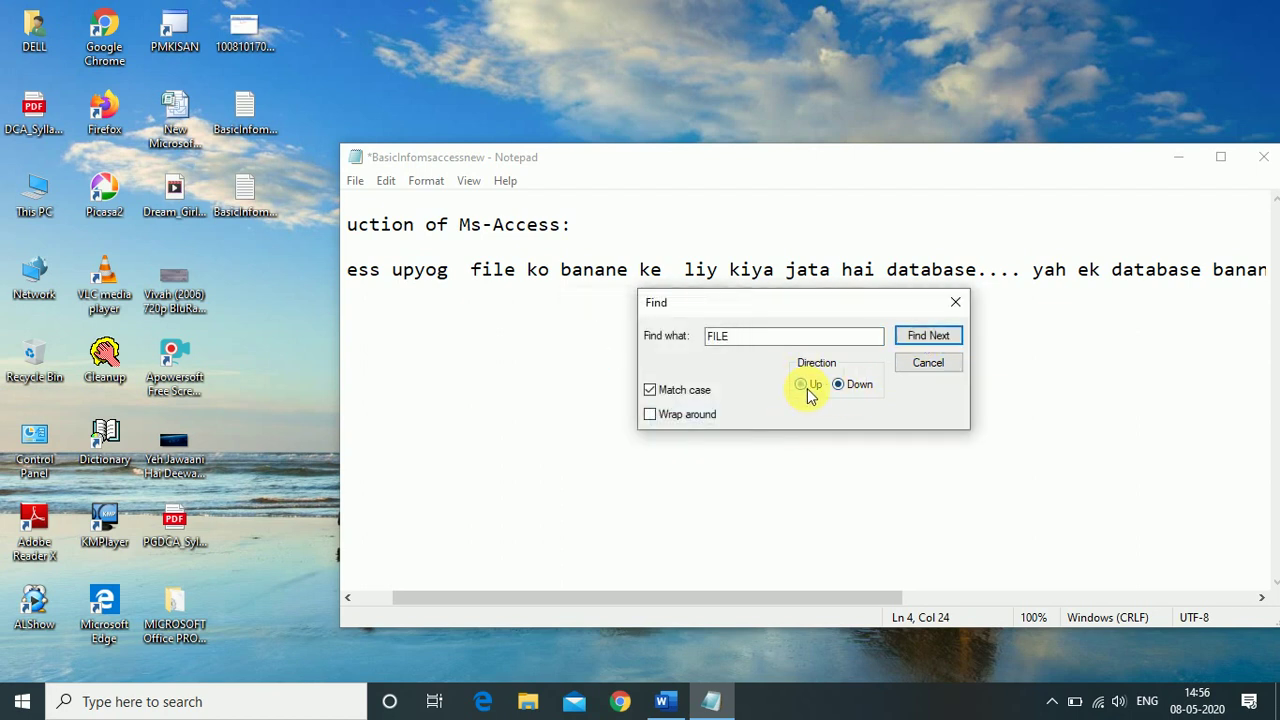
{"action": "left_click", "coordinate": [935, 340]}
{"action": "left_click", "coordinate": [694, 423]}
{"action": "left_click", "coordinate": [850, 391]}
{"action": "left_click", "coordinate": [920, 337]}
{"action": "left_click", "coordinate": [705, 420]}
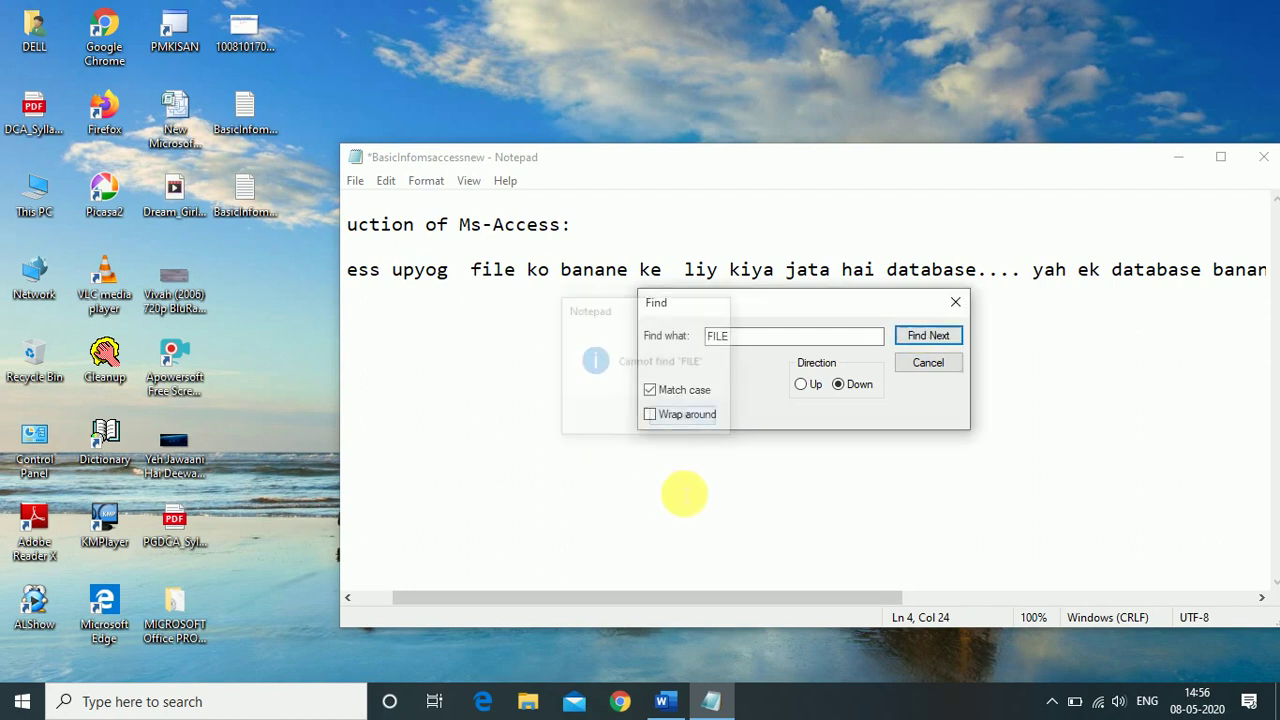
Review the "FILE" search text and the Match case option, and close the Find dialog
{"action": "left_click", "coordinate": [650, 390]}
{"action": "left_click", "coordinate": [724, 337]}
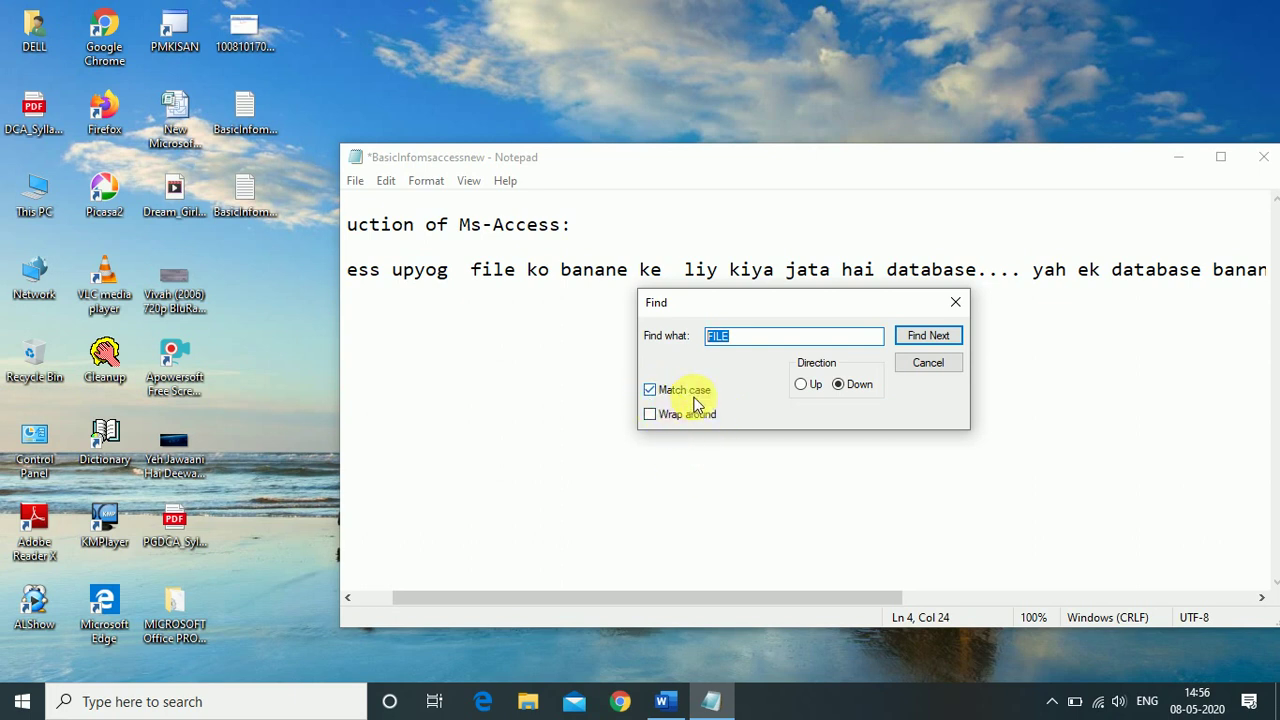
{"action": "left_click", "coordinate": [752, 337]}
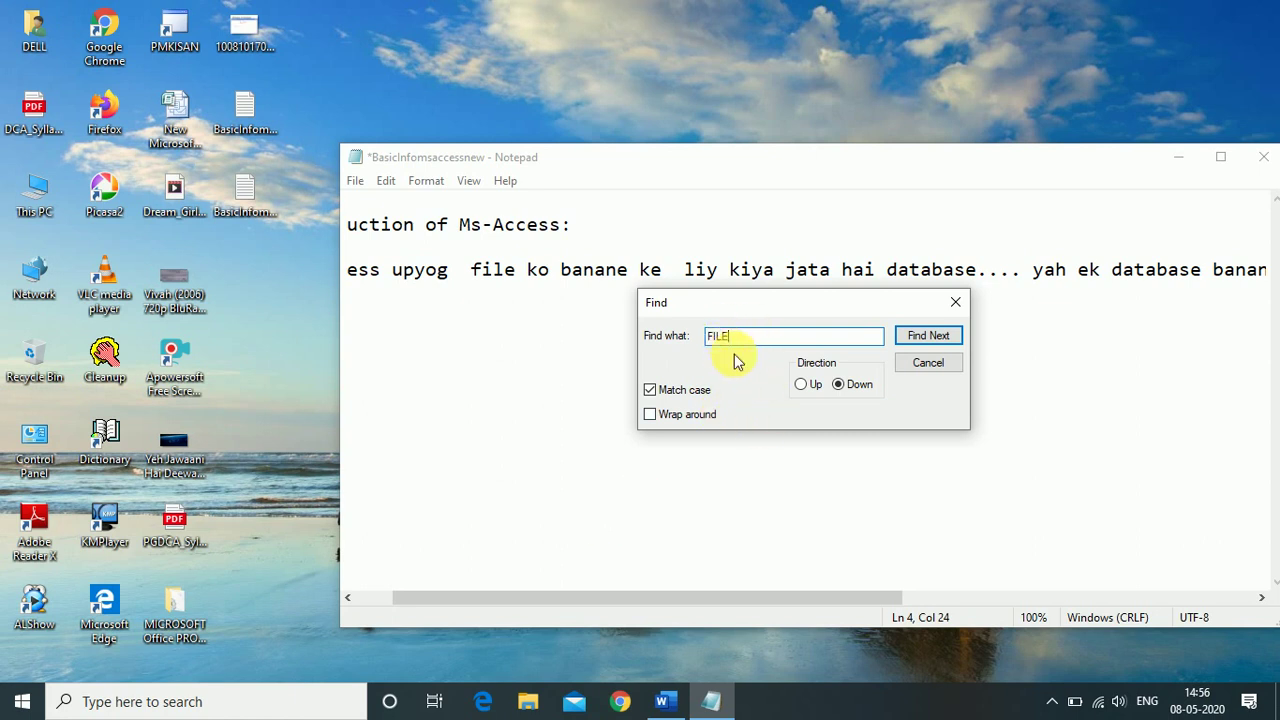
{"action": "left_click_drag", "start_coordinate": [777, 307], "coordinate": [729, 306]}
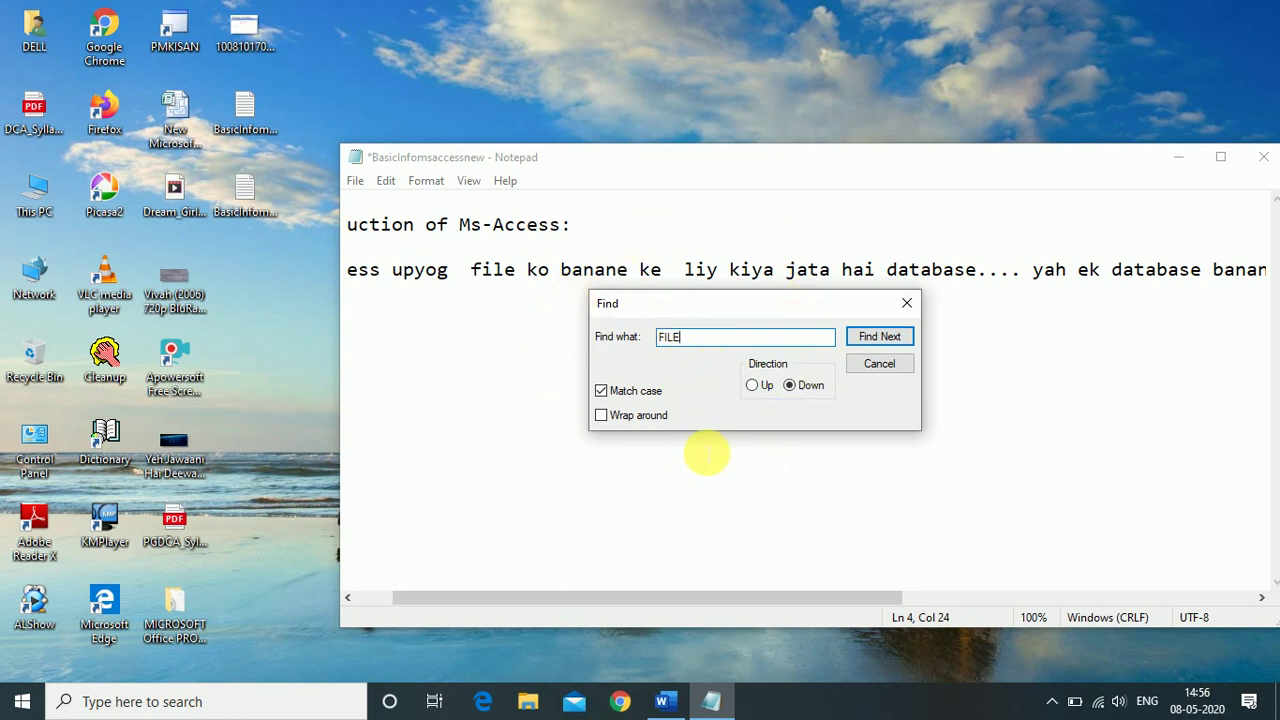
{"action": "left_click", "coordinate": [908, 302]}
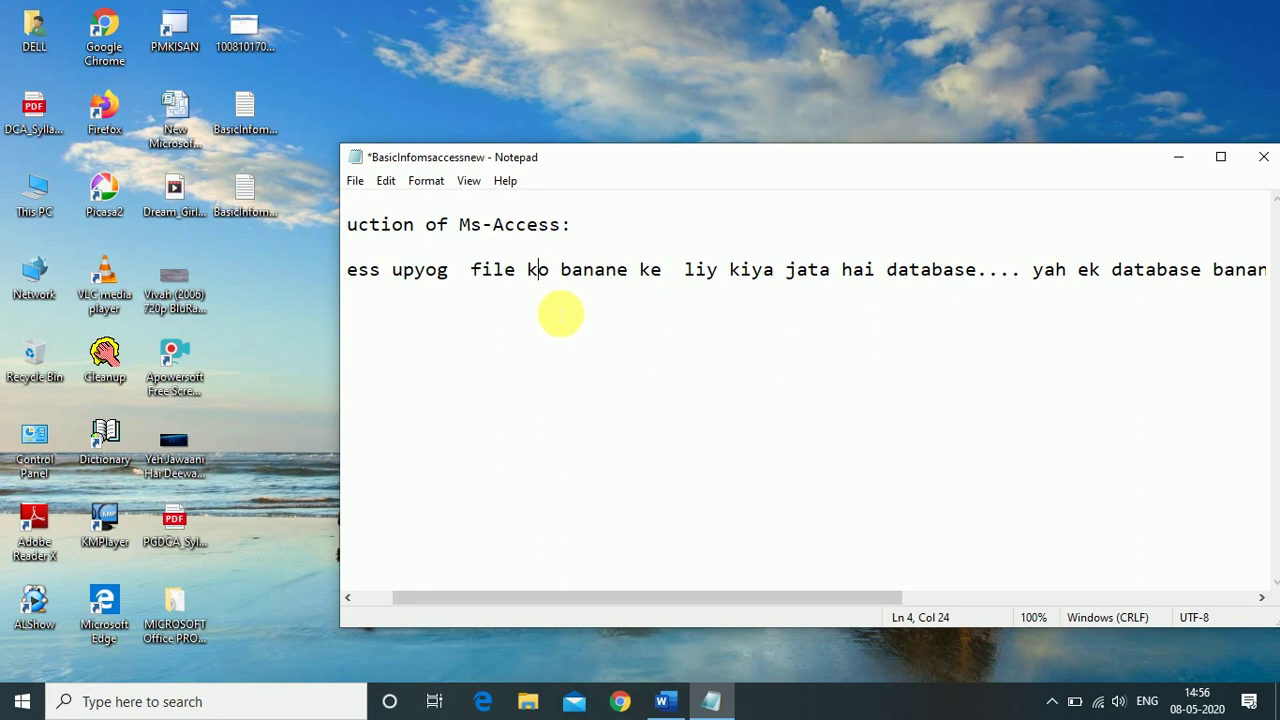
Run Find Next with the last search text "FILE" and dismiss the result
{"action": "left_click", "coordinate": [388, 181]}
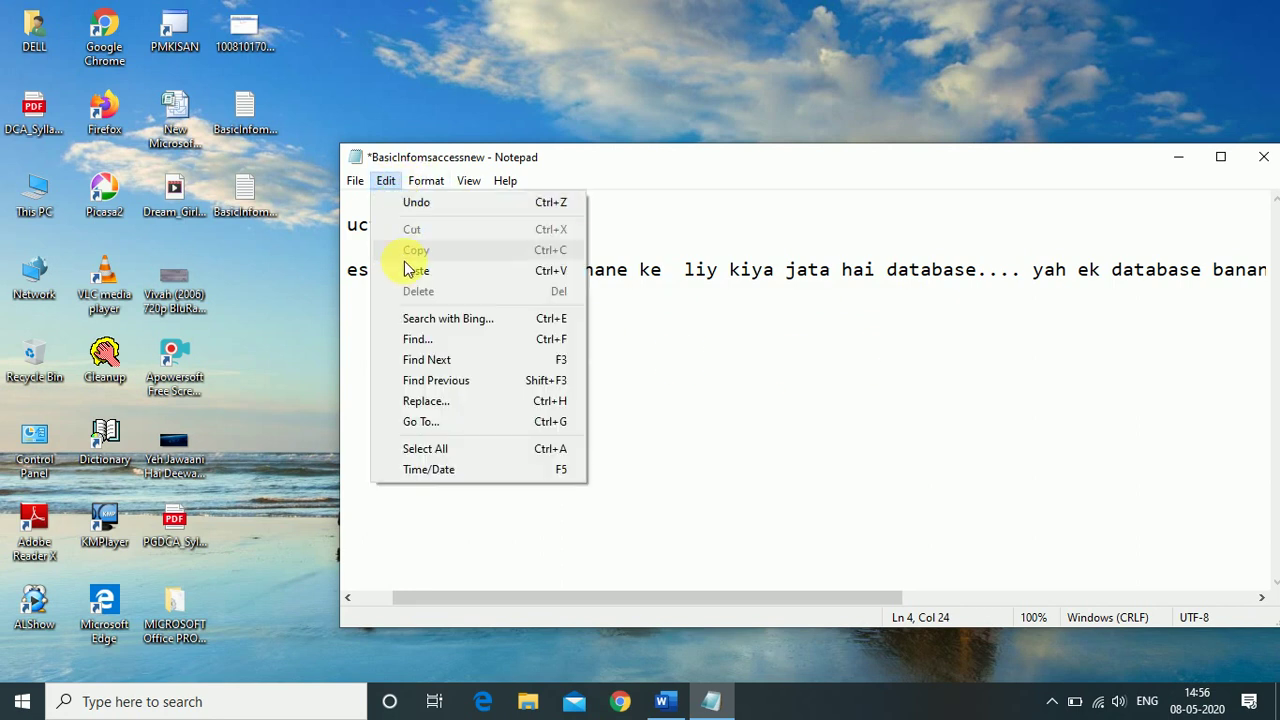
{"action": "left_click", "coordinate": [547, 356]}
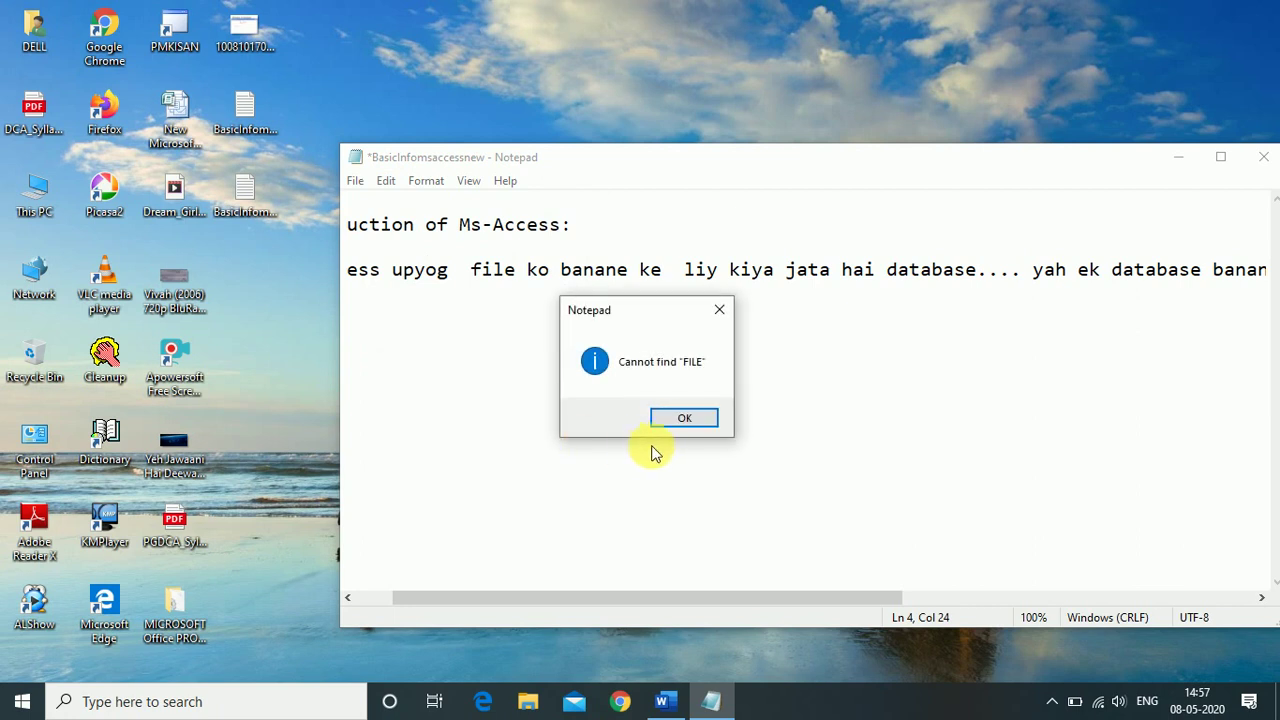
{"action": "left_click", "coordinate": [673, 424]}
{"action": "left_click", "coordinate": [386, 181]}
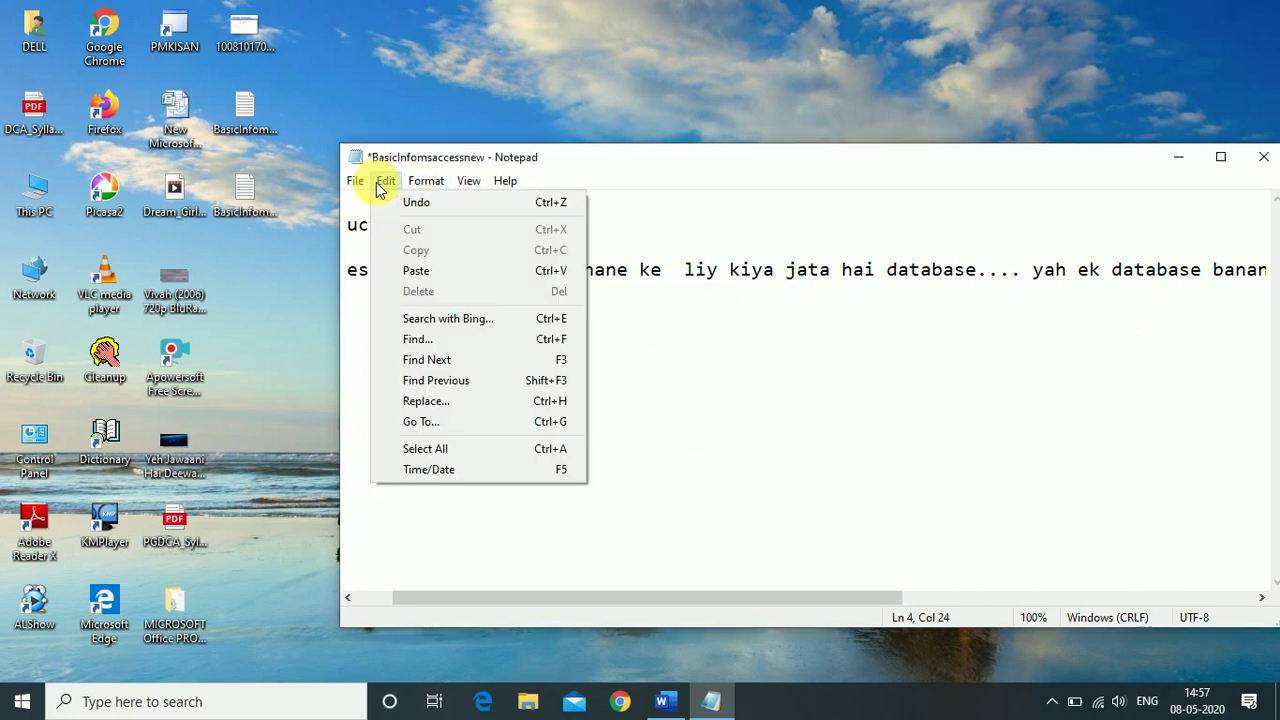
{"action": "left_click", "coordinate": [665, 409]}
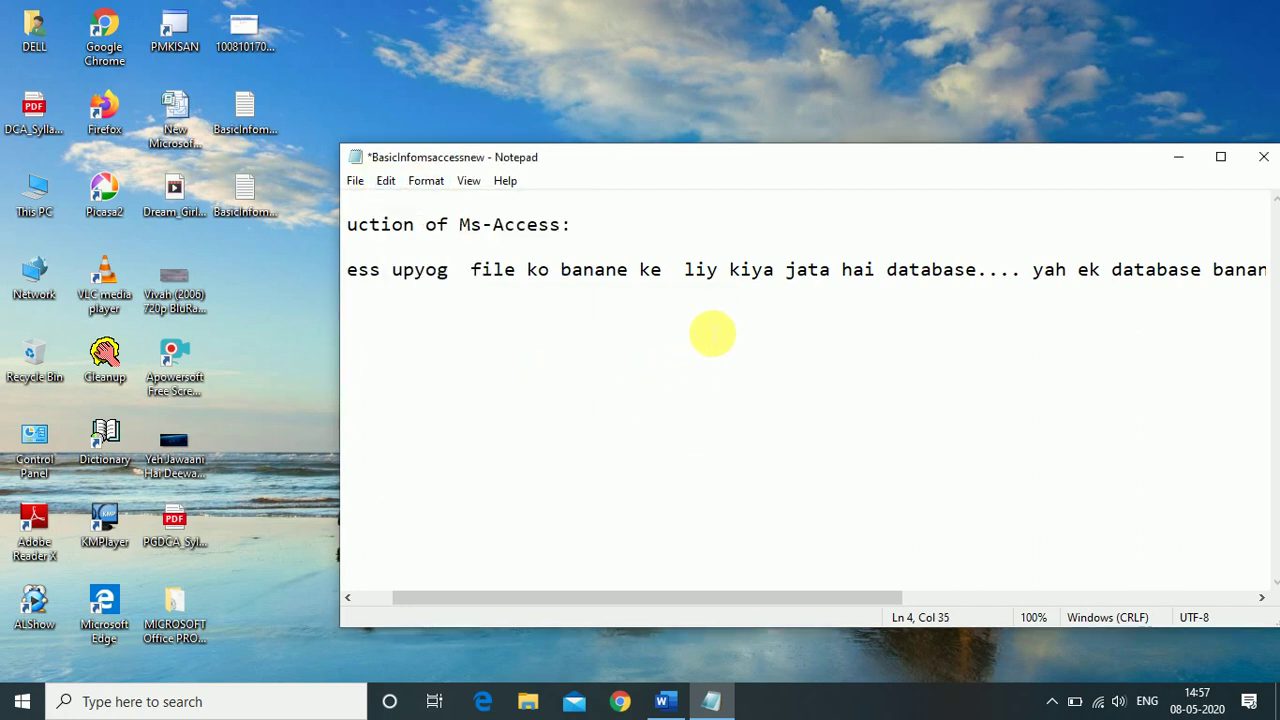
Insert the words "file file" before "ko banane ke" in the sentence
{"action": "left_click", "coordinate": [533, 274]}
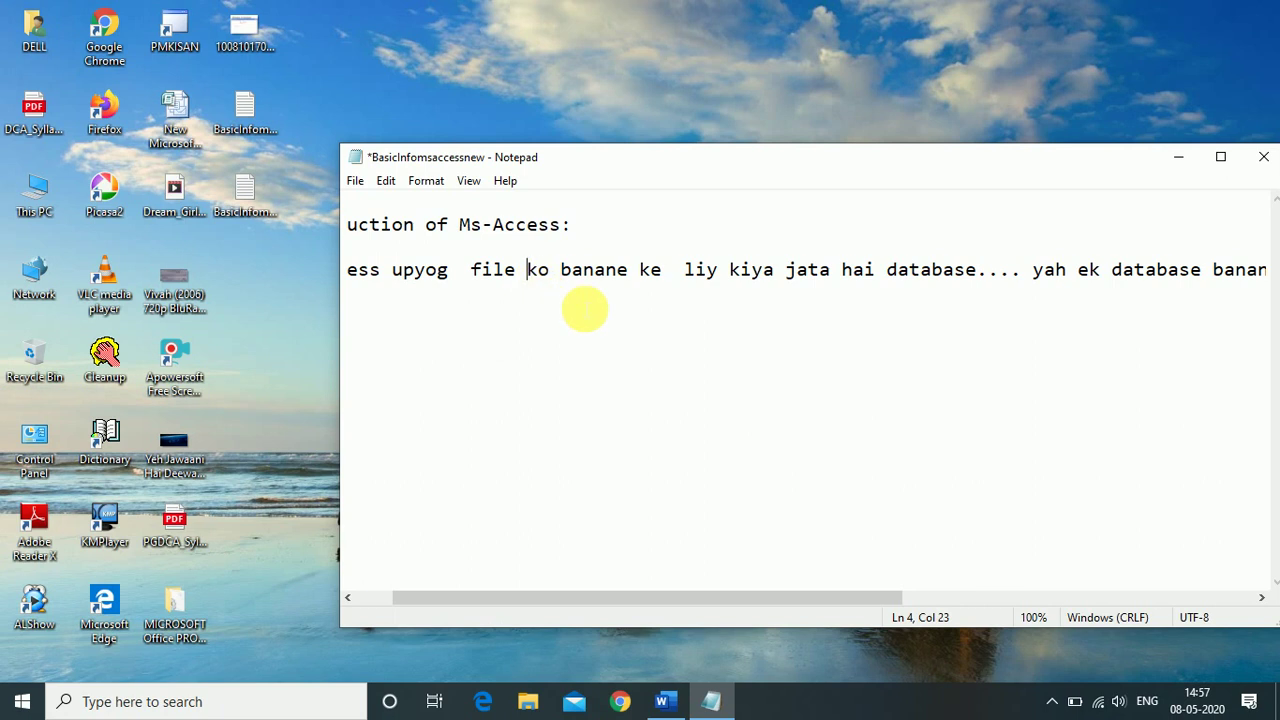
{"action": "type", "text": "fIL"}
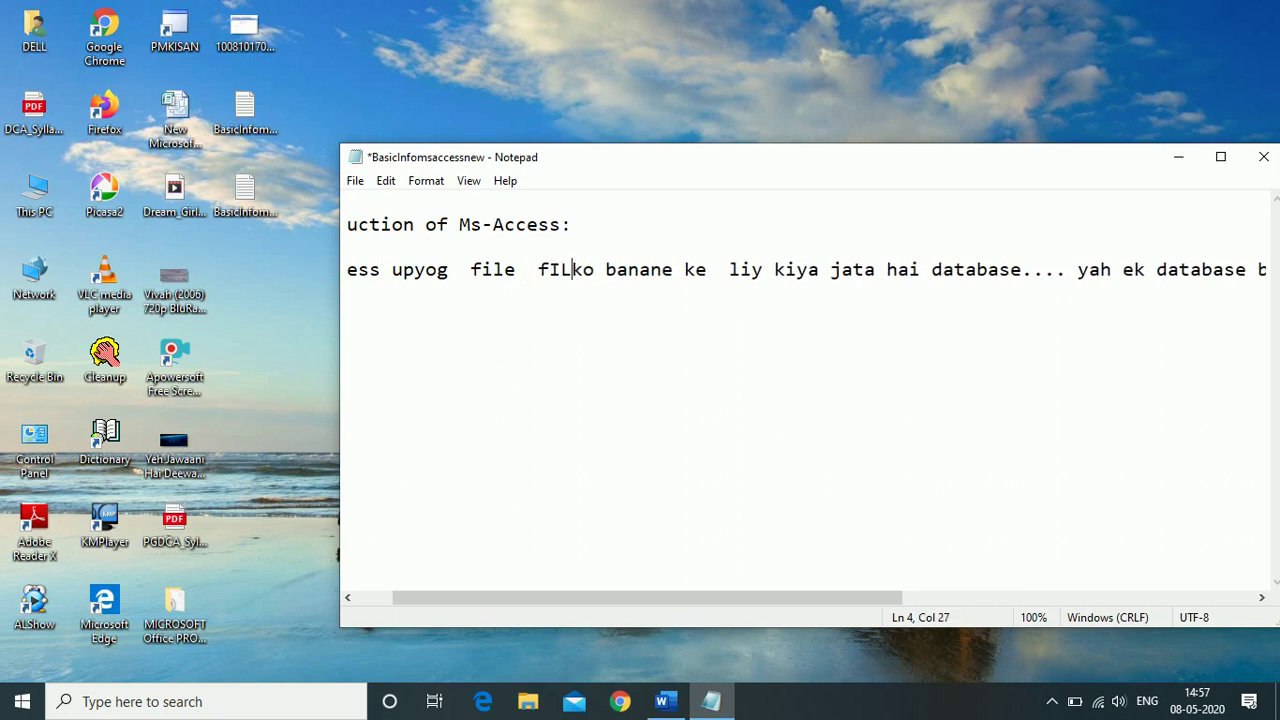
{"action": "key", "text": "BackSpace"}
{"action": "key", "text": "BackSpace"}
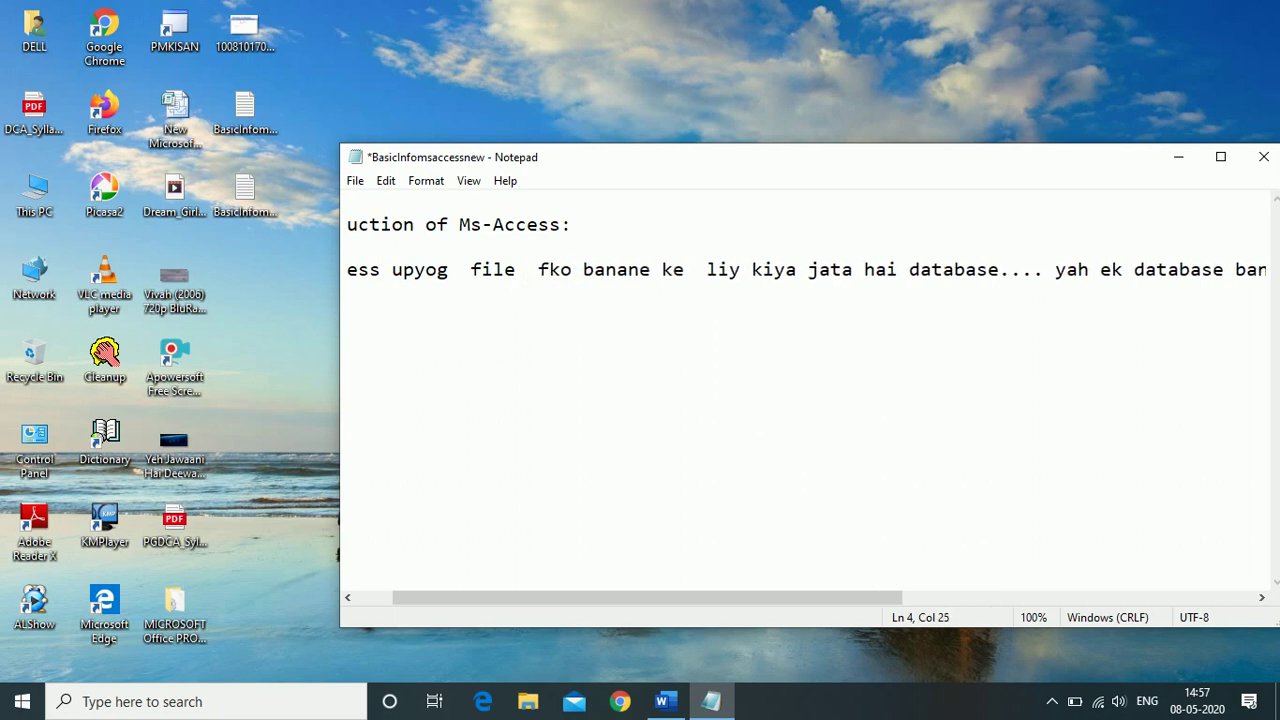
{"action": "type", "text": "F"}
{"action": "key", "text": "BackSpace"}
{"action": "key", "text": "BackSpace"}
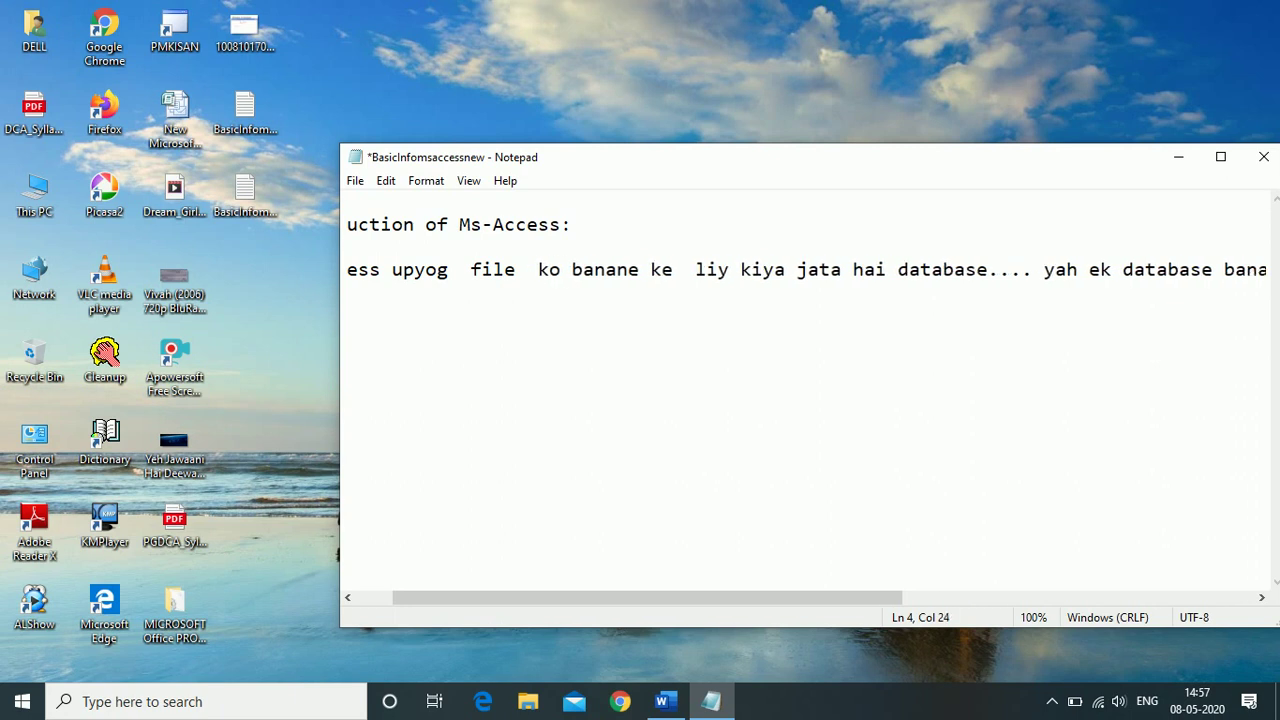
{"action": "type", "text": "file file"}
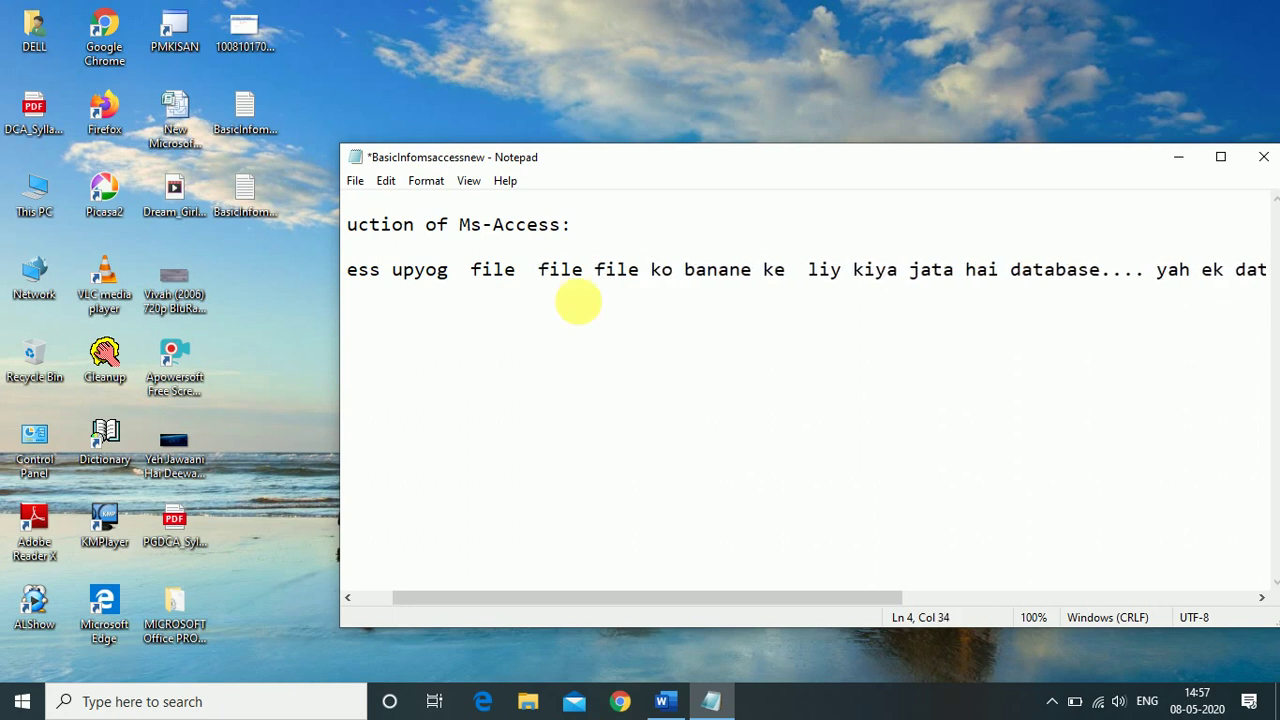
Search downward for "FILE" with Match case off, starting after the inserted words
{"action": "left_click", "coordinate": [386, 181]}
{"action": "left_click", "coordinate": [432, 340]}
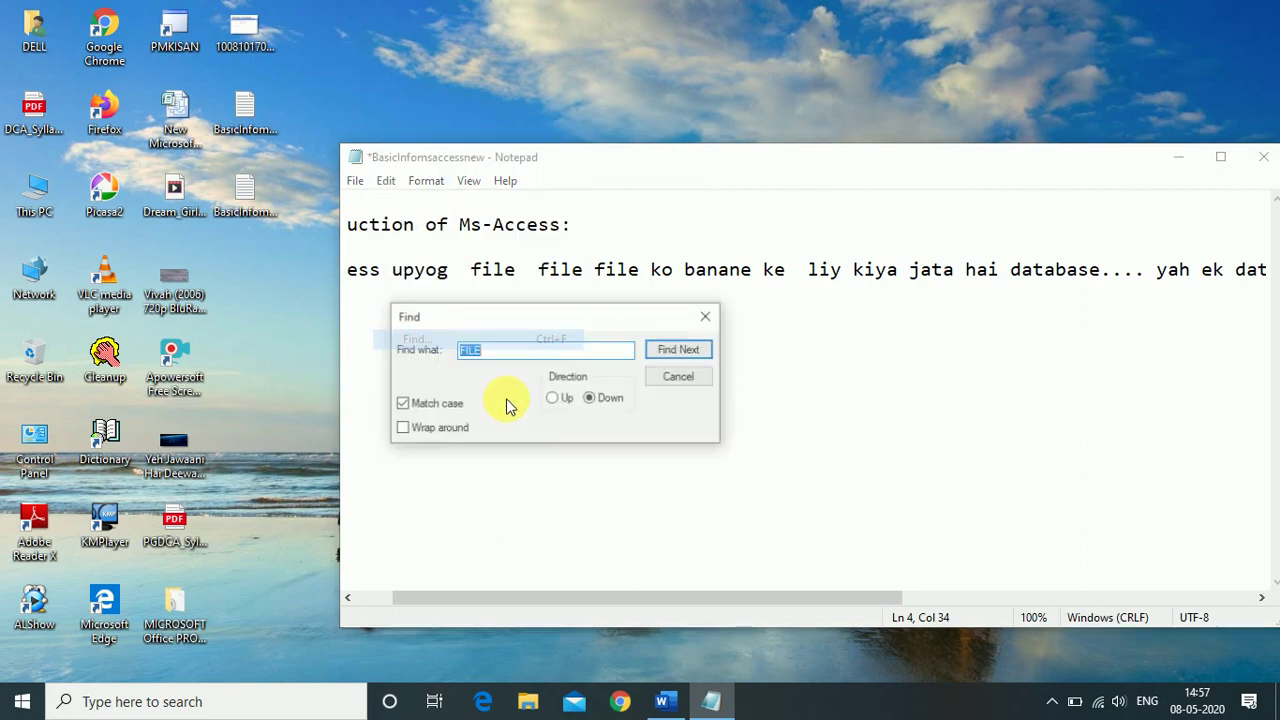
{"action": "left_click", "coordinate": [458, 405]}
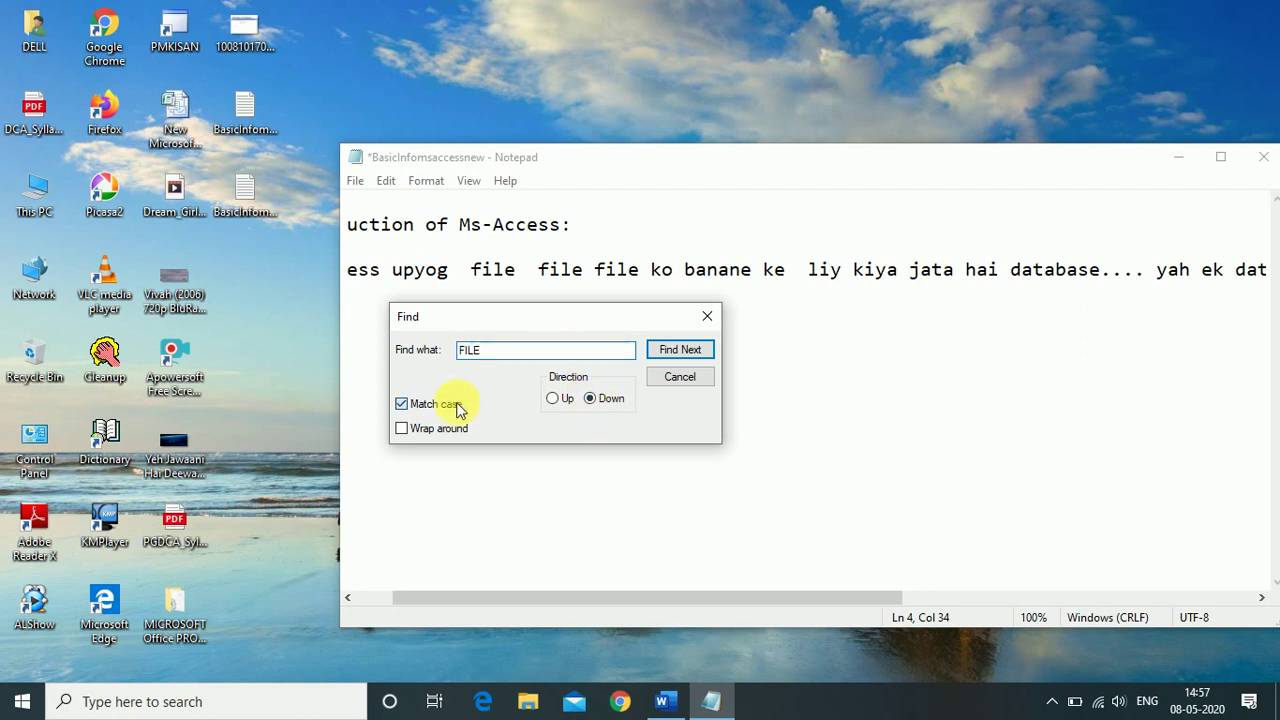
{"action": "left_click", "coordinate": [458, 405]}
{"action": "left_click", "coordinate": [667, 353]}
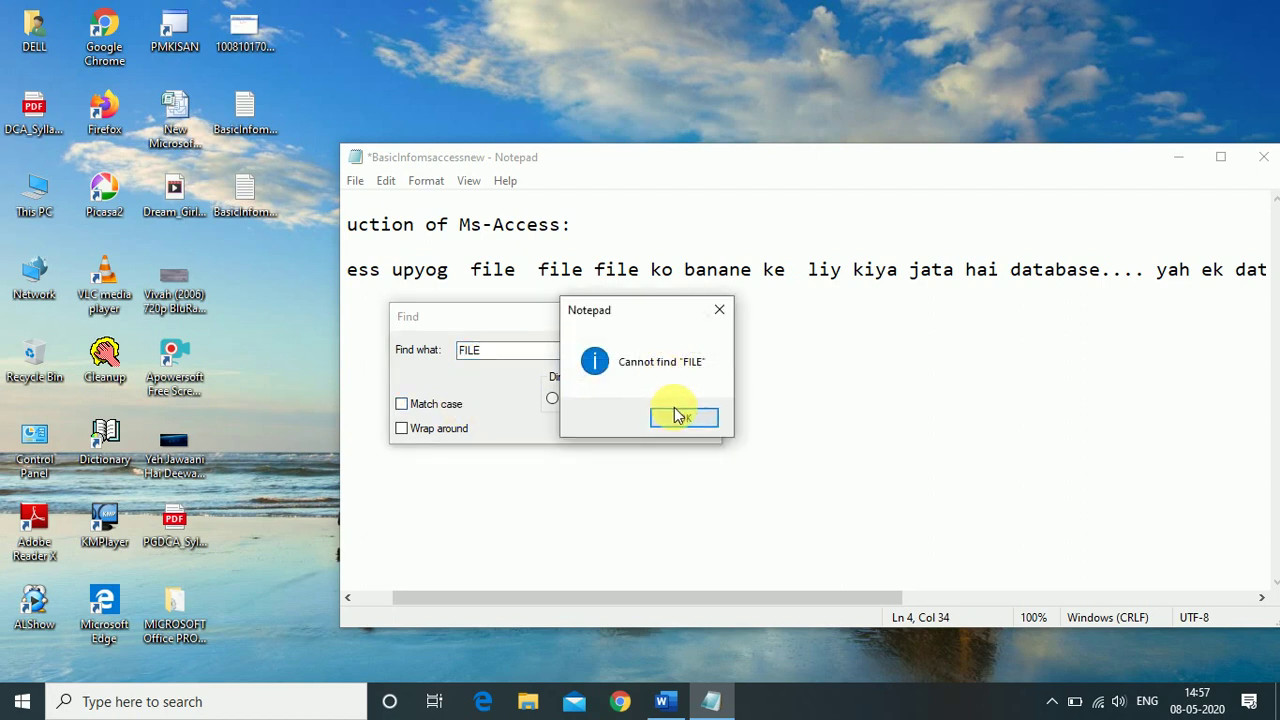
{"action": "left_click", "coordinate": [678, 415]}
Search upward through every occurrence of "FILE" with Match case off, and close the Find dialog
{"action": "left_click", "coordinate": [553, 398]}
{"action": "left_click", "coordinate": [680, 350]}
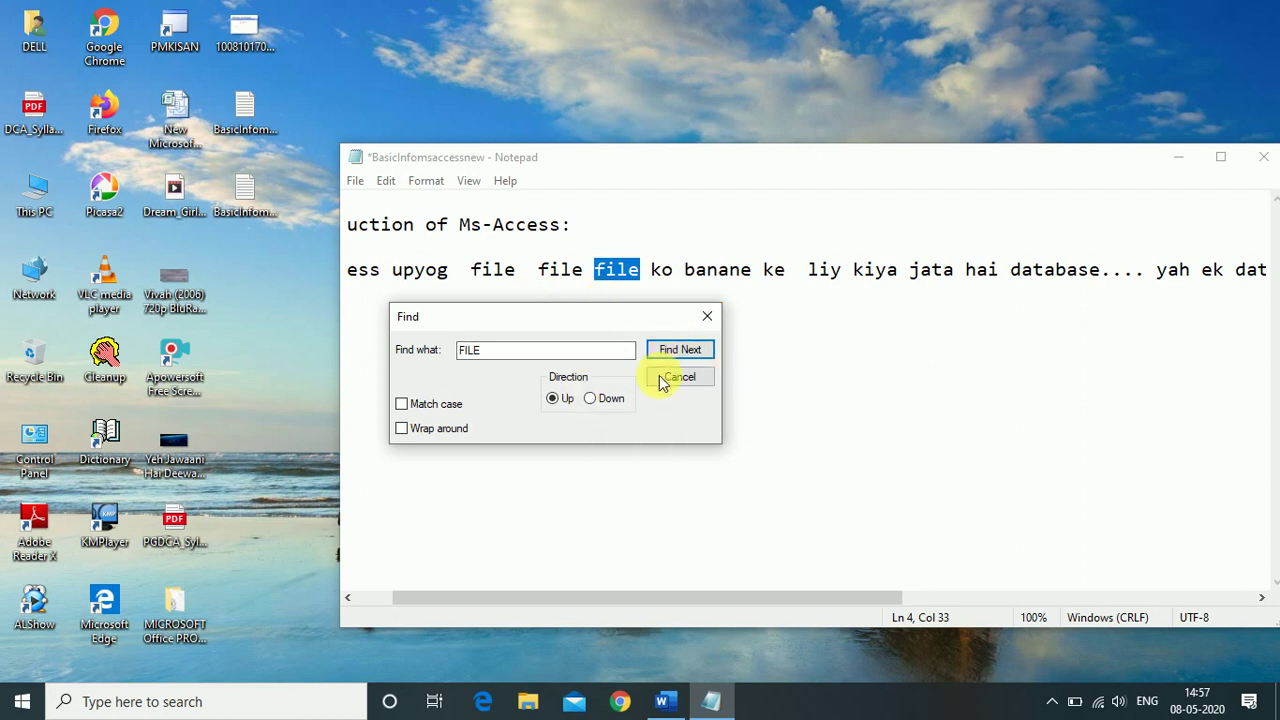
{"action": "left_click", "coordinate": [679, 355]}
{"action": "left_click", "coordinate": [673, 357]}
{"action": "left_click", "coordinate": [673, 357]}
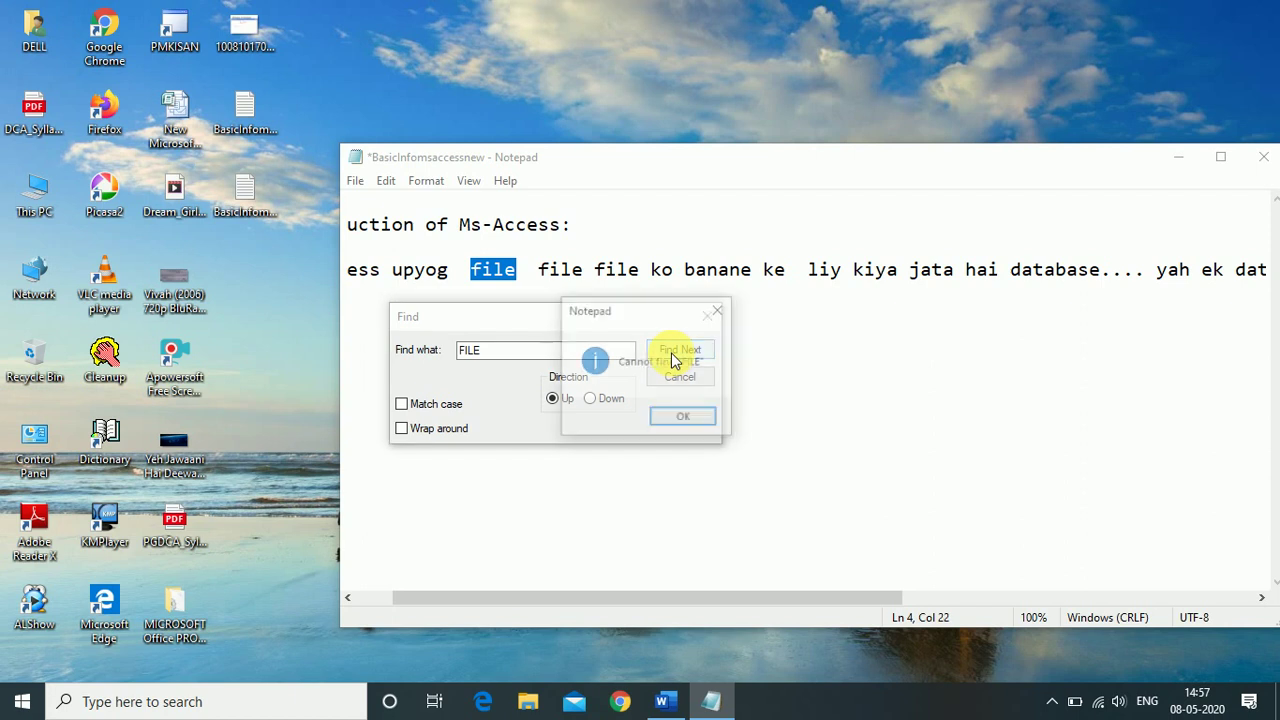
{"action": "left_click", "coordinate": [680, 418]}
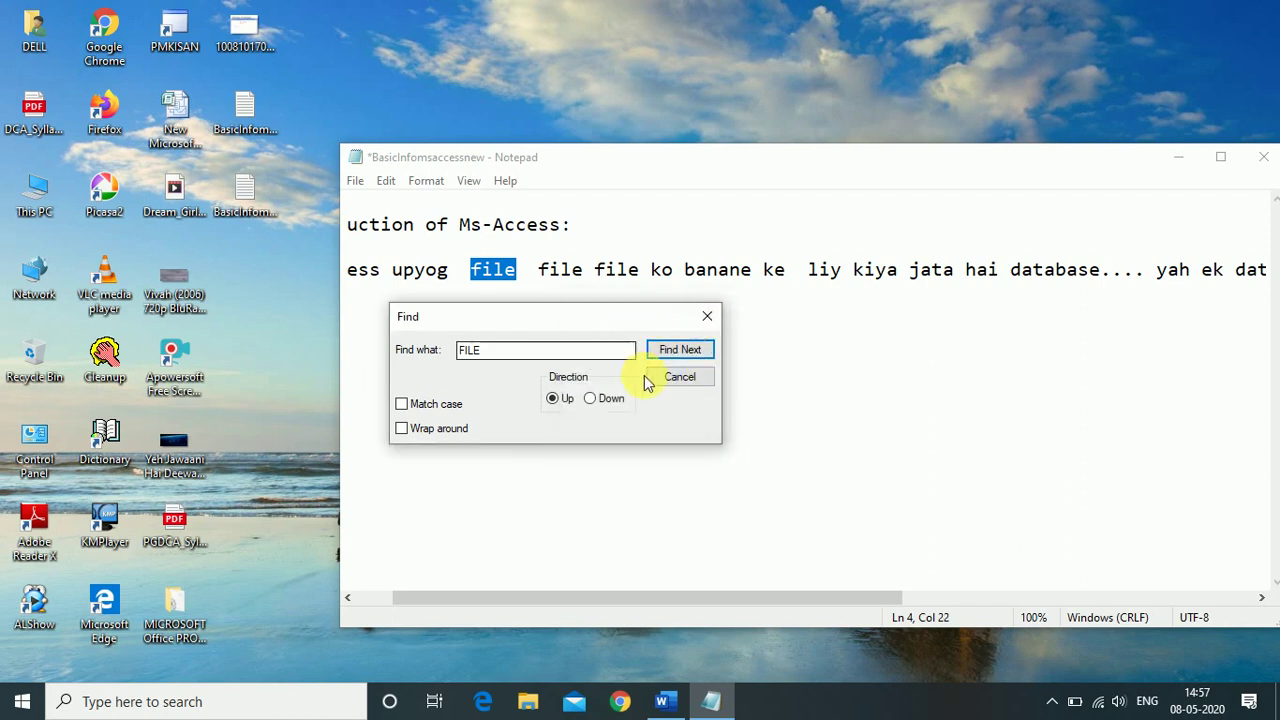
{"action": "left_click", "coordinate": [707, 318]}
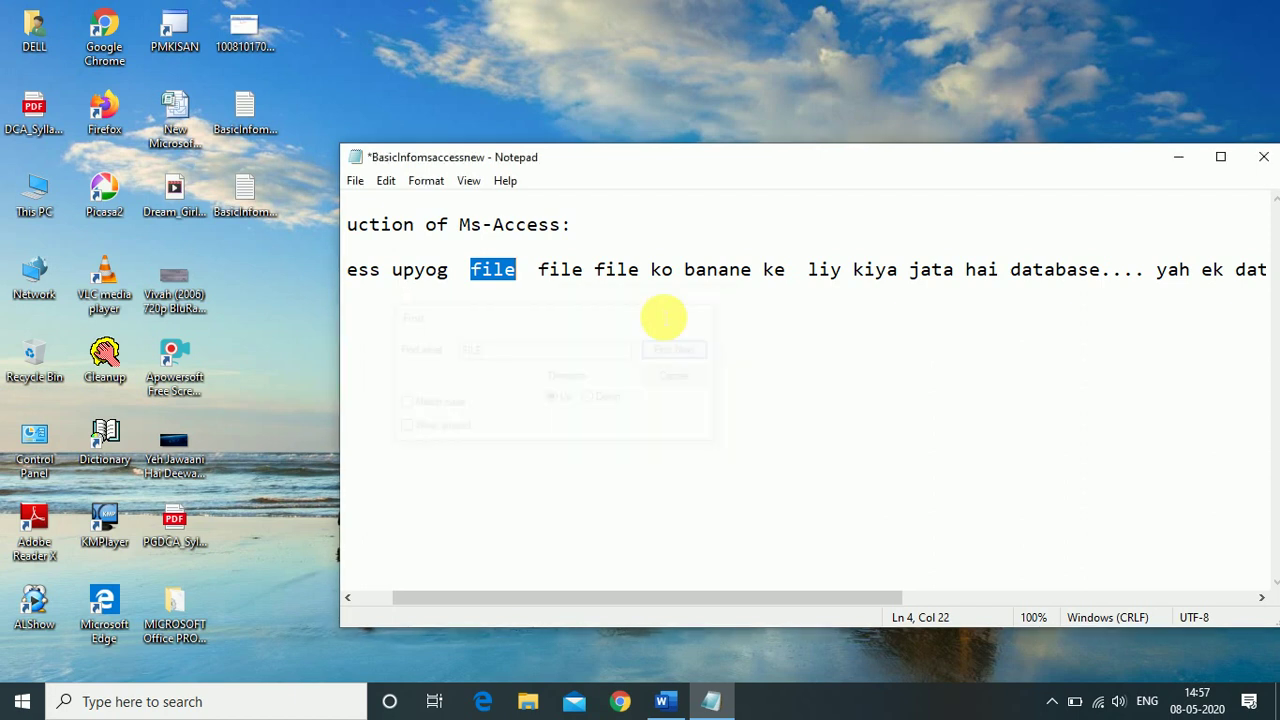
Use Find Next repeatedly to go forward through the remaining occurrences of "file" in the sentence
{"action": "left_click", "coordinate": [386, 180]}
{"action": "left_click", "coordinate": [455, 360]}
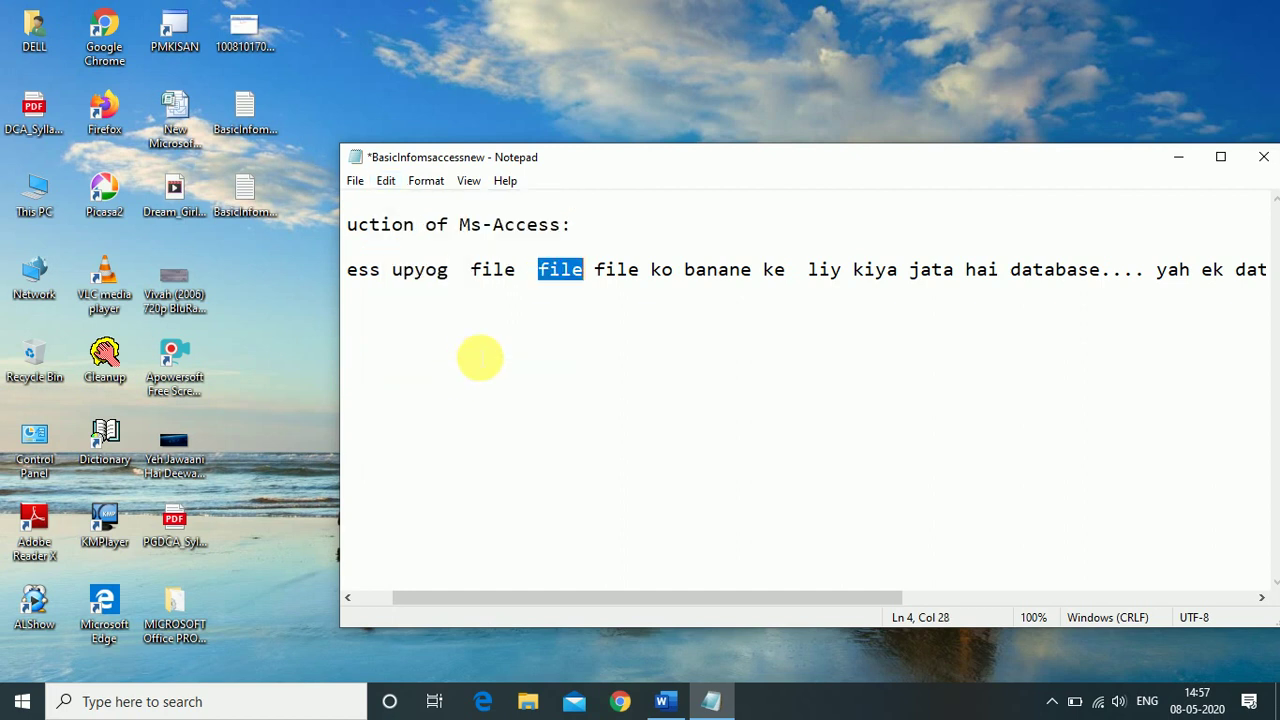
{"action": "left_click", "coordinate": [390, 183]}
{"action": "left_click", "coordinate": [440, 360]}
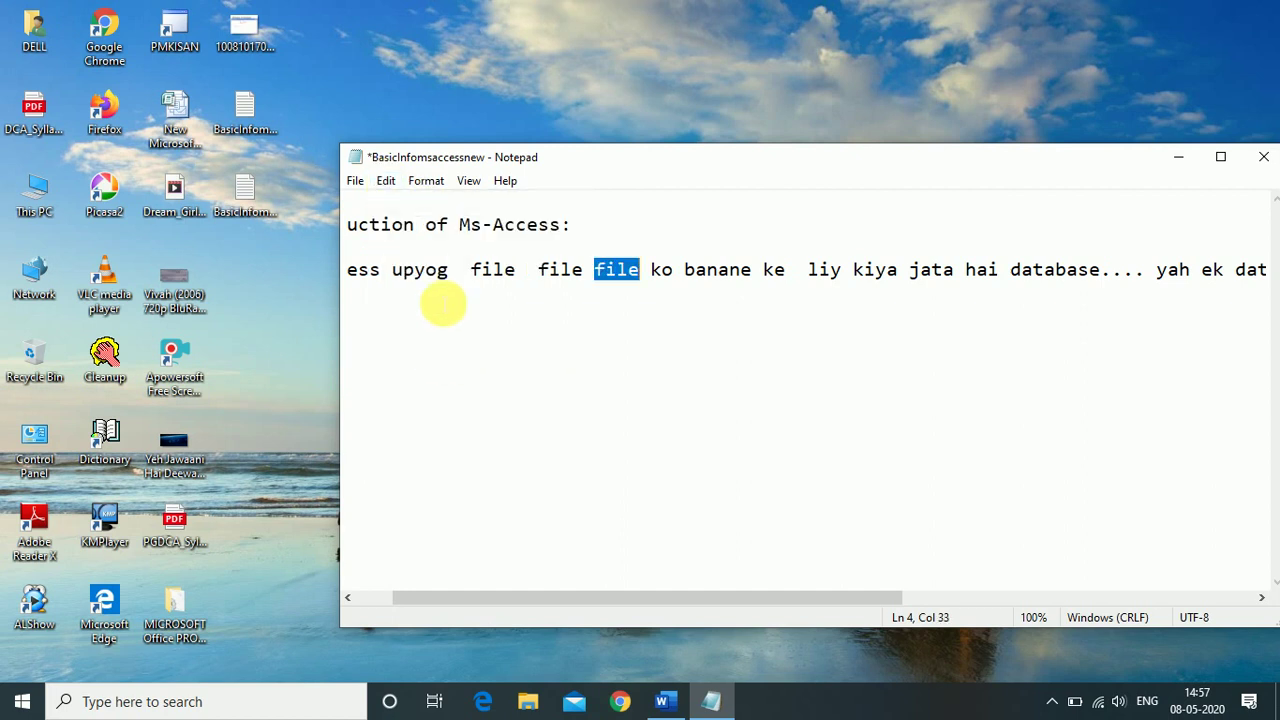
{"action": "left_click", "coordinate": [385, 180]}
{"action": "left_click", "coordinate": [441, 365]}
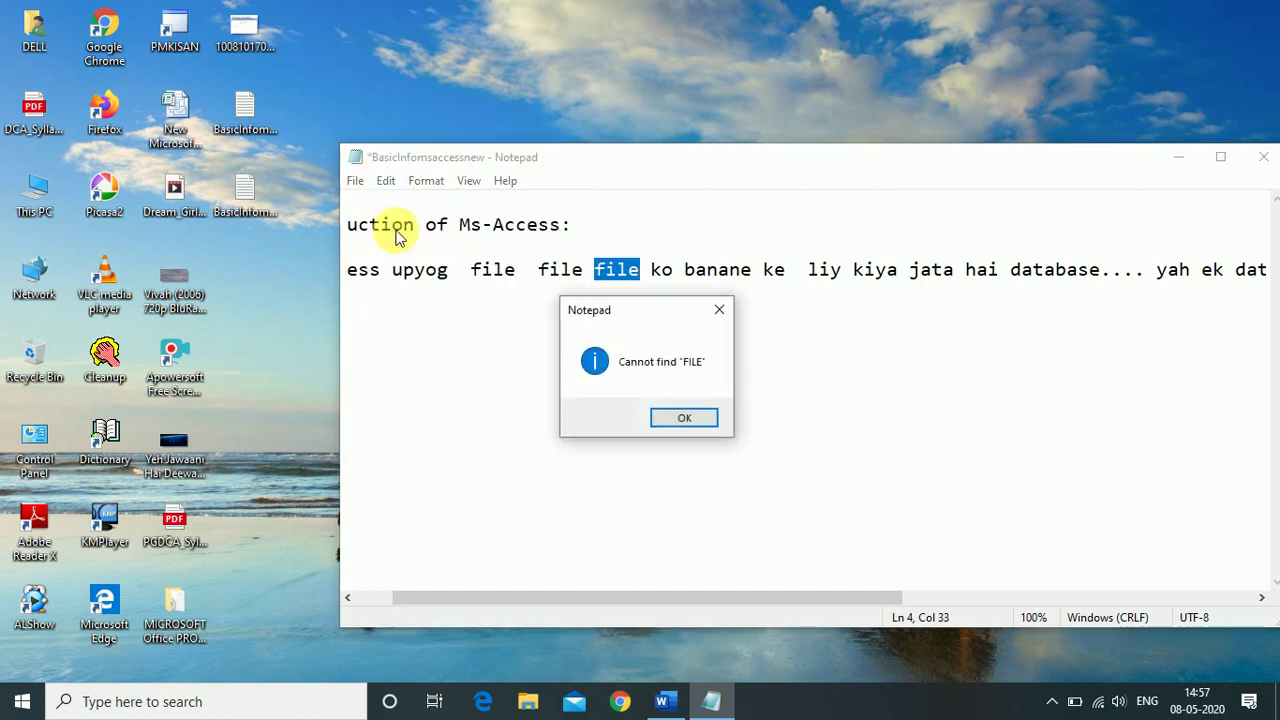
{"action": "left_click", "coordinate": [690, 419]}
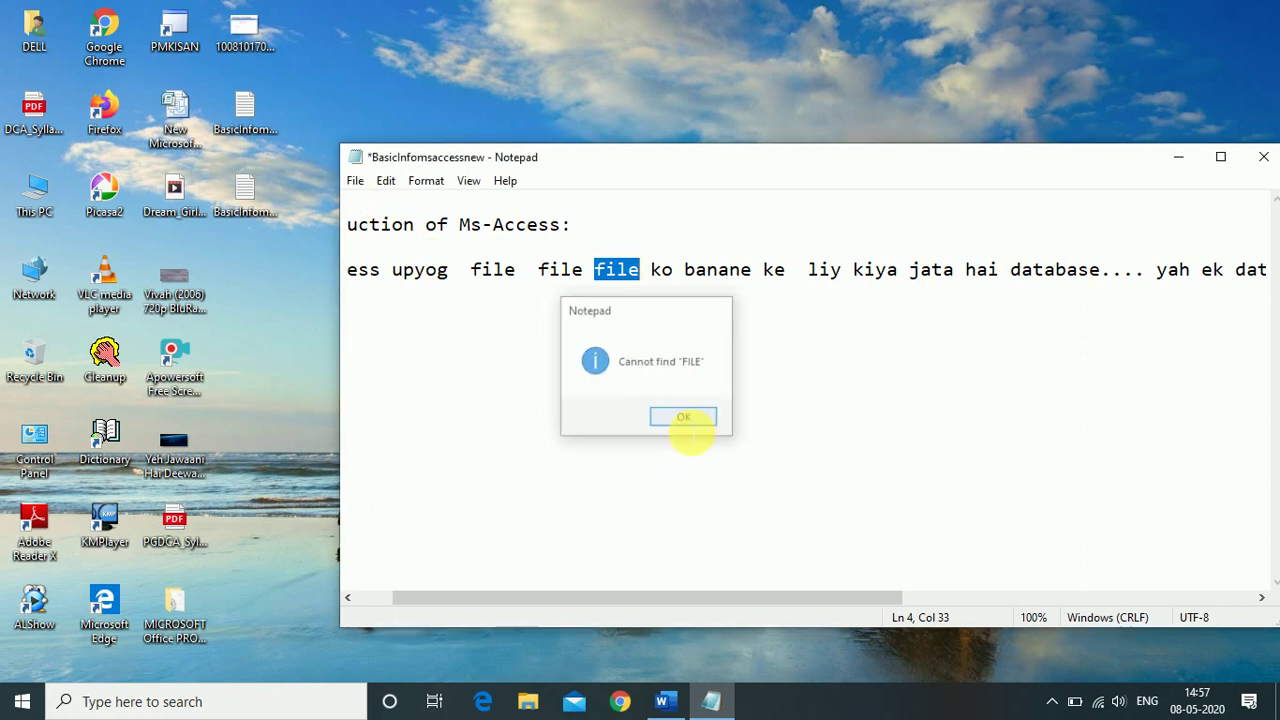
Use Find Previous twice to go back through the earlier occurrences of "file" in the sentence
{"action": "left_click", "coordinate": [386, 181]}
{"action": "left_click", "coordinate": [440, 390]}
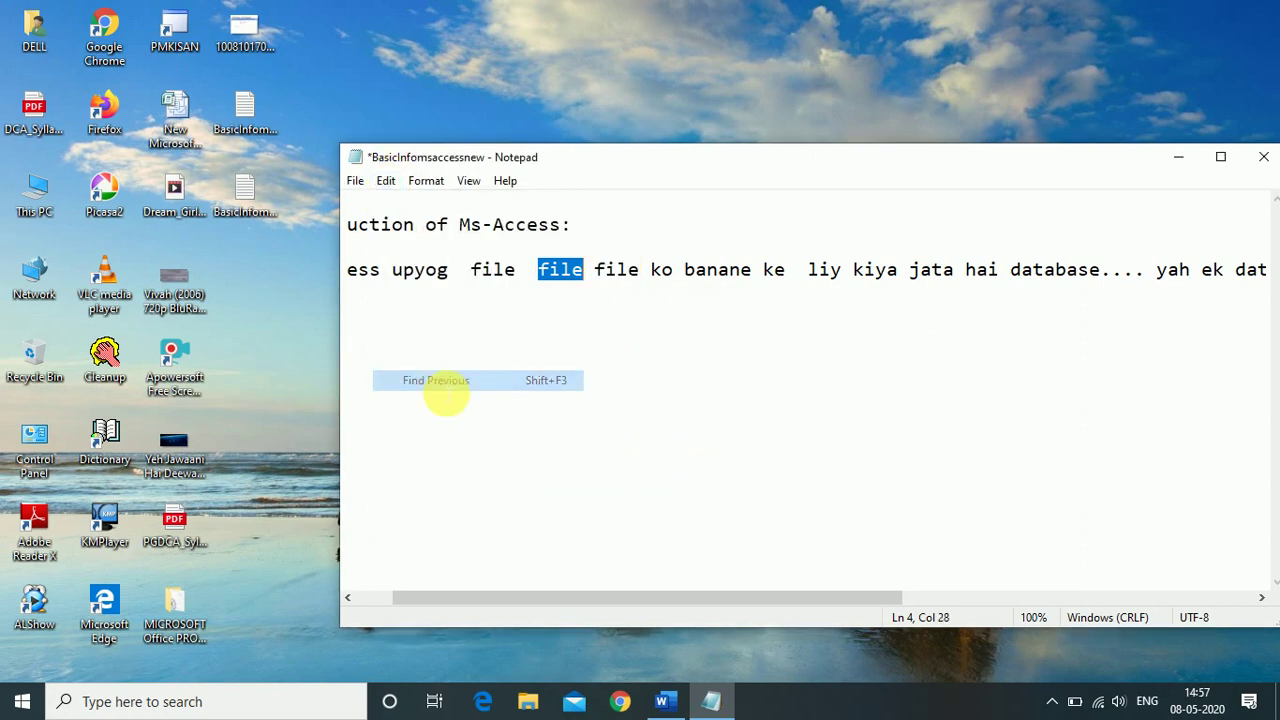
{"action": "left_click", "coordinate": [387, 180]}
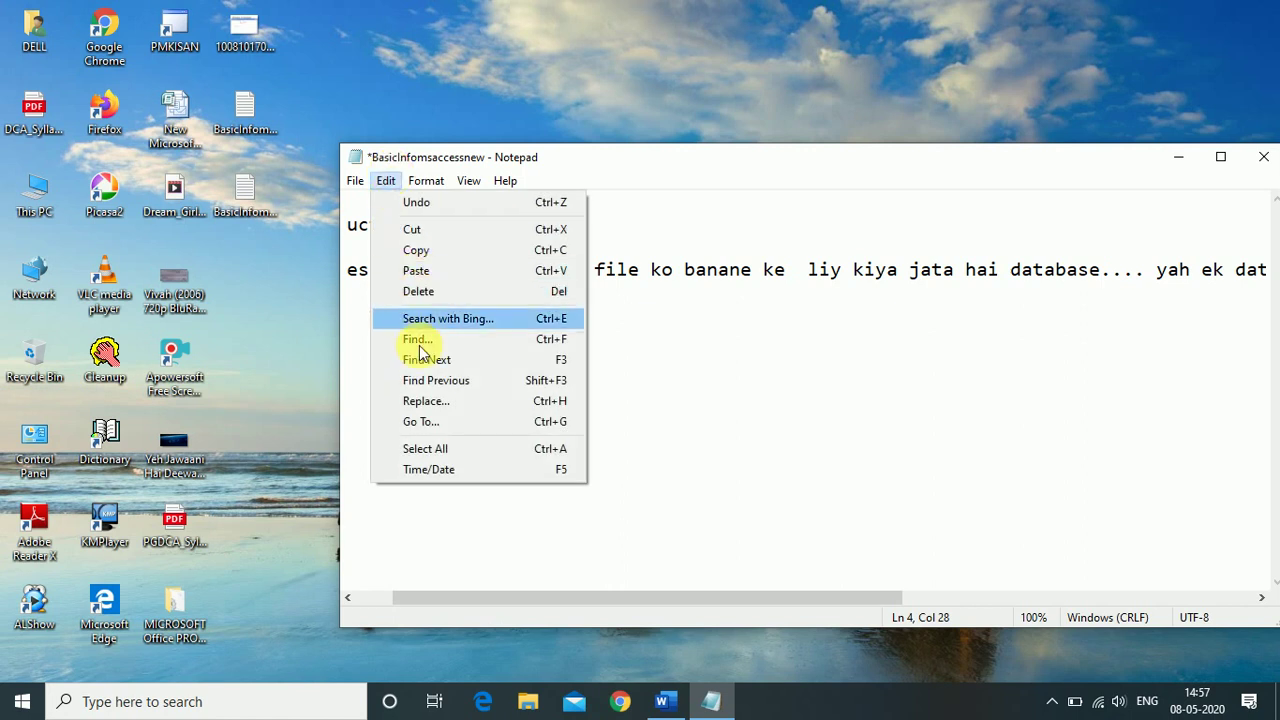
{"action": "left_click", "coordinate": [425, 380]}
Replace all occurrences of "FILE" with "Files" from the start of the document, with Match case off, and close the Replace dialog
{"action": "left_click", "coordinate": [400, 202]}
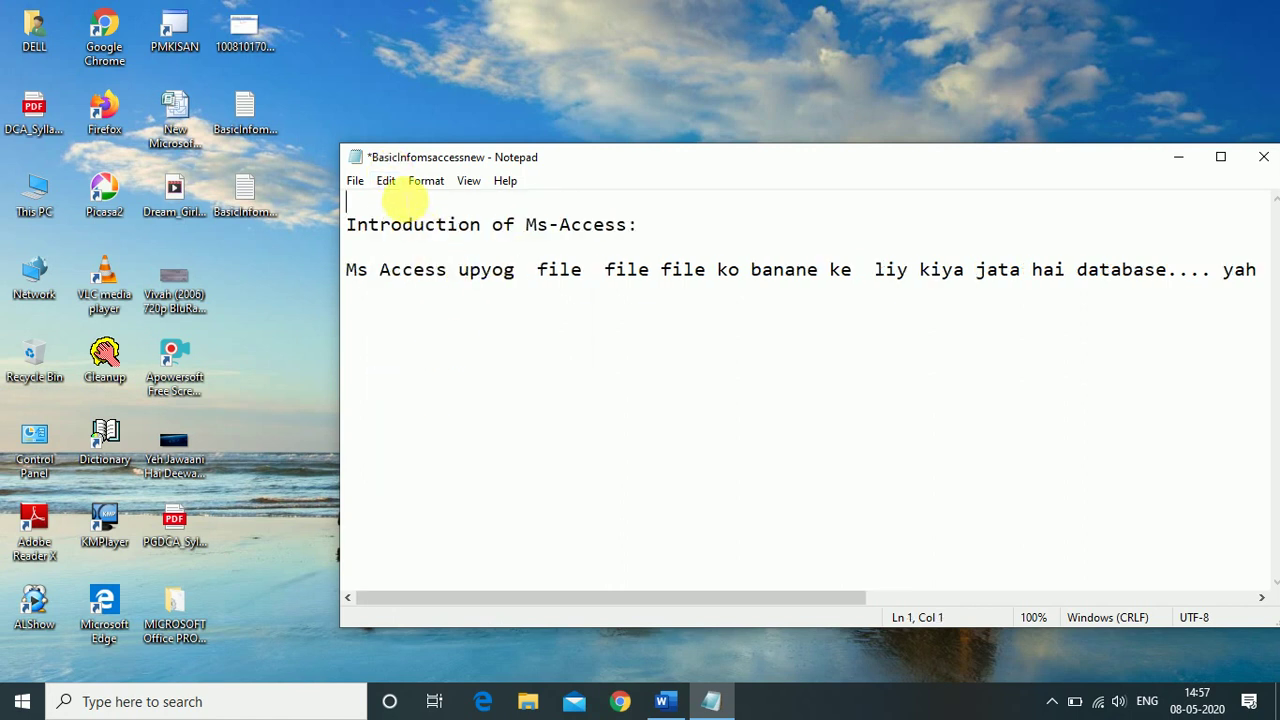
{"action": "left_click", "coordinate": [386, 181]}
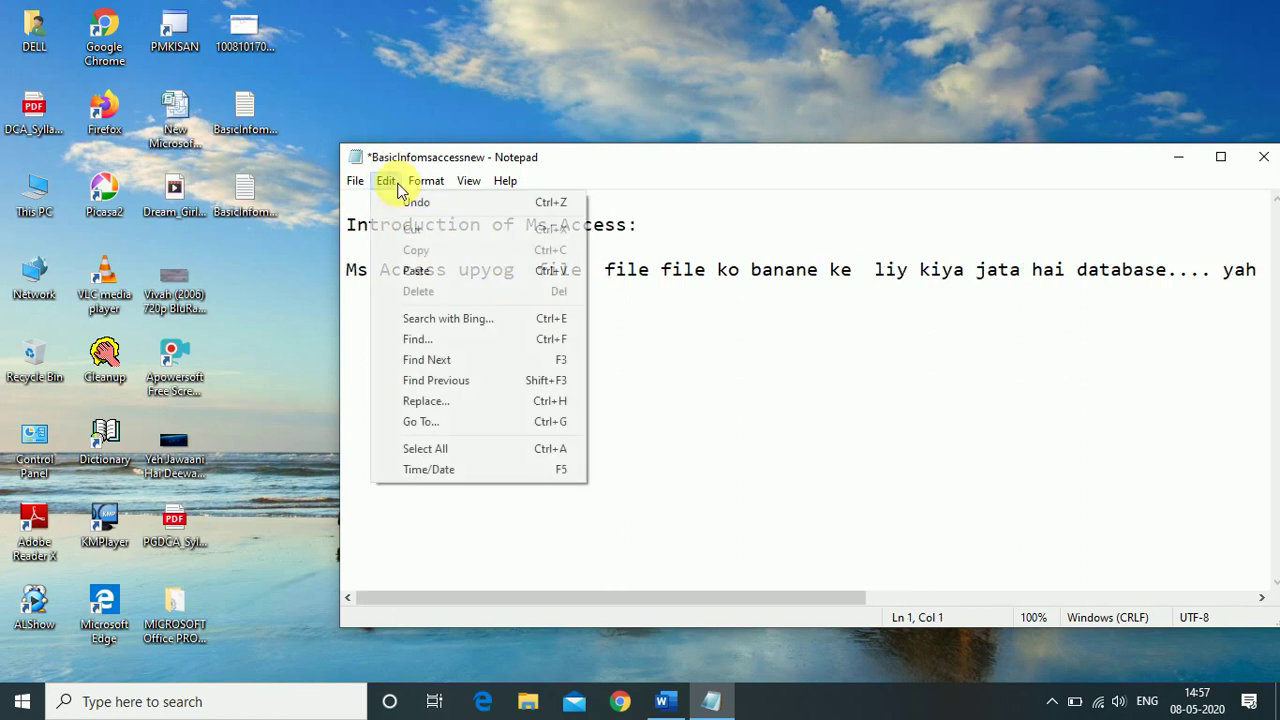
{"action": "left_click", "coordinate": [458, 415]}
{"action": "left_click_drag", "start_coordinate": [563, 274], "coordinate": [858, 295]}
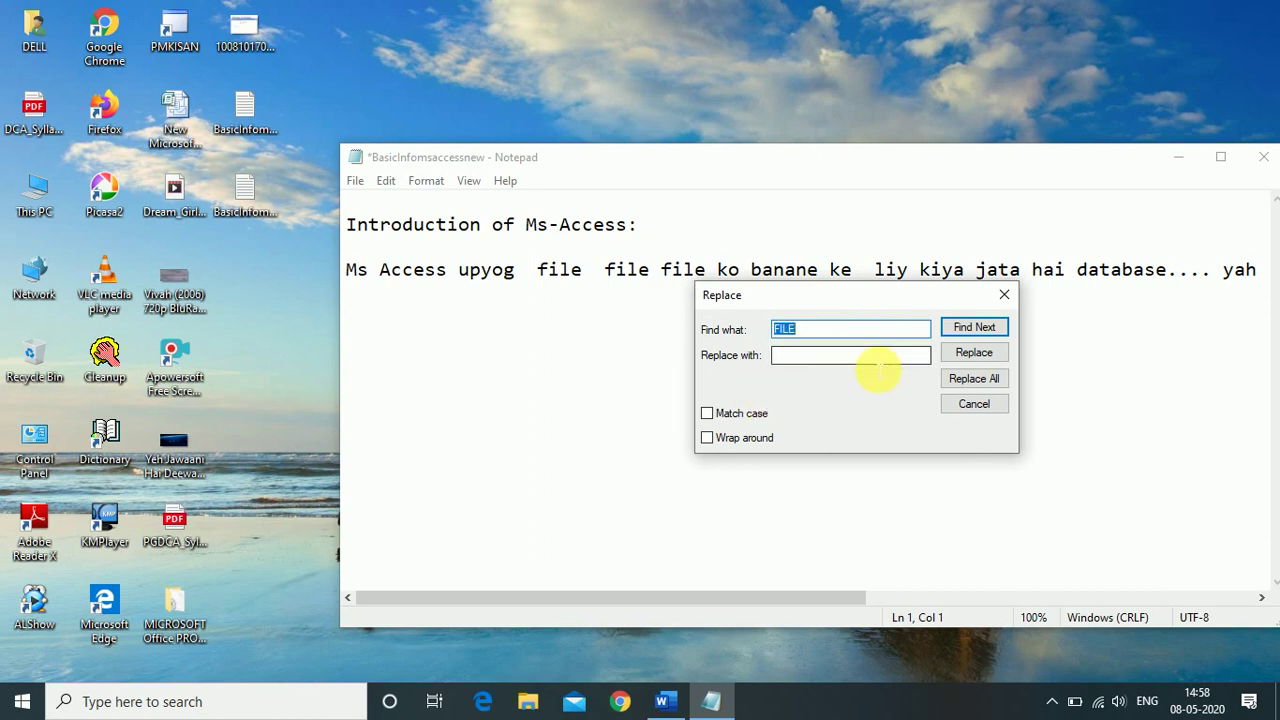
{"action": "left_click", "coordinate": [832, 362]}
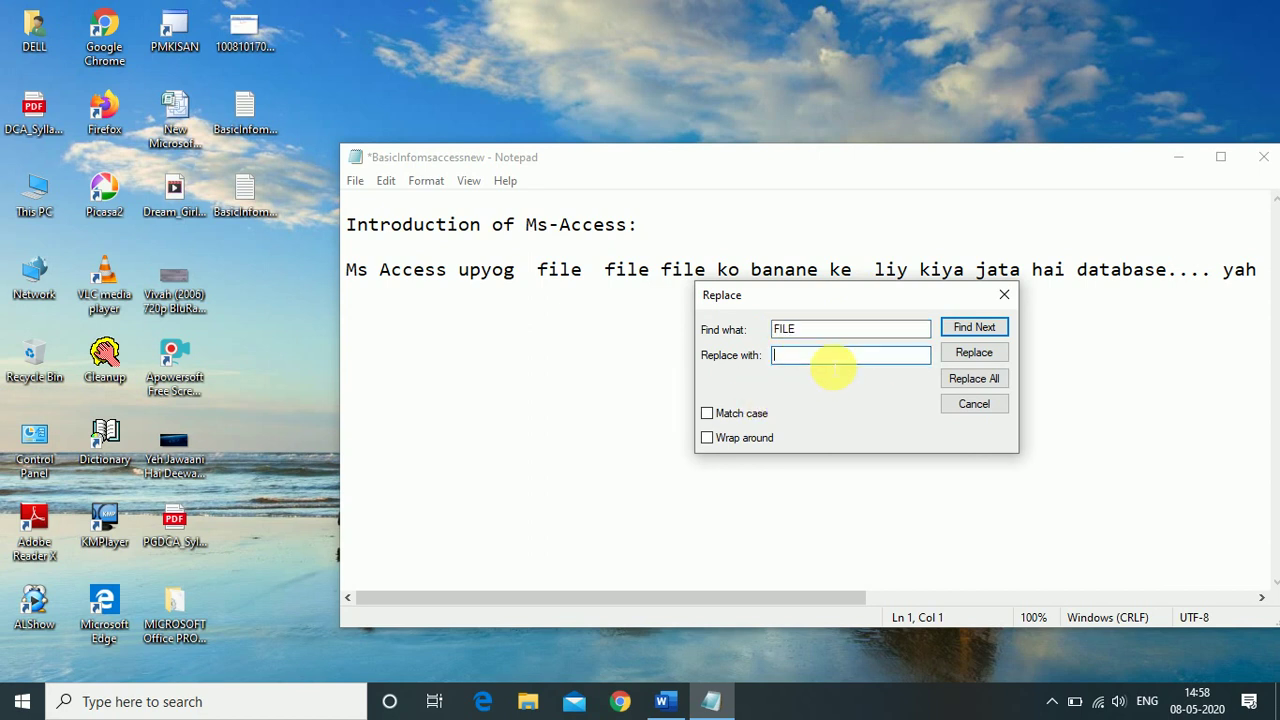
{"action": "type", "text": "Files"}
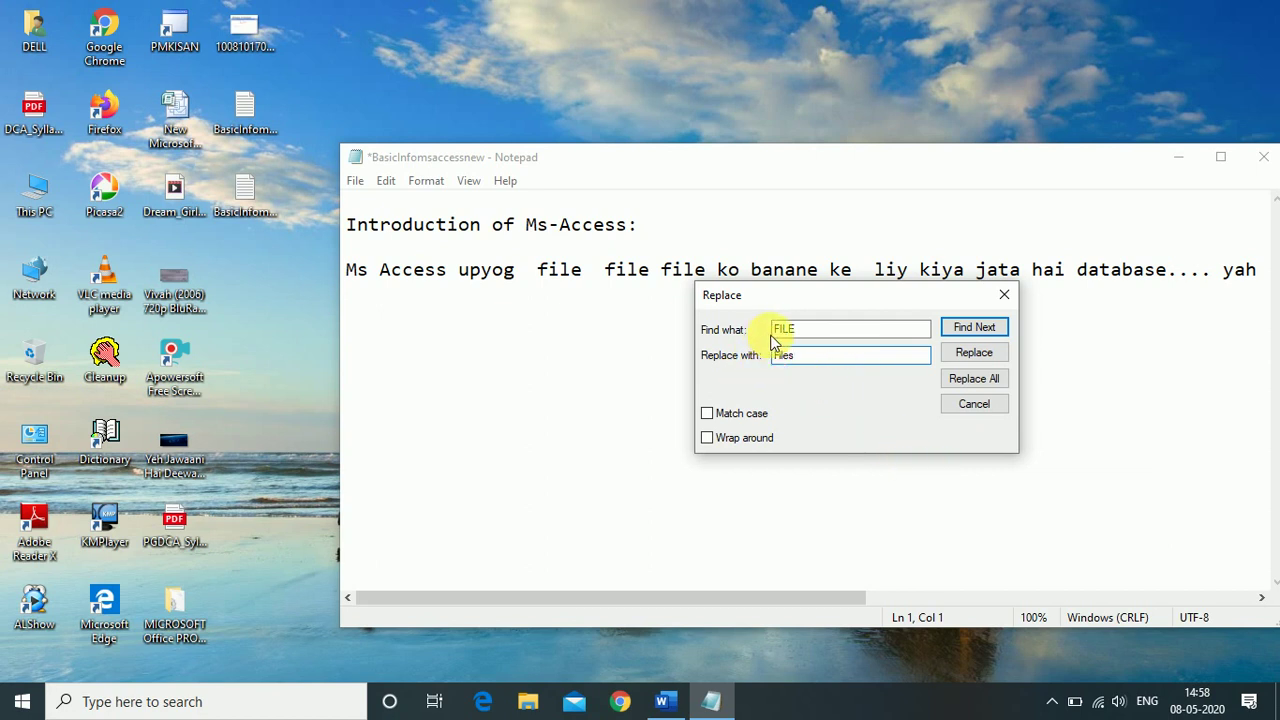
{"action": "double_click", "coordinate": [805, 330]}
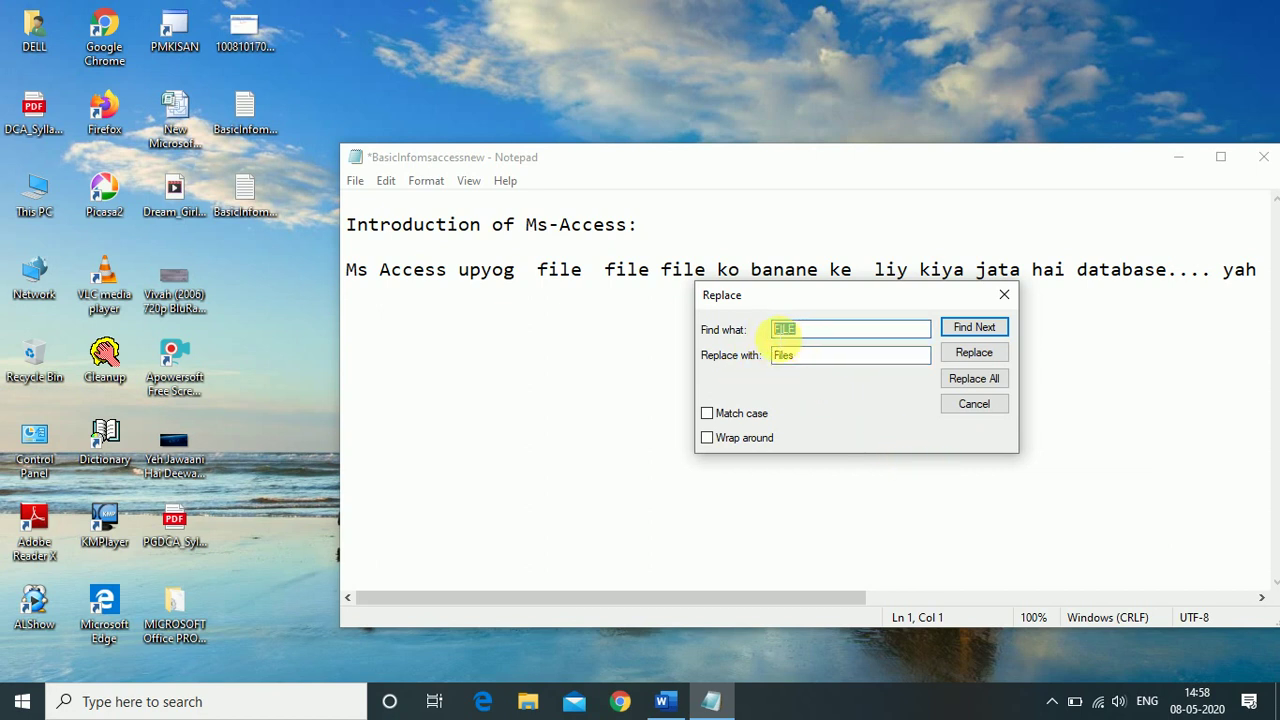
{"action": "double_click", "coordinate": [790, 356]}
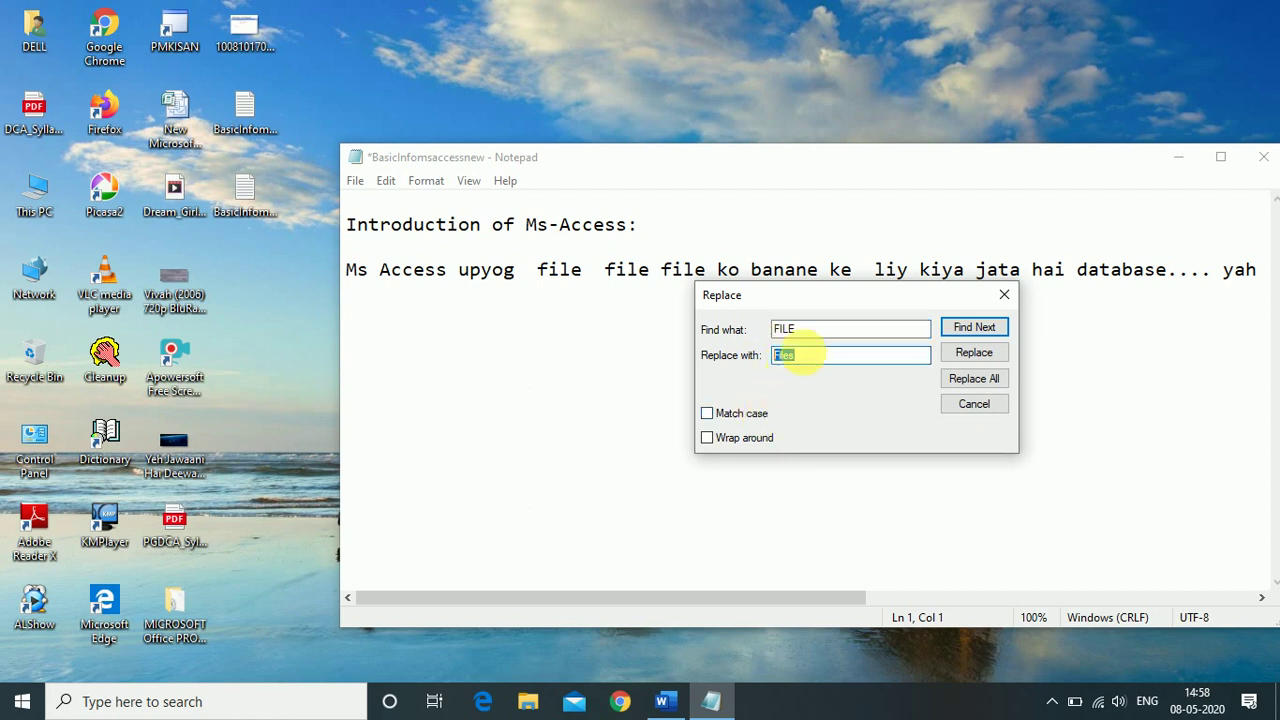
{"action": "double_click", "coordinate": [783, 330]}
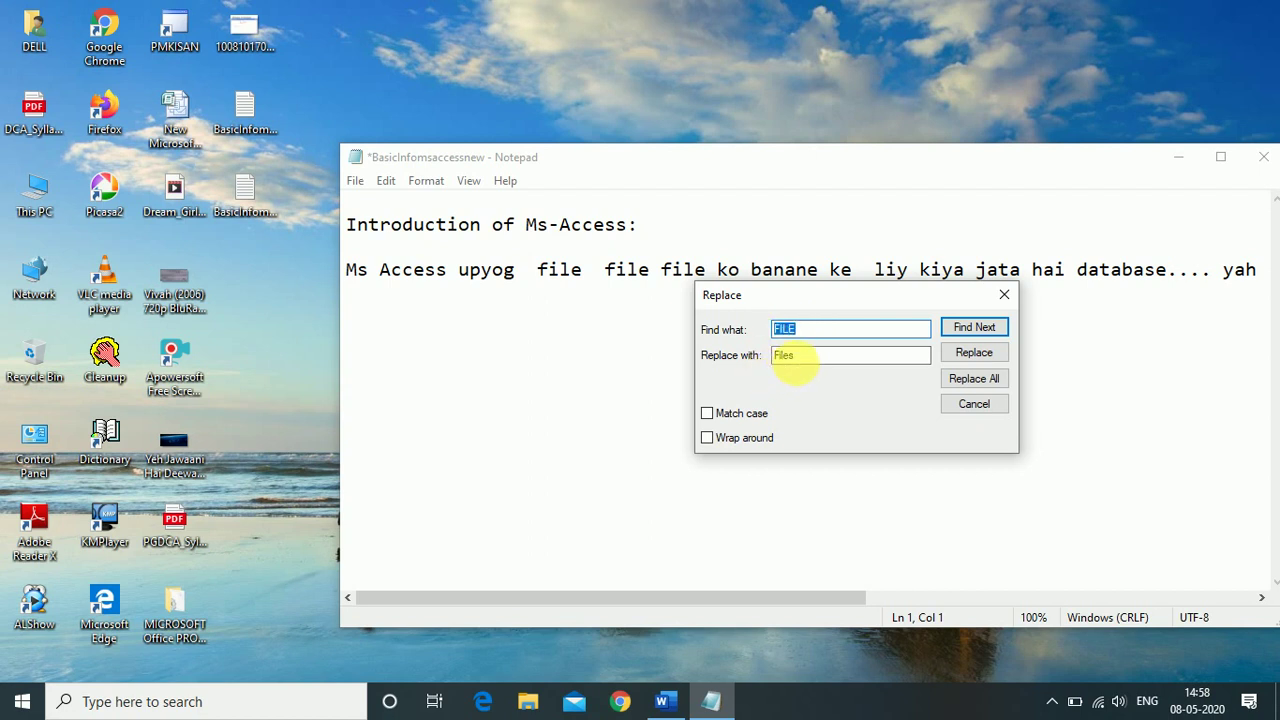
{"action": "key", "text": "Tab"}
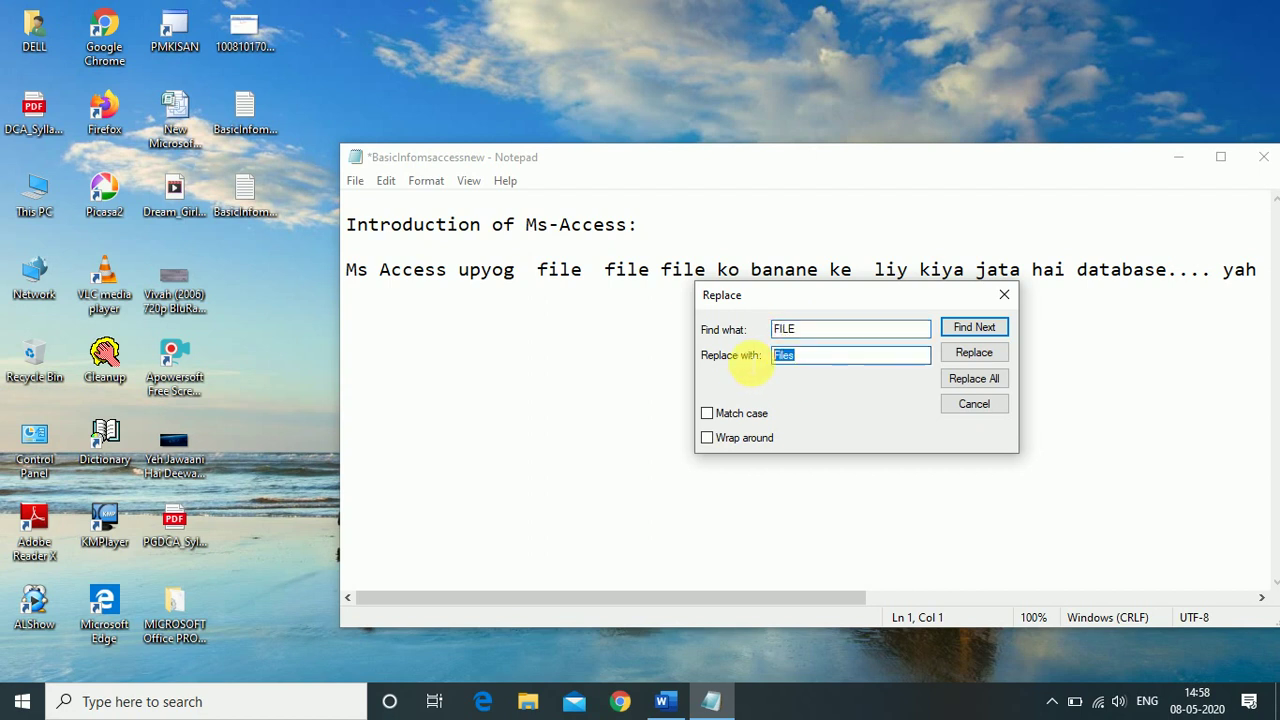
{"action": "left_click", "coordinate": [996, 385]}
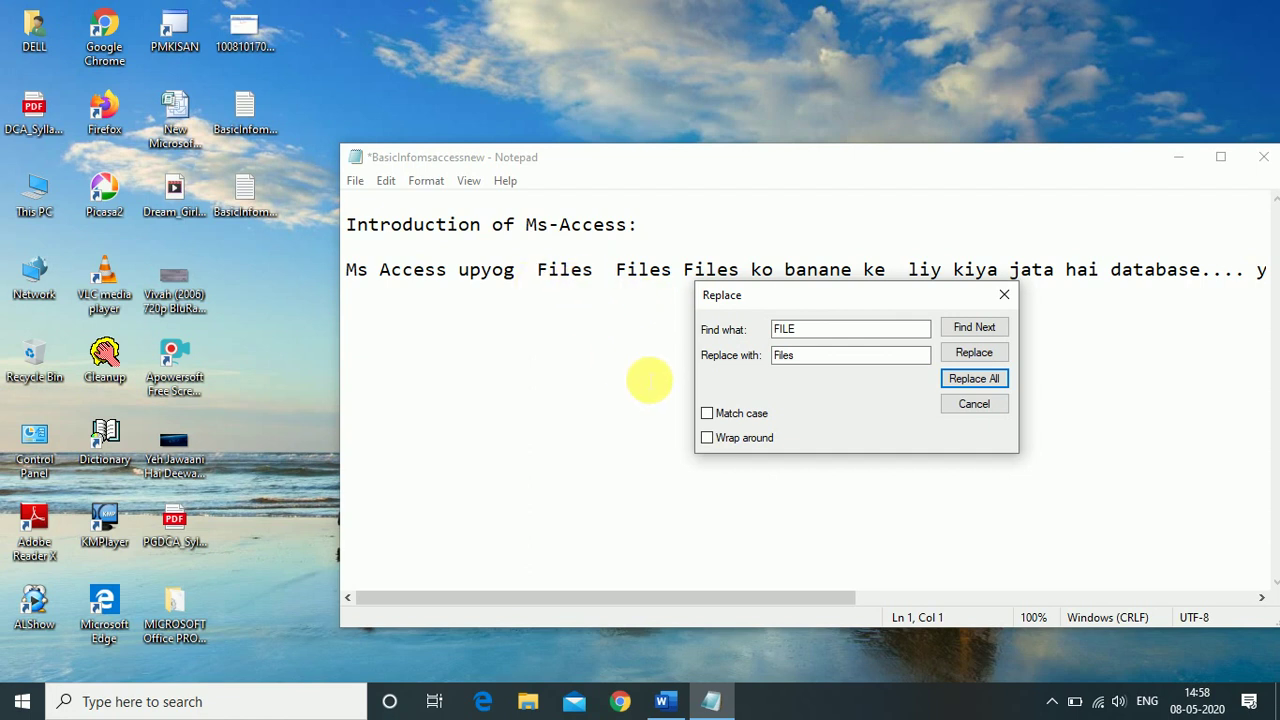
{"action": "left_click_drag", "start_coordinate": [777, 296], "coordinate": [649, 312]}
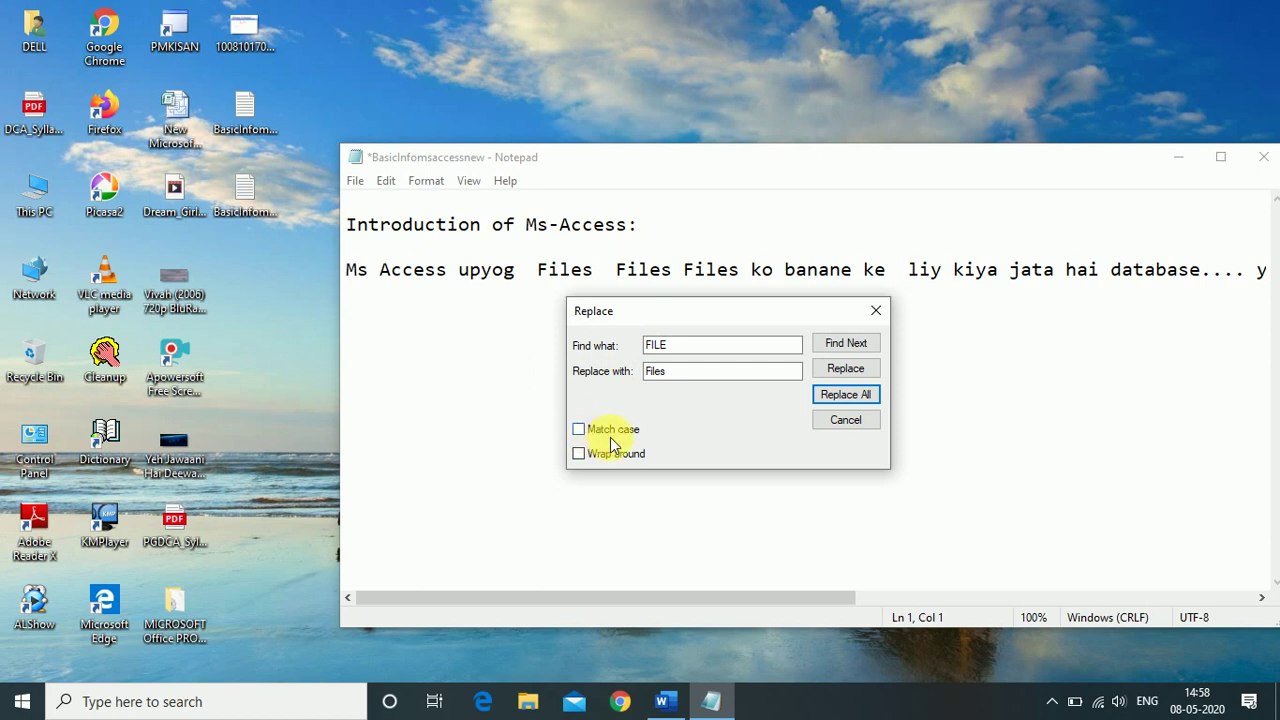
{"action": "left_click", "coordinate": [678, 350]}
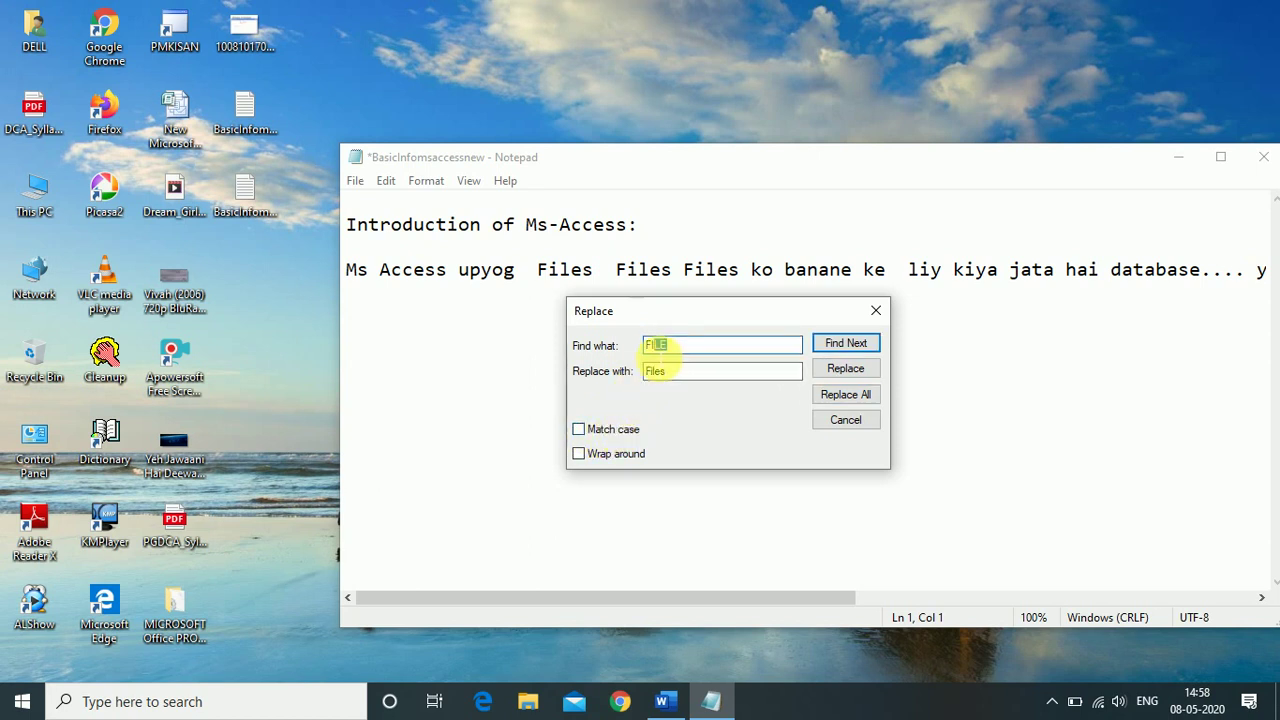
{"action": "left_click_drag", "start_coordinate": [660, 347], "coordinate": [636, 350]}
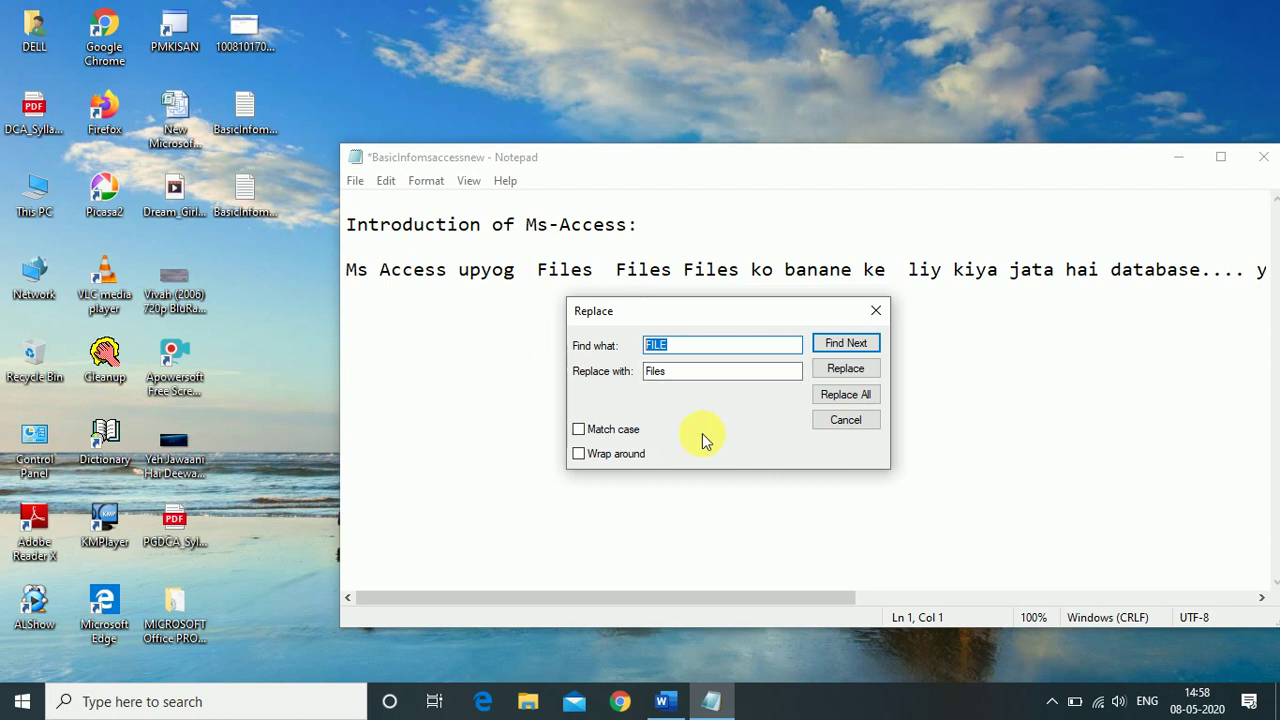
{"action": "left_click", "coordinate": [876, 312]}
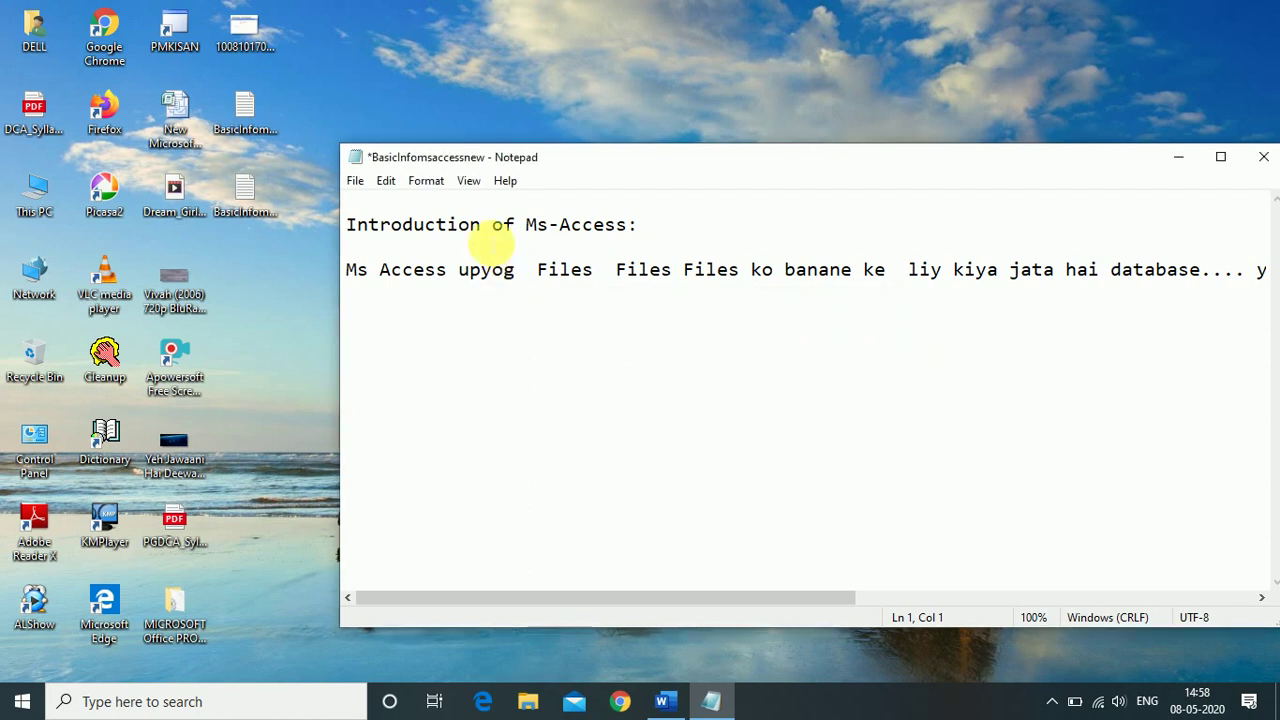
Use Go To to move the cursor to line number 2
{"action": "left_click", "coordinate": [388, 182]}
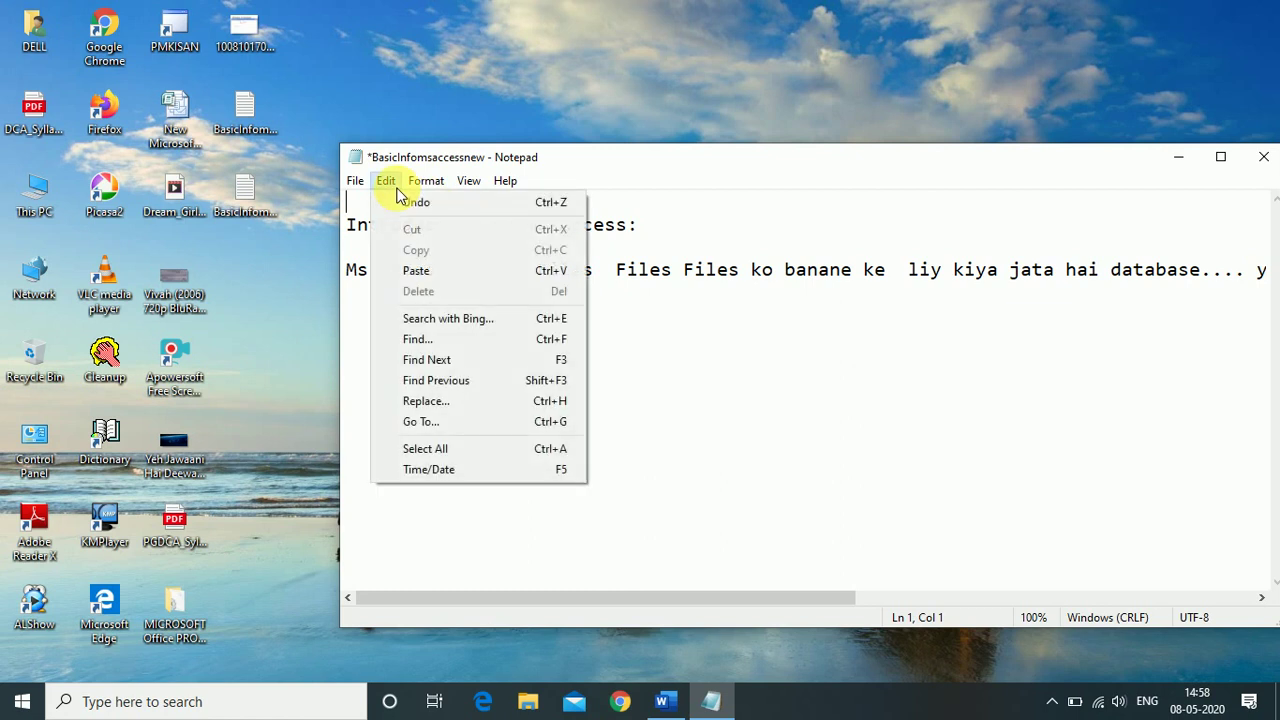
{"action": "left_click", "coordinate": [420, 421]}
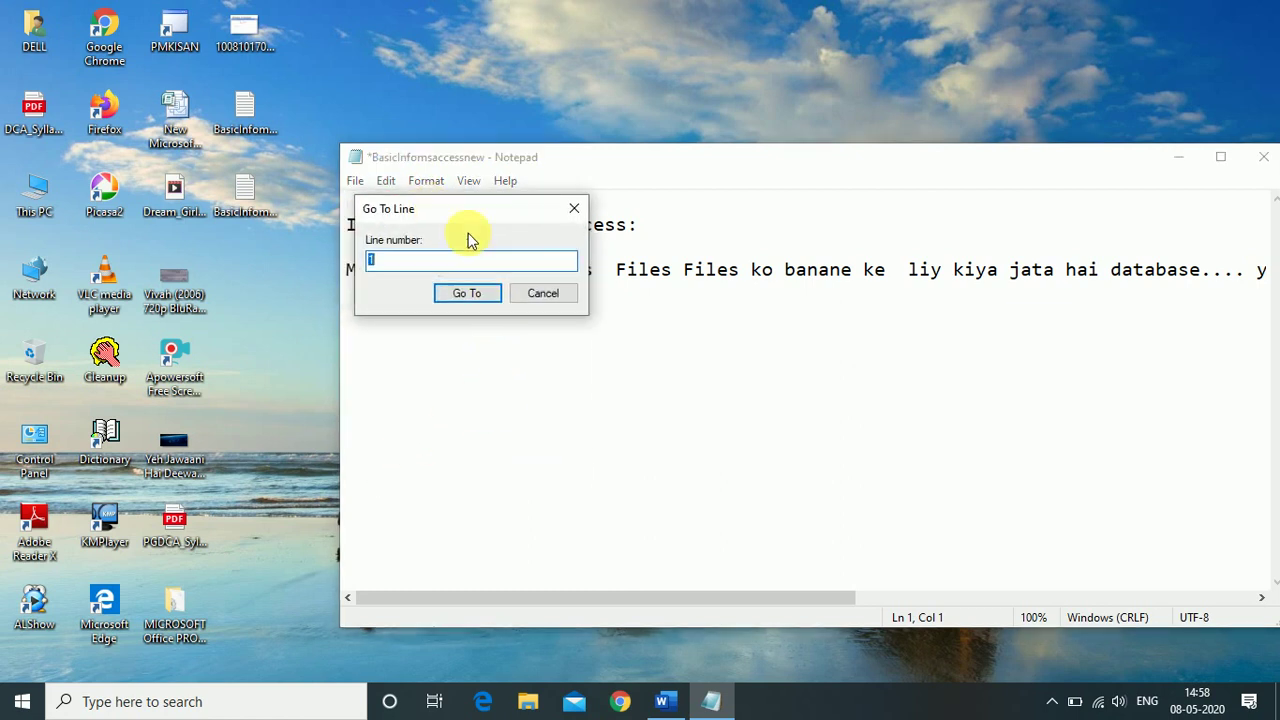
{"action": "left_click_drag", "start_coordinate": [430, 205], "coordinate": [714, 289]}
{"action": "left_click", "coordinate": [688, 342]}
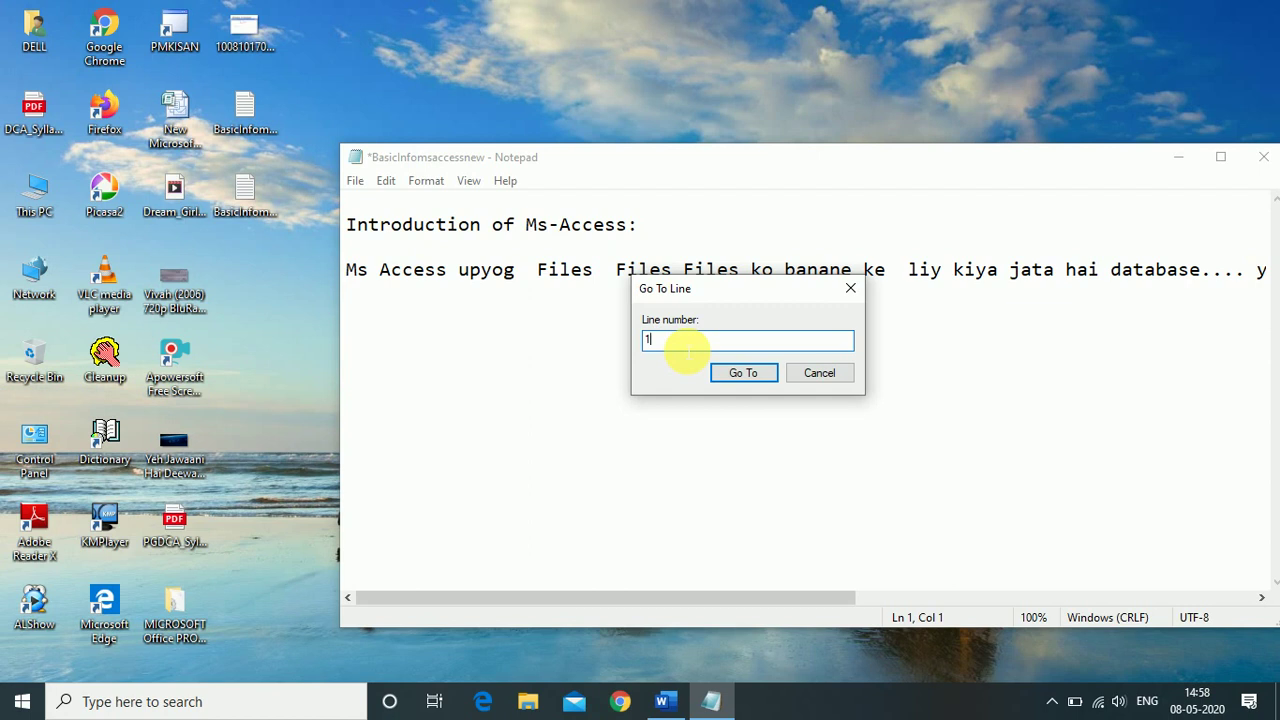
{"action": "left_click_drag", "start_coordinate": [700, 343], "coordinate": [645, 340]}
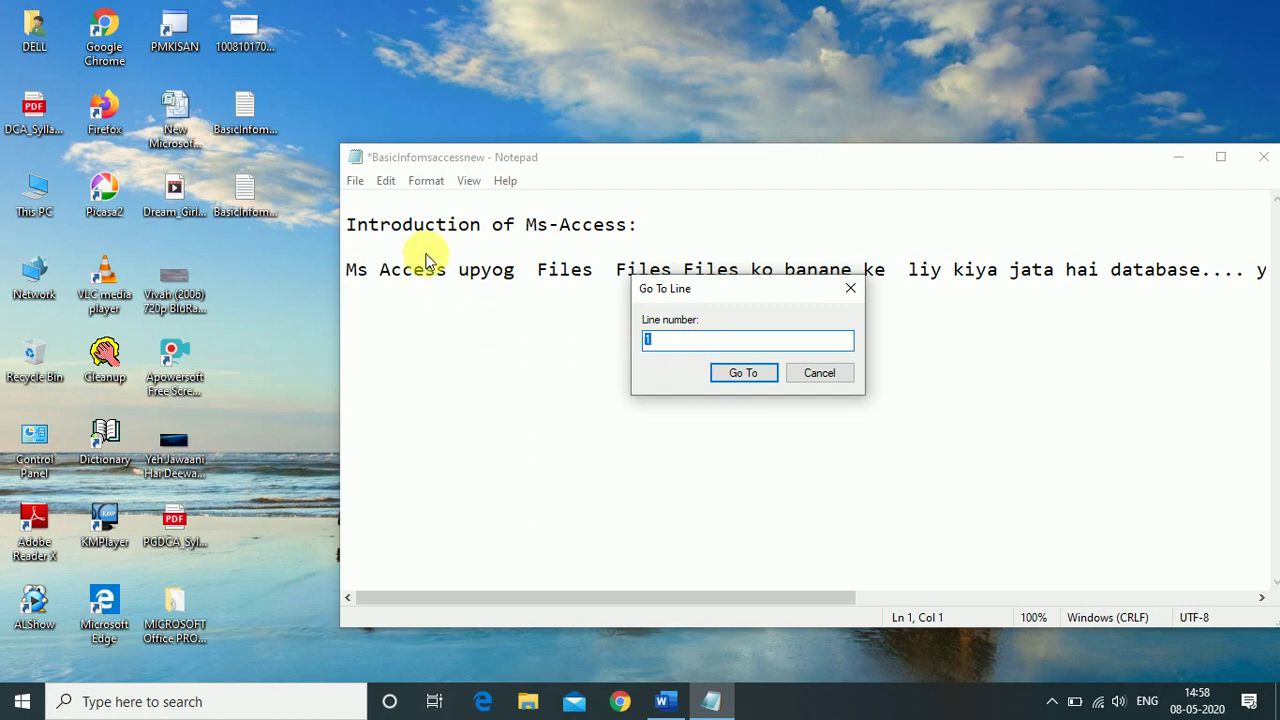
{"action": "type", "text": "2"}
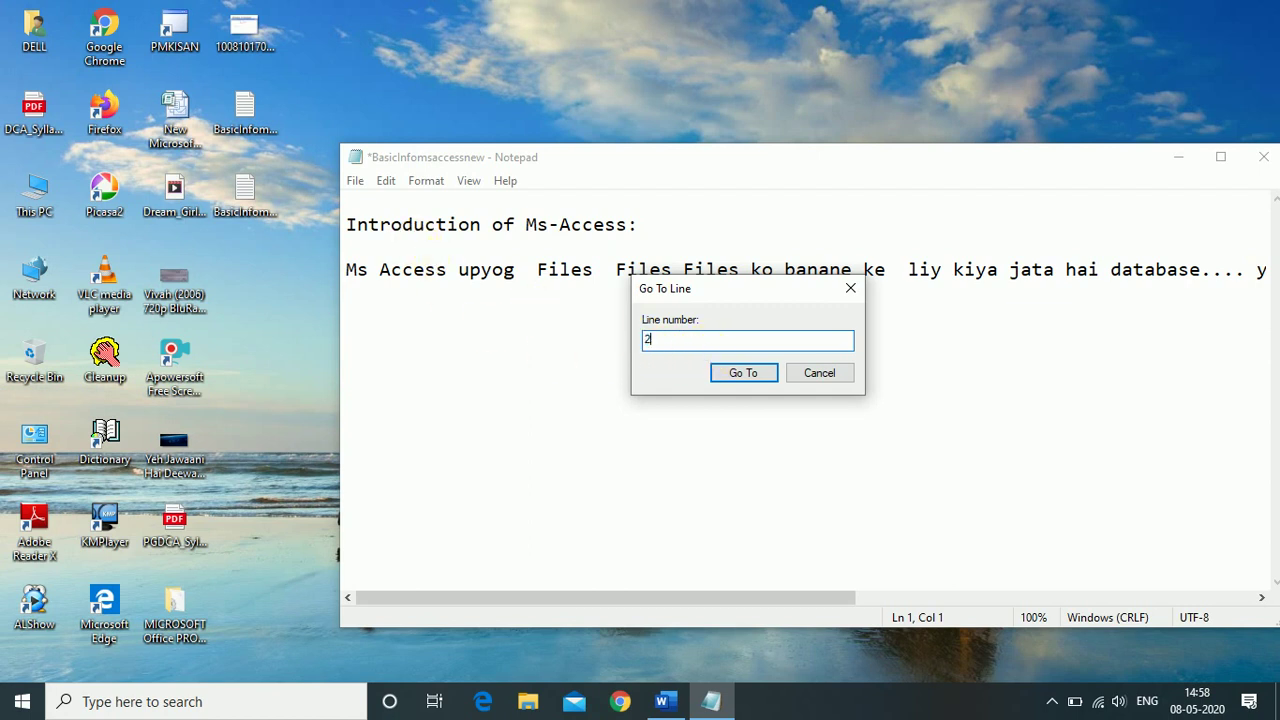
{"action": "left_click", "coordinate": [763, 378]}
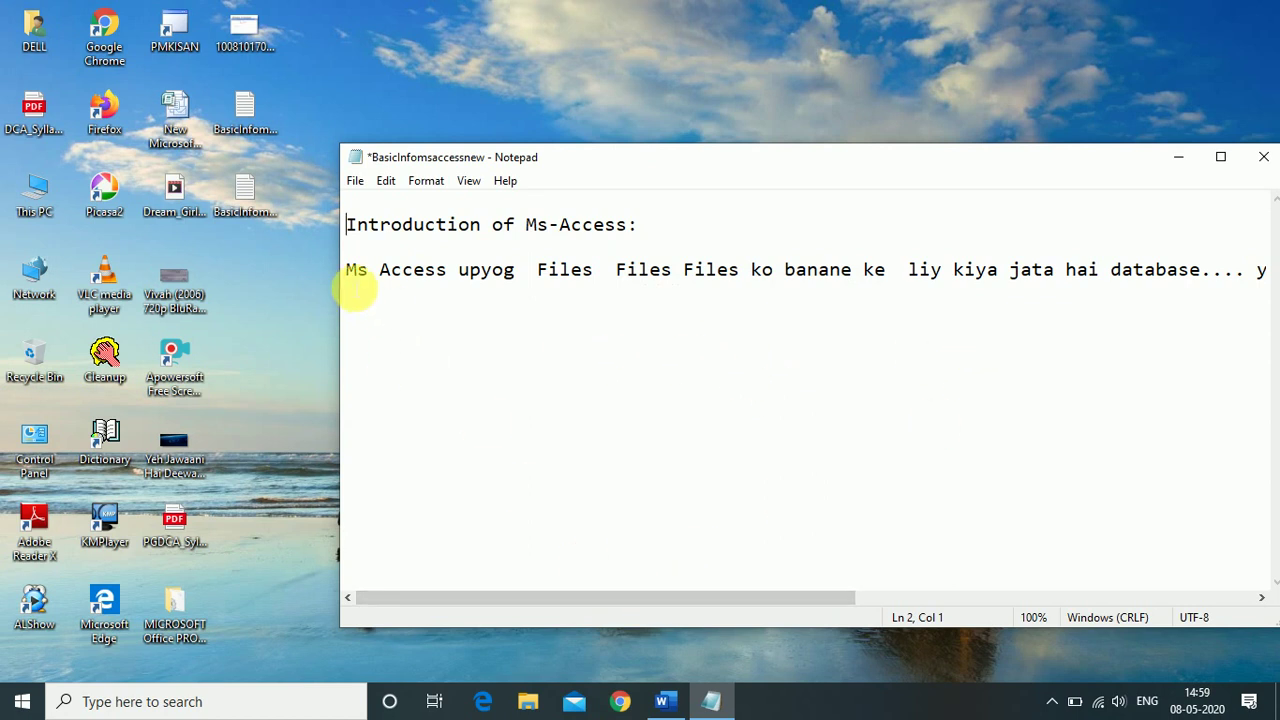
Place the cursor at the start of the "Ms Access upyog" sentence and run Go To with line number 4
{"action": "left_click", "coordinate": [350, 270]}
{"action": "left_click", "coordinate": [385, 181]}
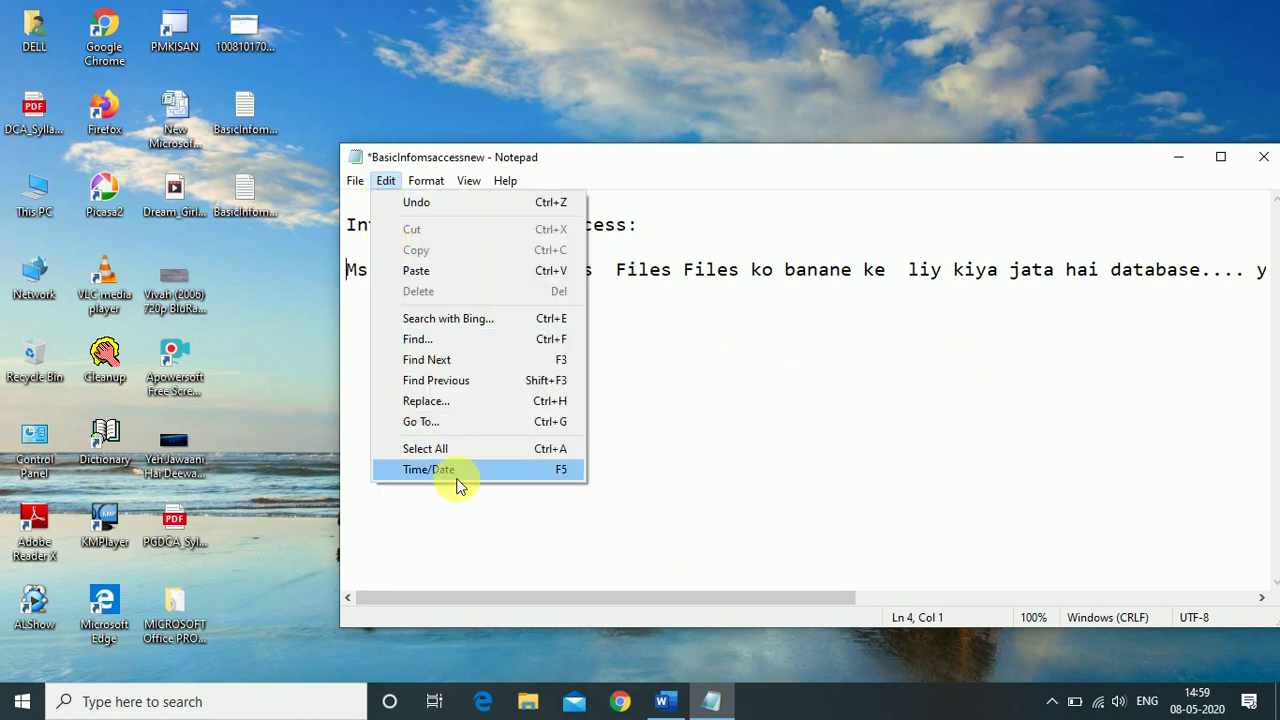
{"action": "left_click", "coordinate": [424, 424]}
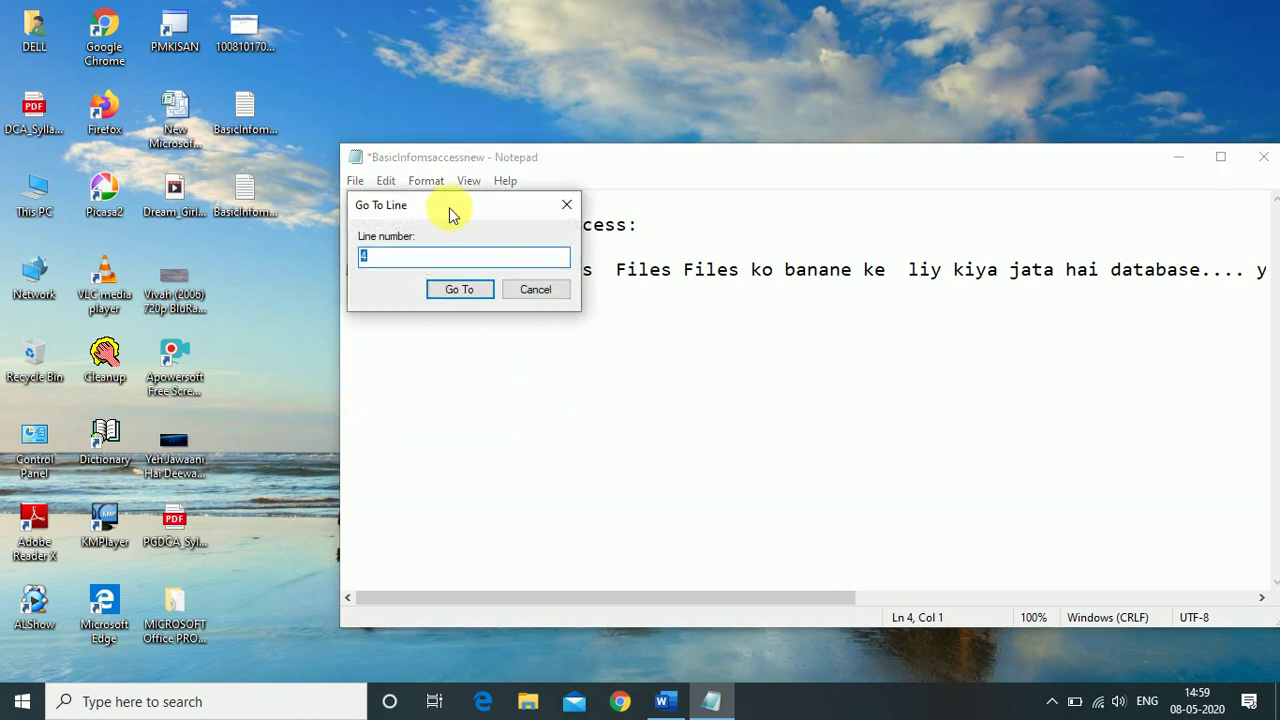
{"action": "left_click_drag", "start_coordinate": [449, 209], "coordinate": [923, 241]}
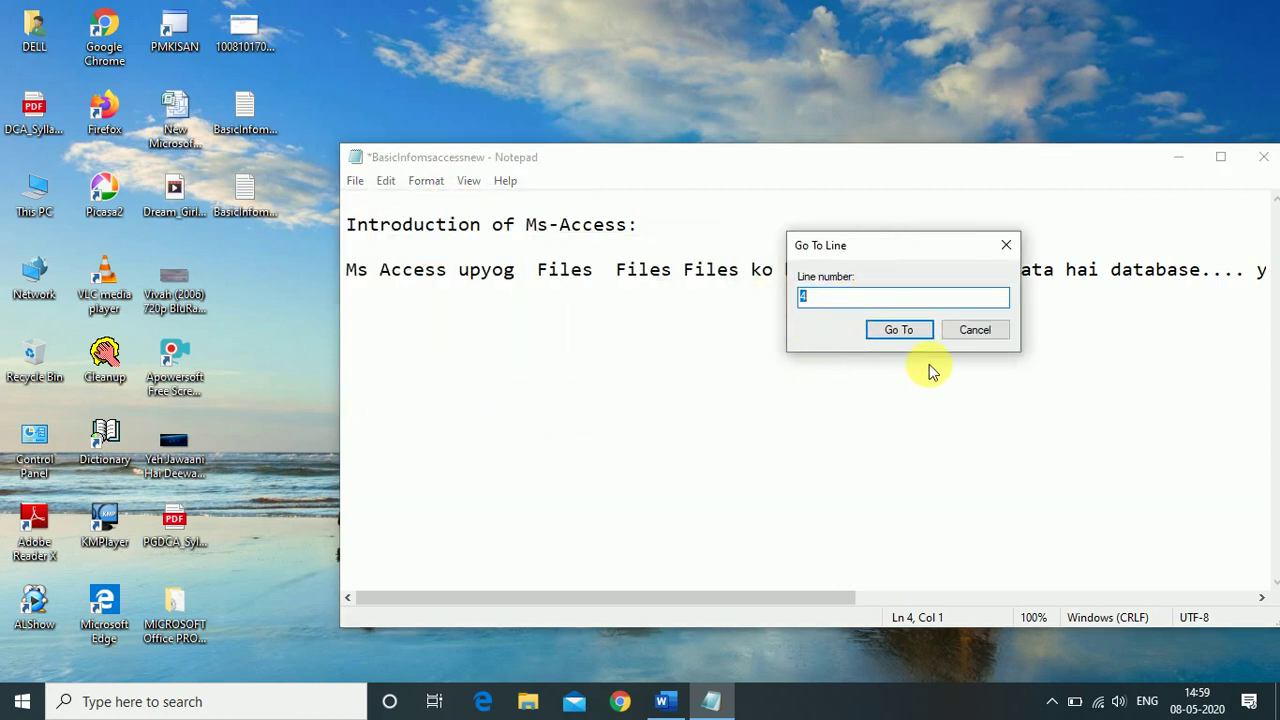
{"action": "left_click", "coordinate": [908, 330]}
Select all of the document's text with Select All and maximize the window to show the whole selection
{"action": "left_click", "coordinate": [386, 180]}
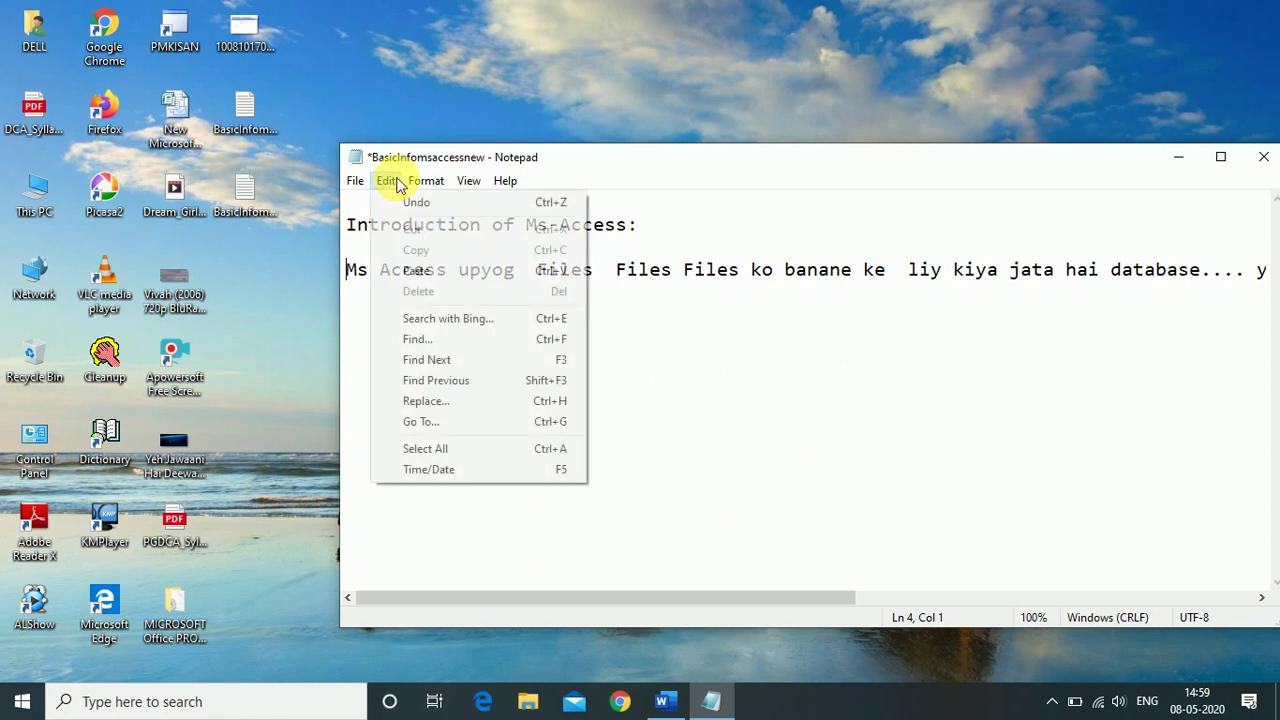
{"action": "left_click", "coordinate": [425, 449]}
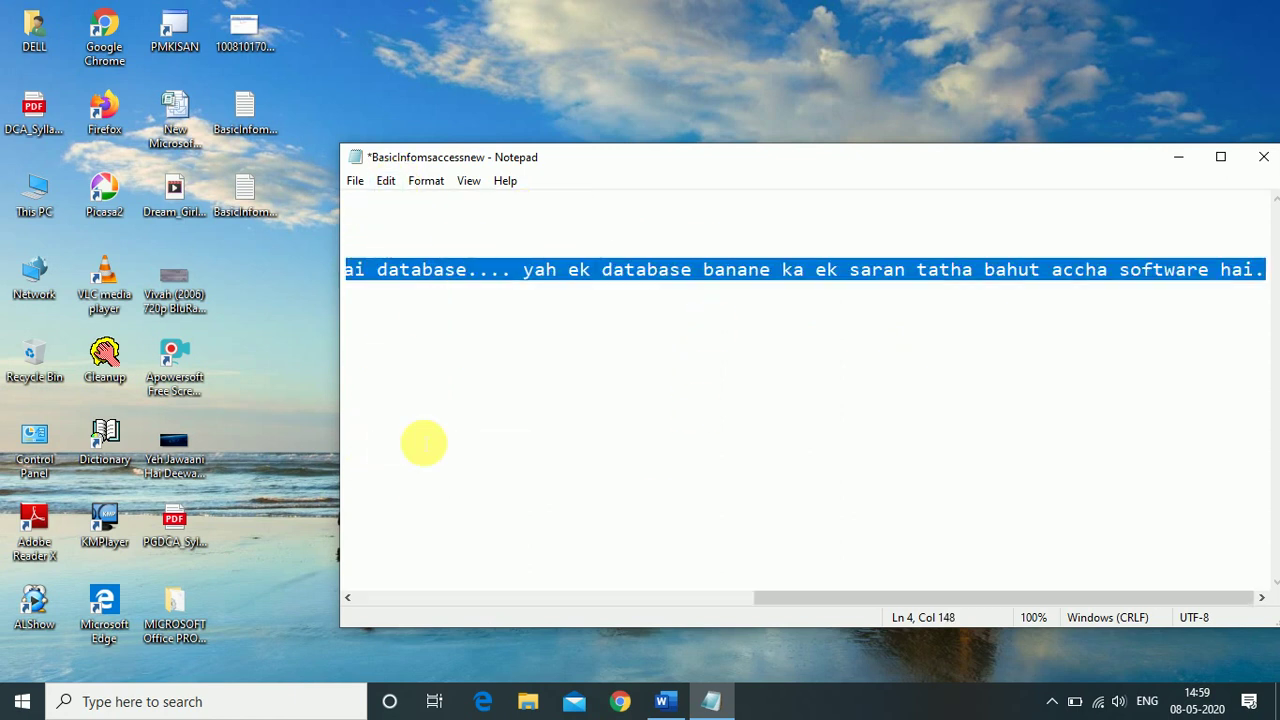
{"action": "left_click_drag", "start_coordinate": [916, 590], "coordinate": [663, 604]}
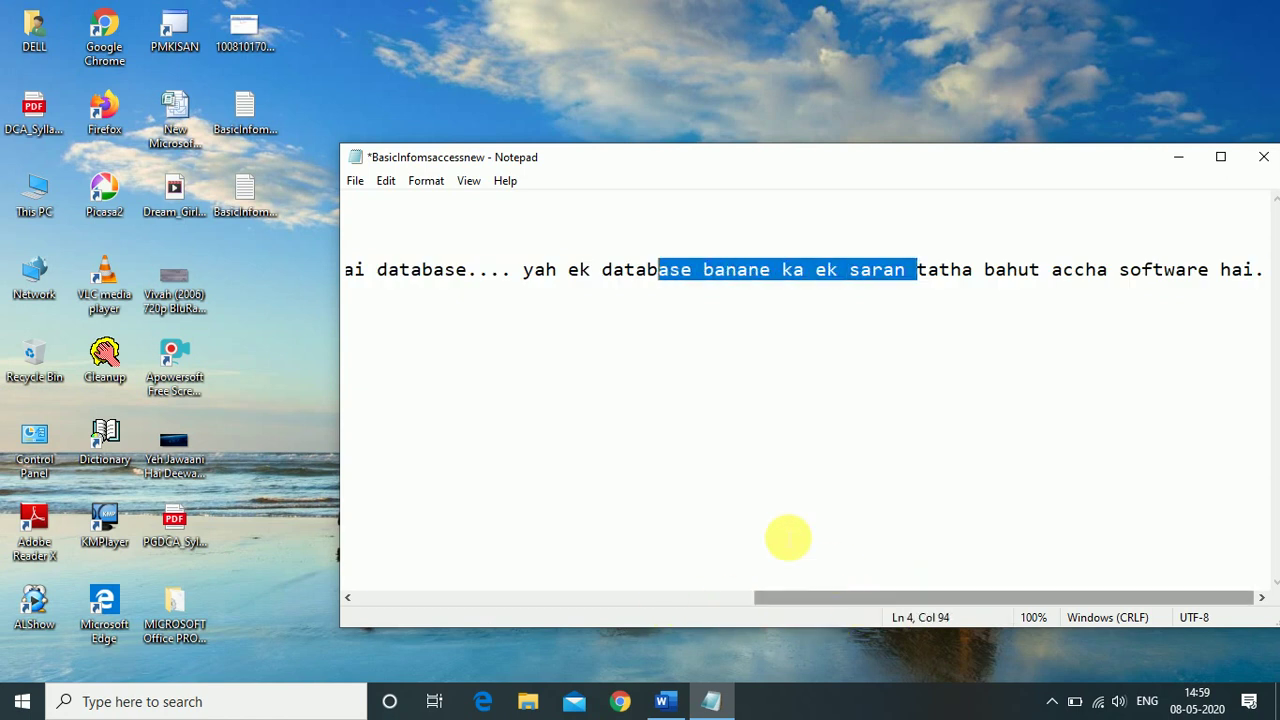
{"action": "left_click", "coordinate": [708, 511]}
{"action": "left_click", "coordinate": [385, 181]}
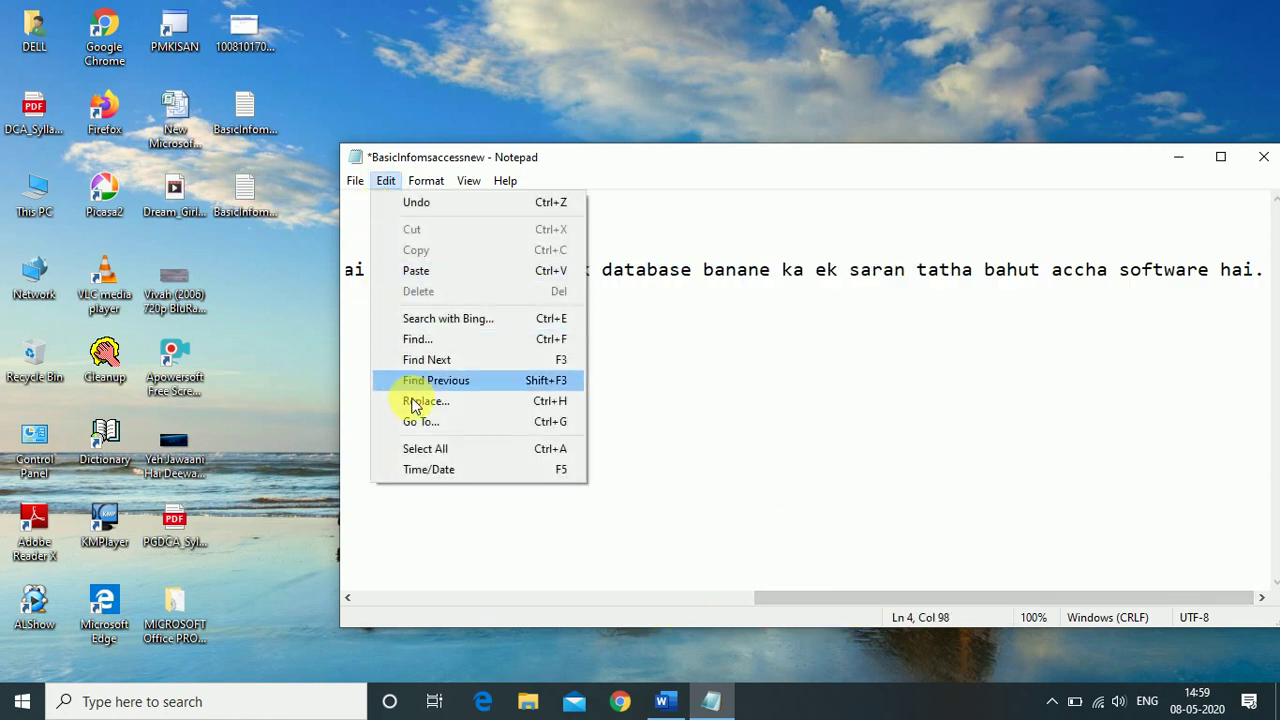
{"action": "left_click", "coordinate": [428, 450]}
{"action": "left_click_drag", "start_coordinate": [845, 598], "coordinate": [895, 604]}
{"action": "left_click", "coordinate": [1220, 157]}
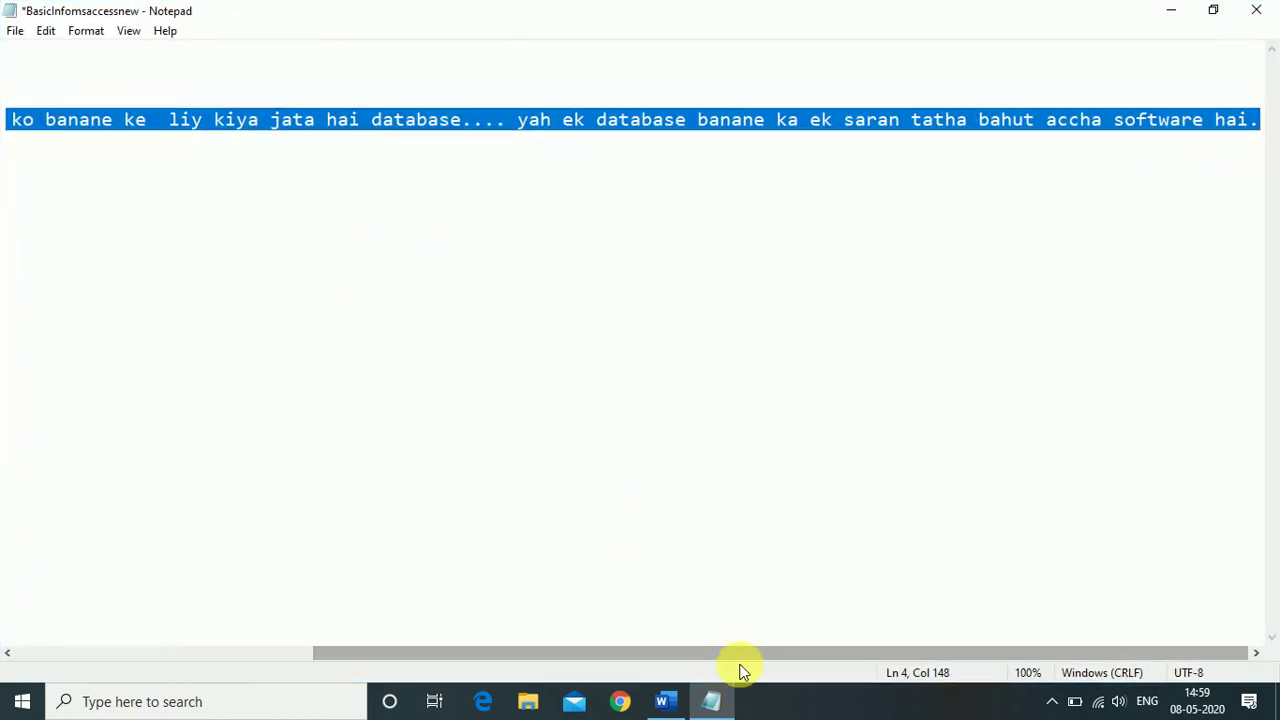
{"action": "left_click_drag", "start_coordinate": [737, 655], "coordinate": [40, 645]}
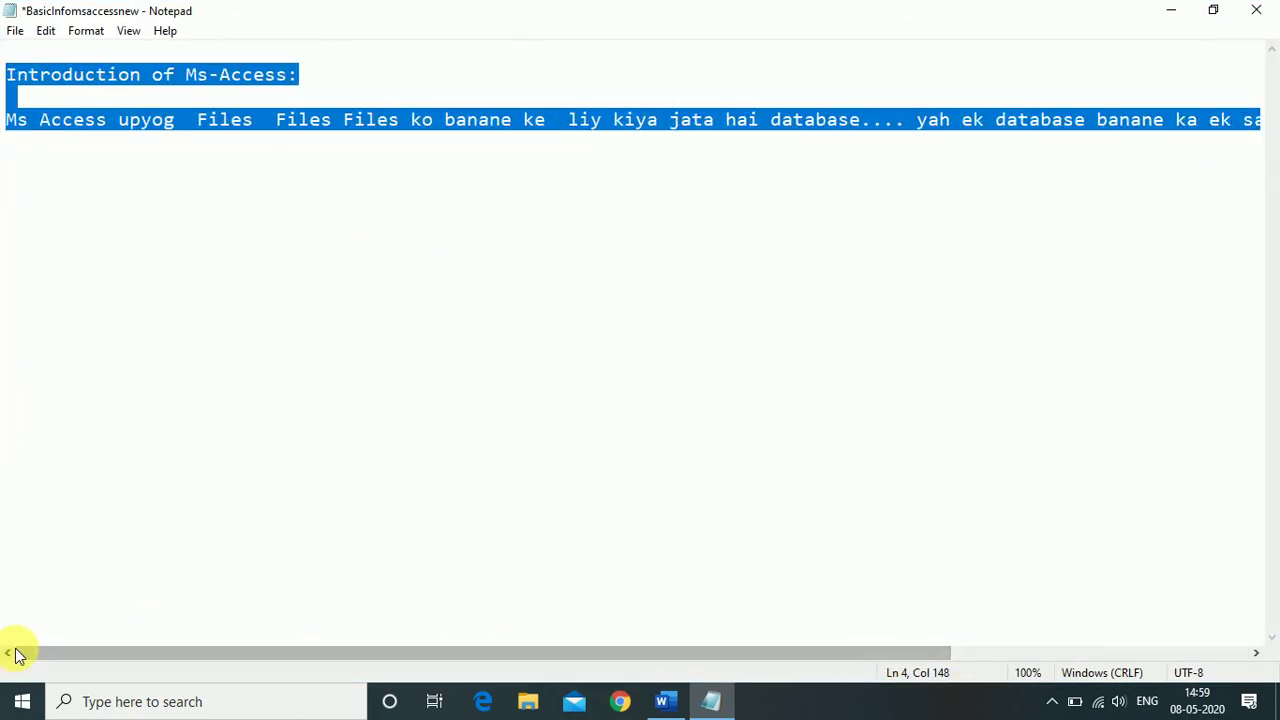
Deselect the text and insert the current time and date at the end of the "Introduction of Ms-Access:" heading
{"action": "left_click", "coordinate": [46, 31]}
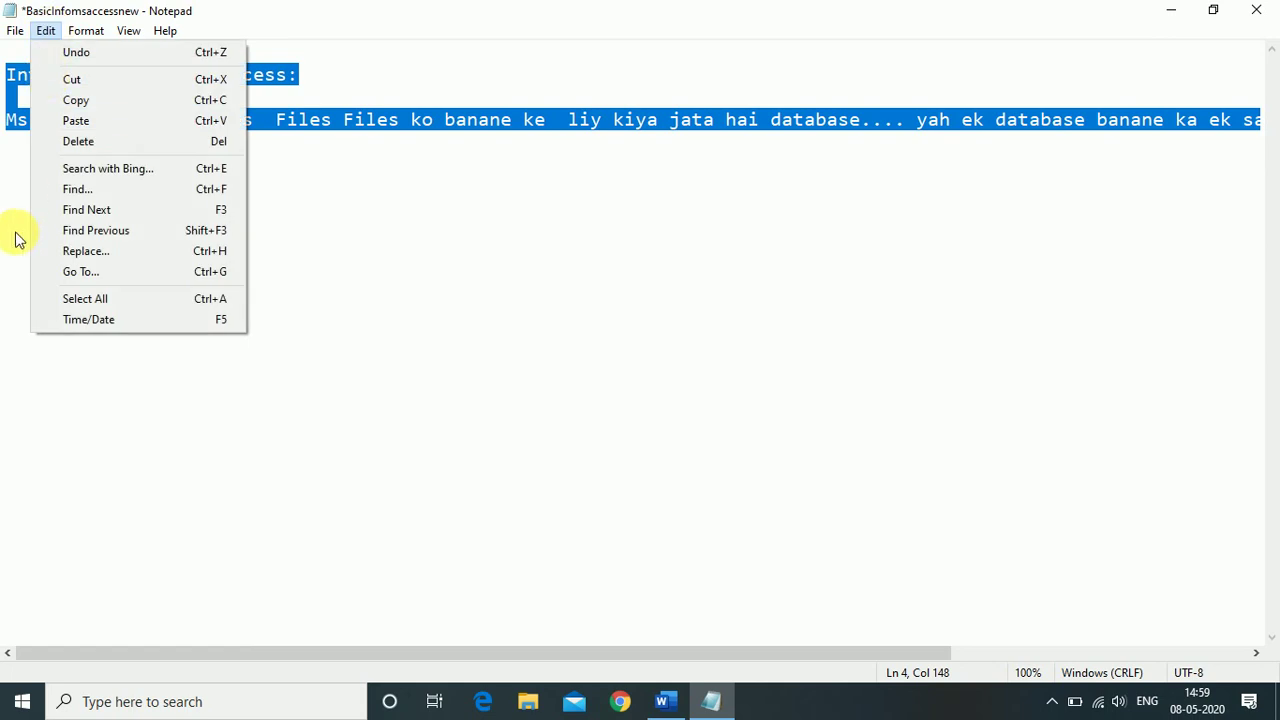
{"action": "left_click", "coordinate": [333, 320]}
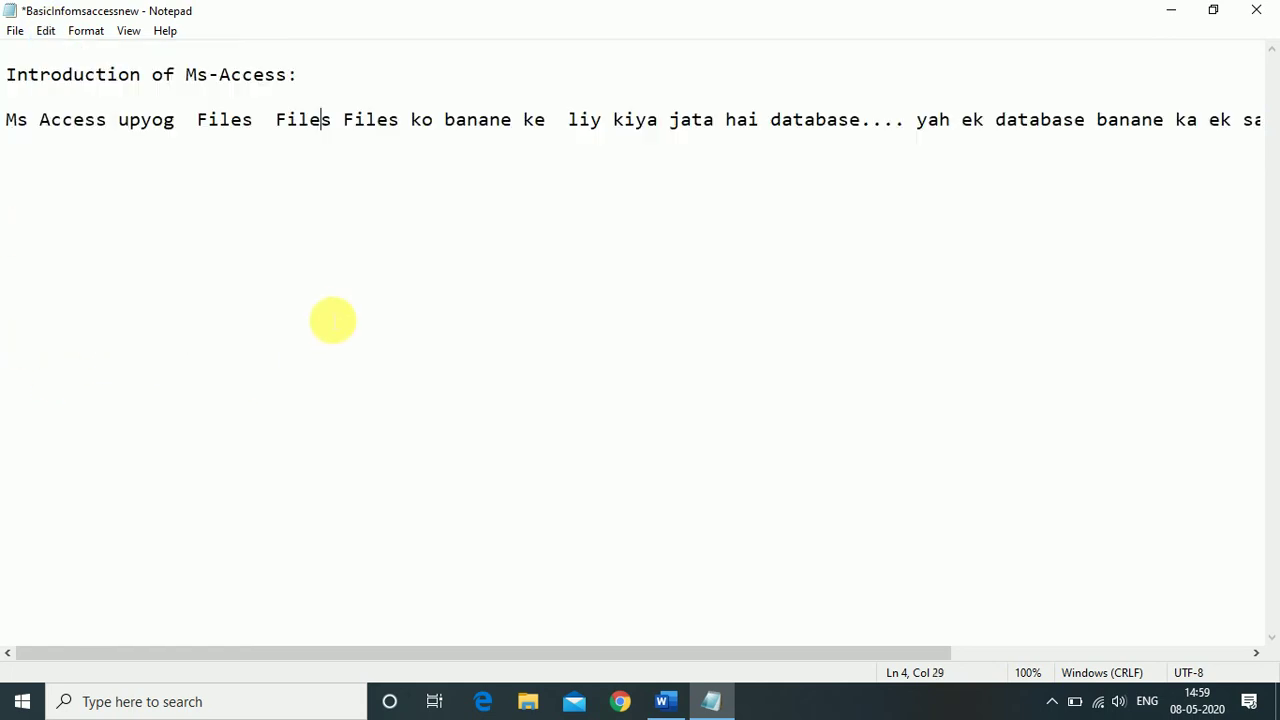
{"action": "left_click", "coordinate": [345, 84]}
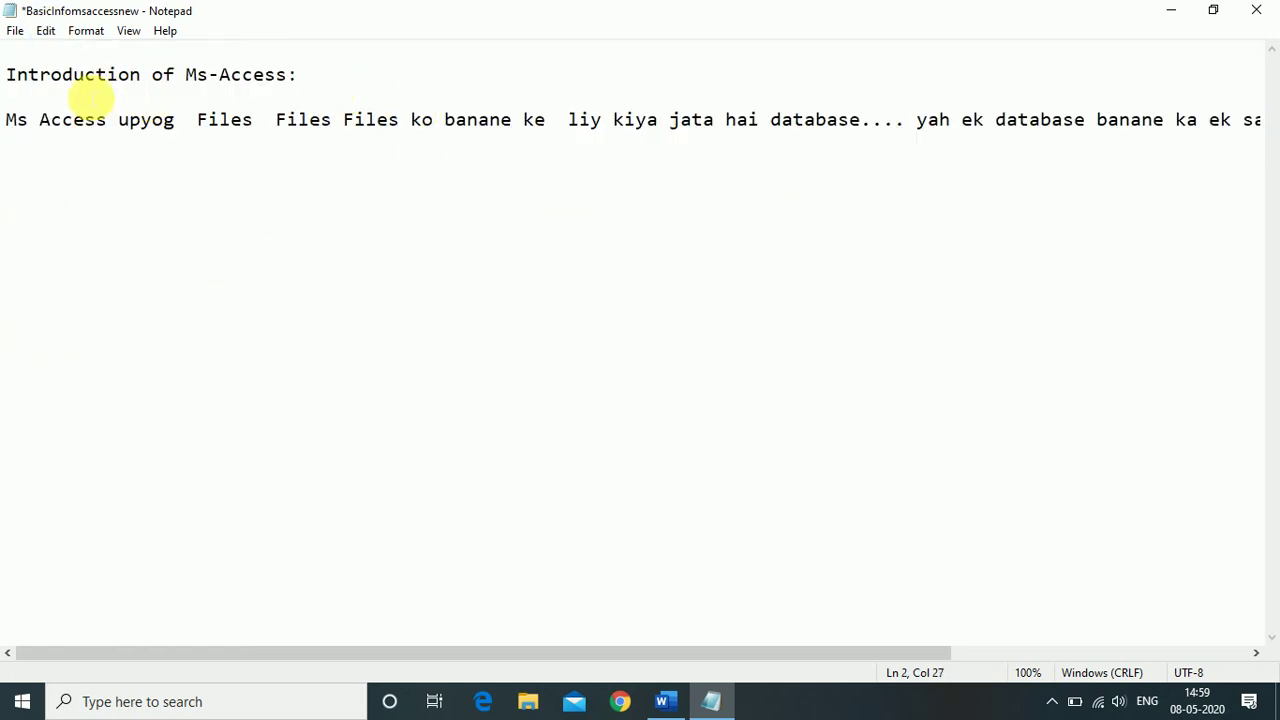
{"action": "left_click", "coordinate": [46, 31]}
{"action": "left_click", "coordinate": [104, 322]}
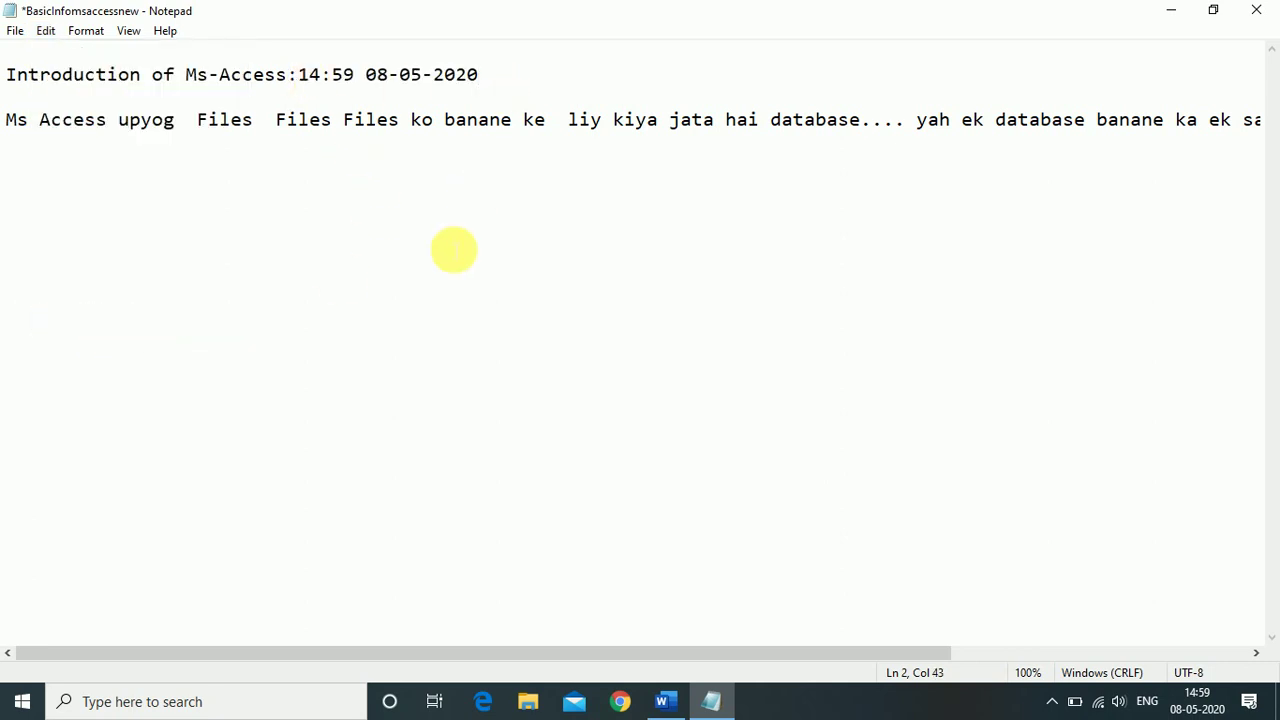
{"action": "left_click", "coordinate": [46, 31]}
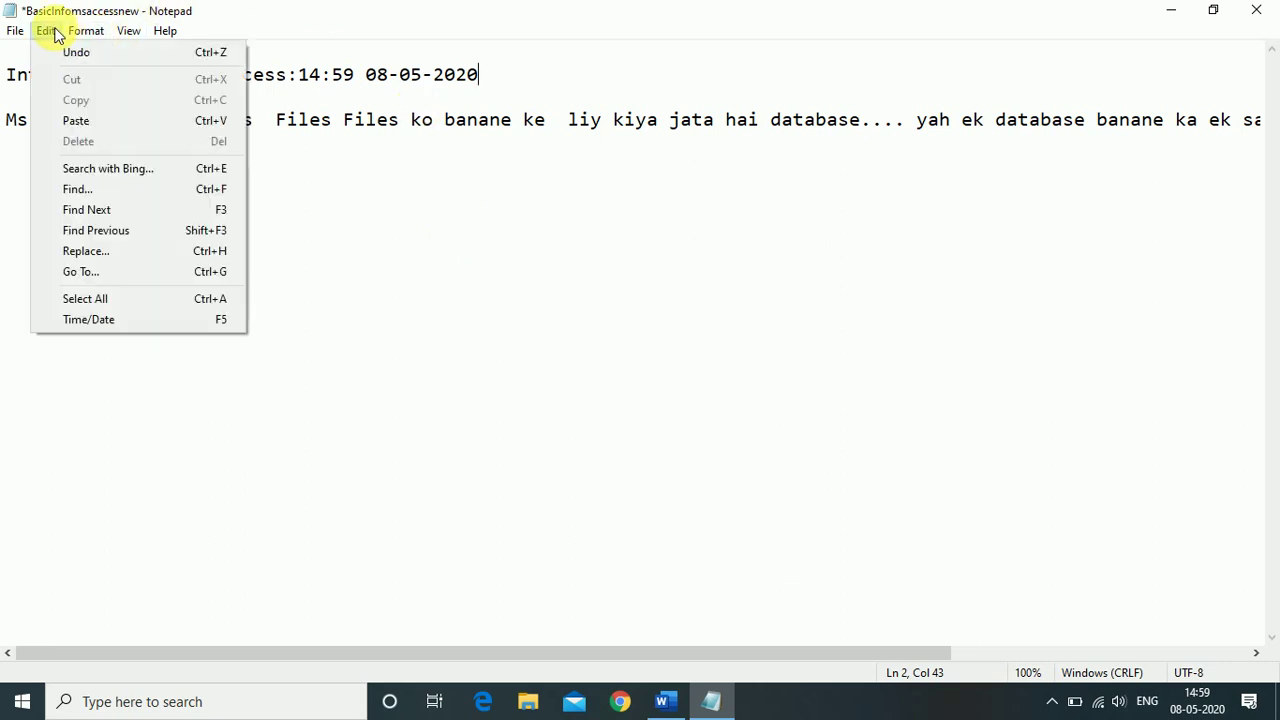
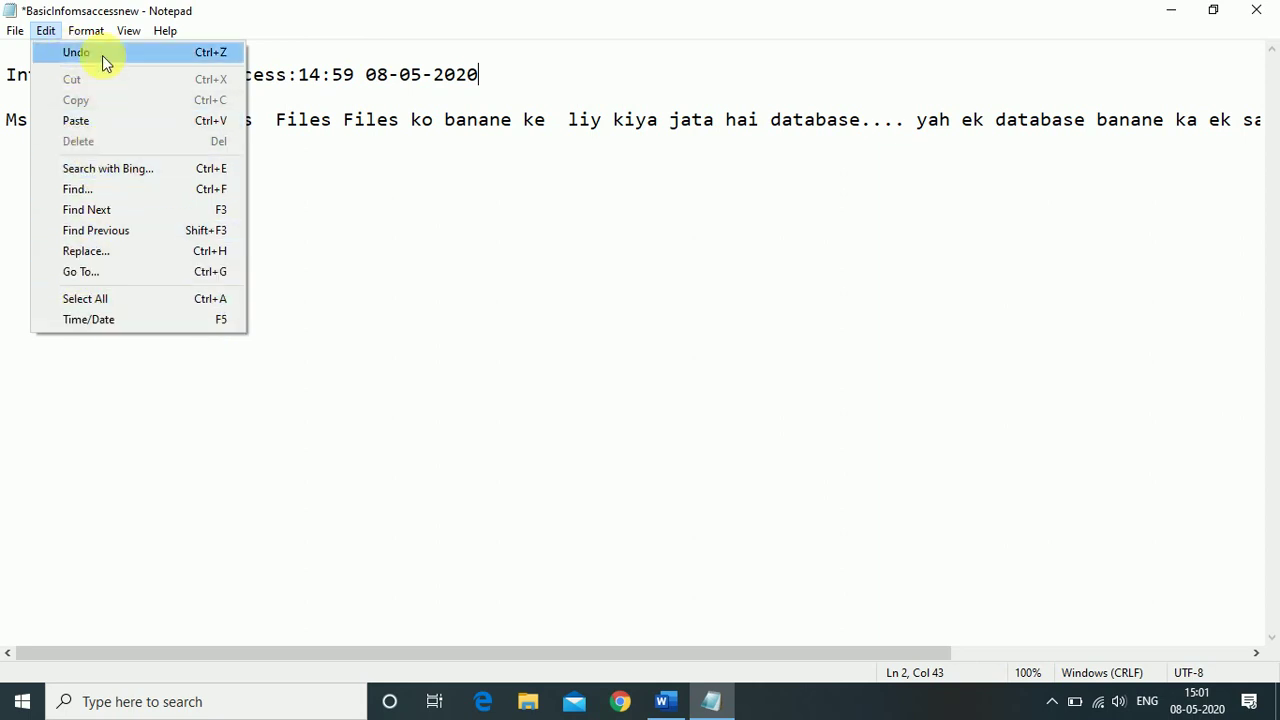
{"action": "mouse_move", "coordinate": [88, 32]}
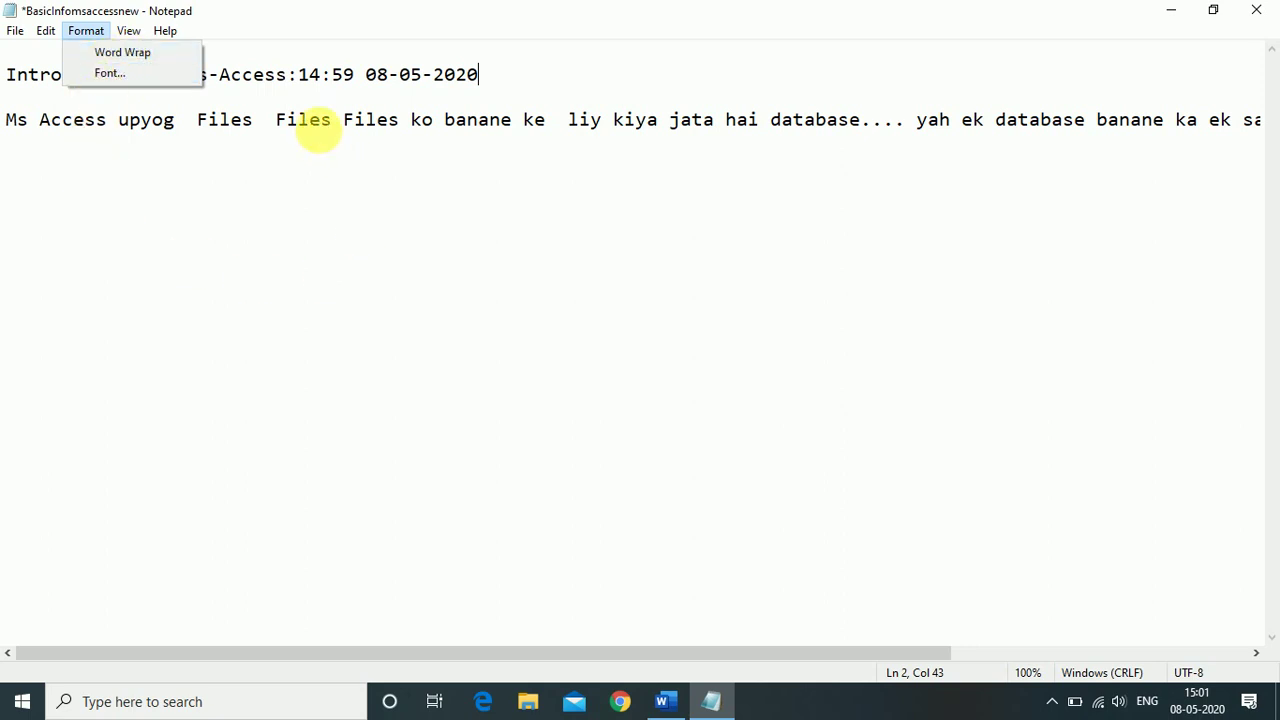
{"action": "left_click", "coordinate": [320, 124]}
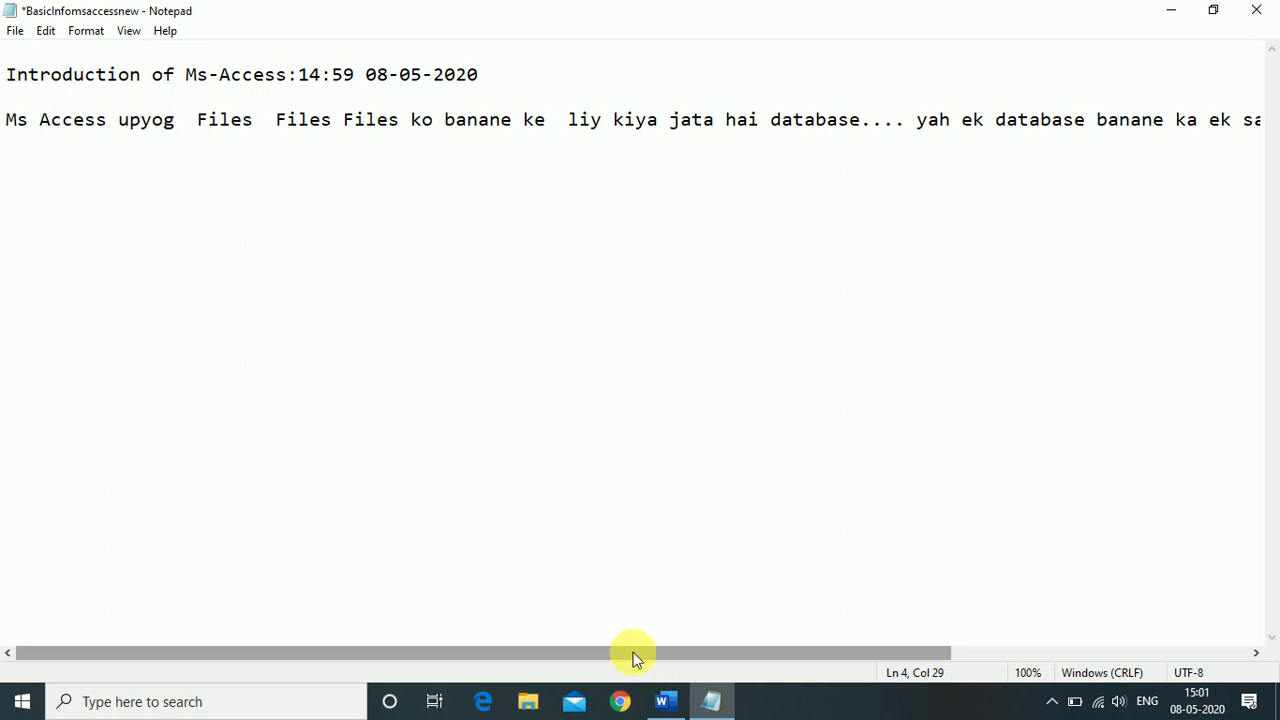
Add ". ms access" after "bahut accha software hai" at the end of the "Ms Access upyog" sentence
{"action": "left_click_drag", "start_coordinate": [632, 657], "coordinate": [1262, 590]}
{"action": "left_click", "coordinate": [1255, 121]}
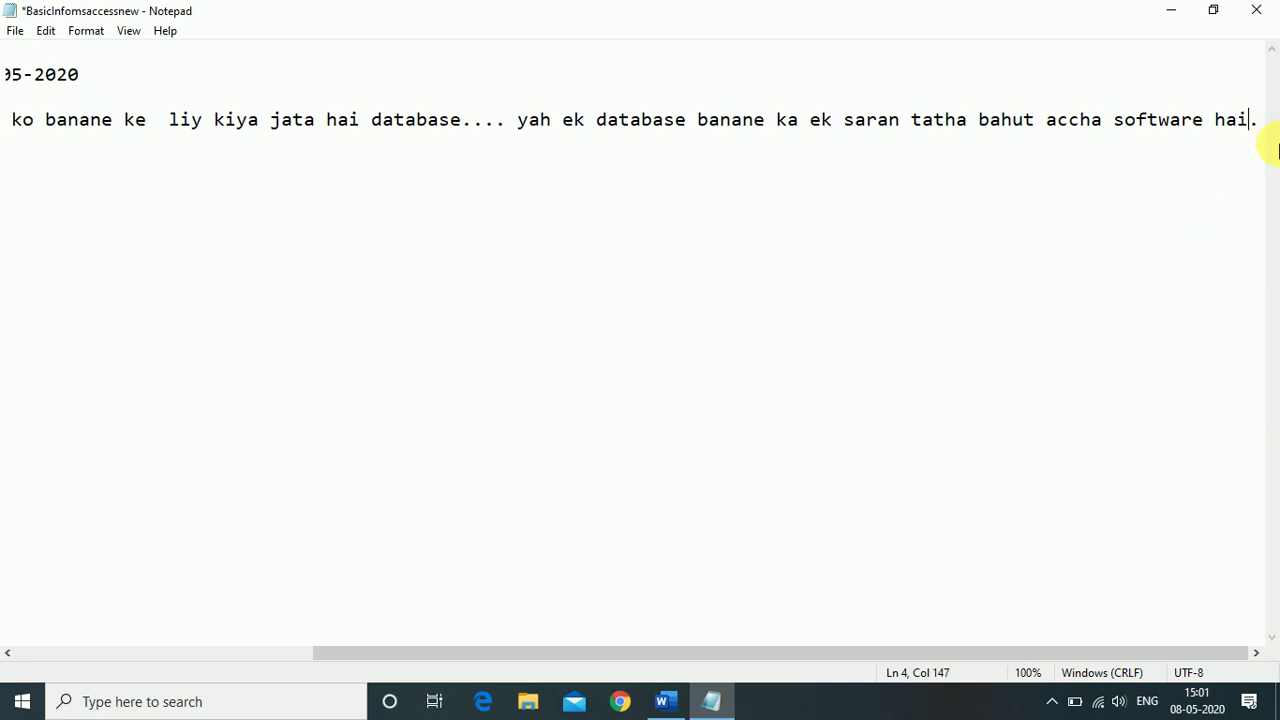
{"action": "type", "text": "ssdf"}
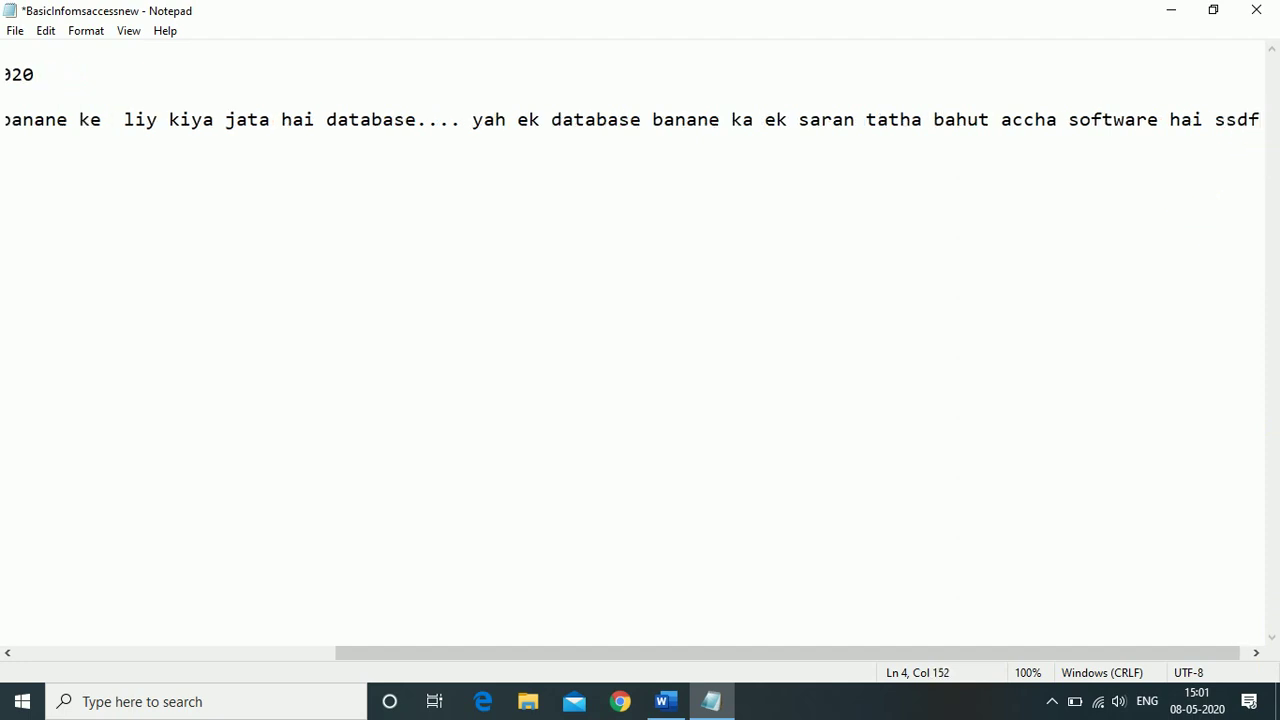
{"action": "key", "text": "BackSpace"}
{"action": "key", "text": "BackSpace"}
{"action": "key", "text": "BackSpace"}
{"action": "key", "text": "BackSpace"}
{"action": "type", "text": ". ms access"}
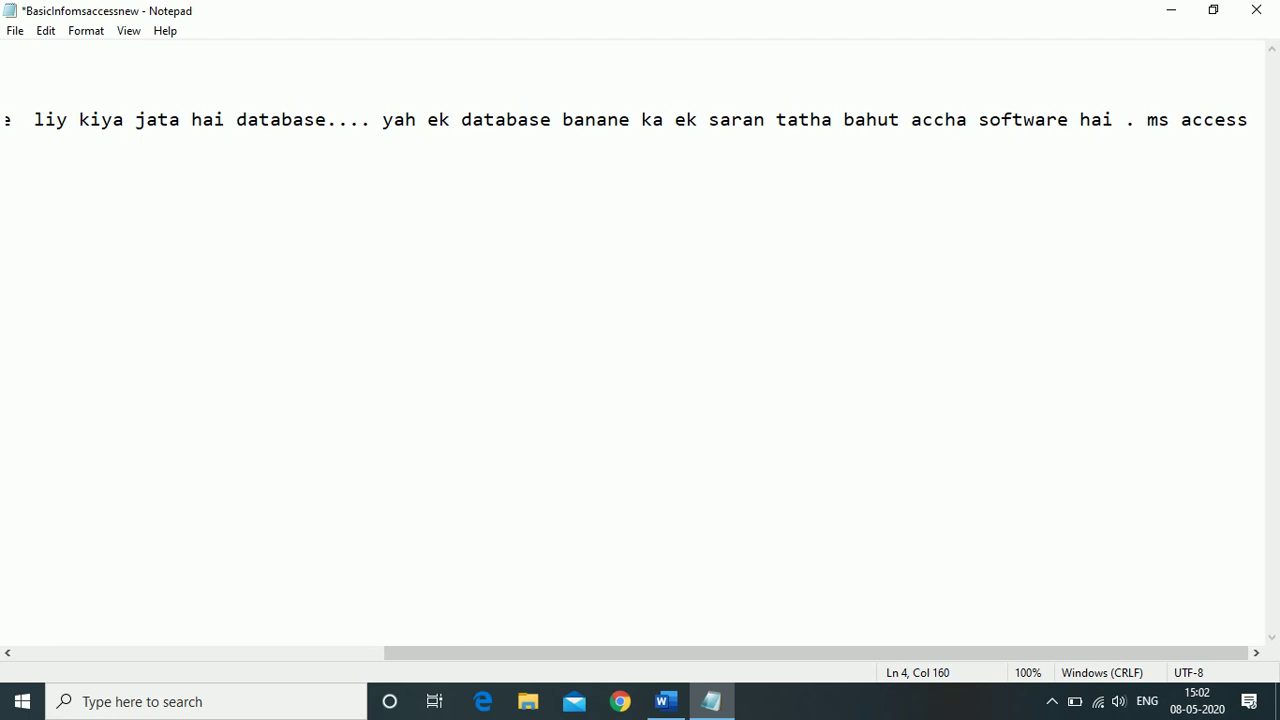
Continue the new sentence after "ms access" with "ka naya version marker me 2019 hai"
{"action": "type", "text": "ka naya ve"}
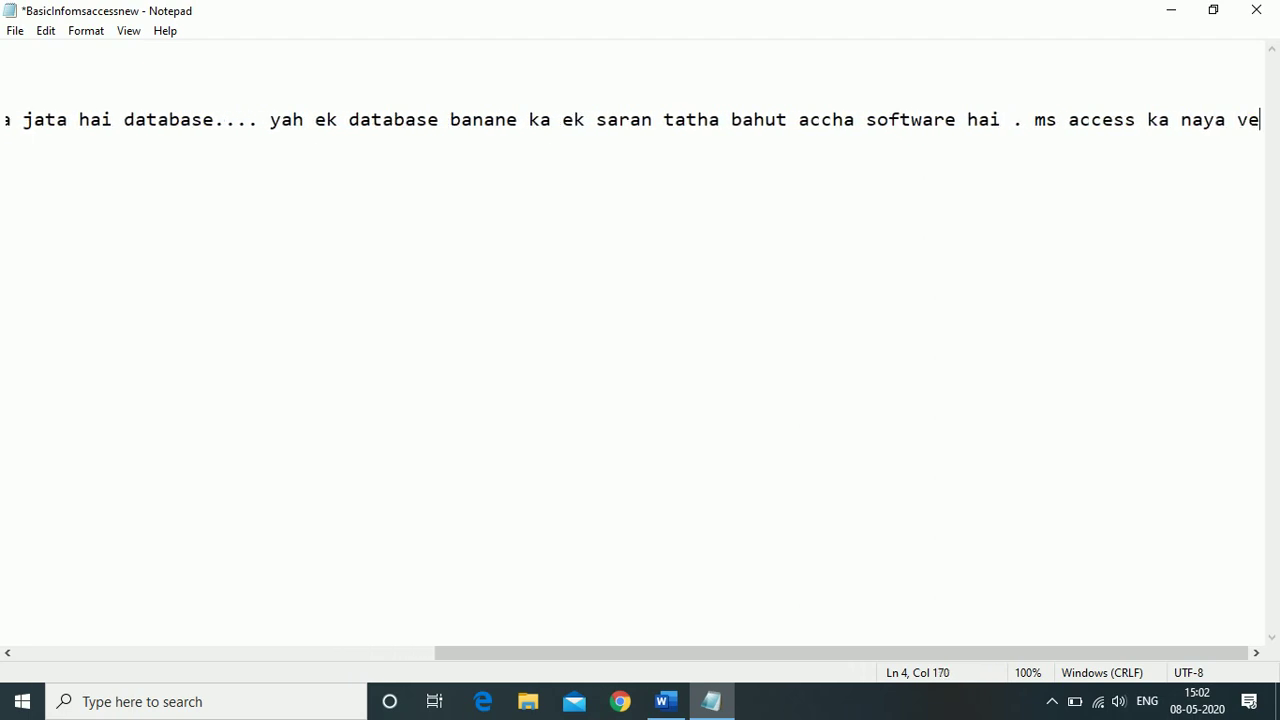
{"action": "type", "text": "rsion marke"}
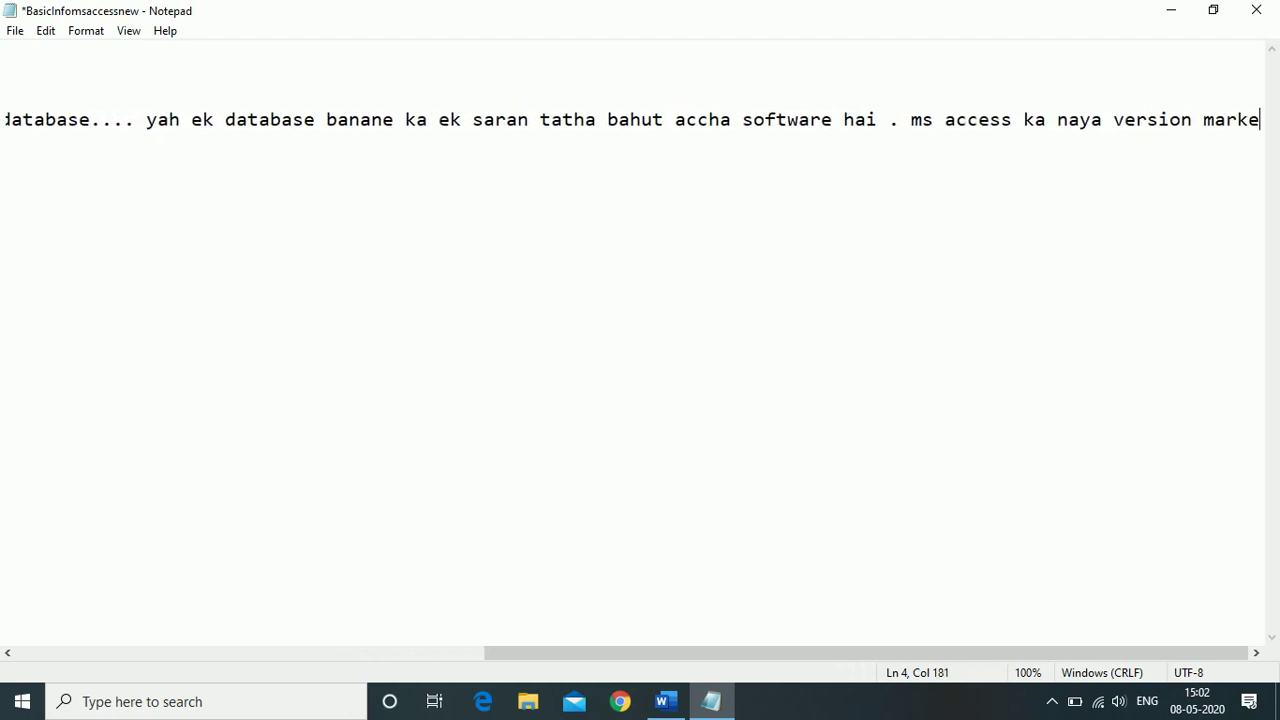
{"action": "type", "text": " m me "}
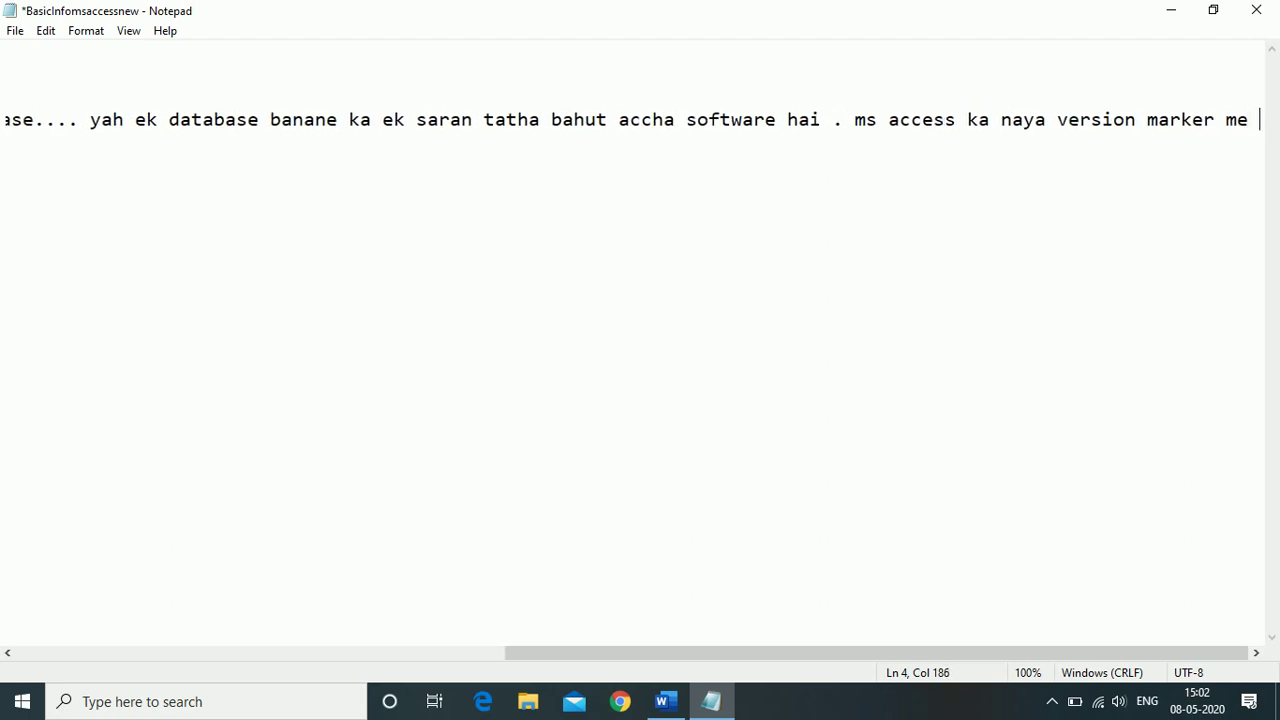
{"action": "type", "text": "2"}
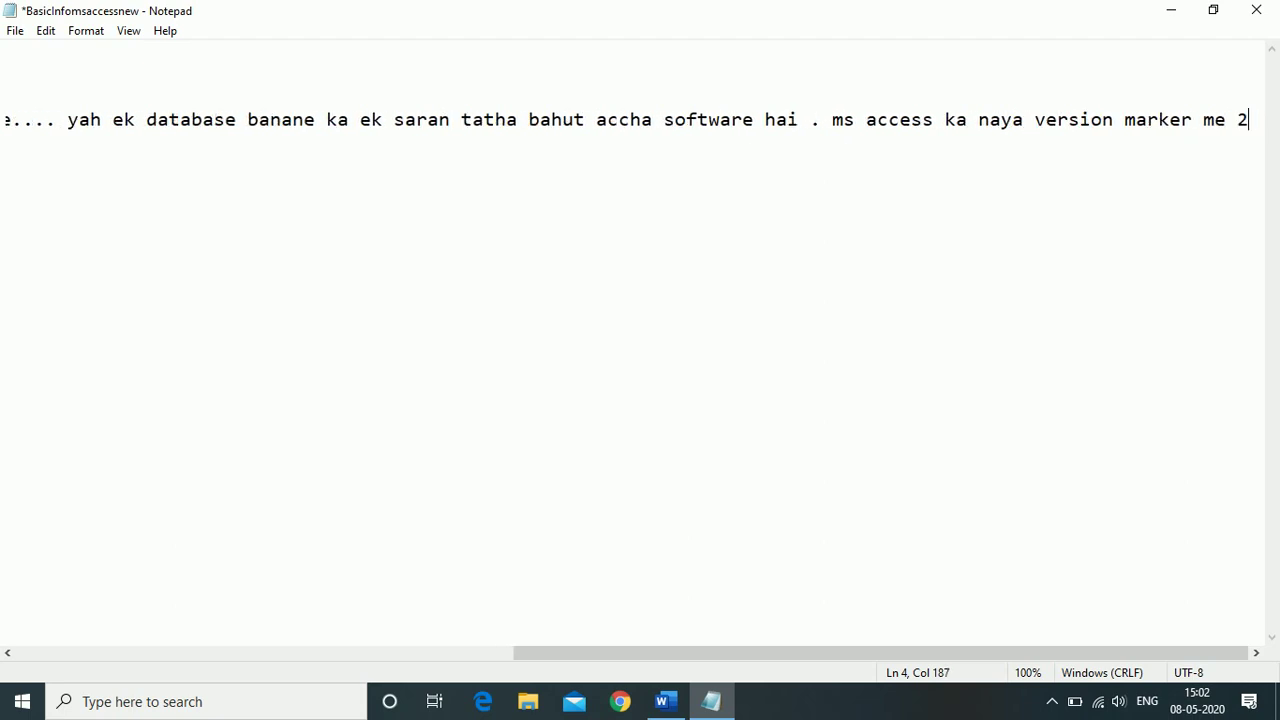
{"action": "type", "text": "3019 gs"}
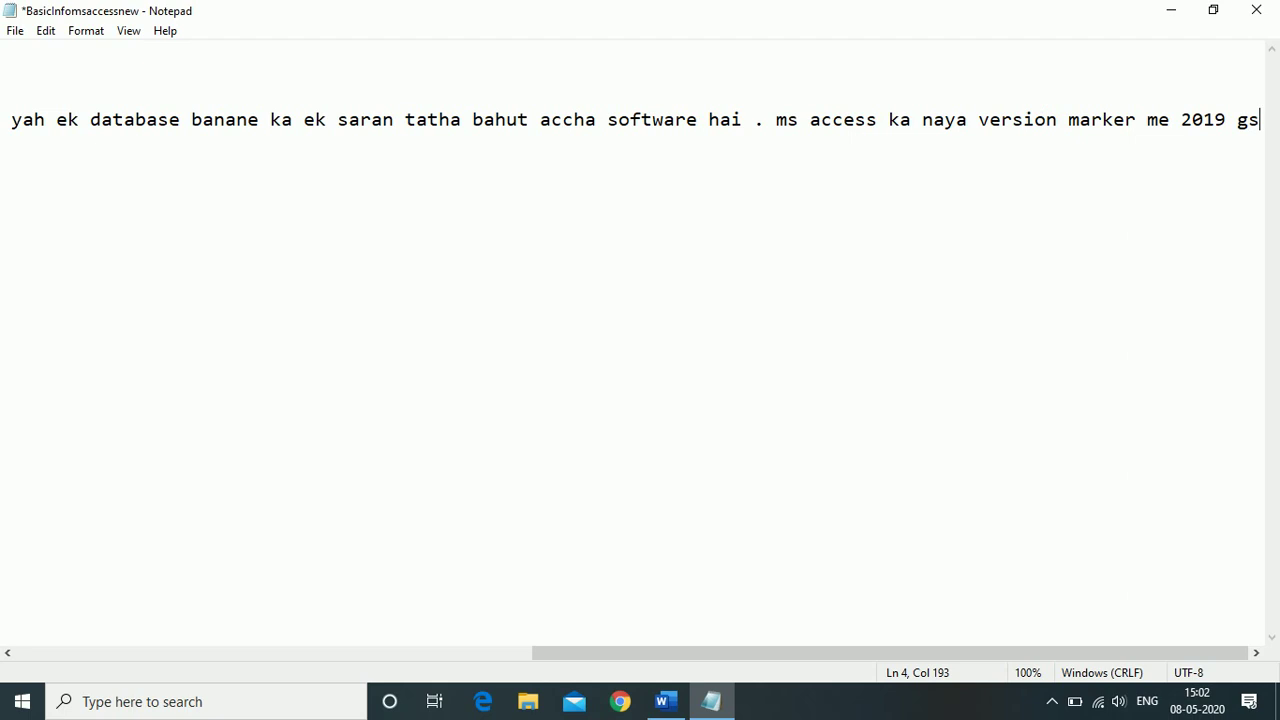
{"action": "type", "text": "=="}
{"action": "key", "text": "BackSpace"}
{"action": "key", "text": "BackSpace"}
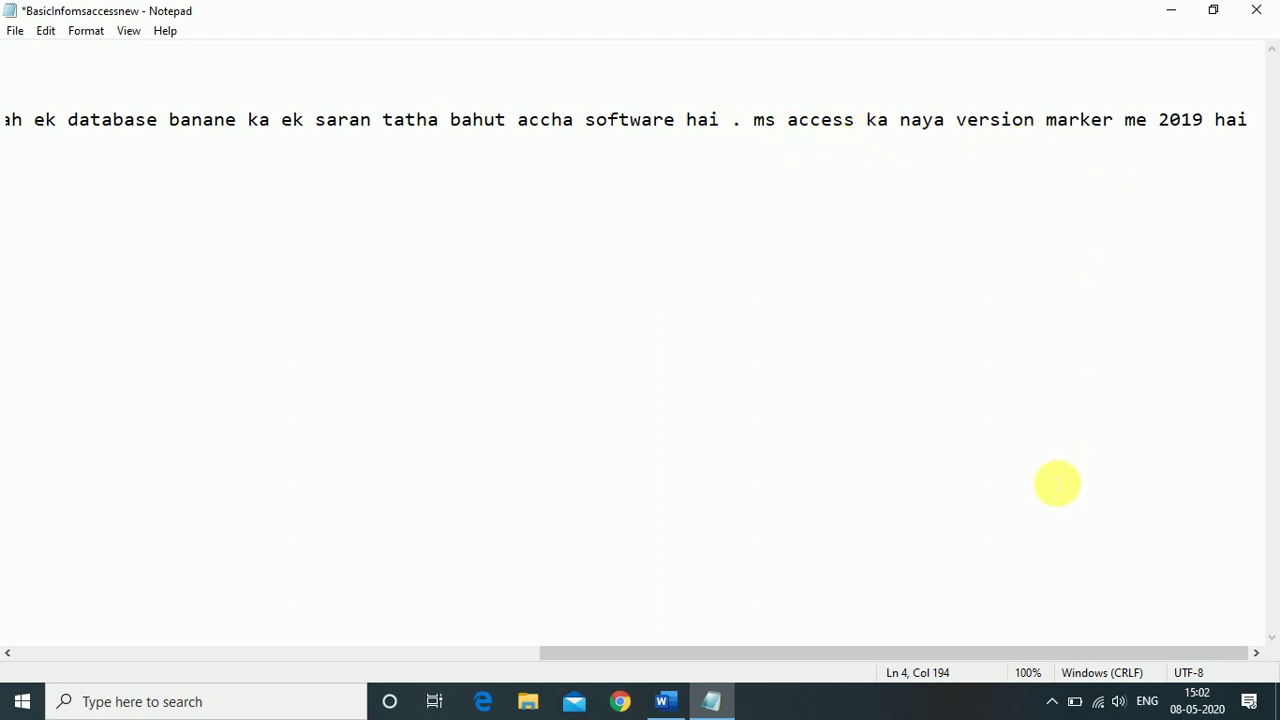
Review the overlong line from end to start and turn on Word Wrap so it fits the window
{"action": "left_click_drag", "start_coordinate": [998, 651], "coordinate": [1057, 700]}
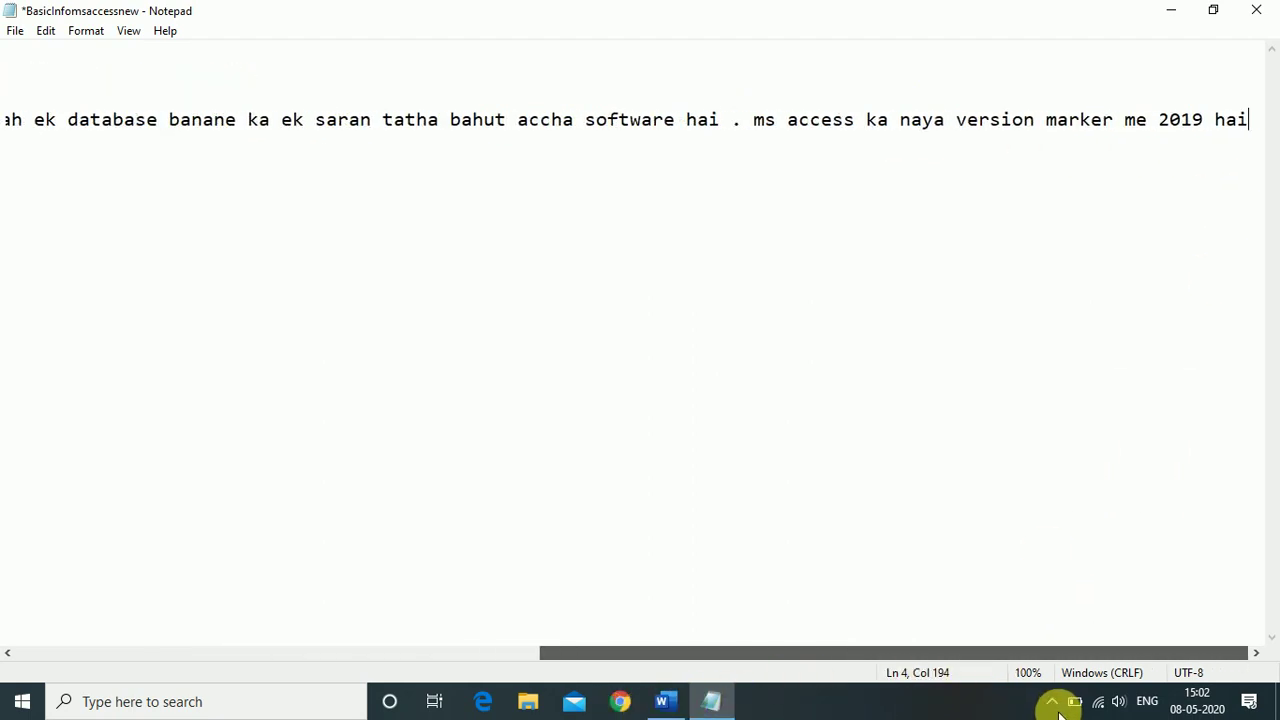
{"action": "left_click_drag", "start_coordinate": [828, 660], "coordinate": [157, 700]}
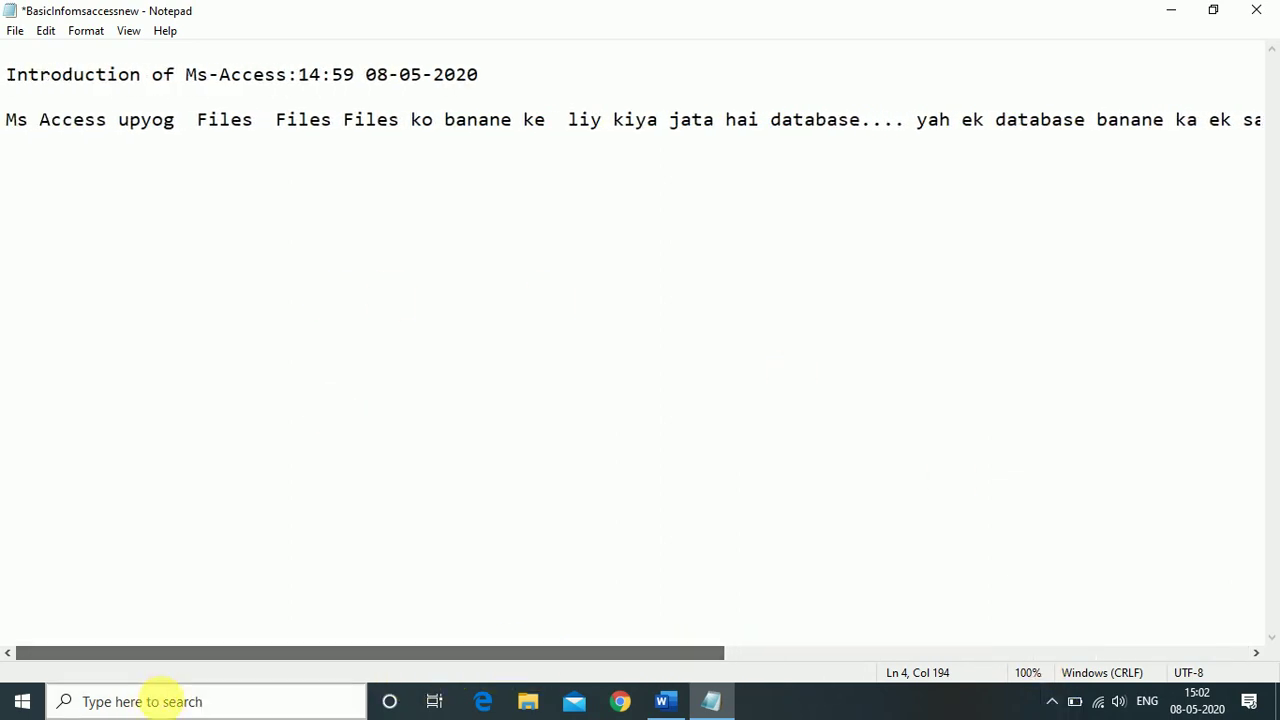
{"action": "left_click", "coordinate": [6, 120]}
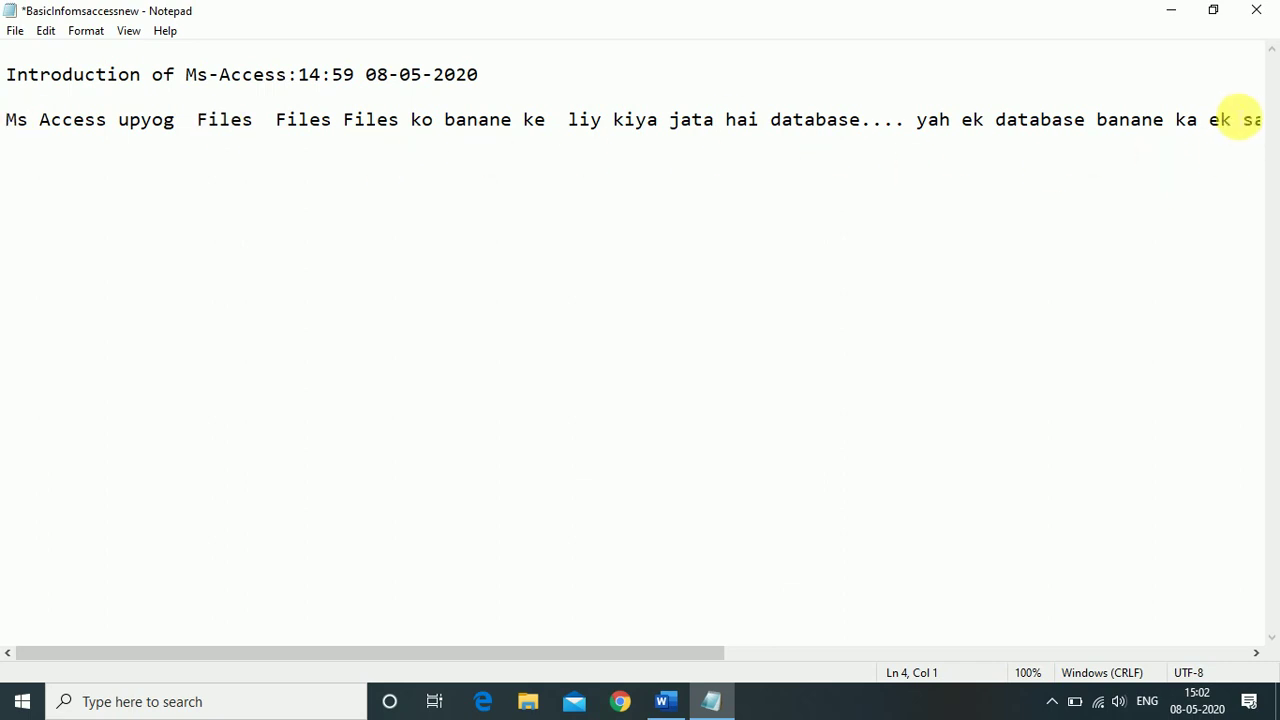
{"action": "left_click", "coordinate": [86, 30]}
{"action": "left_click", "coordinate": [105, 52]}
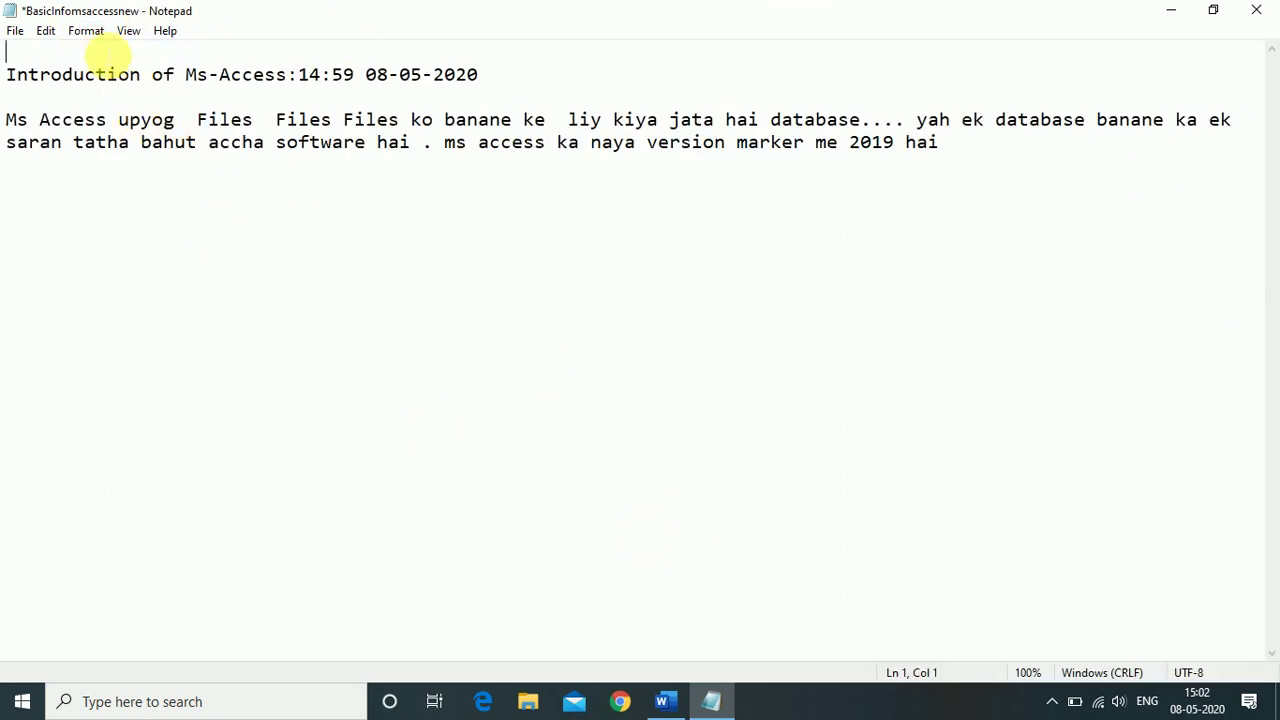
Extend the wrapped paragraph after "2019 hai" with "jisme new new features bahut sare"
{"action": "left_click", "coordinate": [86, 30]}
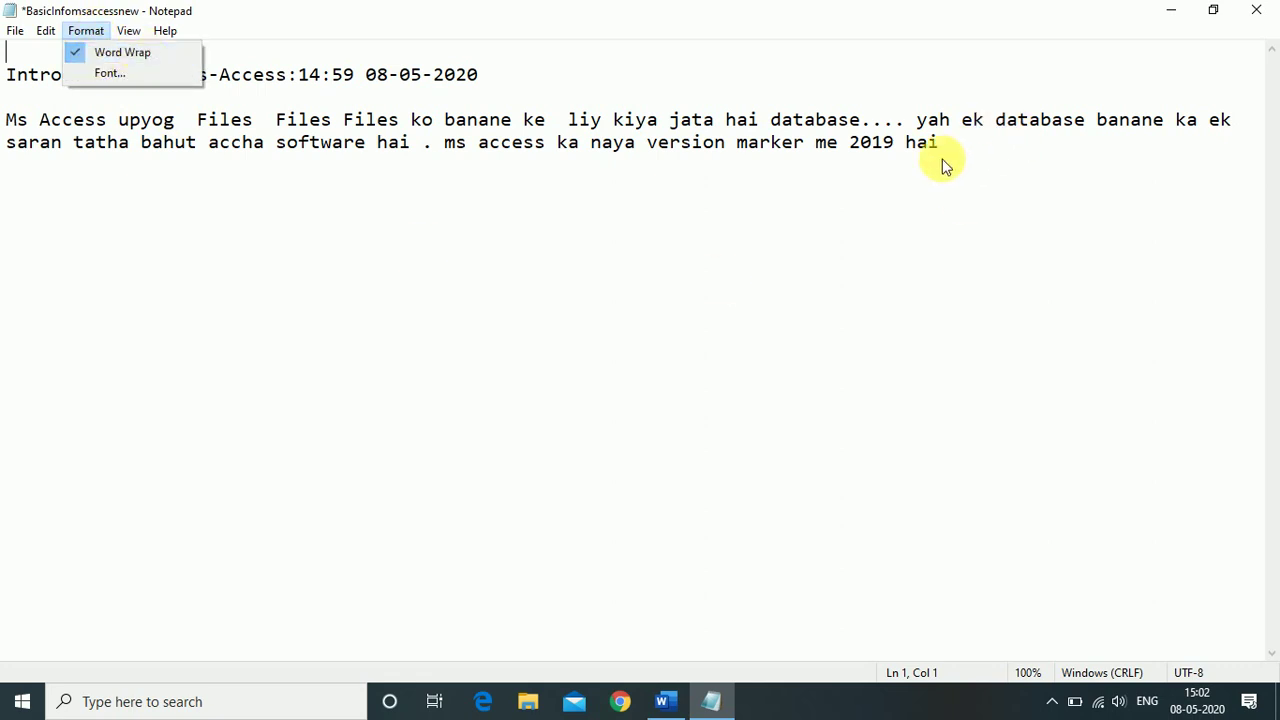
{"action": "left_click", "coordinate": [969, 172]}
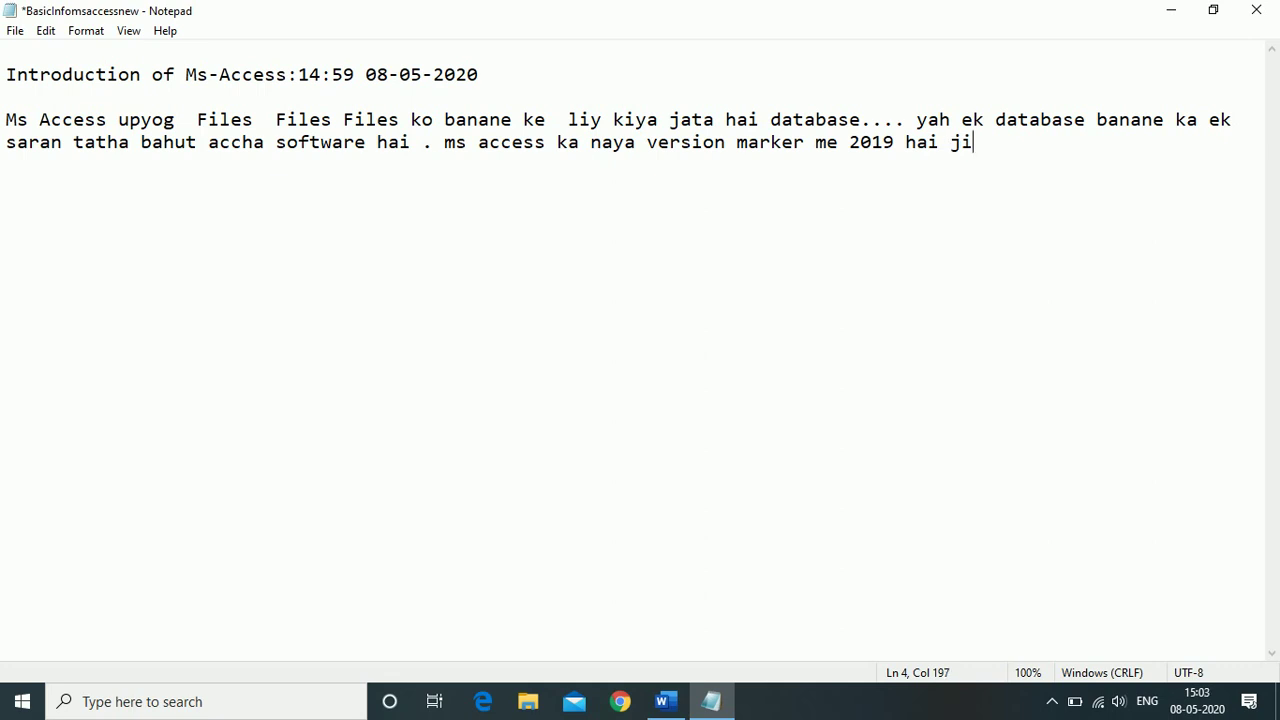
{"action": "type", "text": "jike"}
{"action": "key", "text": "BackSpace"}
{"action": "key", "text": "BackSpace"}
{"action": "type", "text": "isme"}
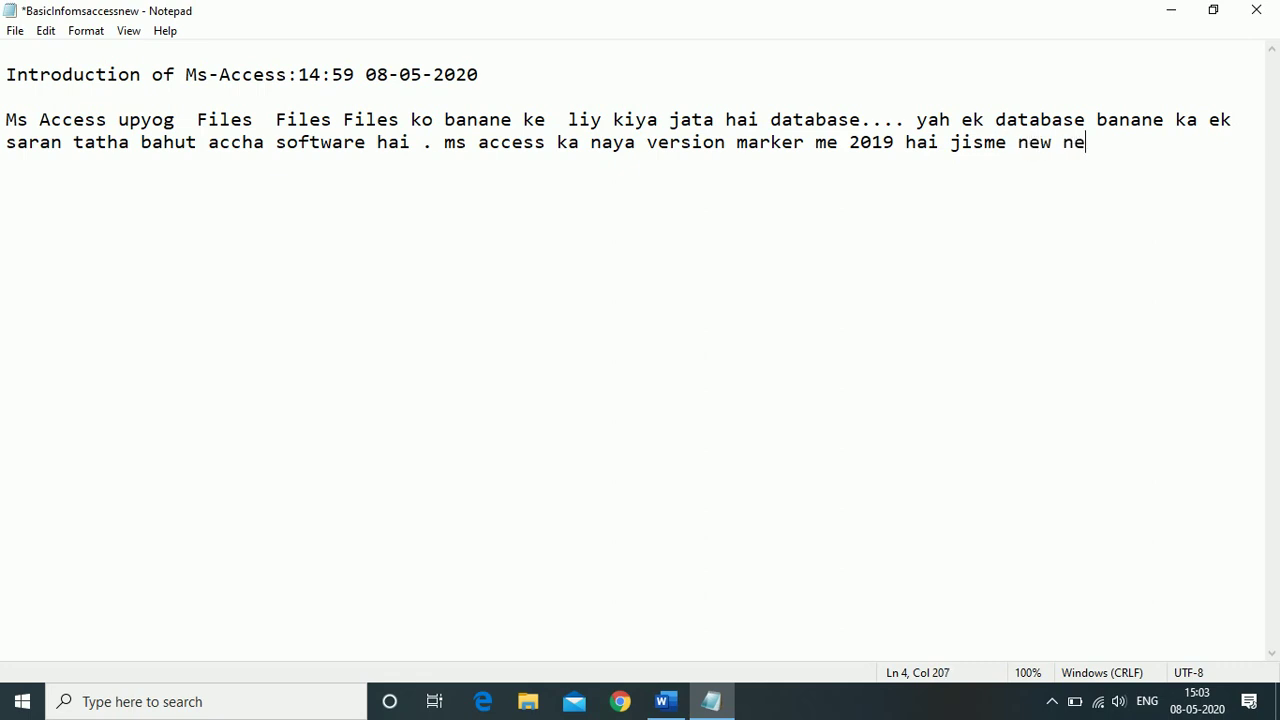
{"action": "type", "text": " nay eatures bahut "}
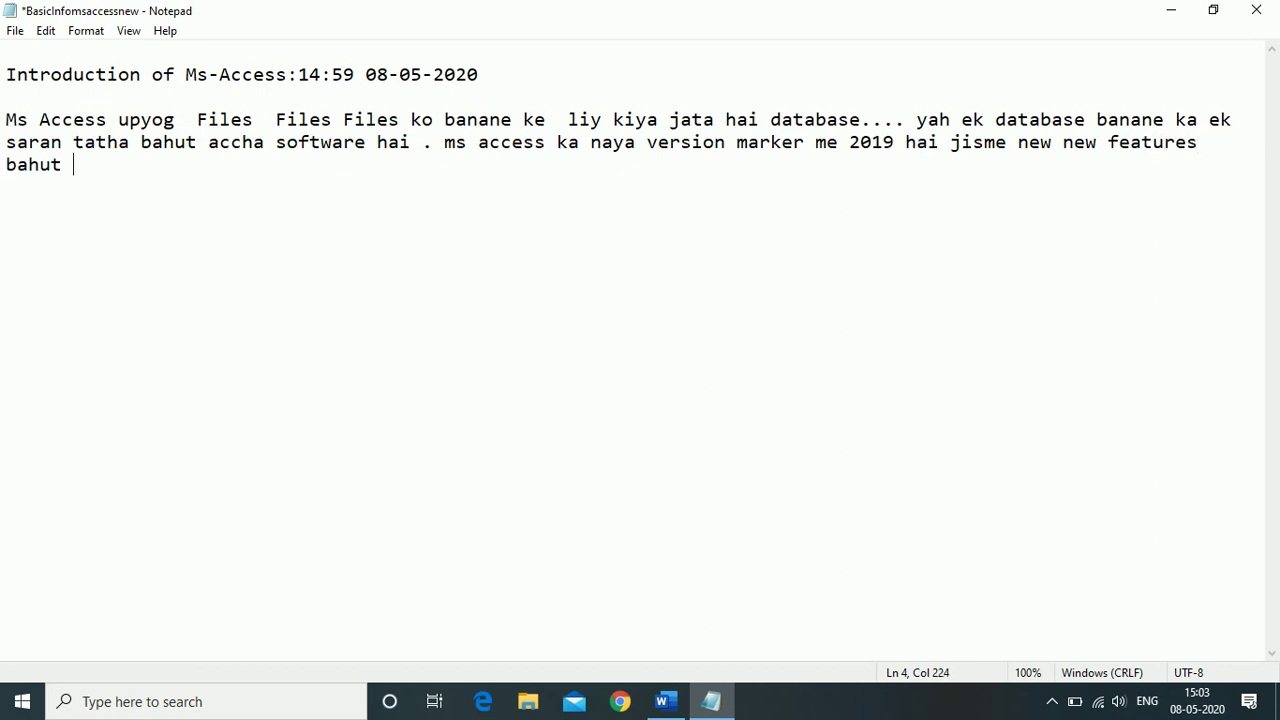
{"action": "type", "text": "sare"}
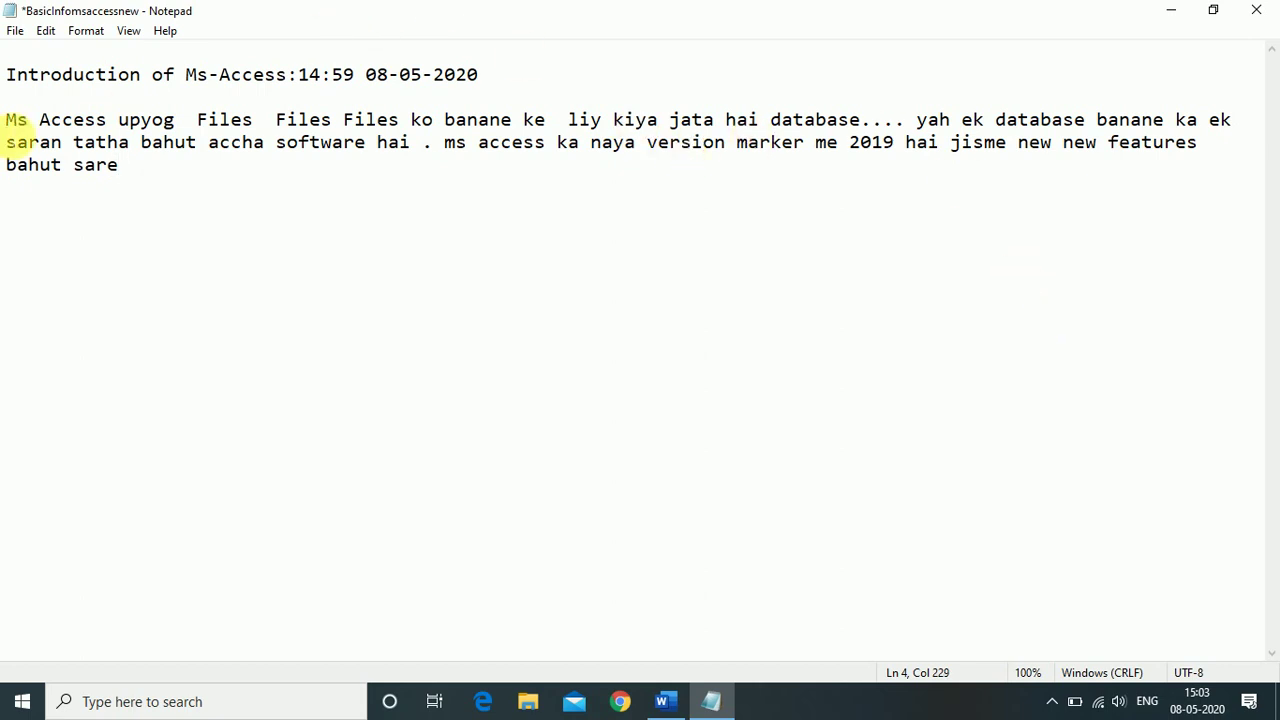
{"action": "left_click", "coordinate": [82, 31]}
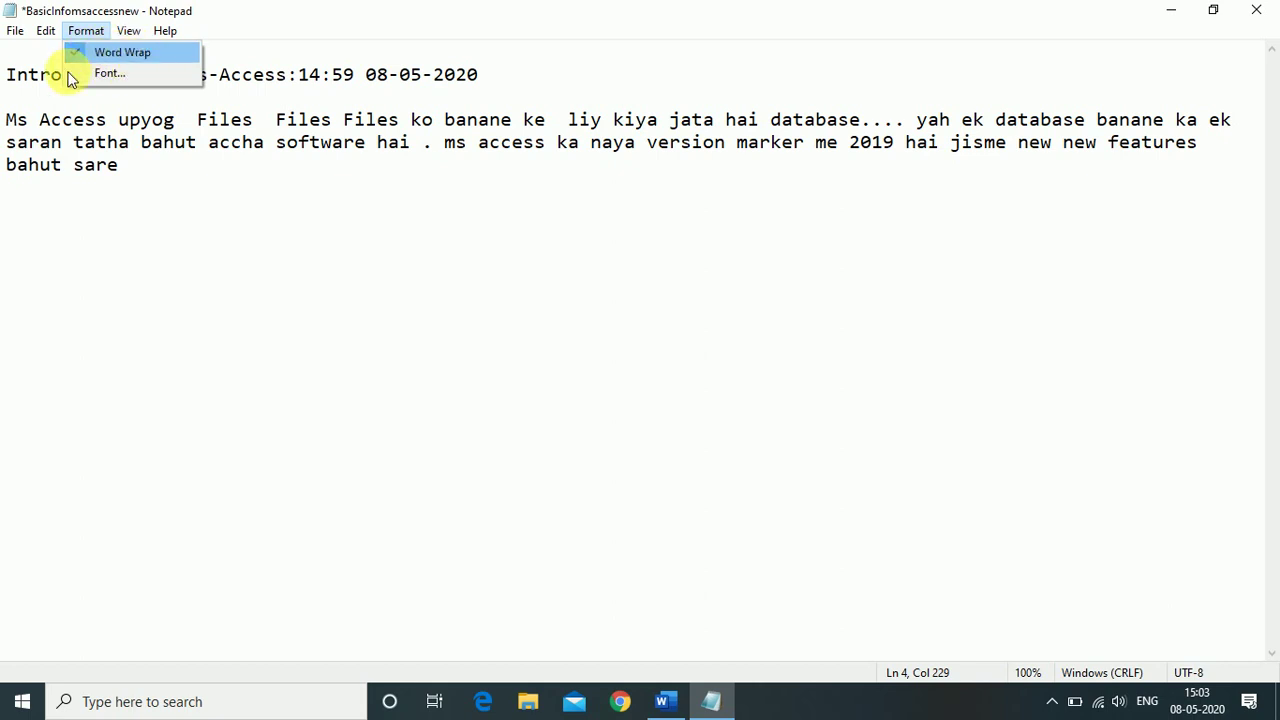
{"action": "left_click", "coordinate": [135, 89]}
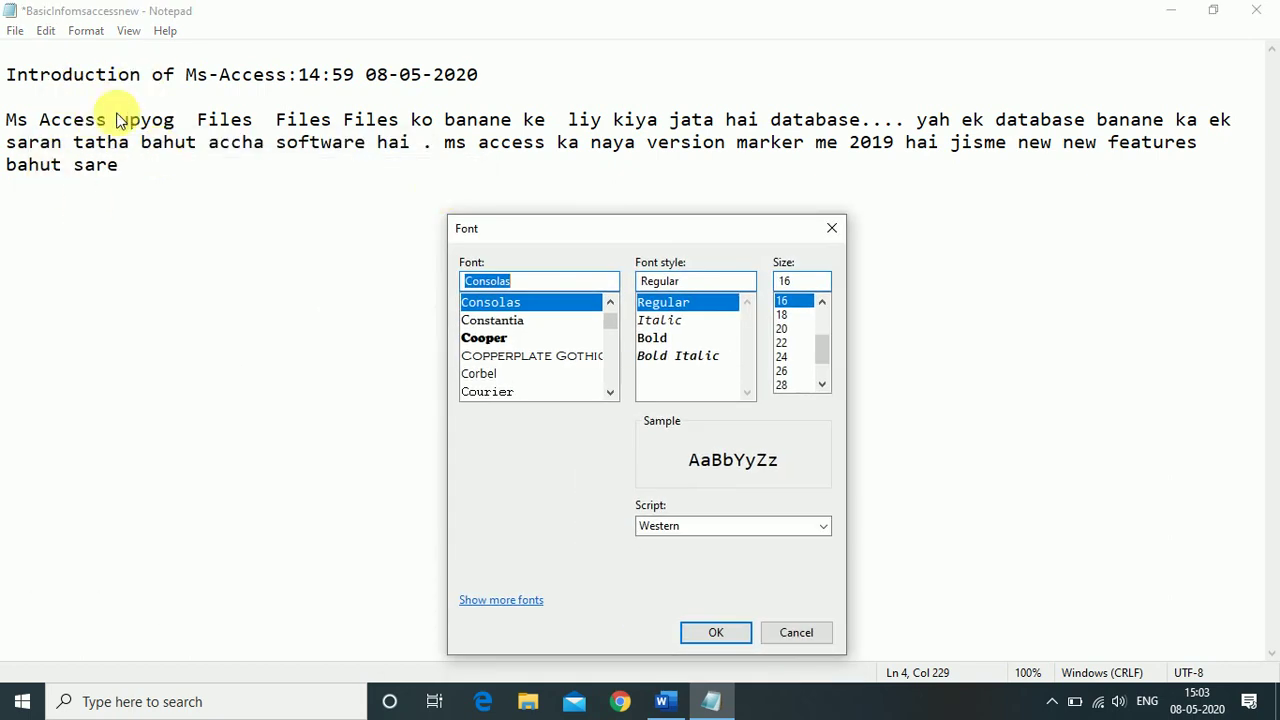
{"action": "left_click_drag", "start_coordinate": [576, 246], "coordinate": [718, 199]}
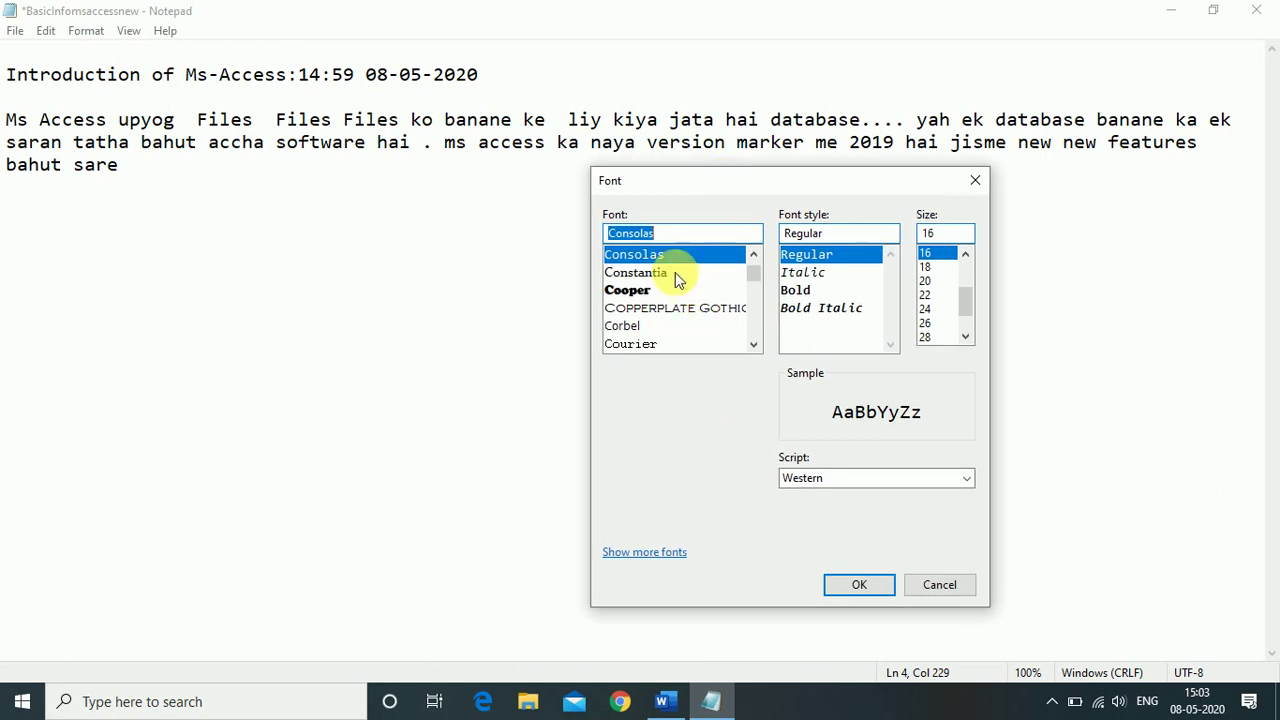
{"action": "left_click", "coordinate": [660, 289]}
{"action": "left_click", "coordinate": [661, 273]}
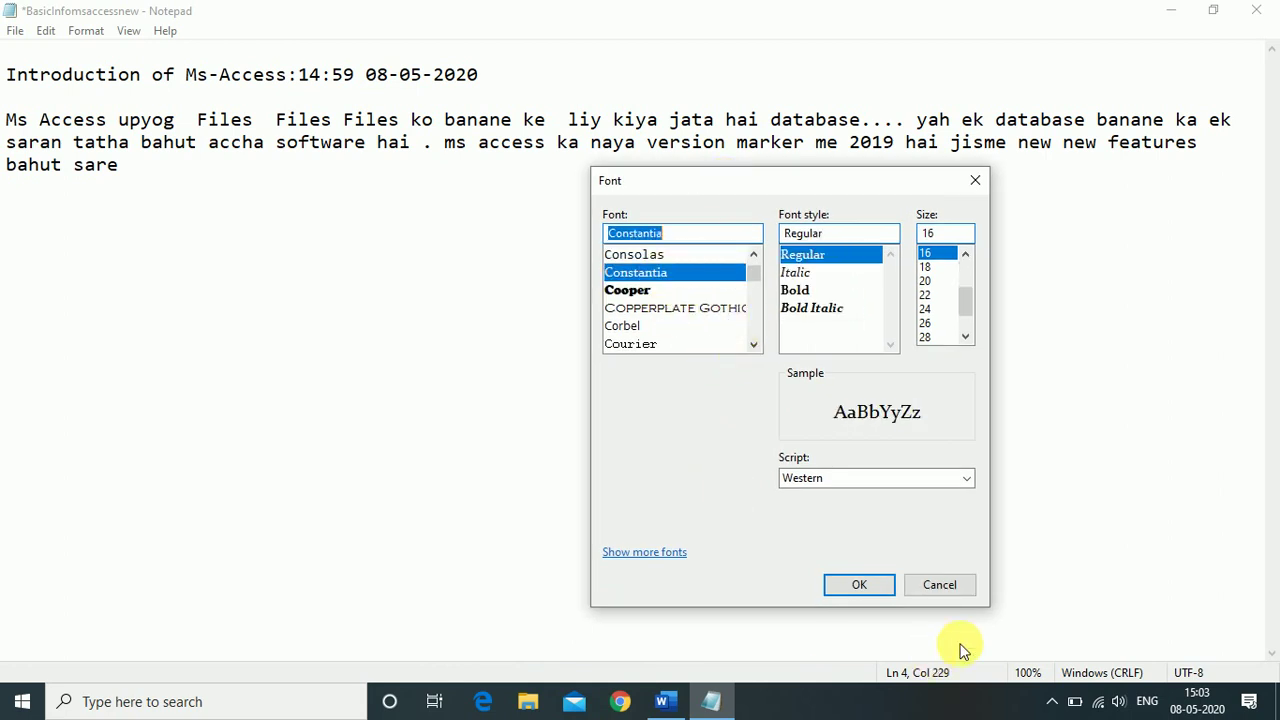
{"action": "left_click", "coordinate": [940, 584]}
Select the heading and the paragraph and change their font to Cooper in the Black style
{"action": "left_click_drag", "start_coordinate": [9, 71], "coordinate": [186, 166]}
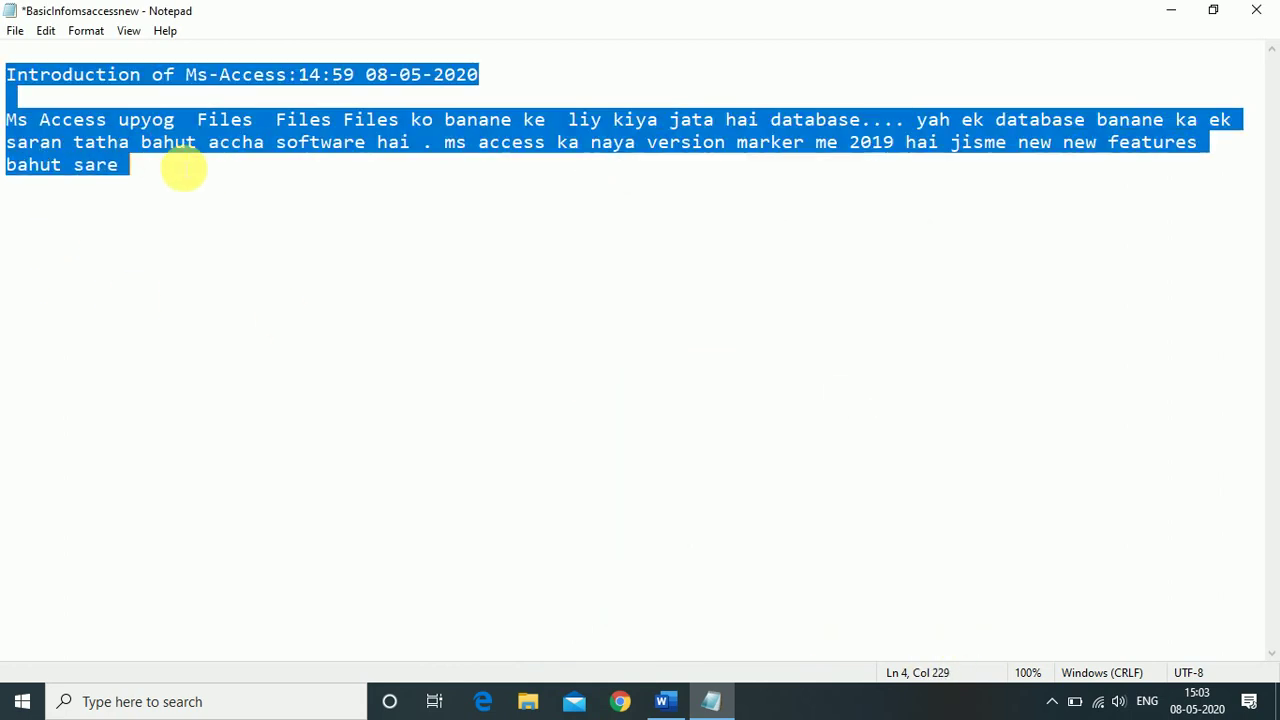
{"action": "left_click", "coordinate": [86, 31]}
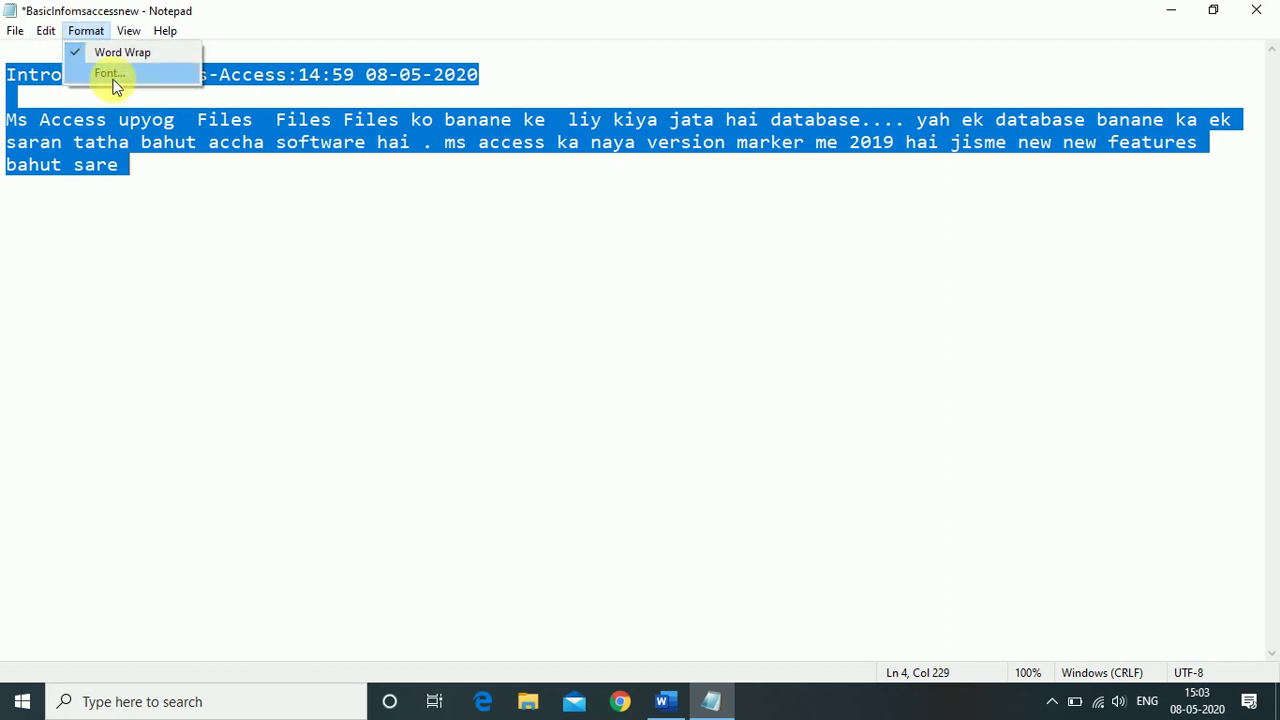
{"action": "left_click", "coordinate": [494, 316]}
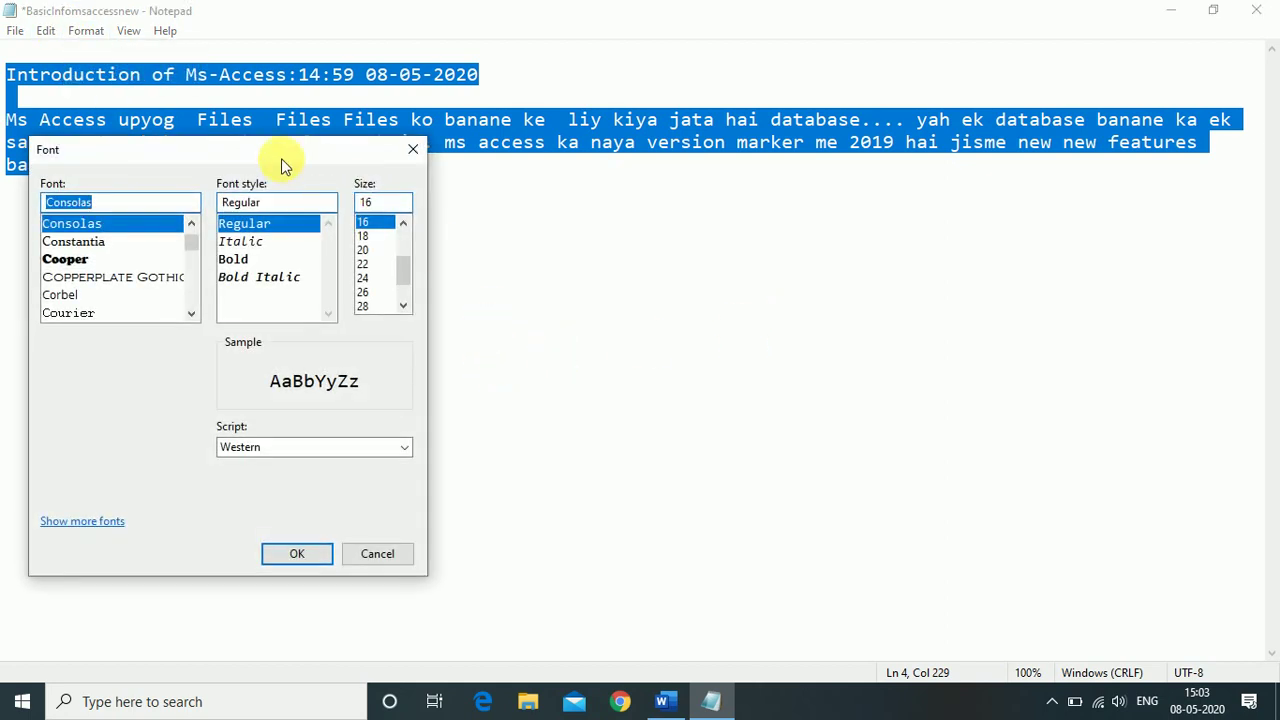
{"action": "left_click_drag", "start_coordinate": [281, 158], "coordinate": [835, 197]}
{"action": "left_click", "coordinate": [645, 293]}
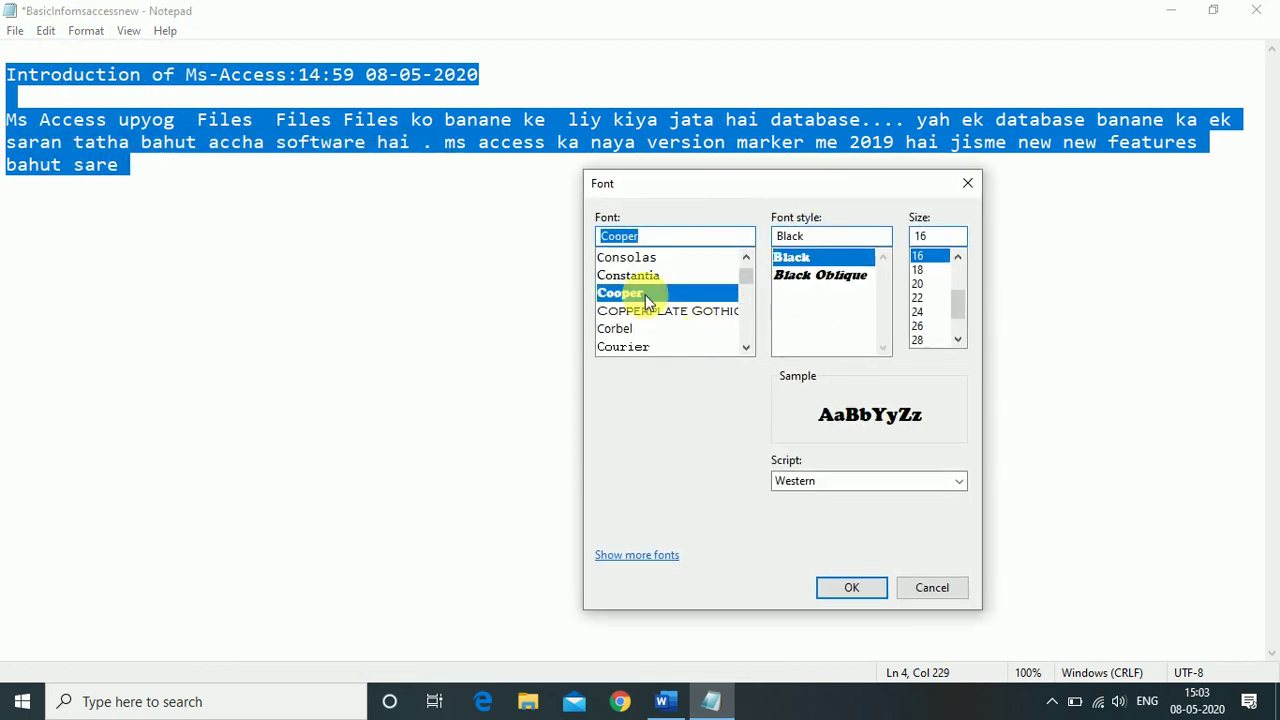
{"action": "left_click", "coordinate": [644, 278]}
{"action": "left_click", "coordinate": [644, 295]}
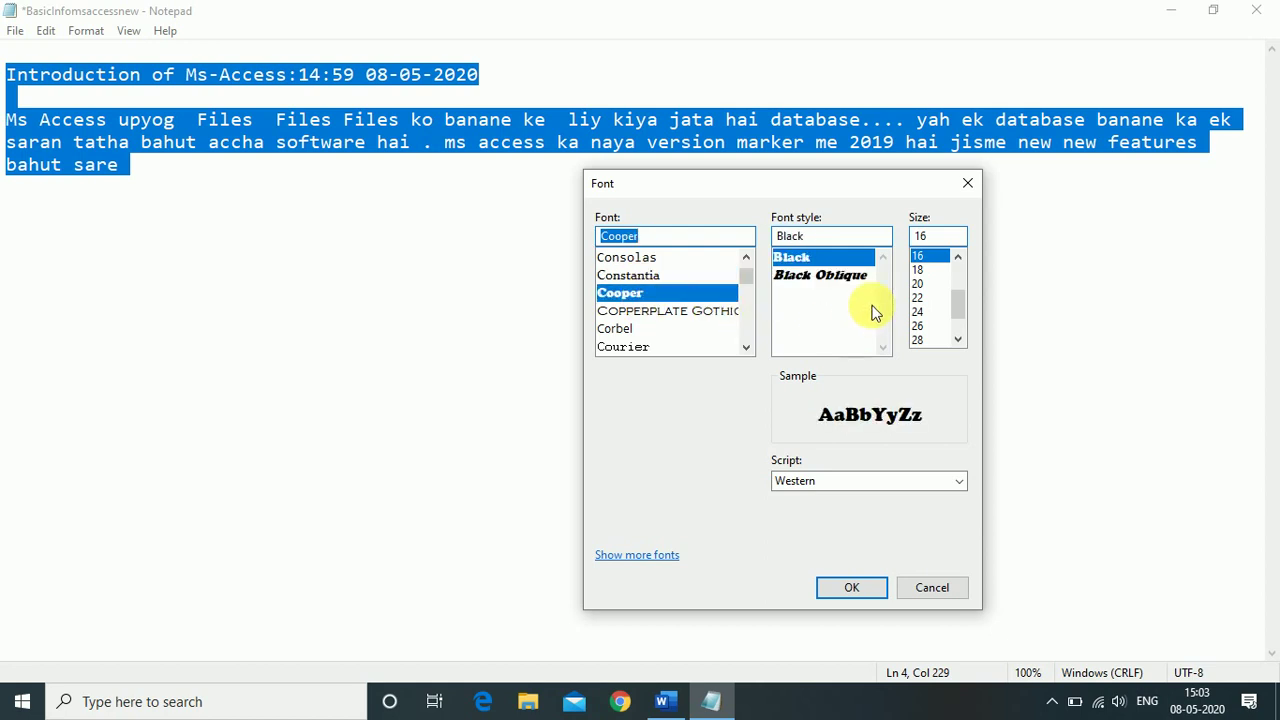
{"action": "left_click", "coordinate": [850, 587]}
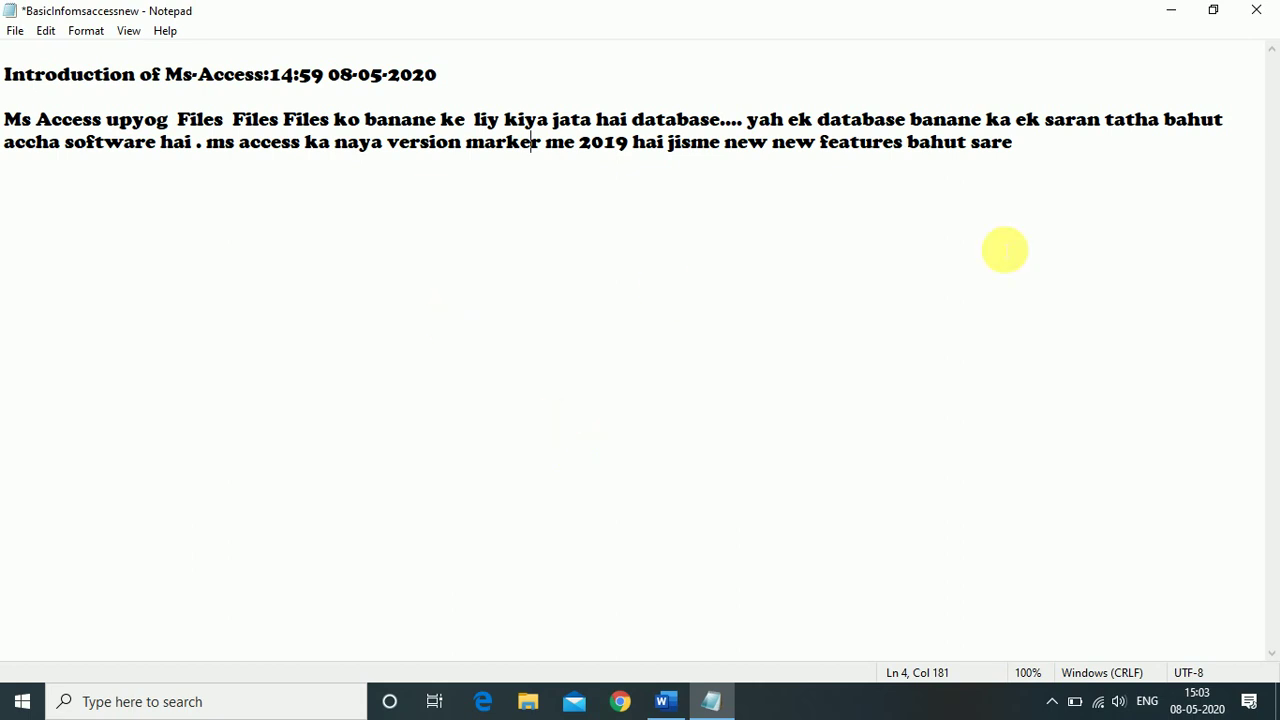
Select the heading and the paragraph and change their font to Comic Sans MS in the Regular style
{"action": "left_click_drag", "start_coordinate": [1045, 199], "coordinate": [10, 52]}
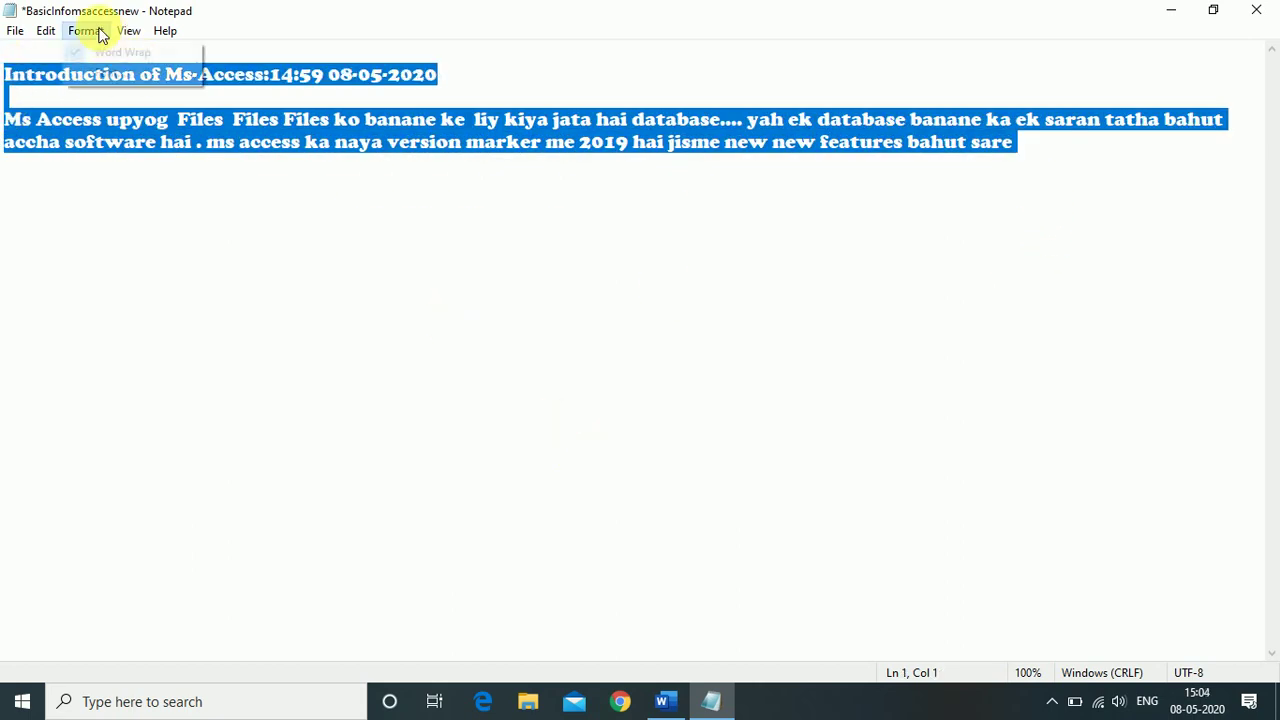
{"action": "left_click", "coordinate": [92, 30]}
{"action": "left_click", "coordinate": [114, 77]}
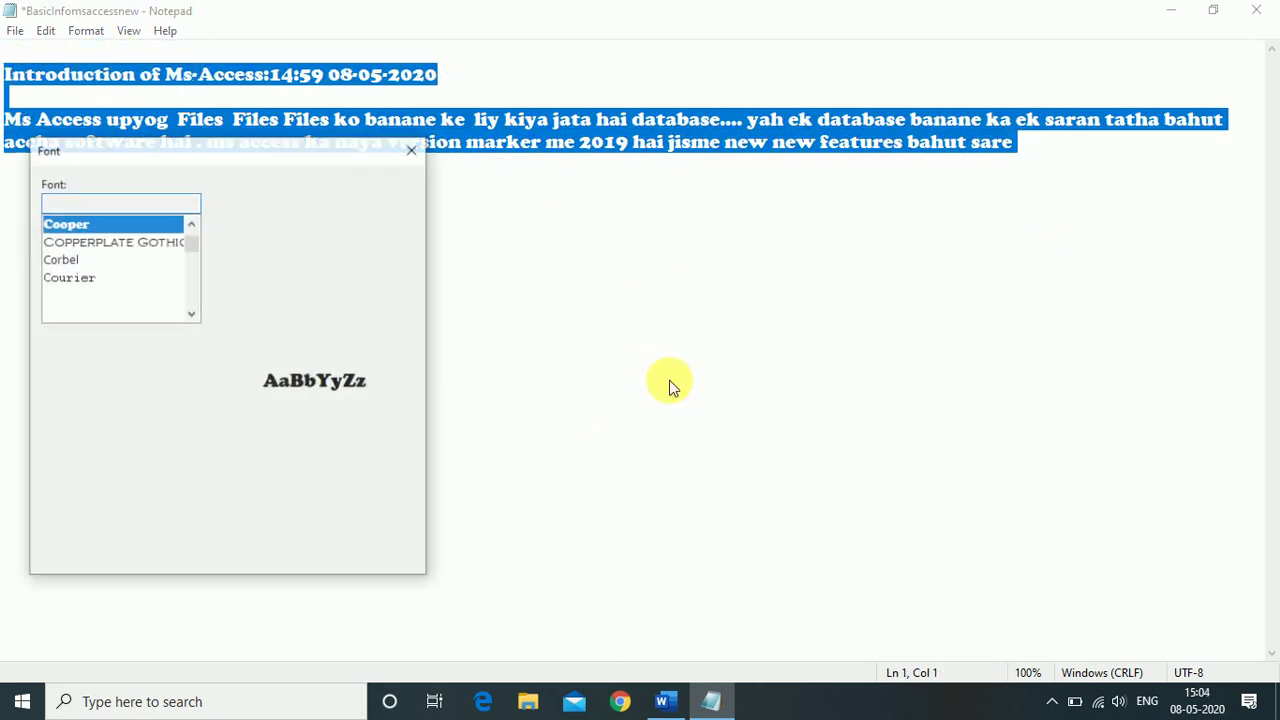
{"action": "left_click_drag", "start_coordinate": [220, 145], "coordinate": [914, 114]}
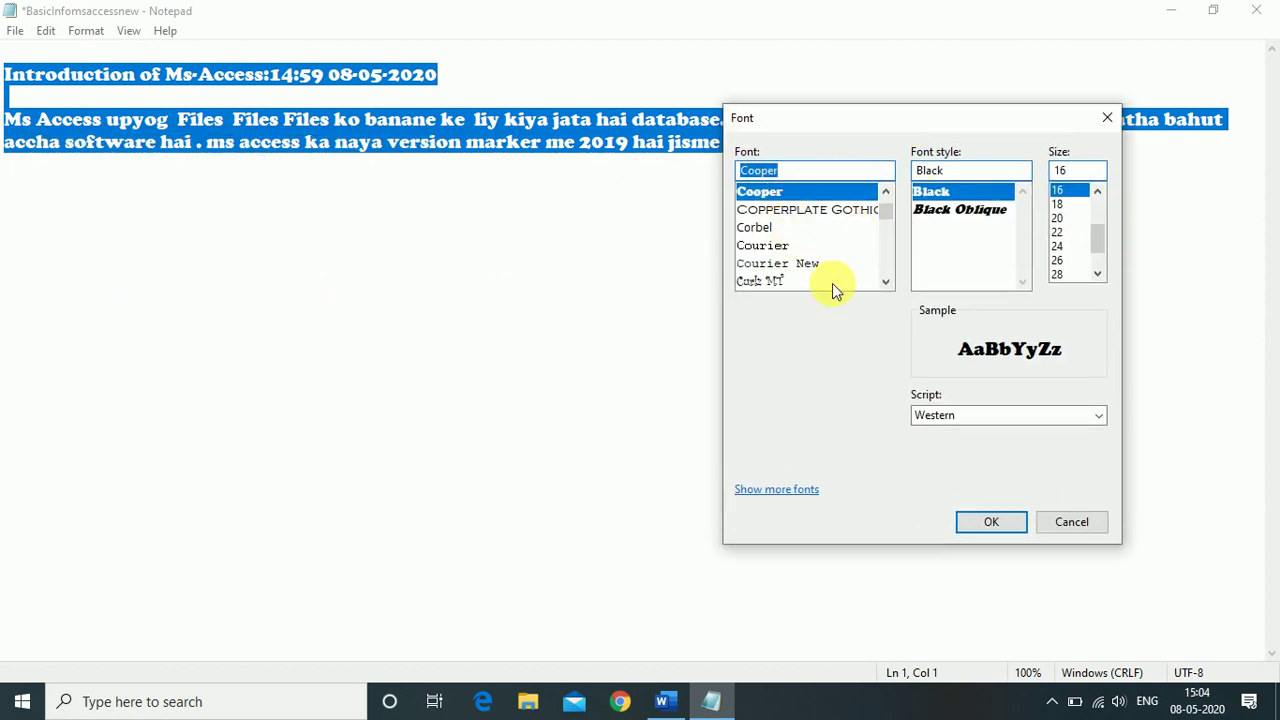
{"action": "mouse_move", "coordinate": [889, 210]}
{"action": "left_mouse_down"}
{"action": "mouse_move", "coordinate": [893, 228]}
{"action": "mouse_move", "coordinate": [887, 210]}
{"action": "left_mouse_up"}
{"action": "left_click", "coordinate": [808, 245]}
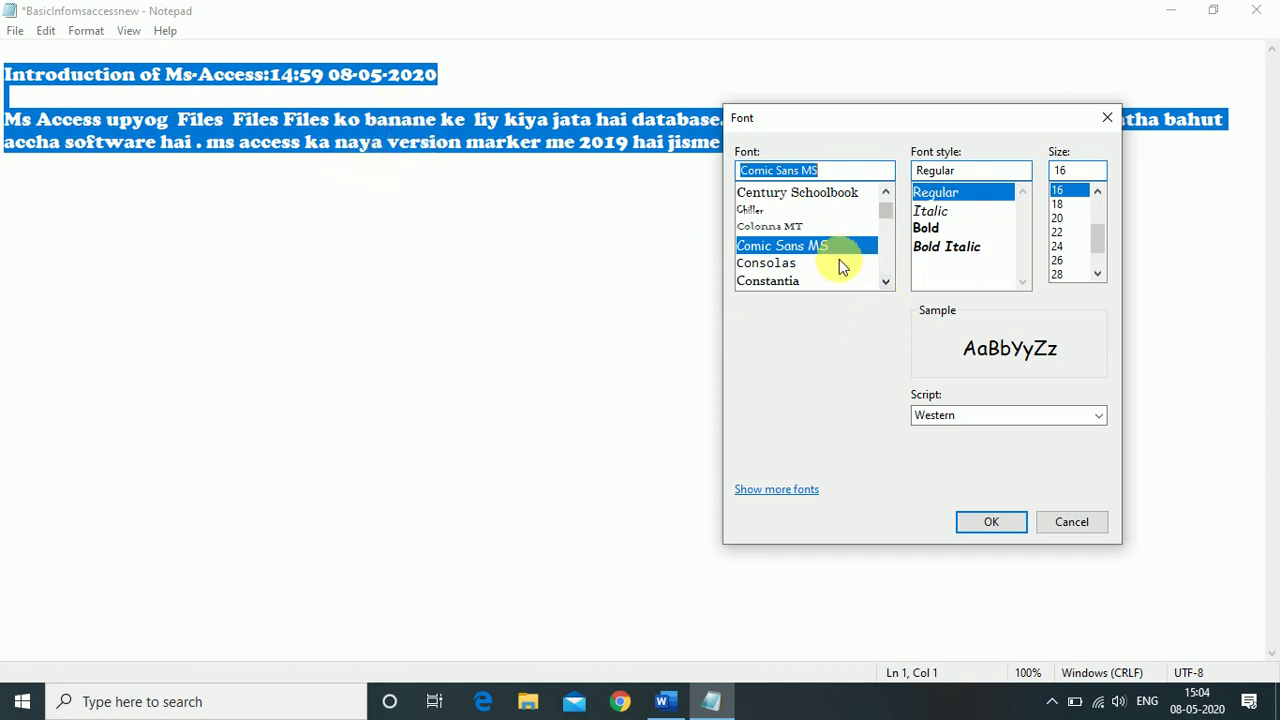
{"action": "left_click", "coordinate": [992, 521]}
Examine the font sizes available for the selected text, keep size 16 and deselect the text
{"action": "left_click", "coordinate": [90, 31]}
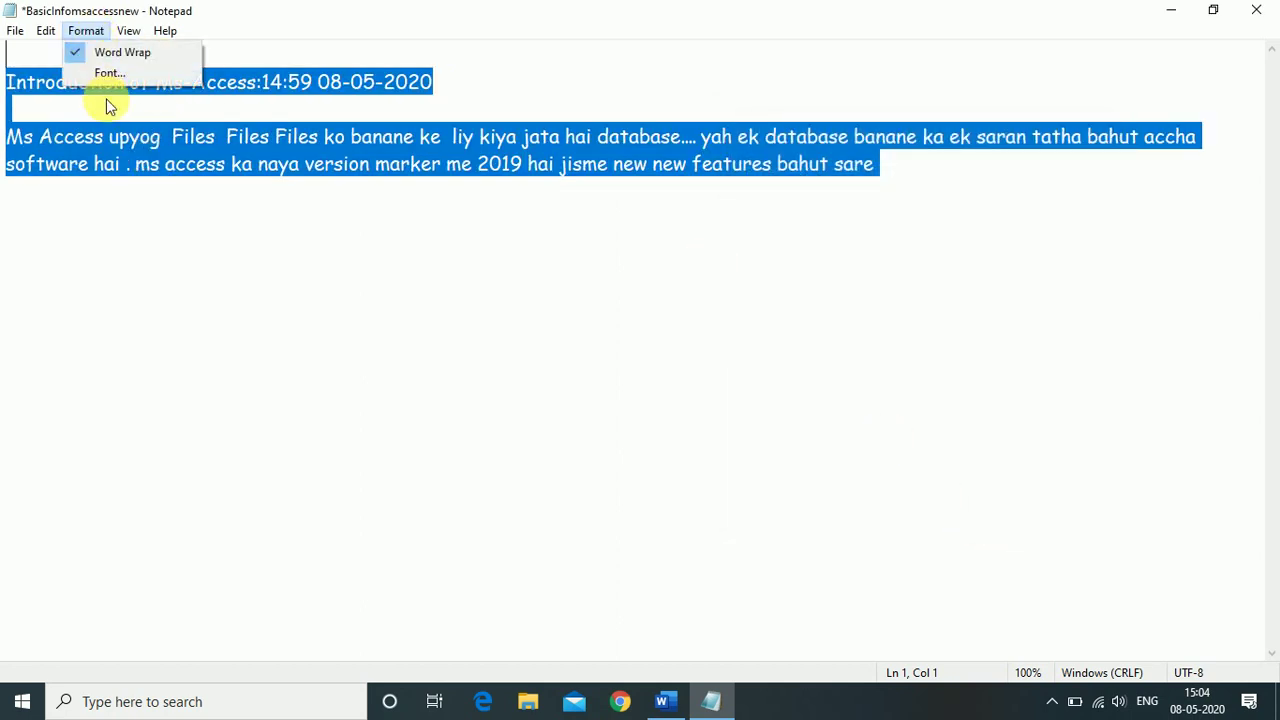
{"action": "left_click", "coordinate": [110, 74]}
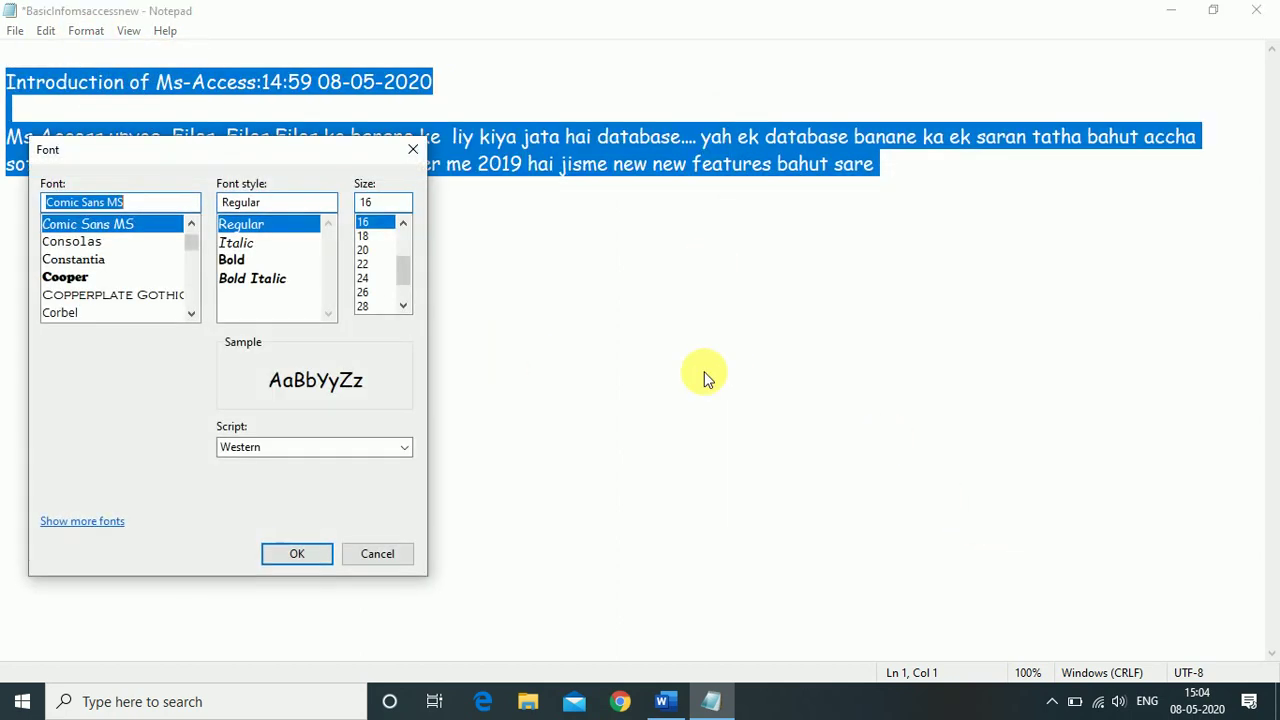
{"action": "left_click_drag", "start_coordinate": [178, 152], "coordinate": [696, 131]}
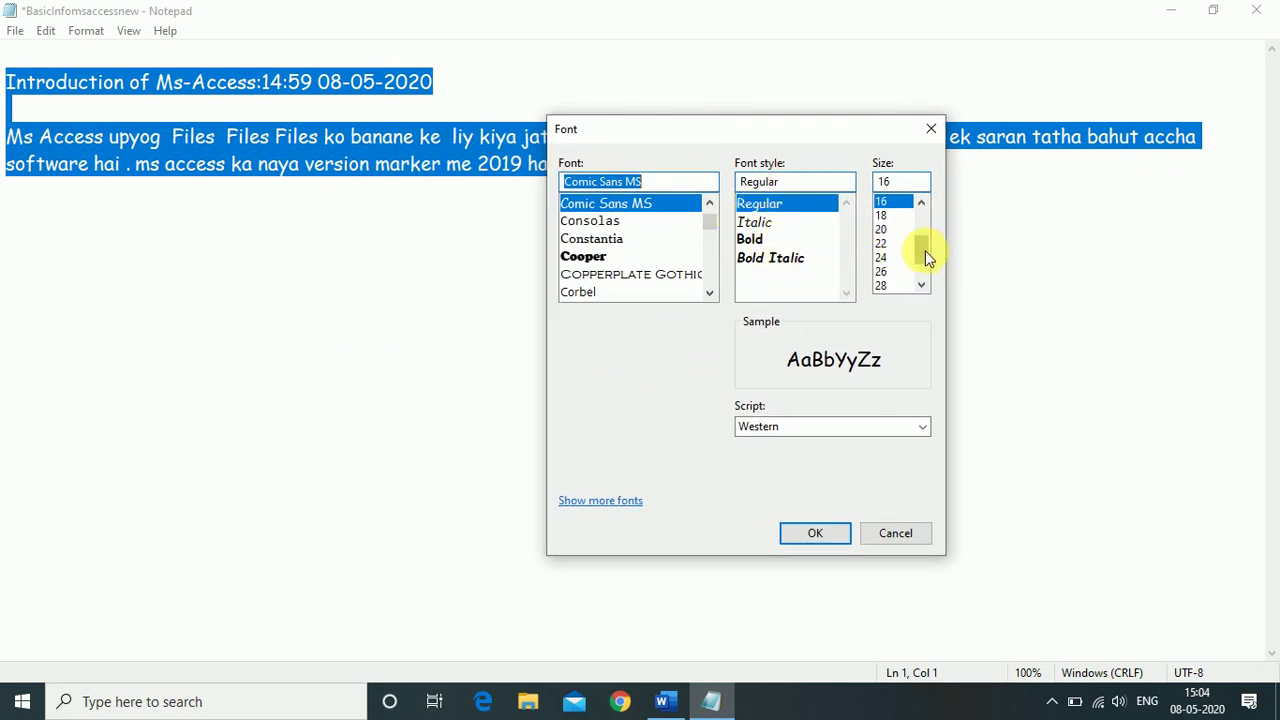
{"action": "mouse_move", "coordinate": [925, 250]}
{"action": "left_mouse_down"}
{"action": "mouse_move", "coordinate": [925, 219]}
{"action": "mouse_move", "coordinate": [925, 264]}
{"action": "mouse_move", "coordinate": [926, 222]}
{"action": "mouse_move", "coordinate": [925, 236]}
{"action": "left_mouse_up"}
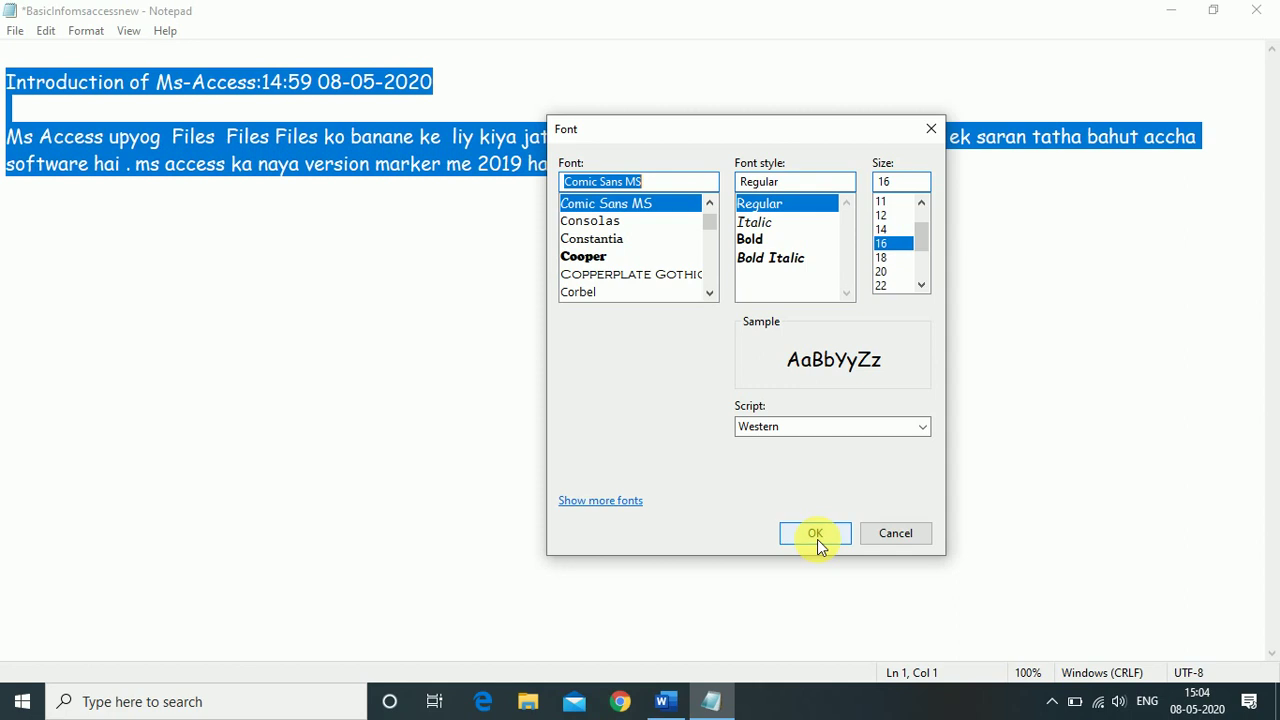
{"action": "left_click", "coordinate": [816, 534]}
{"action": "left_click", "coordinate": [277, 274]}
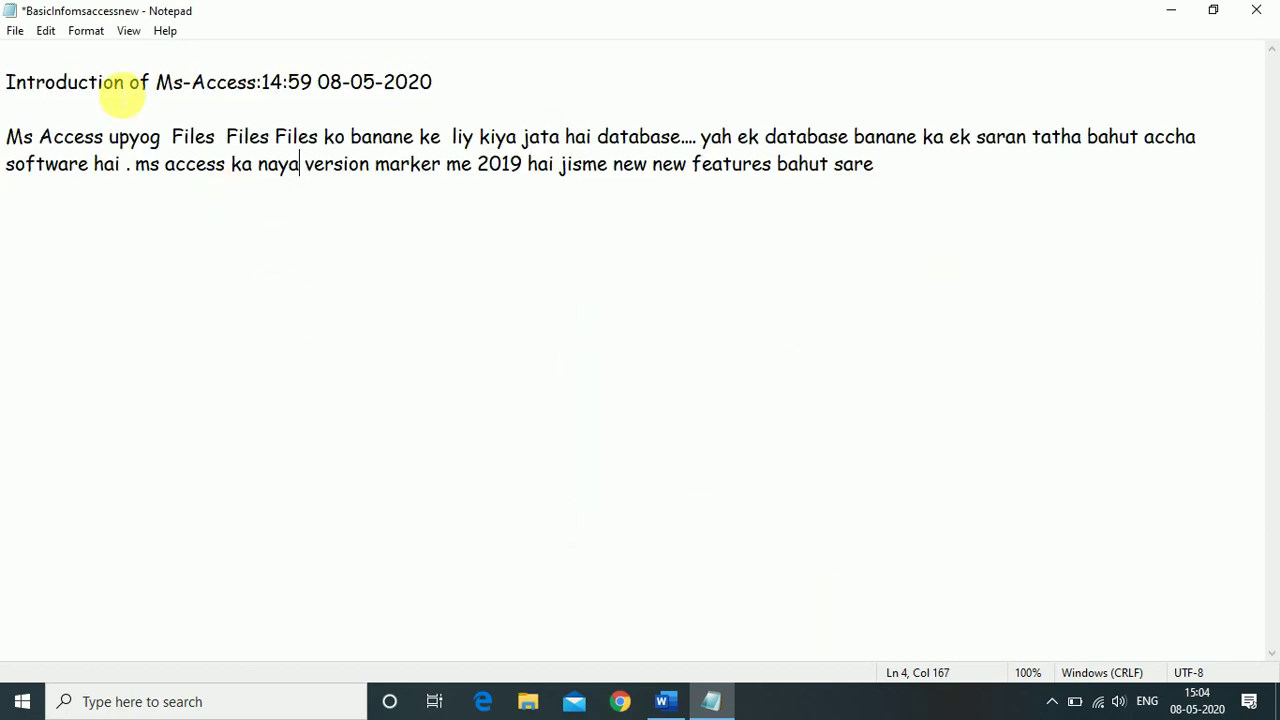
Hide the status bar and show it again
{"action": "left_click", "coordinate": [86, 36]}
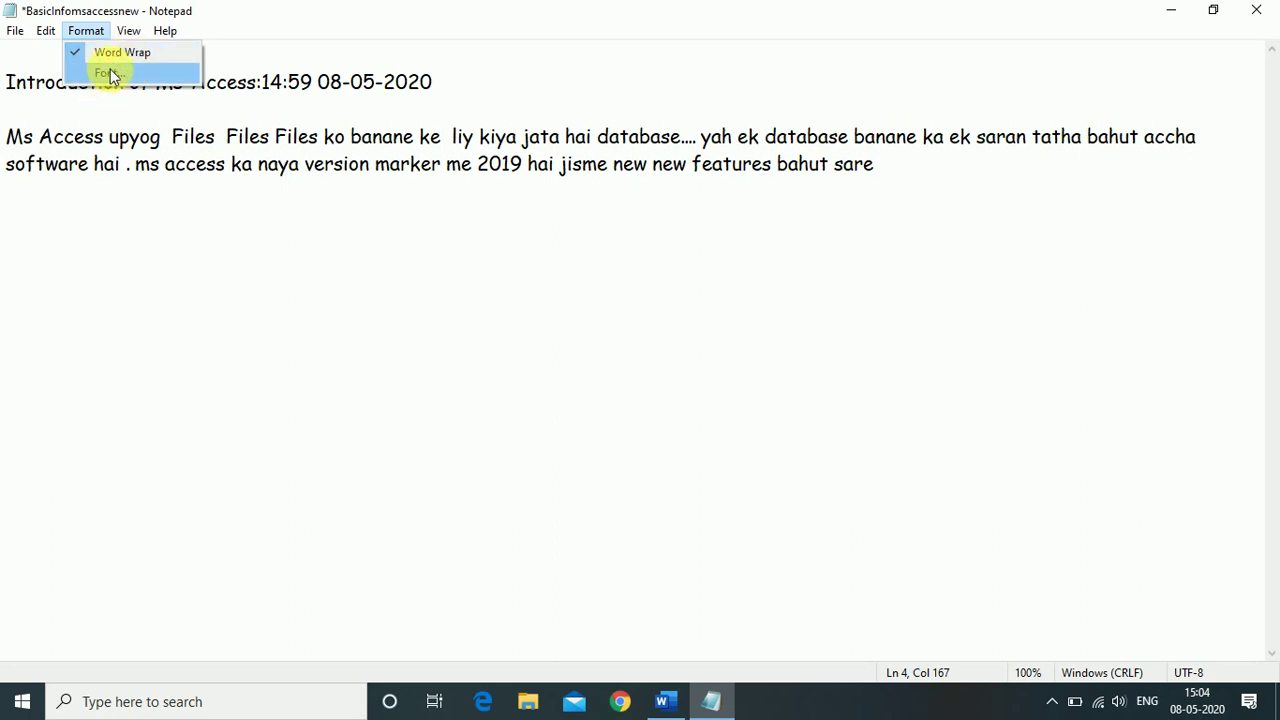
{"action": "mouse_move", "coordinate": [135, 35]}
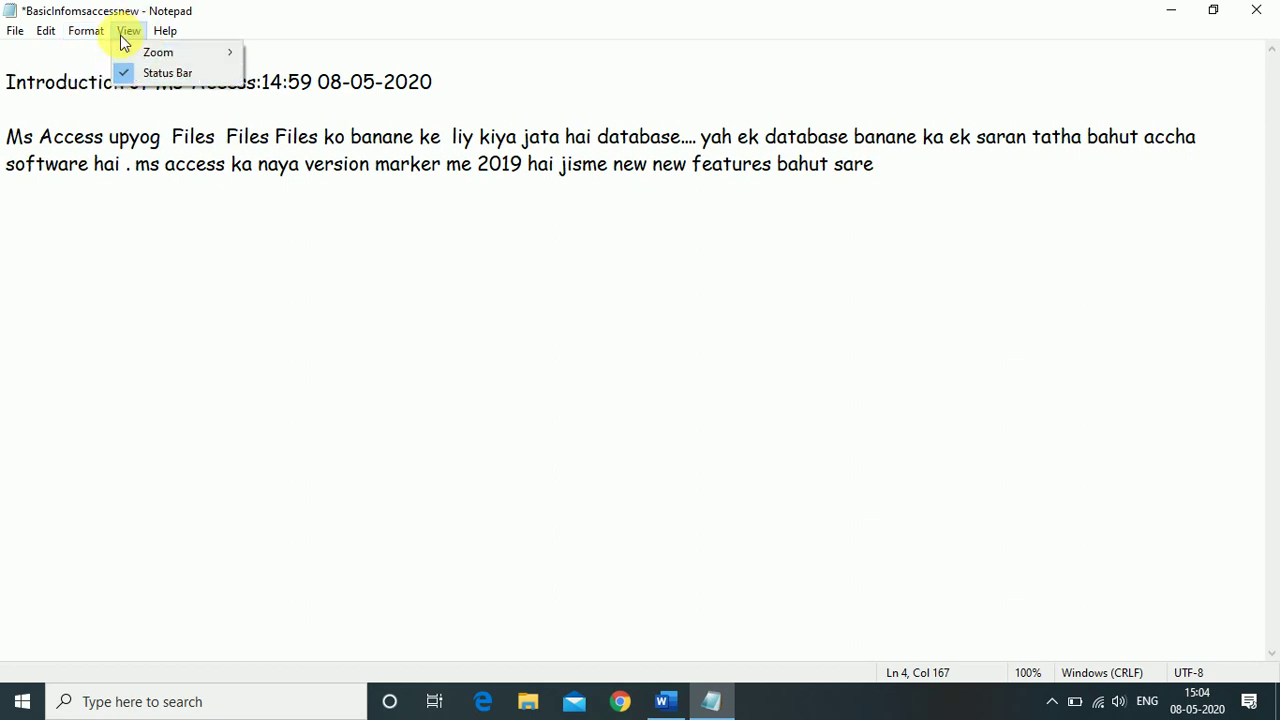
{"action": "mouse_move", "coordinate": [163, 52]}
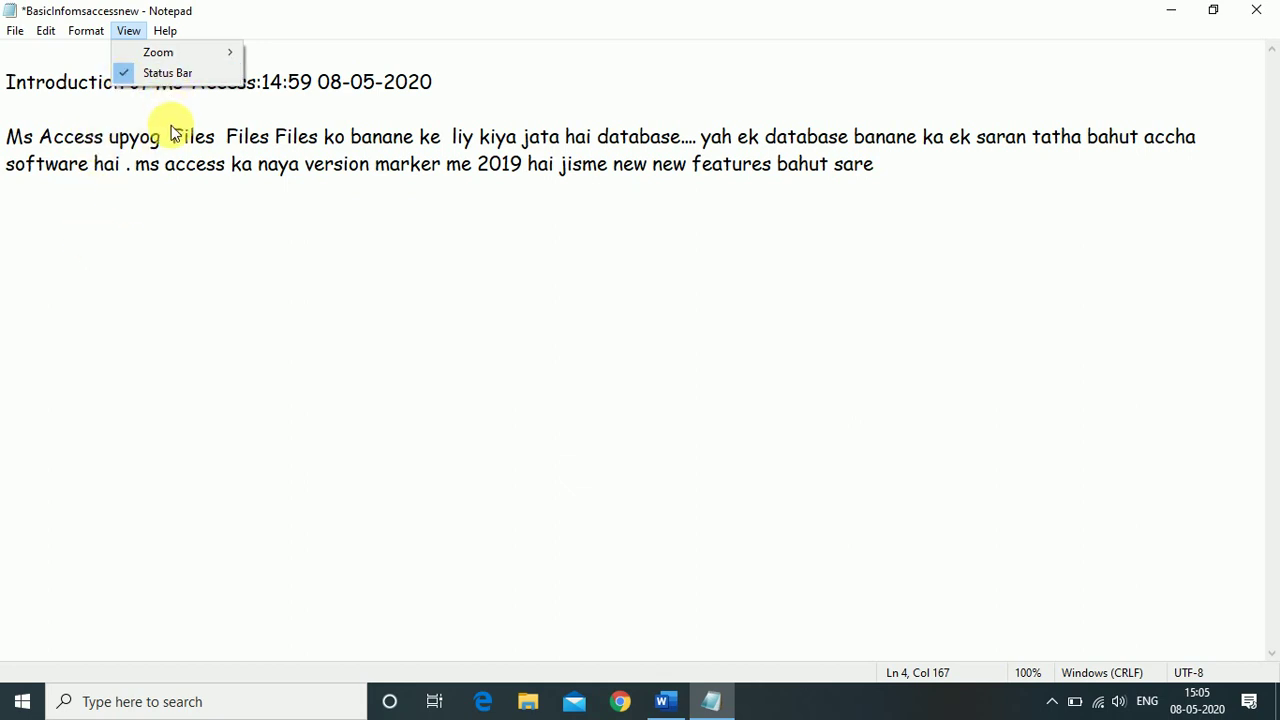
{"action": "left_click", "coordinate": [128, 73]}
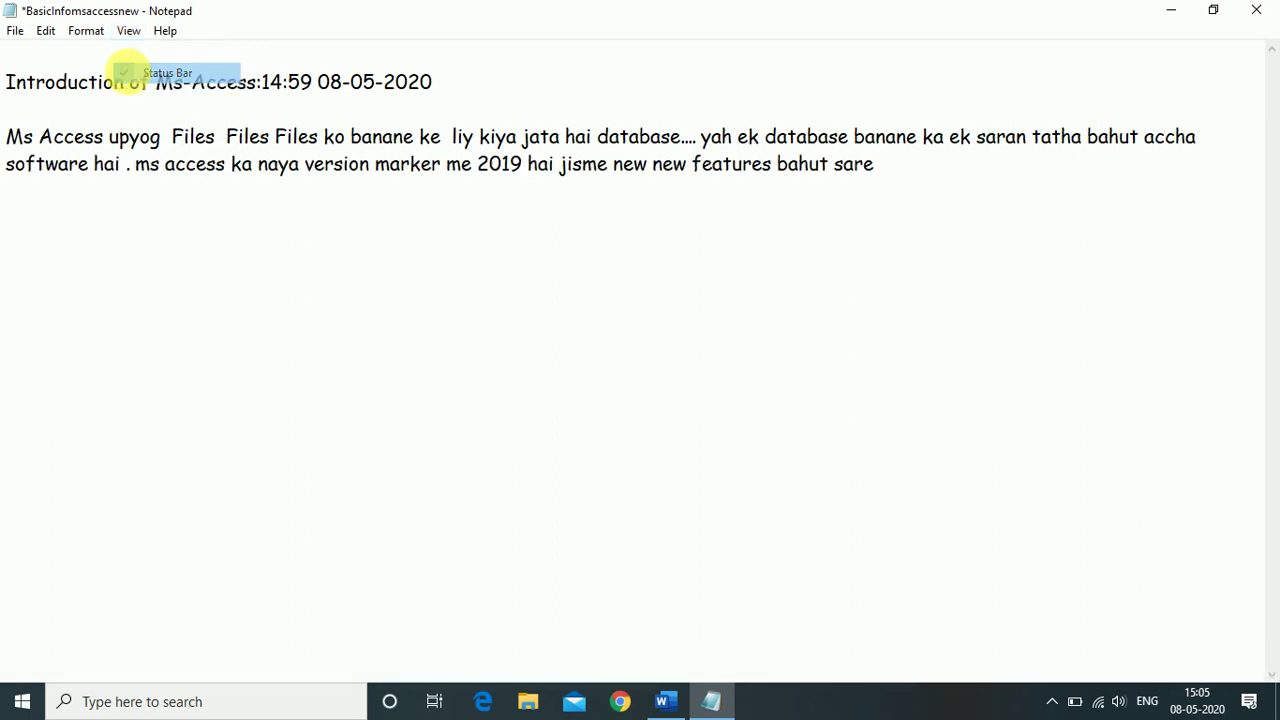
{"action": "left_click", "coordinate": [125, 31]}
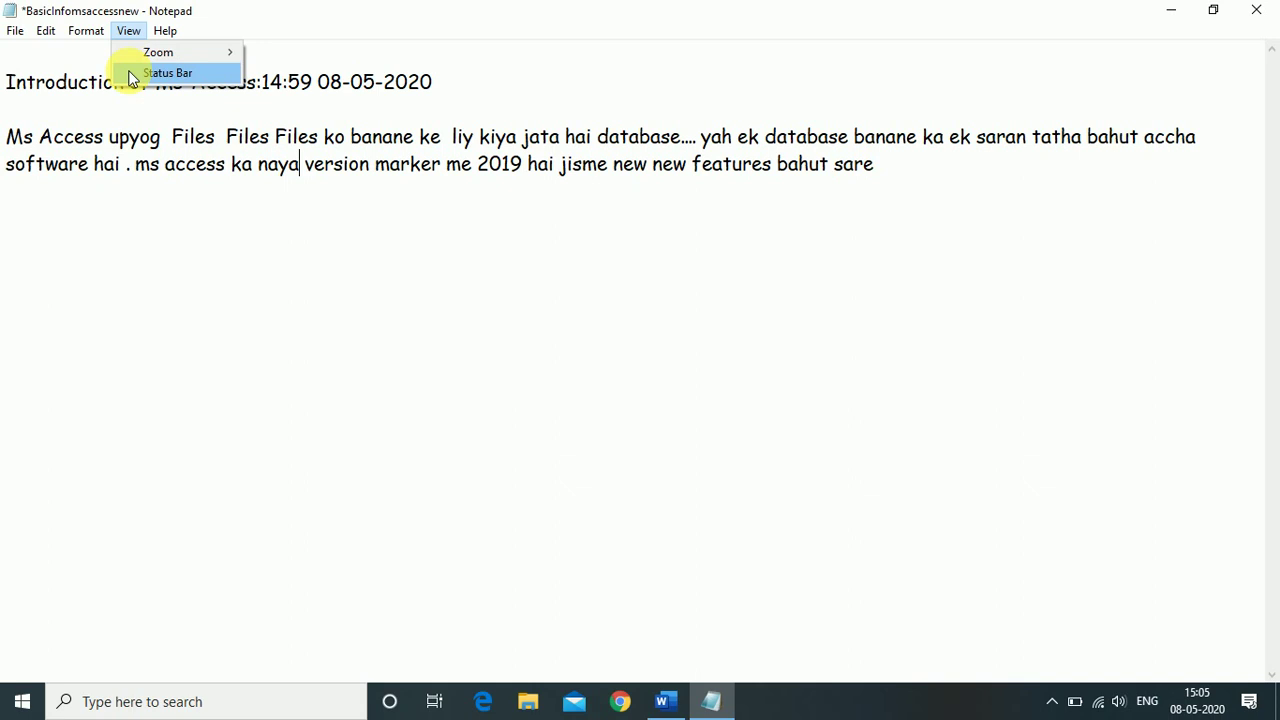
{"action": "left_click", "coordinate": [160, 80]}
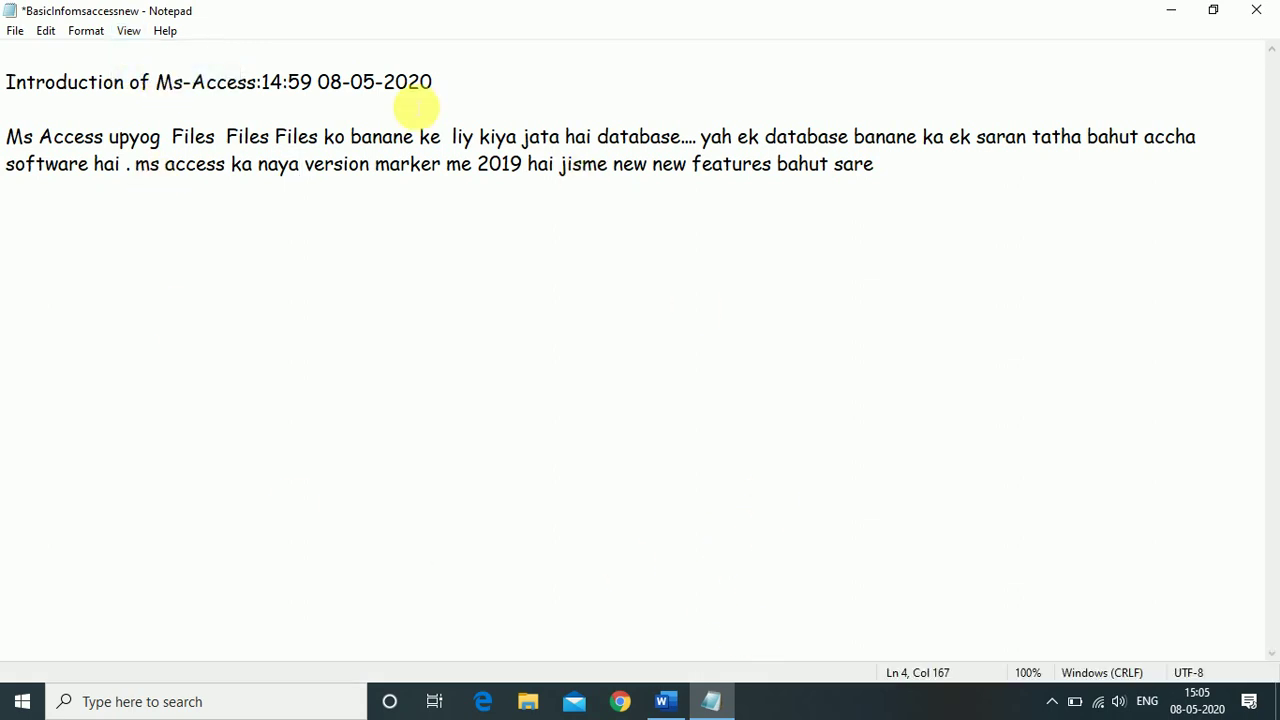
Zoom in on the text three levels to 130%
{"action": "left_click", "coordinate": [128, 31]}
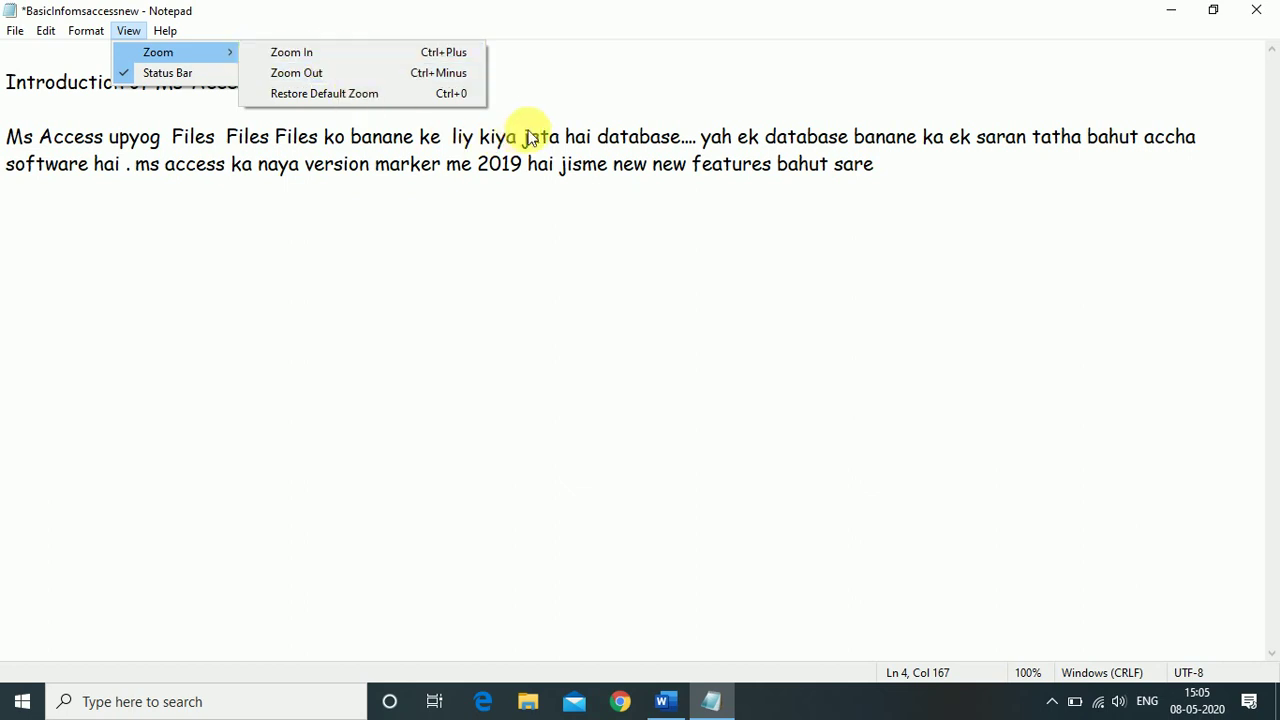
{"action": "left_click", "coordinate": [372, 53]}
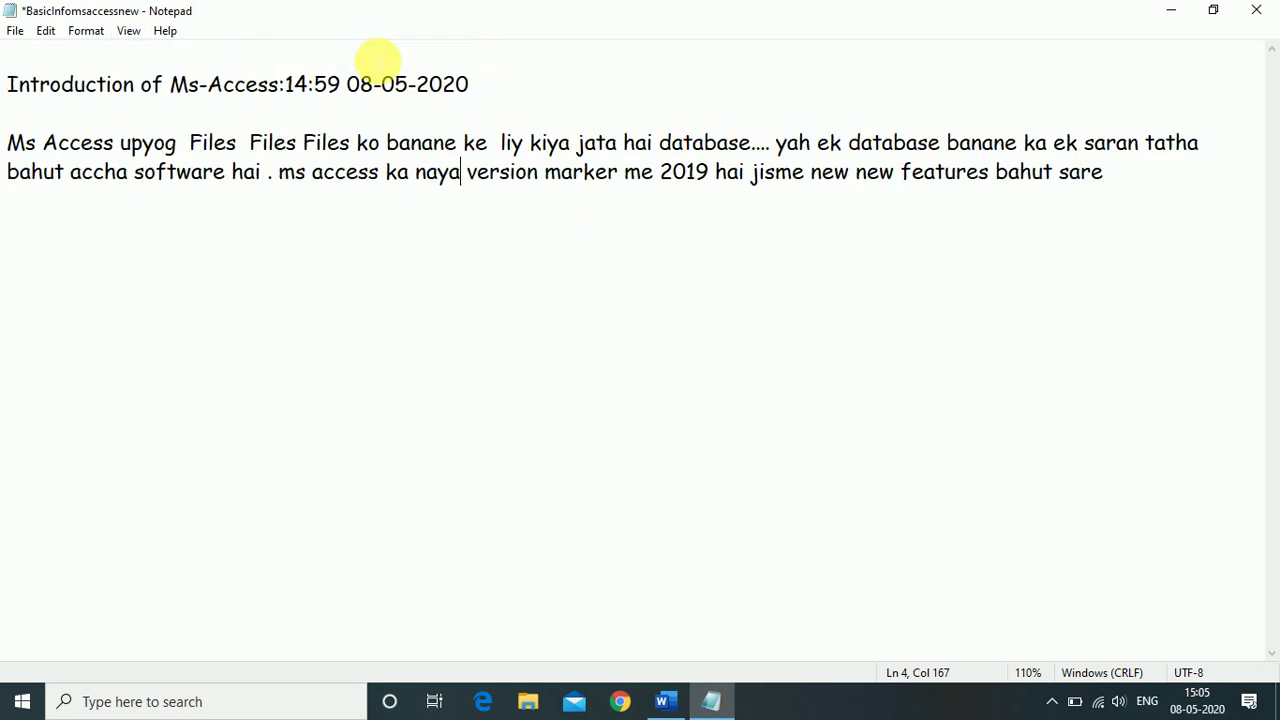
{"action": "left_click", "coordinate": [125, 33]}
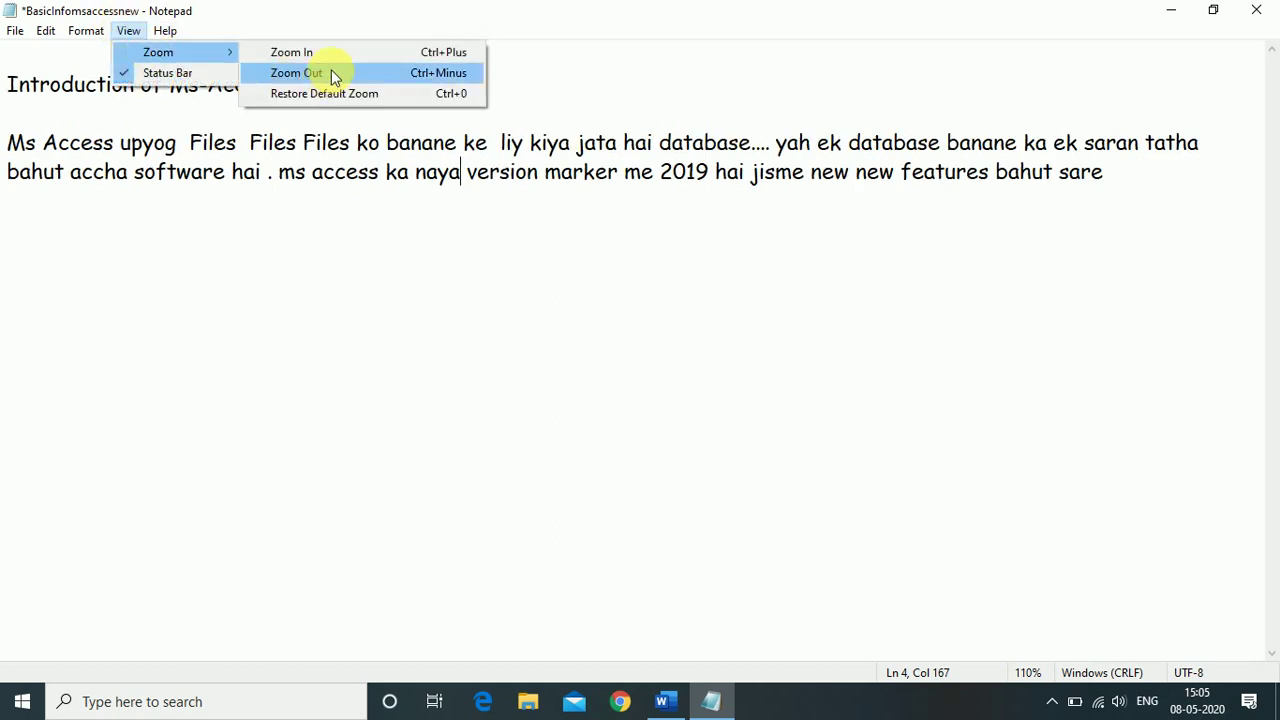
{"action": "left_click", "coordinate": [335, 53]}
{"action": "left_click", "coordinate": [127, 33]}
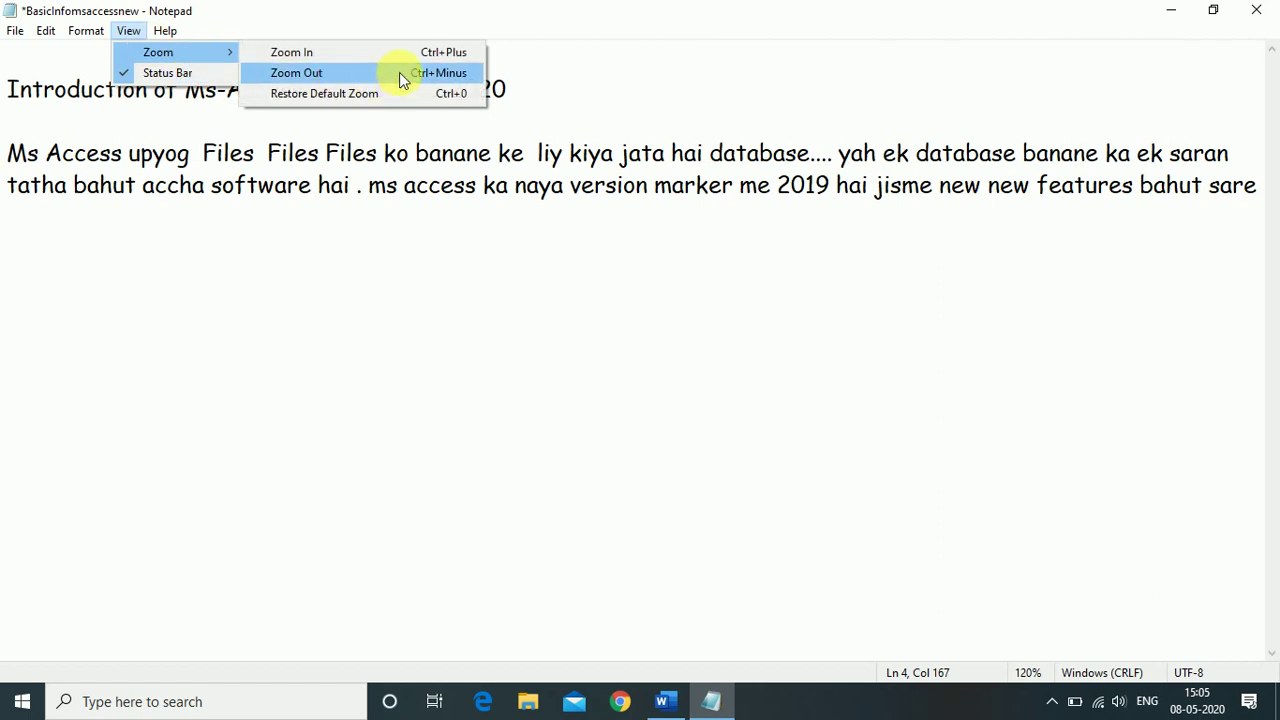
{"action": "left_click", "coordinate": [372, 50]}
Check the zoom shortcuts and zoom the text in and out repeatedly, ending at 170%
{"action": "left_click", "coordinate": [128, 31]}
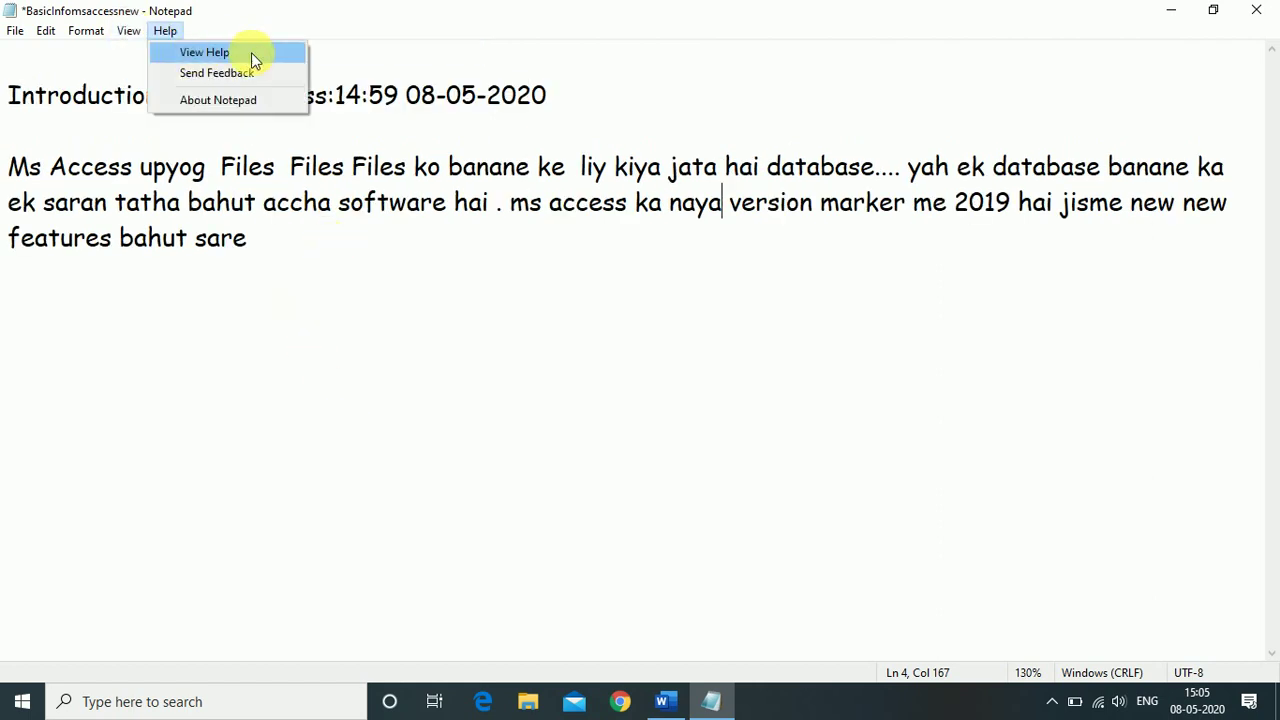
{"action": "mouse_move", "coordinate": [160, 54]}
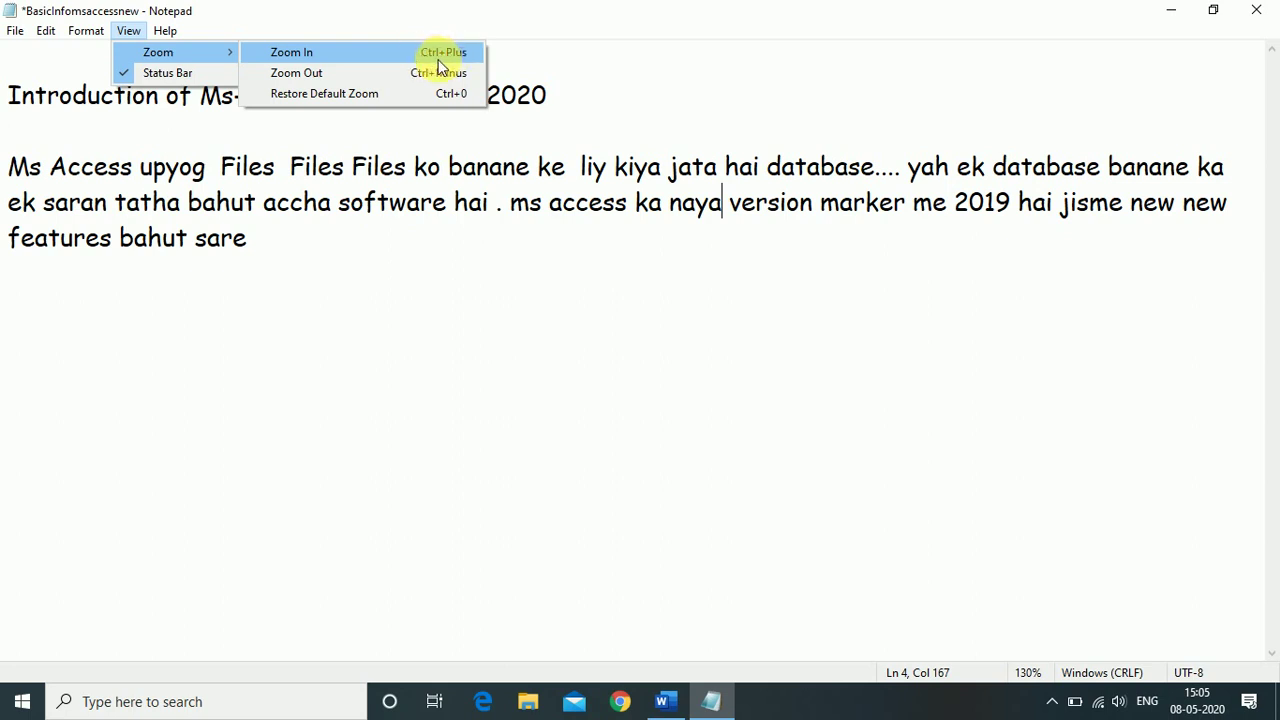
{"action": "left_click", "coordinate": [566, 181]}
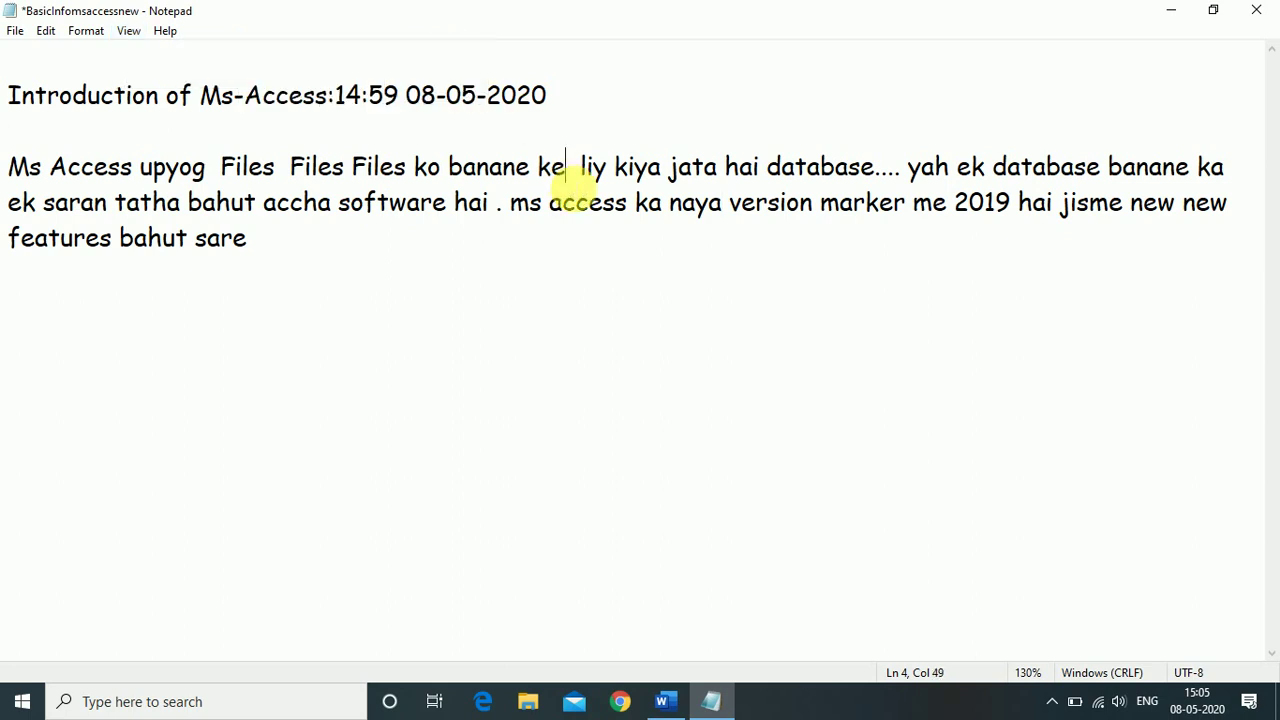
{"action": "scroll", "coordinate": [575, 185], "scroll_direction": "up", "scroll_amount": 9}
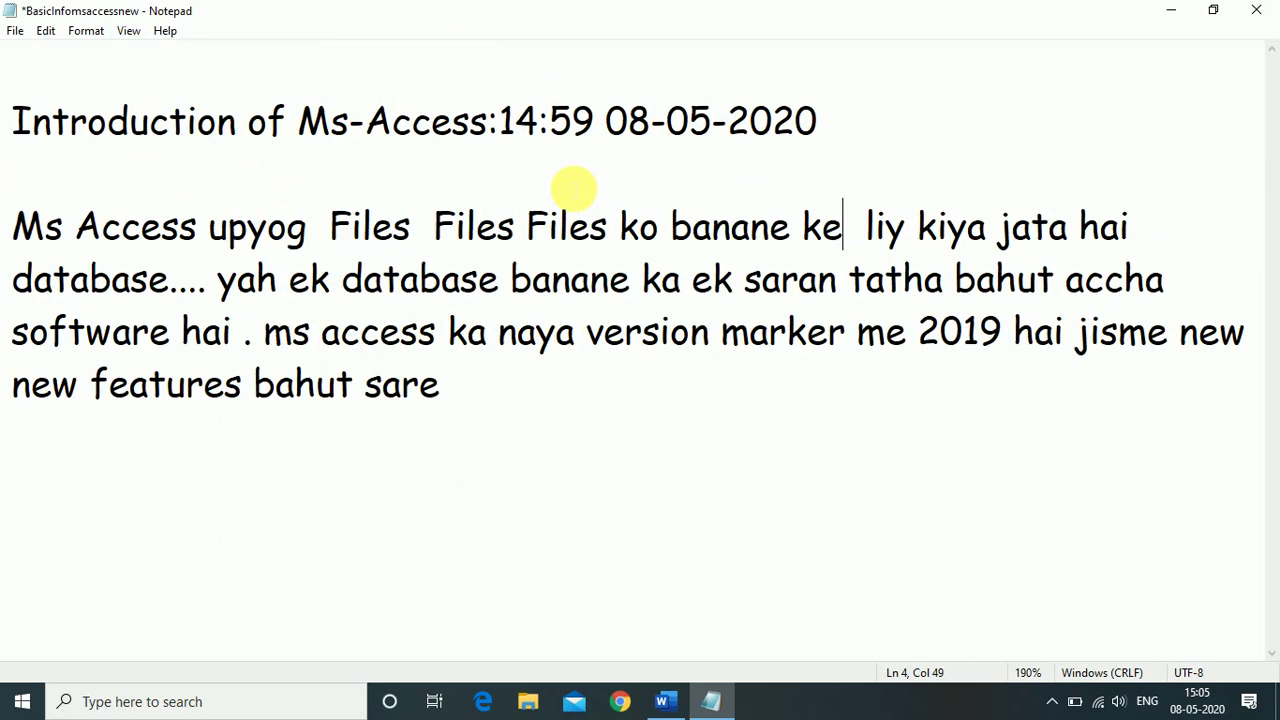
{"action": "scroll", "coordinate": [574, 188], "scroll_direction": "up", "scroll_amount": 2}
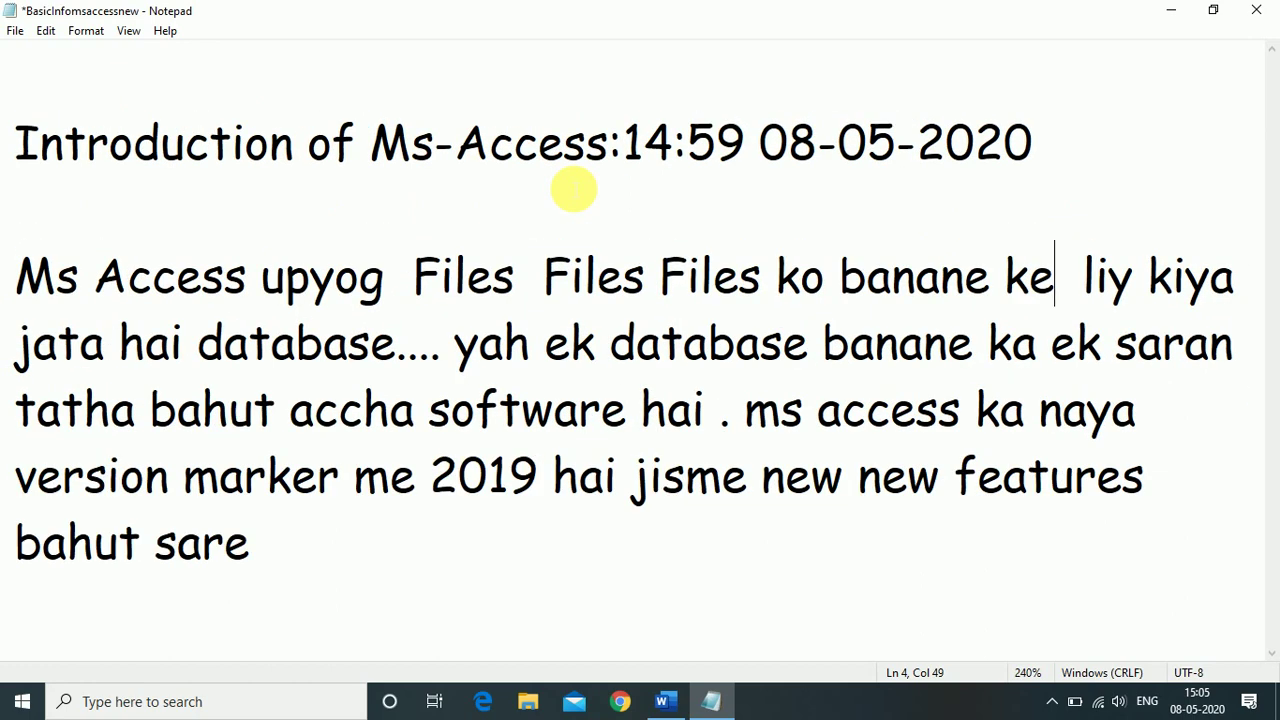
{"action": "scroll", "coordinate": [574, 188], "scroll_direction": "down", "scroll_amount": 2}
{"action": "scroll", "coordinate": [574, 188], "scroll_direction": "down", "scroll_amount": 7}
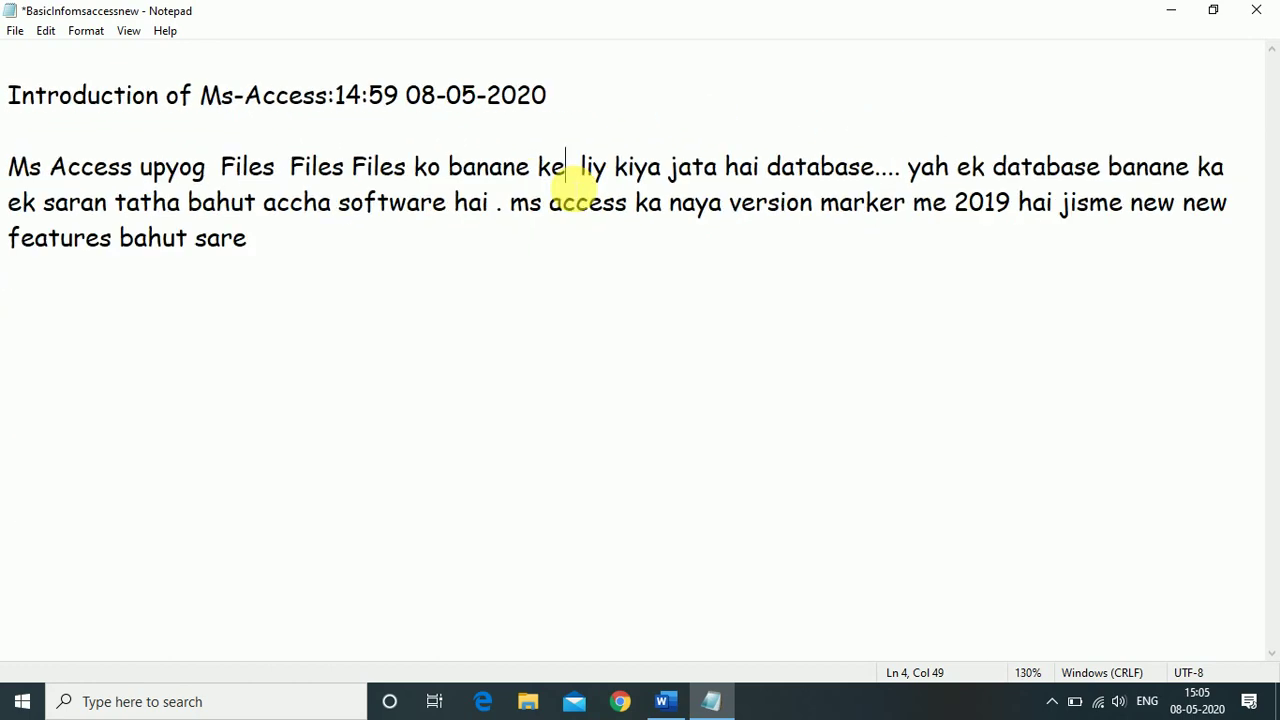
{"action": "scroll", "coordinate": [574, 188], "scroll_direction": "up", "scroll_amount": 2}
{"action": "scroll", "coordinate": [574, 188], "scroll_direction": "down", "scroll_amount": 1}
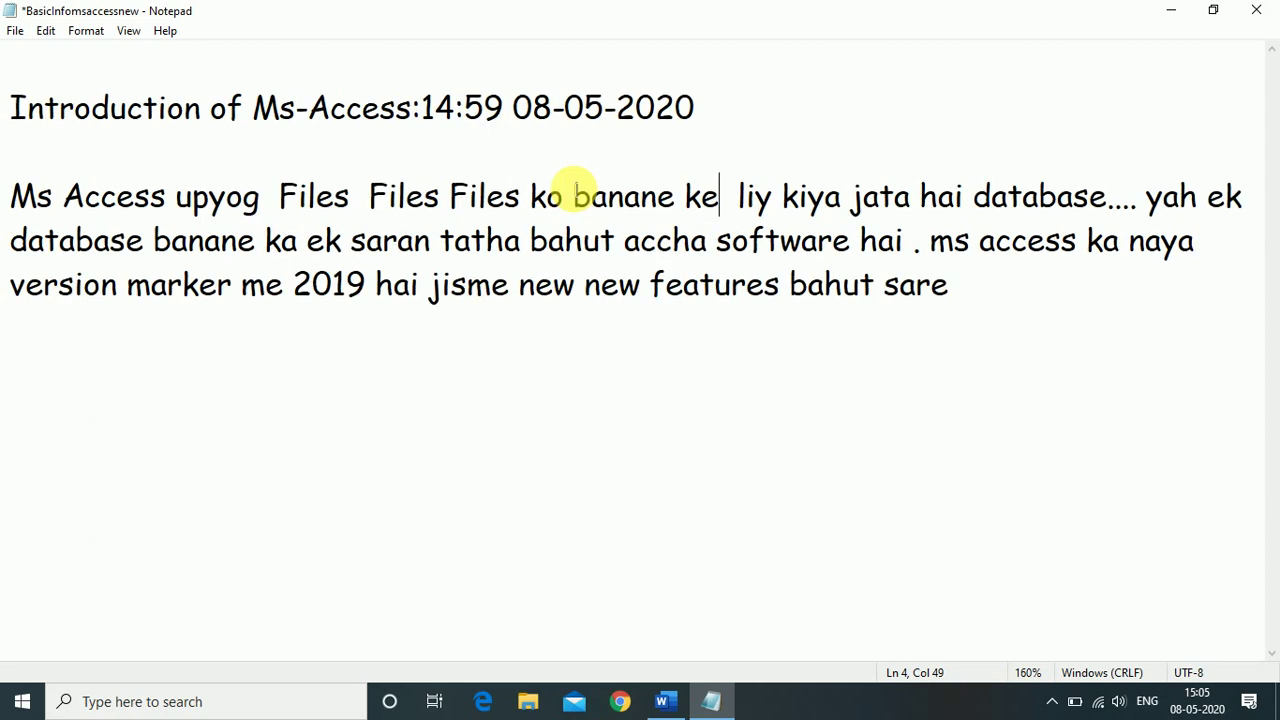
{"action": "scroll", "coordinate": [574, 188], "scroll_direction": "up", "scroll_amount": 1}
{"action": "scroll", "coordinate": [574, 188], "scroll_direction": "down", "scroll_amount": 1}
{"action": "scroll", "coordinate": [574, 188], "scroll_direction": "up", "scroll_amount": 3}
{"action": "scroll", "coordinate": [574, 188], "scroll_direction": "down", "scroll_amount": 1}
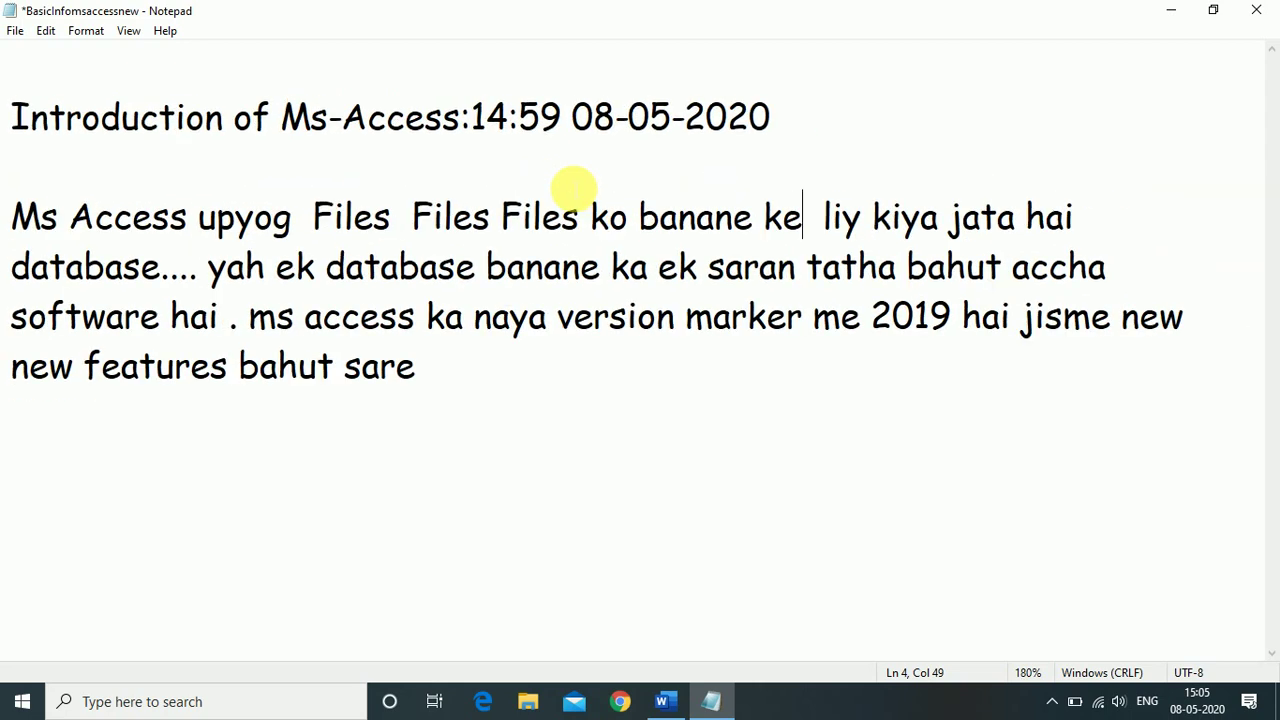
{"action": "scroll", "coordinate": [574, 188], "scroll_direction": "up", "scroll_amount": 2}
{"action": "scroll", "coordinate": [574, 188], "scroll_direction": "down", "scroll_amount": 3}
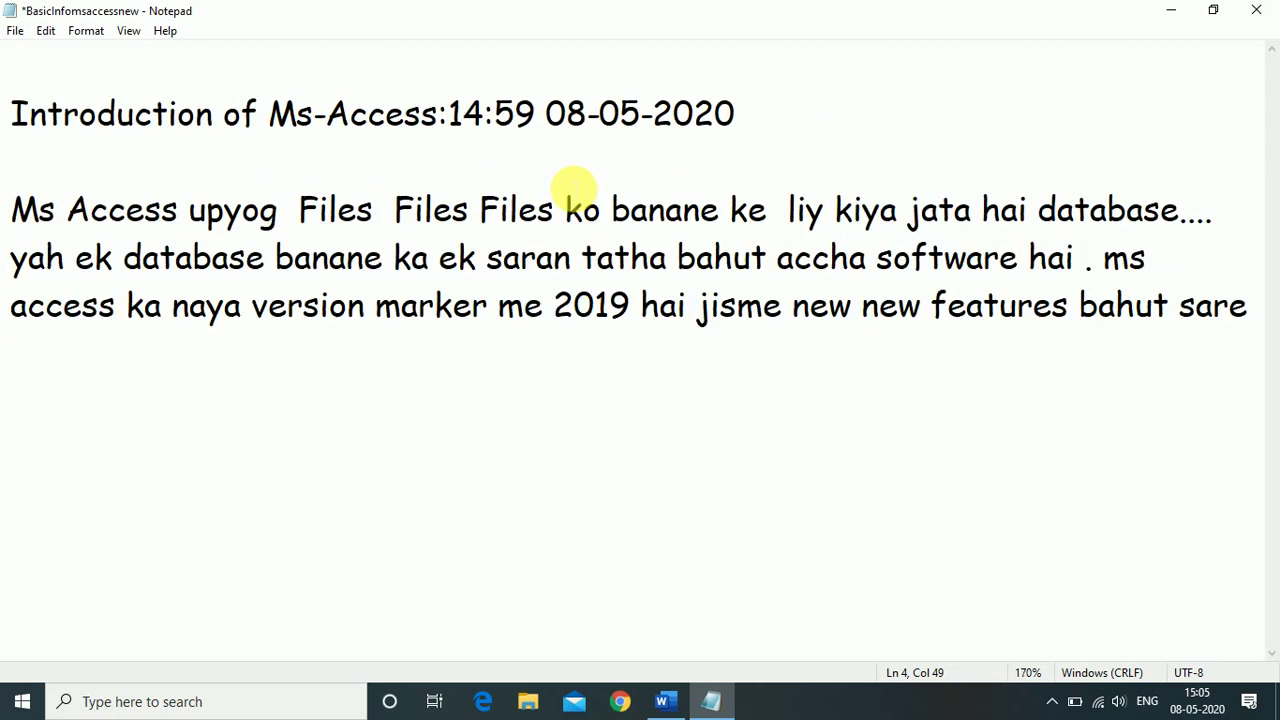
Open the View Help page in Internet Explorer and close the browser window to return to the document
{"action": "left_click", "coordinate": [131, 30]}
{"action": "mouse_move", "coordinate": [165, 30]}
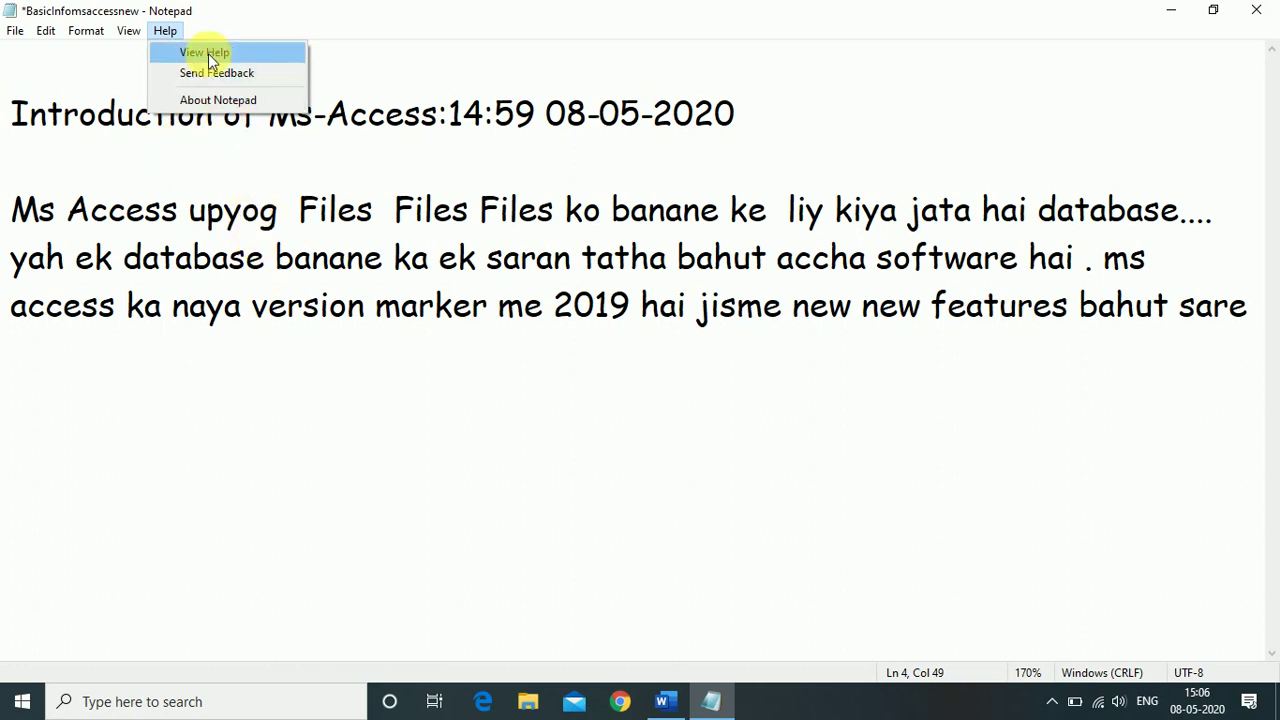
{"action": "key", "text": "Escape"}
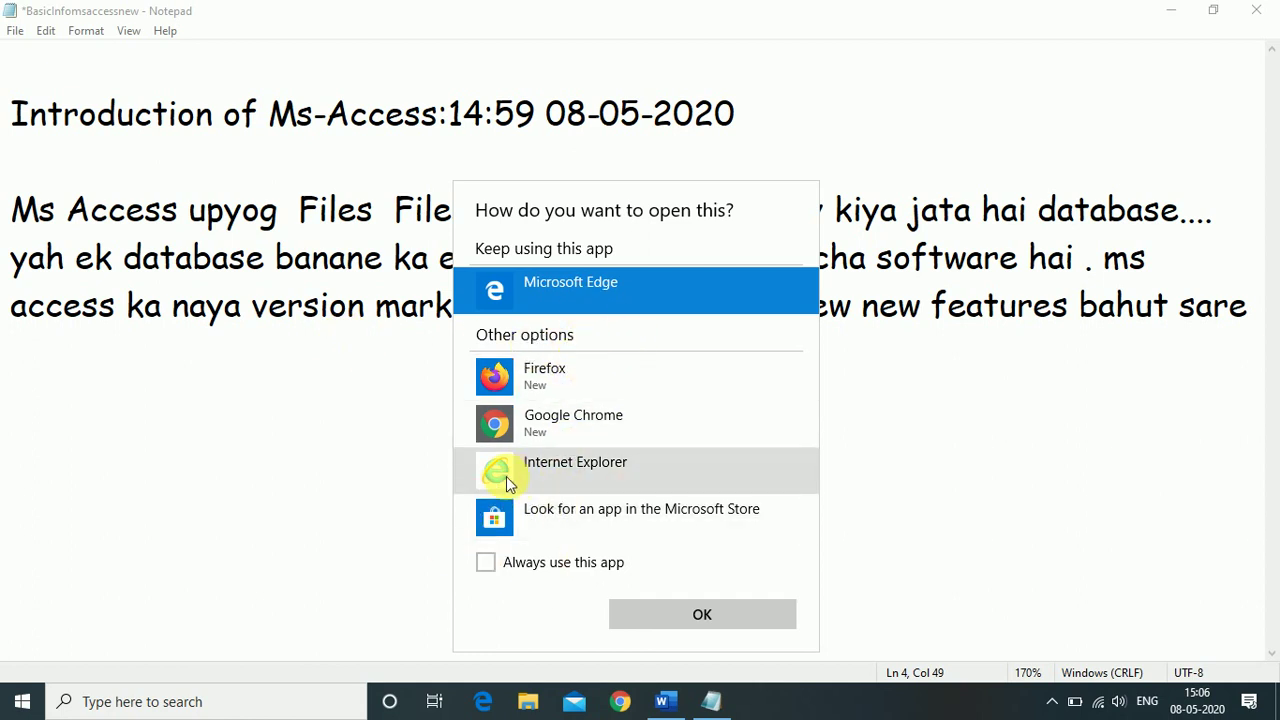
{"action": "left_click", "coordinate": [546, 483]}
{"action": "left_click", "coordinate": [700, 614]}
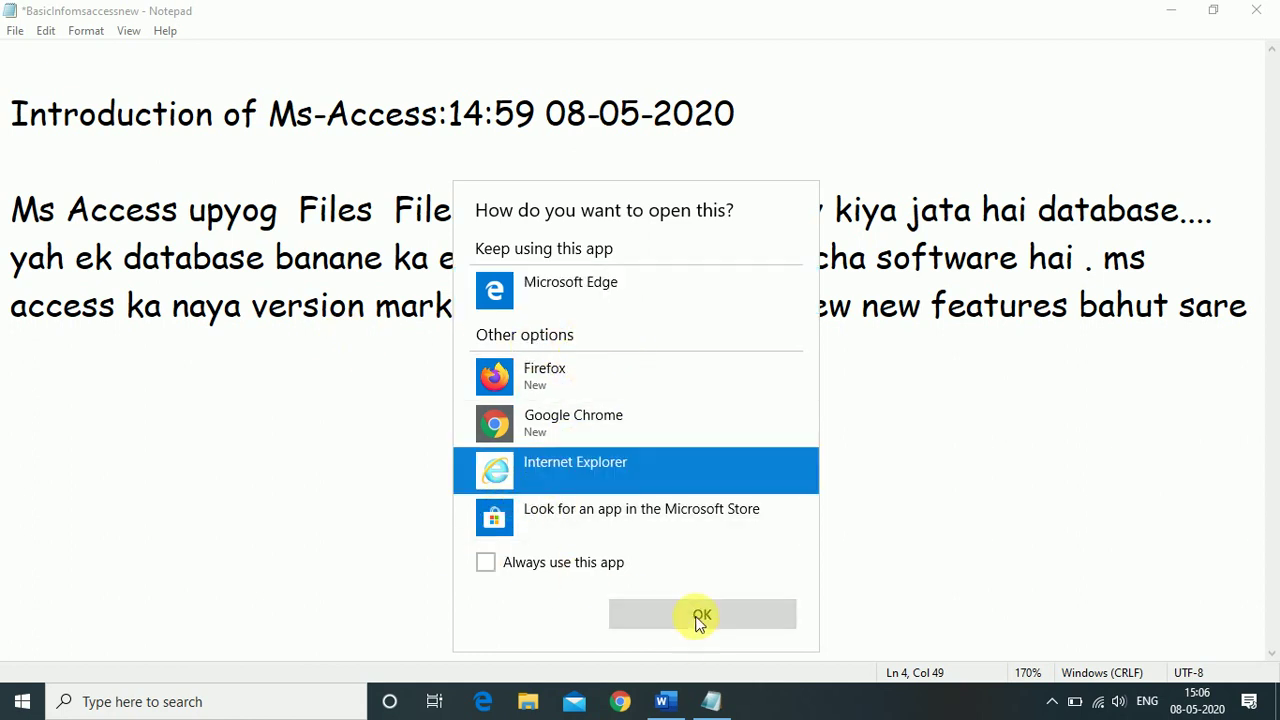
{"action": "left_click", "coordinate": [561, 258]}
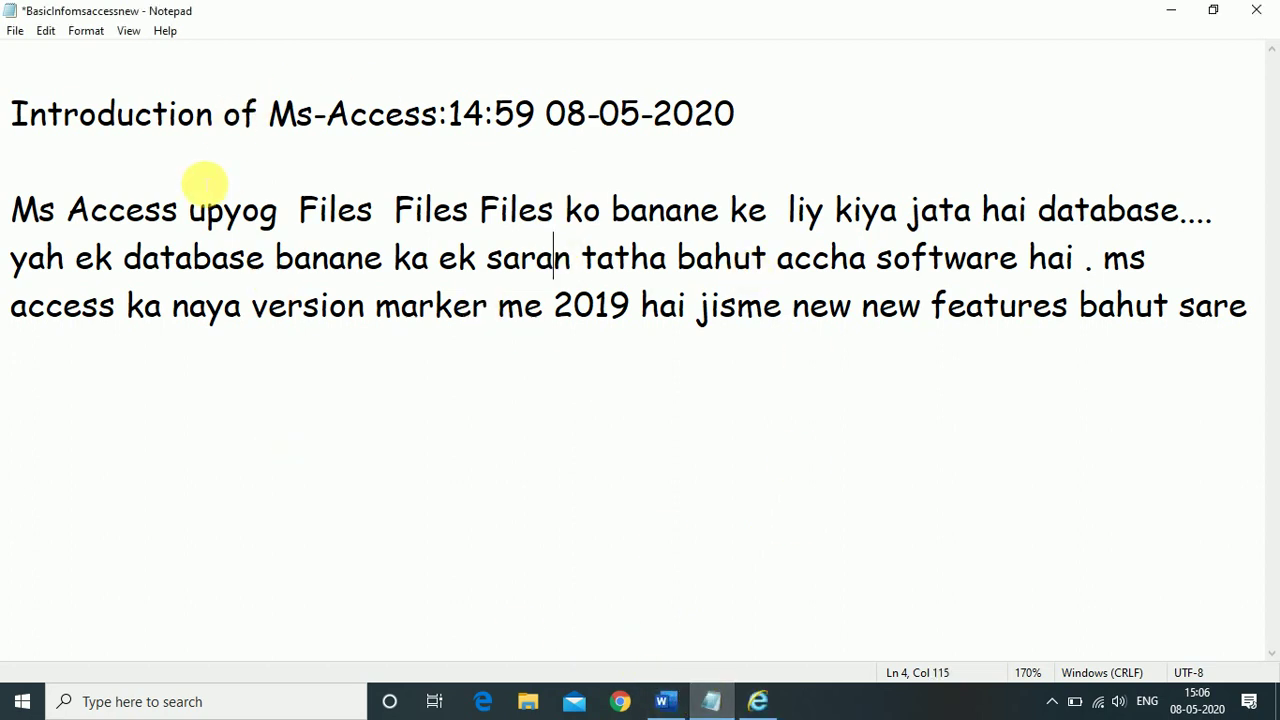
{"action": "left_click", "coordinate": [760, 701]}
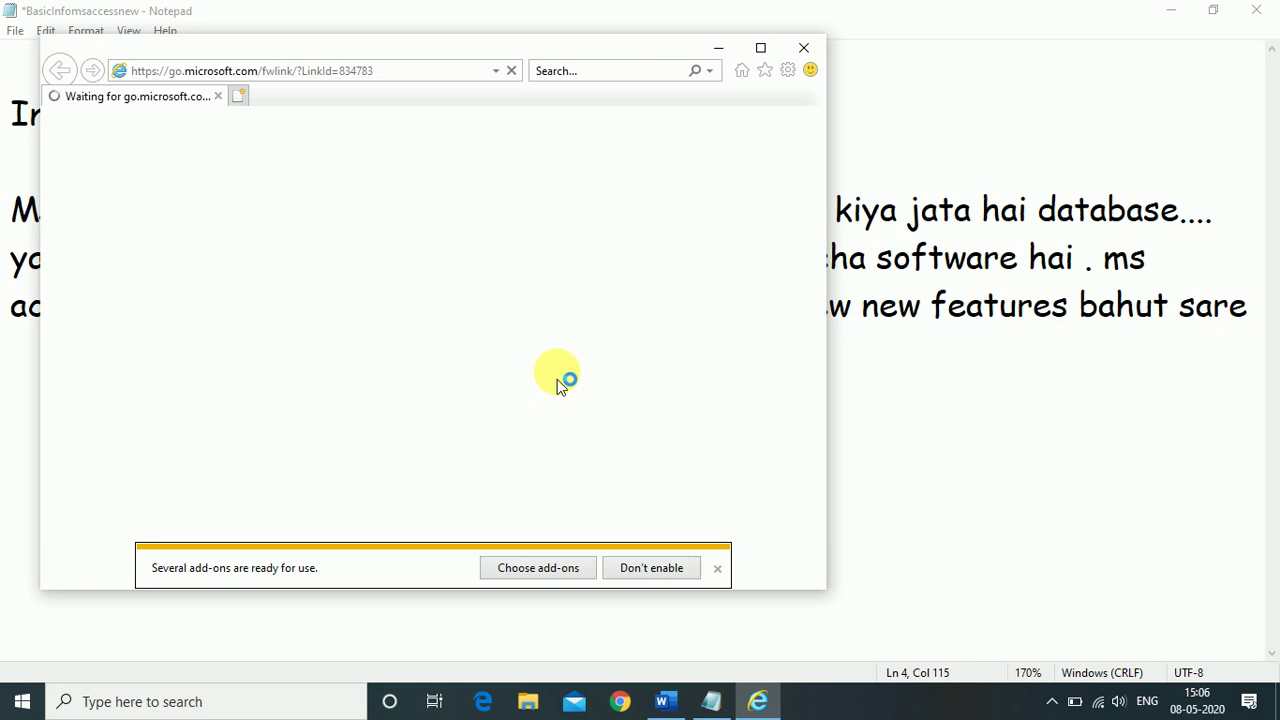
{"action": "left_click", "coordinate": [806, 61]}
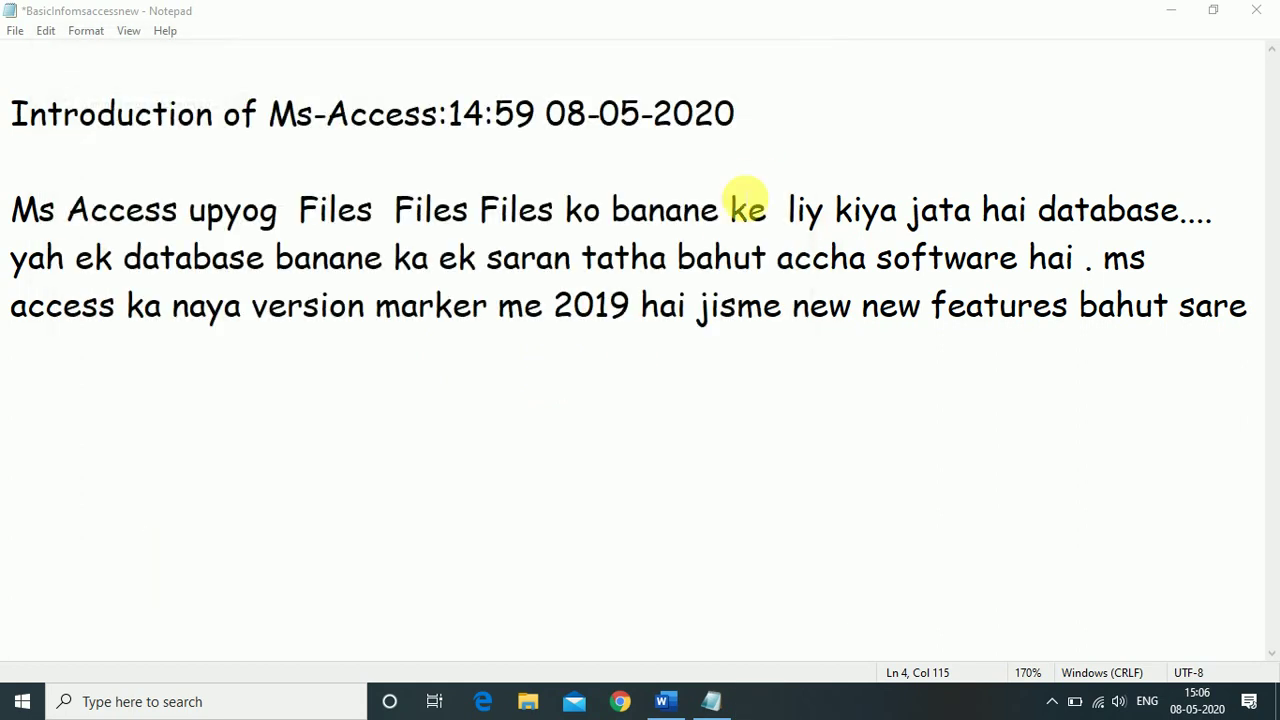
{"action": "left_click", "coordinate": [524, 397]}
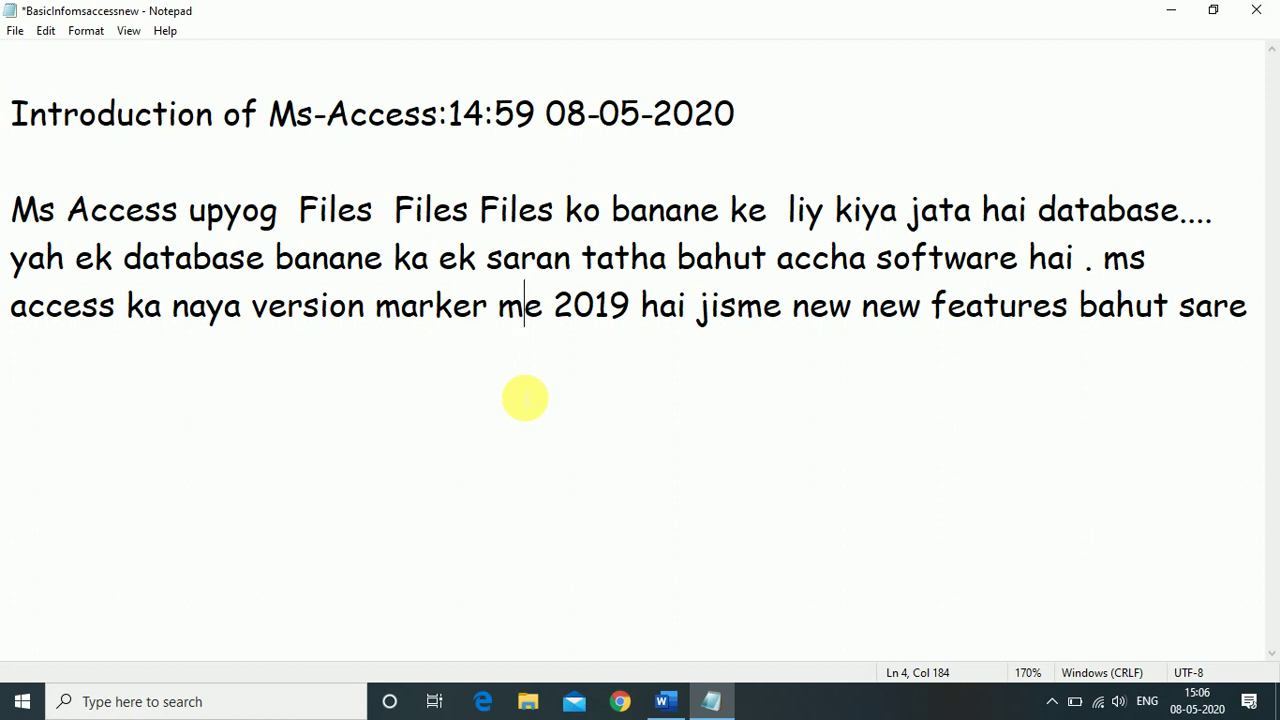
Zoom out to 150% and select the time and date at the end of the heading
{"action": "key", "text": "ctrl+minus"}
{"action": "key", "text": "ctrl+minus"}
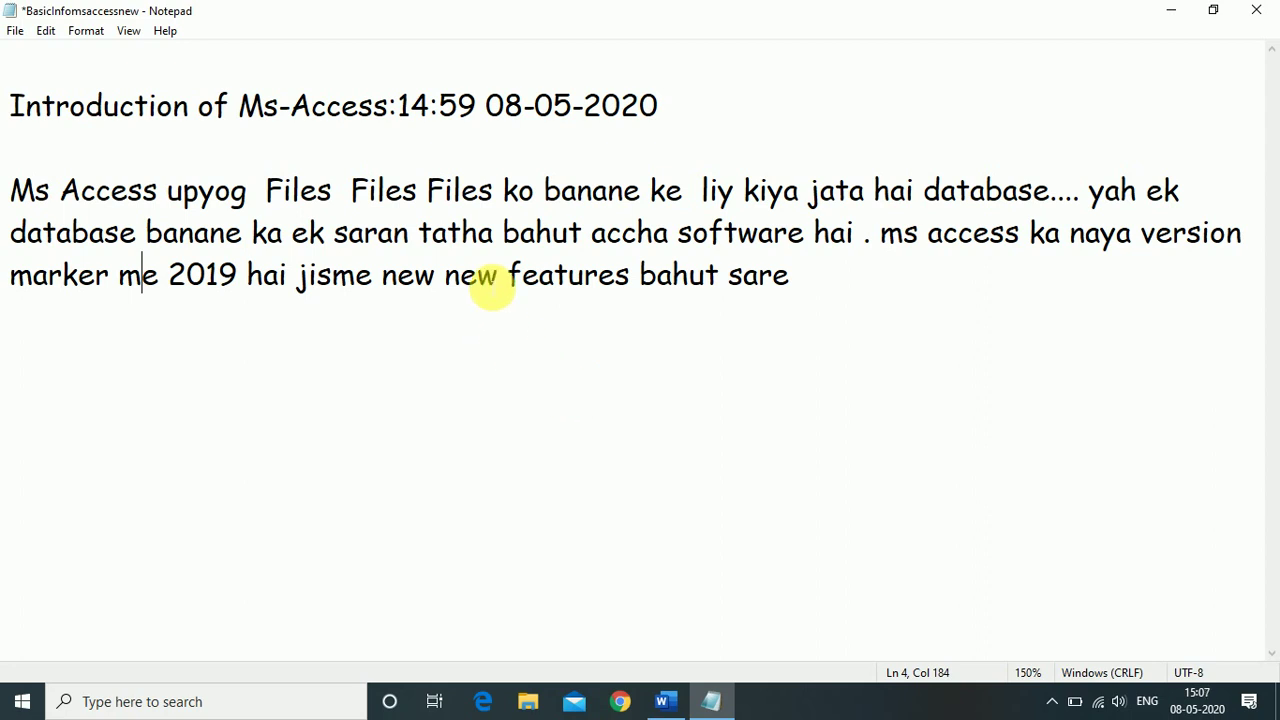
{"action": "left_click_drag", "start_coordinate": [400, 106], "coordinate": [690, 106]}
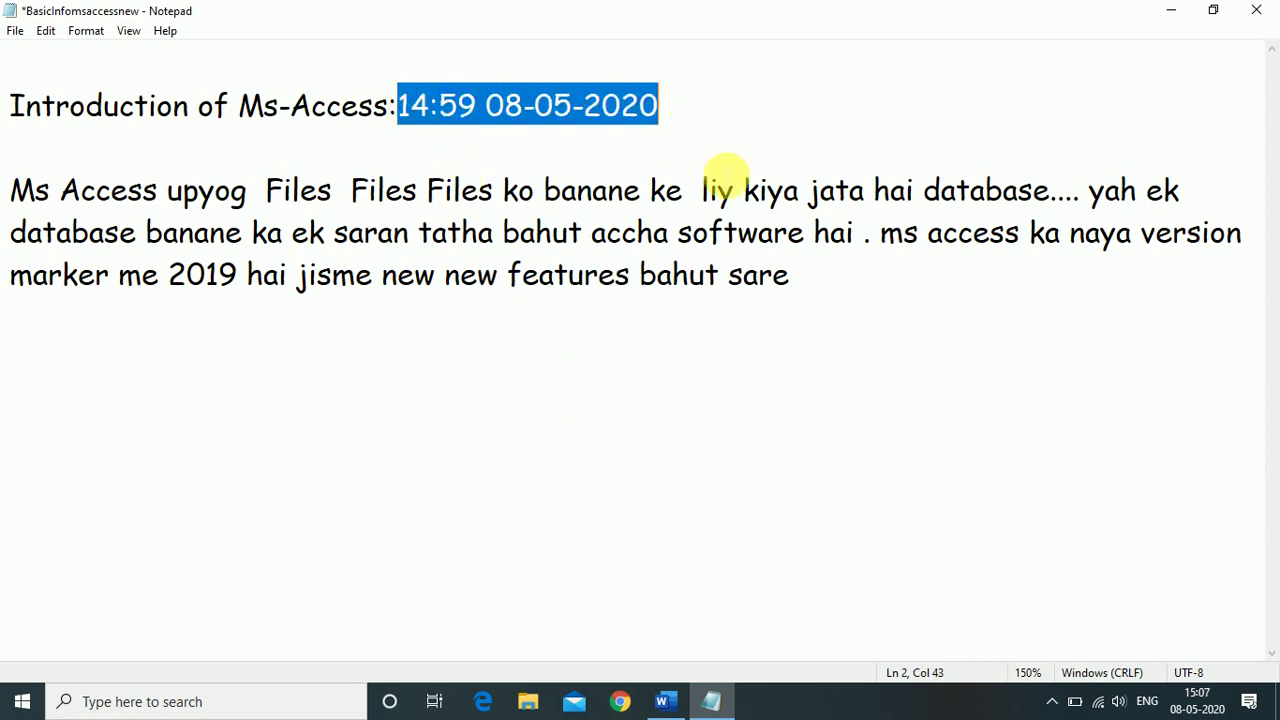